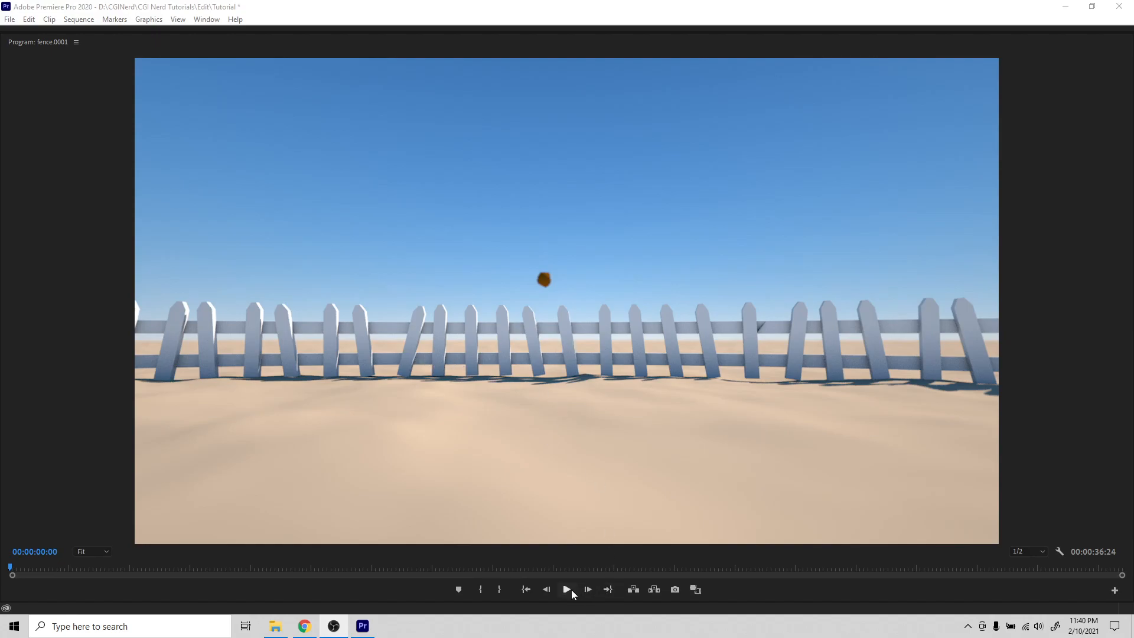
Play the rendered fence clip from its first frame.
{"action": "left_click", "coordinate": [572, 589]}
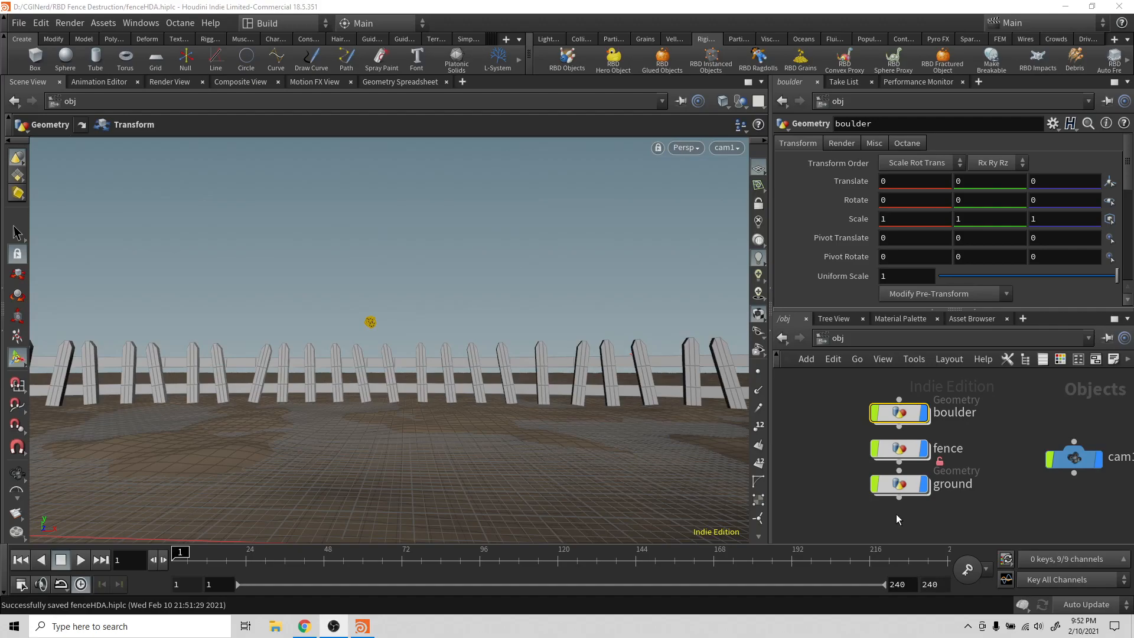
Examine the fence, ground and boulder objects in the Houdini scene from several viewpoints outside the camera.
{"action": "left_click", "coordinate": [897, 452]}
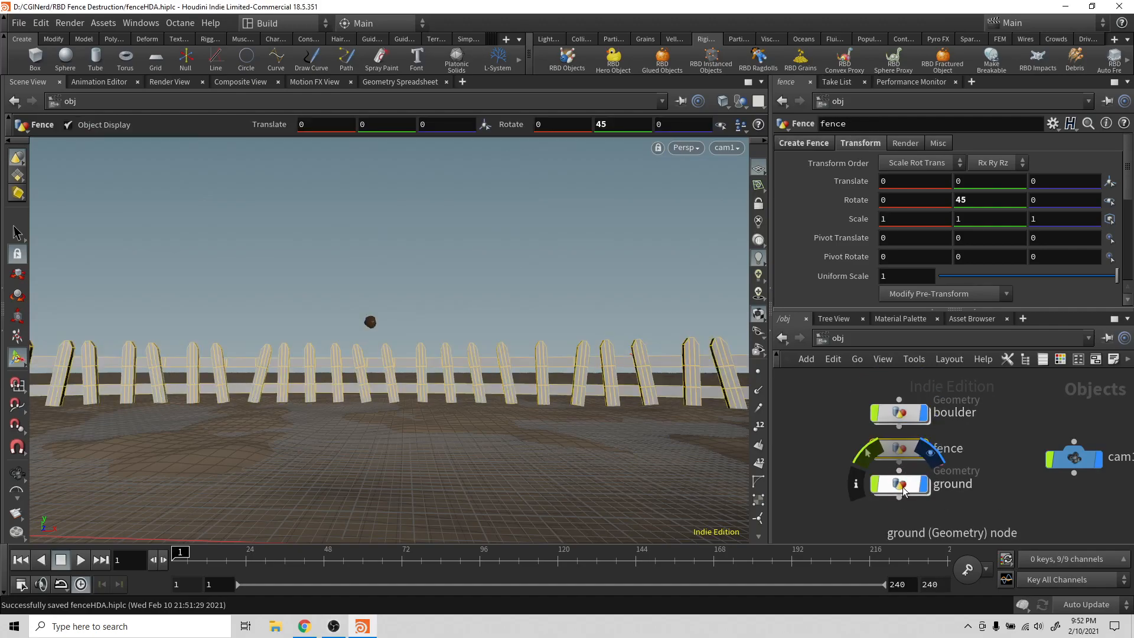
{"action": "left_click", "coordinate": [899, 485]}
{"action": "mouse_move", "coordinate": [1046, 472]}
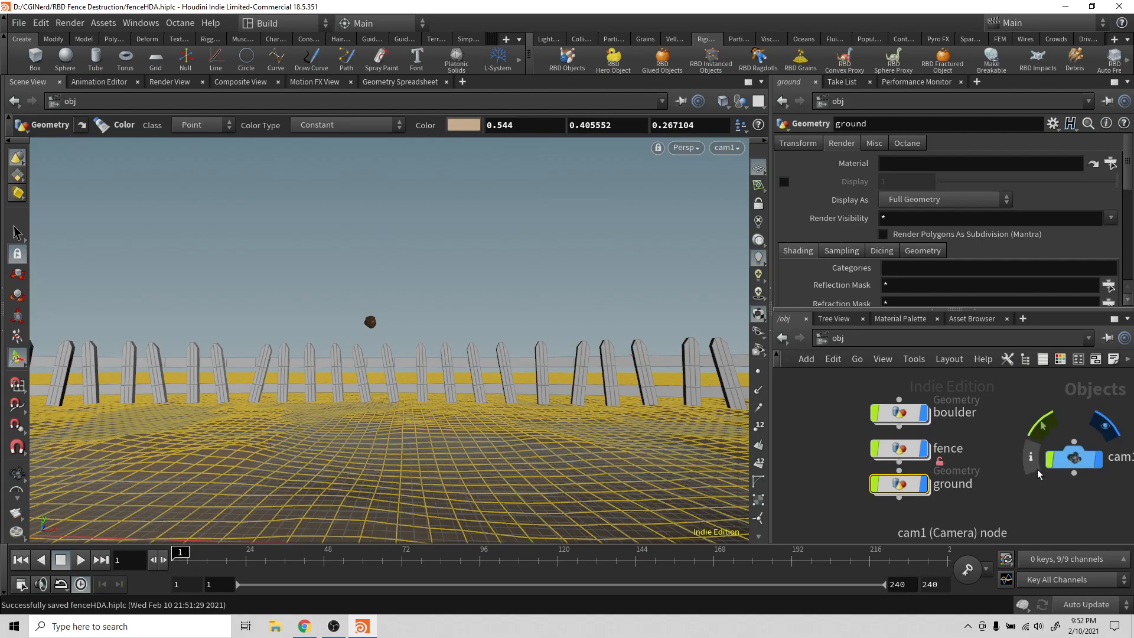
{"action": "key", "text": "Escape"}
{"action": "left_click_drag", "start_coordinate": [696, 460], "coordinate": [432, 425]}
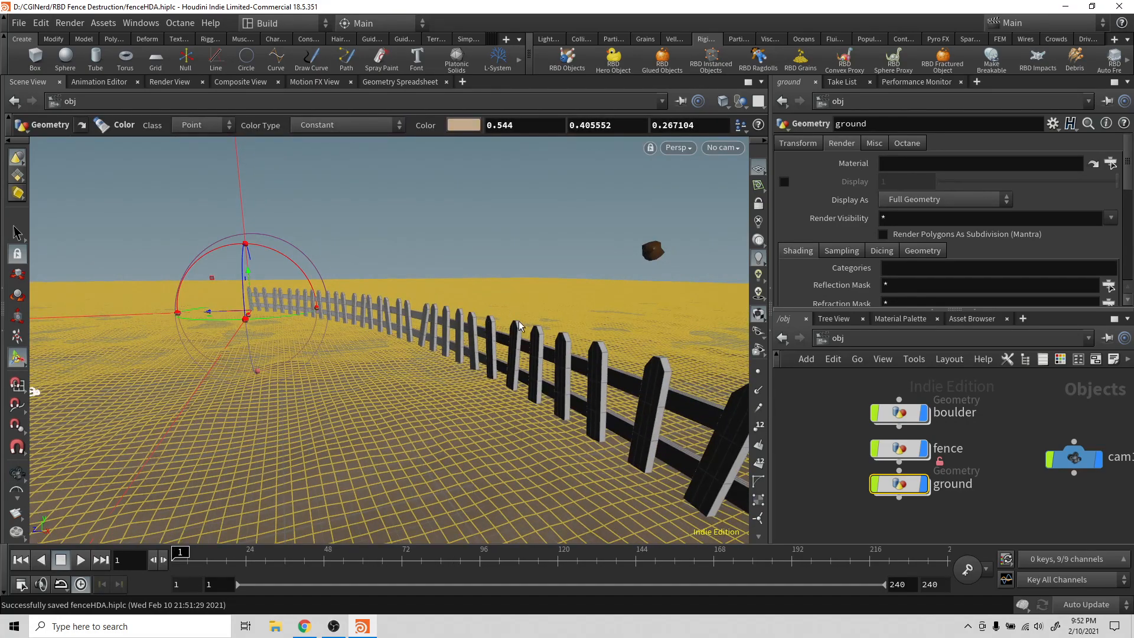
{"action": "key", "text": "space"}
{"action": "left_click_drag", "start_coordinate": [523, 392], "coordinate": [602, 366]}
{"action": "mouse_move", "coordinate": [964, 500]}
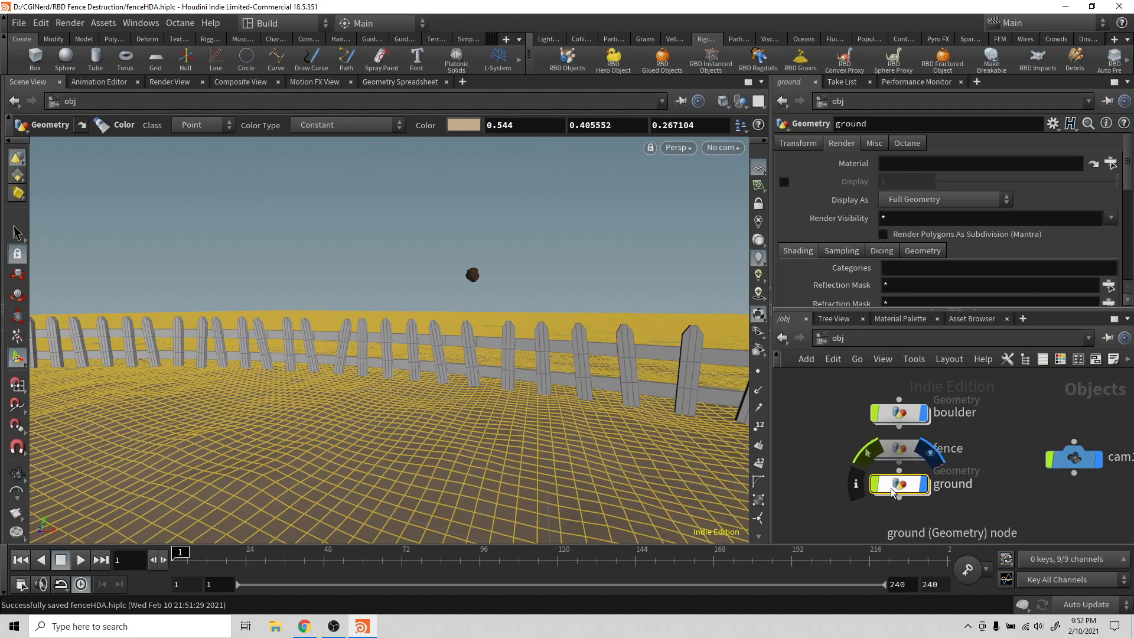
{"action": "key", "text": "space"}
{"action": "left_click_drag", "start_coordinate": [544, 418], "coordinate": [514, 439]}
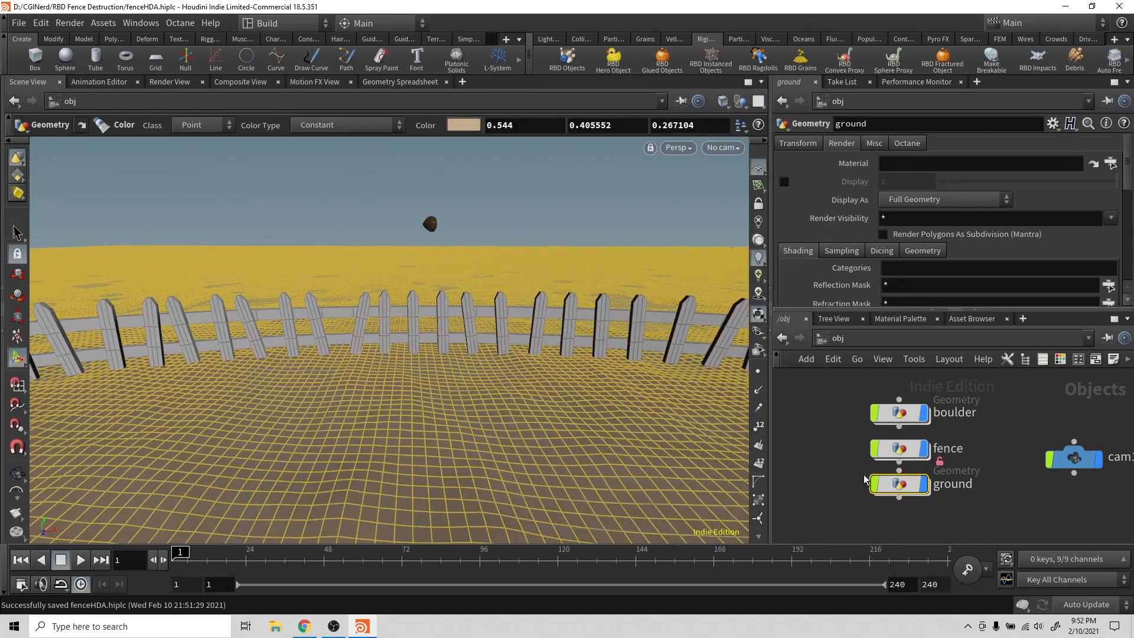
{"action": "mouse_move", "coordinate": [878, 456]}
{"action": "left_click", "coordinate": [898, 412]}
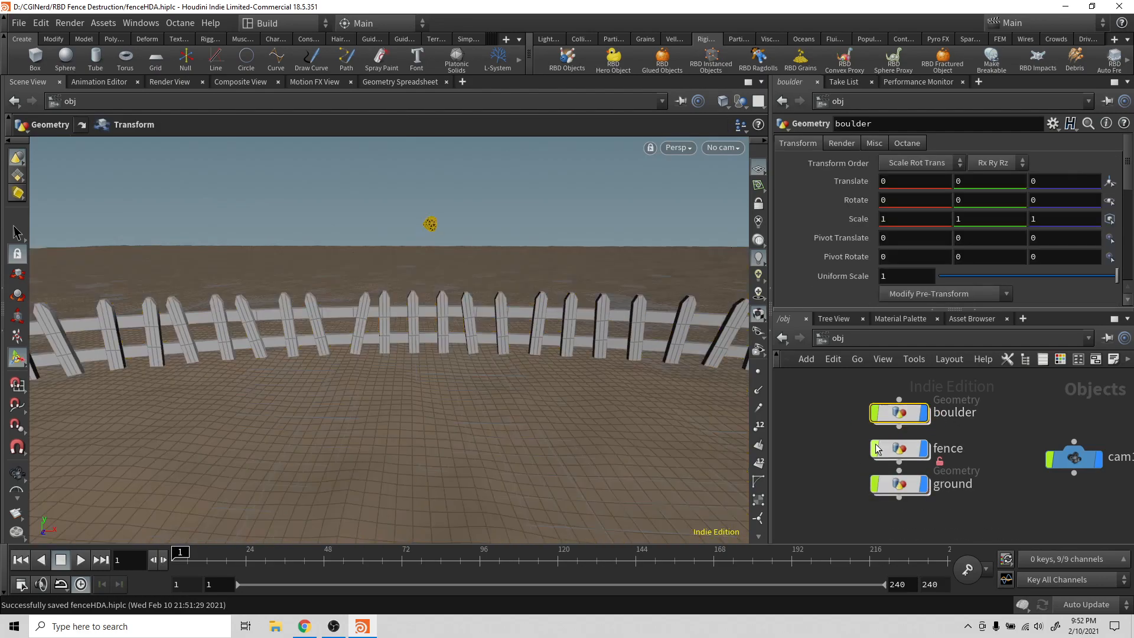
{"action": "mouse_move", "coordinate": [880, 381]}
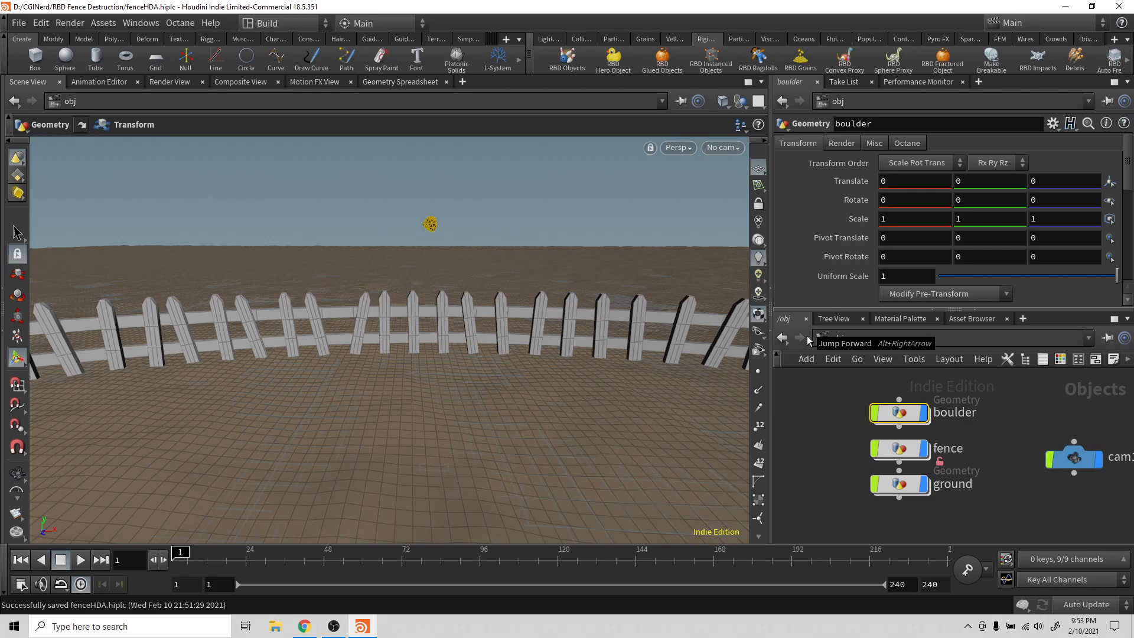
{"action": "left_click", "coordinate": [916, 456]}
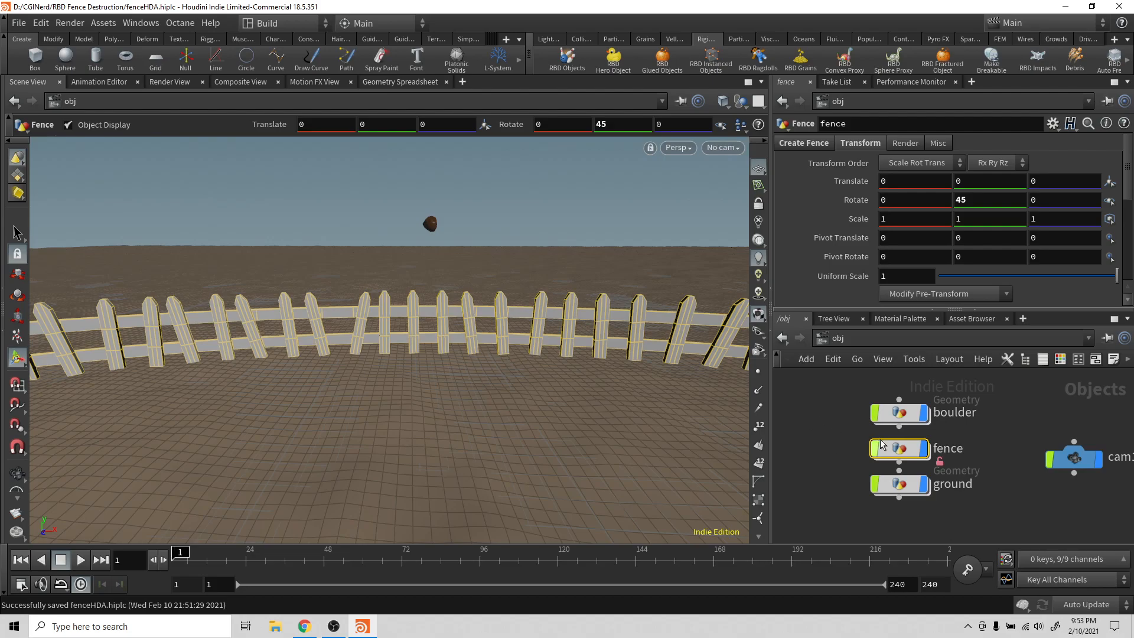
Inspect the node network inside the ground object and return to the object level.
{"action": "left_click", "coordinate": [898, 485]}
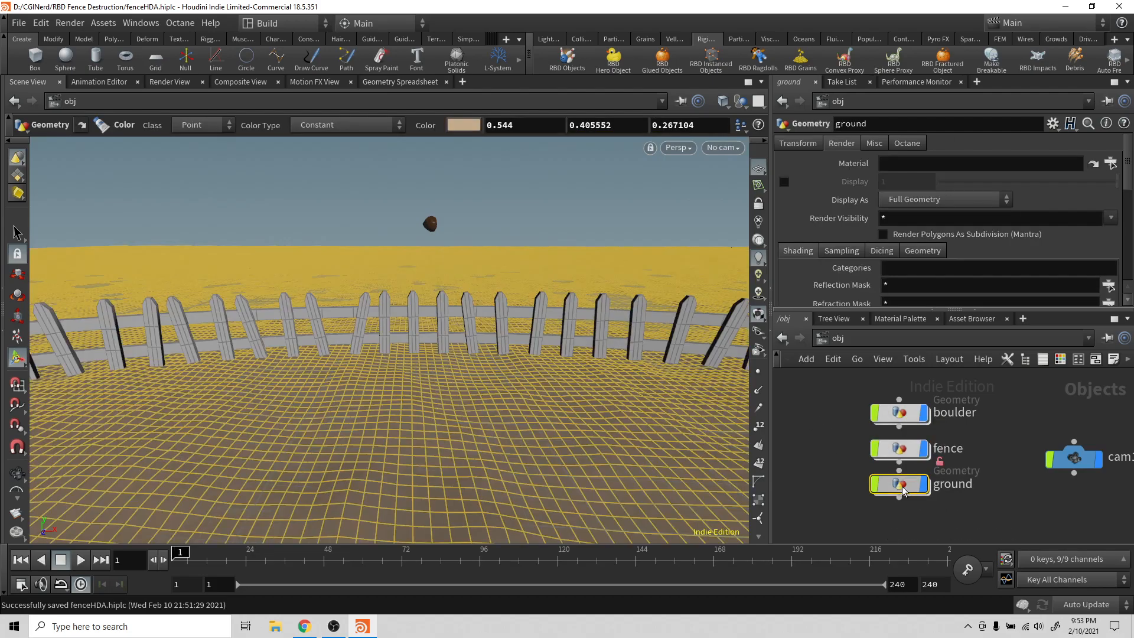
{"action": "double_click", "coordinate": [898, 485]}
{"action": "mouse_move", "coordinate": [976, 418]}
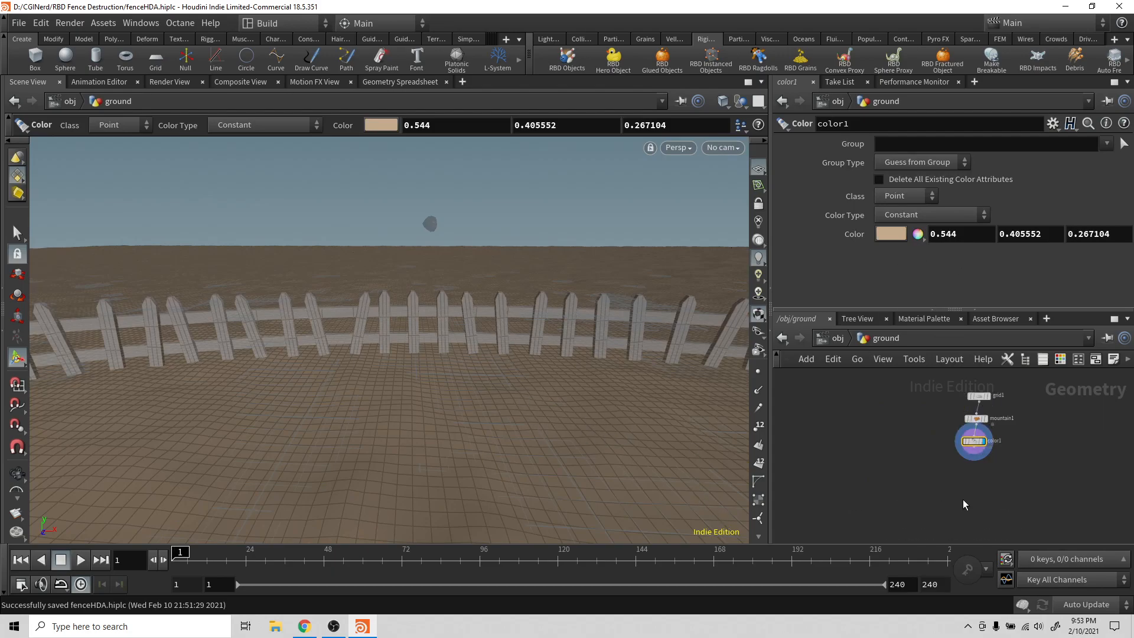
{"action": "left_click", "coordinate": [839, 338]}
Make the ground a Static Object for collisions in a dynamics network.
{"action": "middle_click_drag", "start_coordinate": [991, 460], "coordinate": [953, 434]}
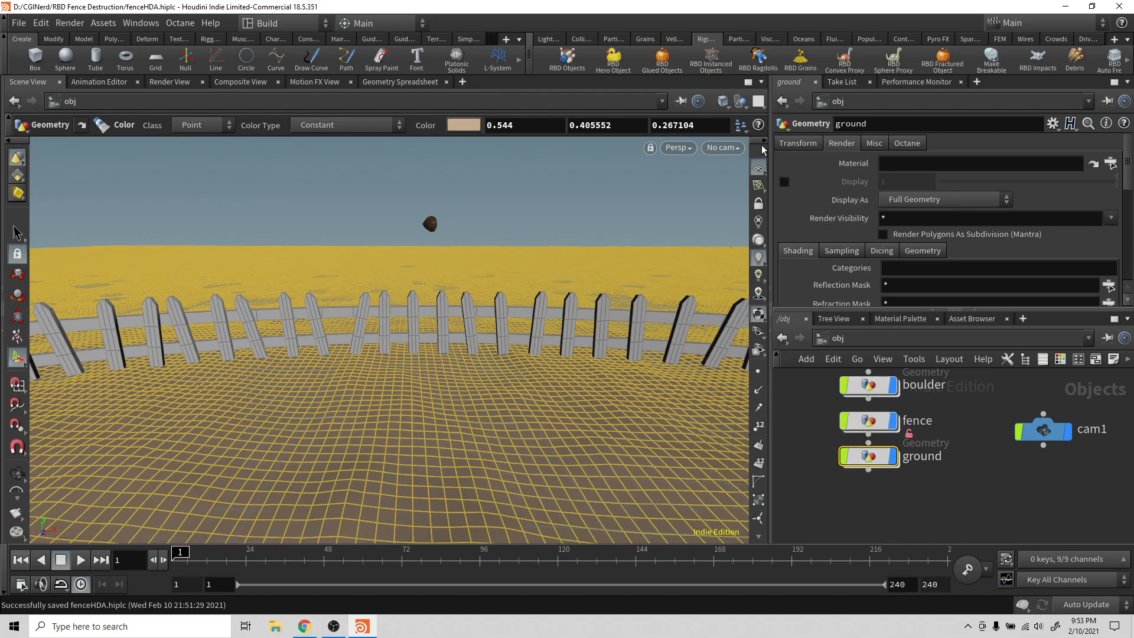
{"action": "left_click", "coordinate": [581, 39]}
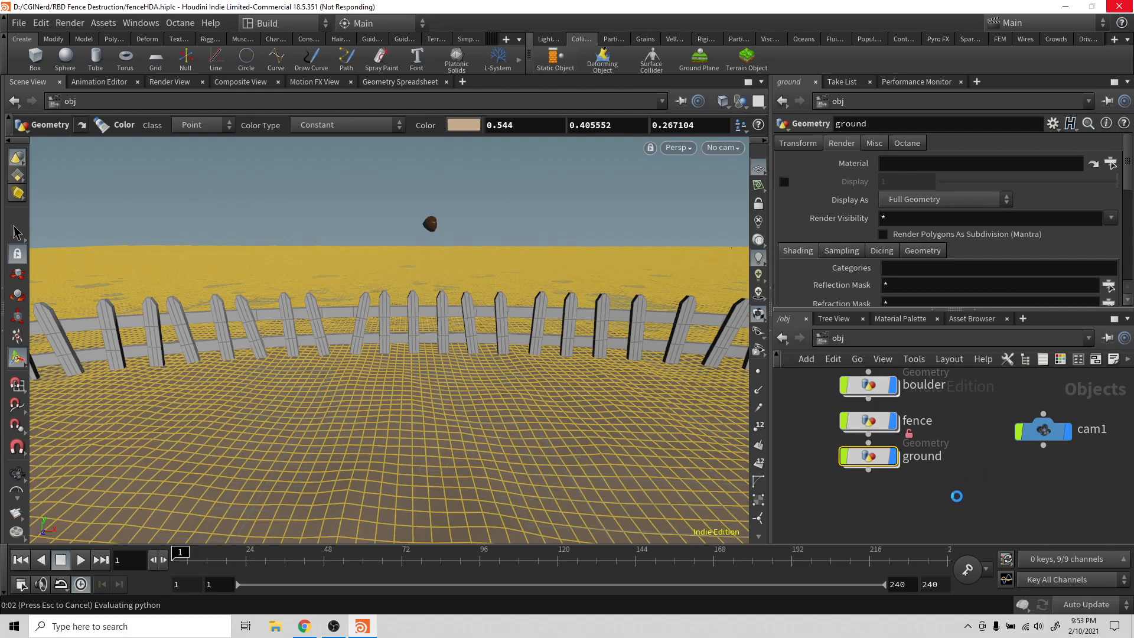
{"action": "double_click", "coordinate": [872, 457]}
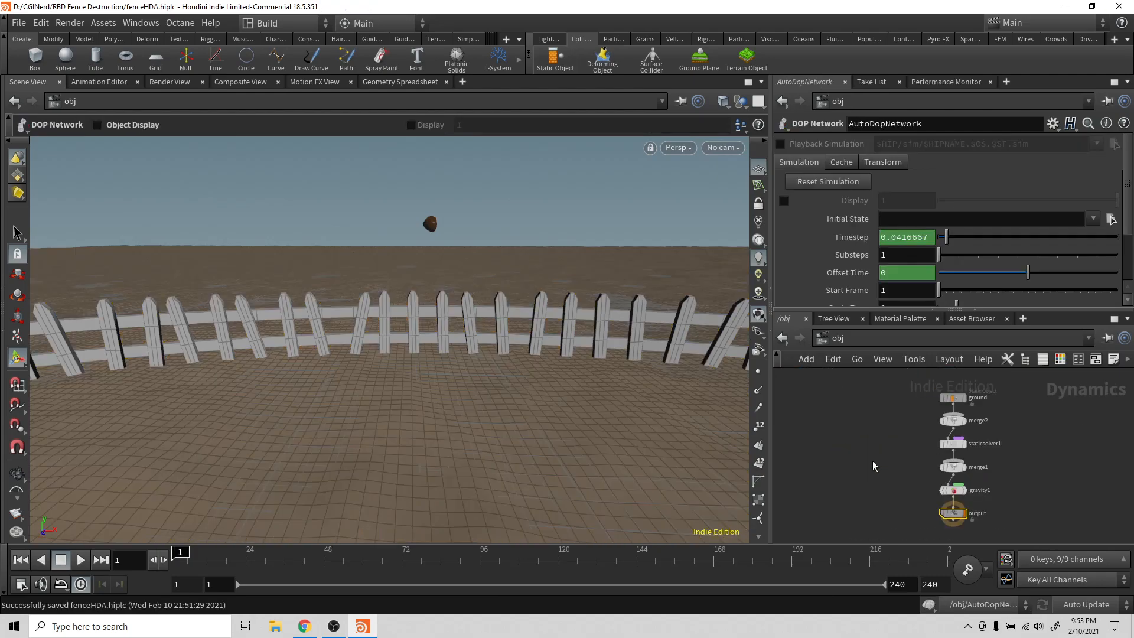
Move the ground, merge2 and staticsolver1 nodes aside in AutoDopNetwork, and reposition the AutoDopNetwork node away from the other objects.
{"action": "left_click", "coordinate": [945, 420]}
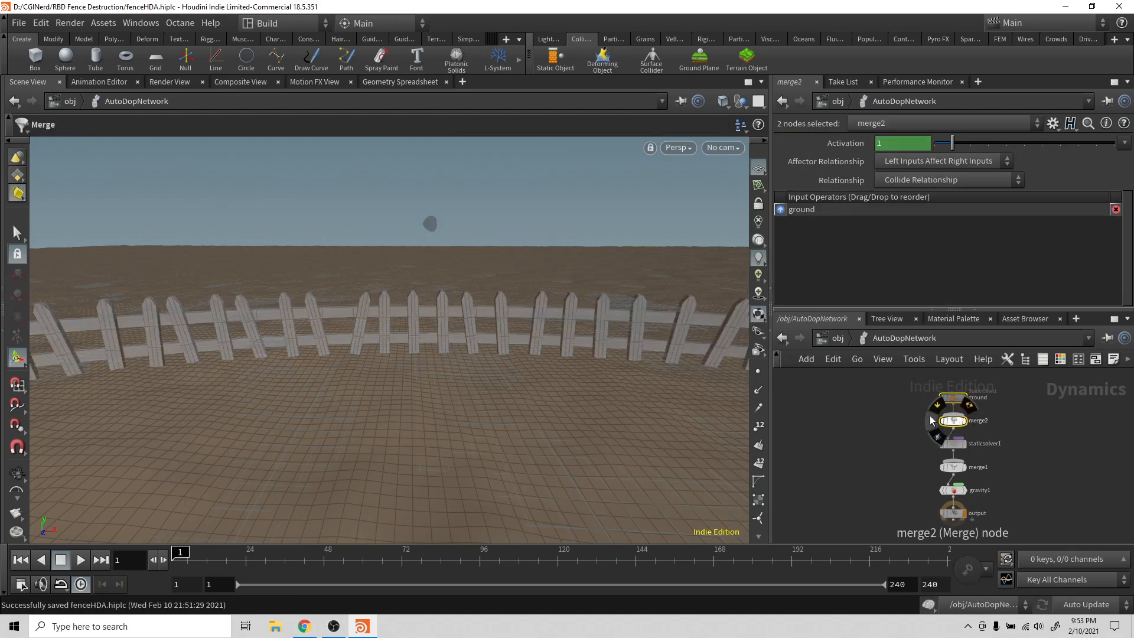
{"action": "left_click_drag", "start_coordinate": [898, 374], "coordinate": [897, 438]}
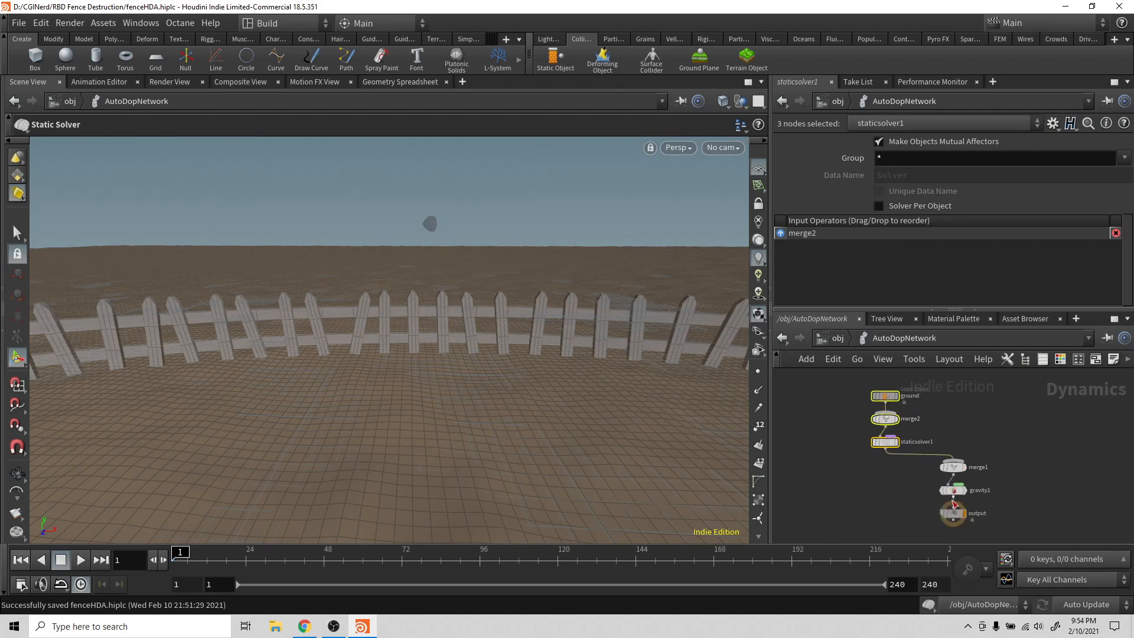
{"action": "left_click", "coordinate": [831, 337]}
{"action": "scroll", "coordinate": [991, 487], "scroll_direction": "up", "scroll_amount": 3}
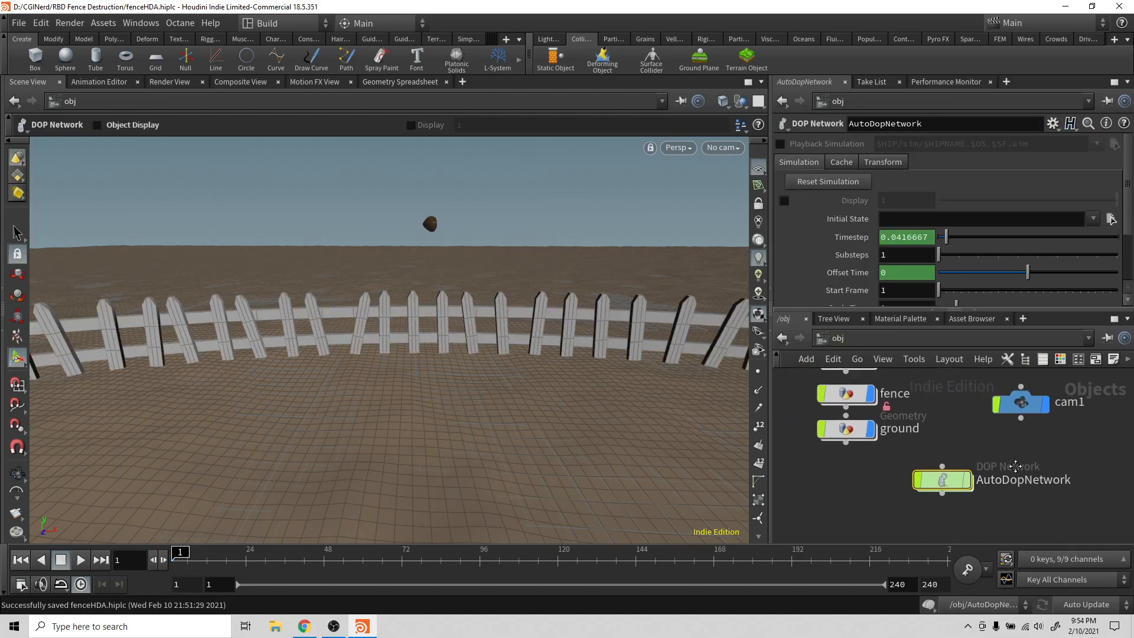
{"action": "left_click_drag", "start_coordinate": [1001, 512], "coordinate": [1011, 523]}
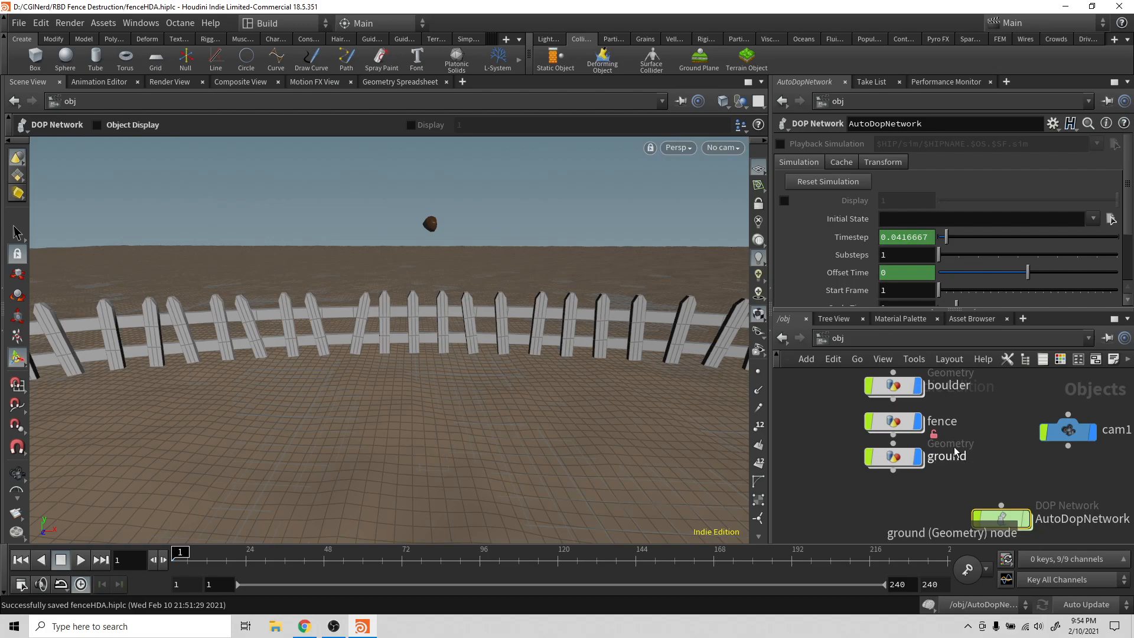
Make the boulder a rigid body with the RBD Objects tool.
{"action": "mouse_move", "coordinate": [912, 418]}
{"action": "left_click", "coordinate": [893, 385]}
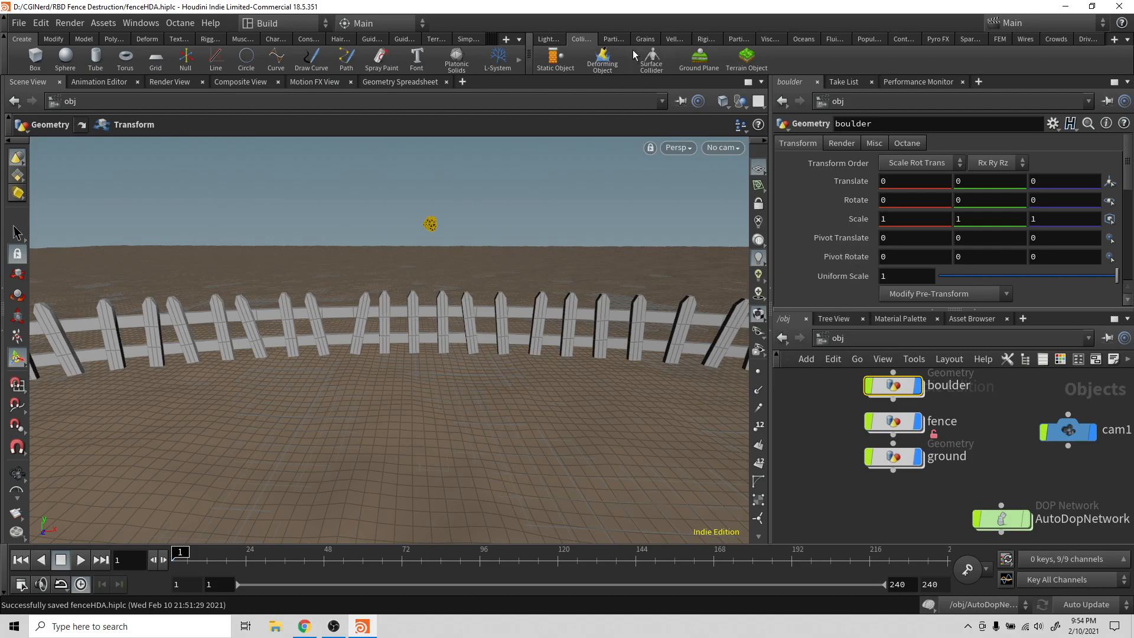
{"action": "left_click", "coordinate": [705, 40]}
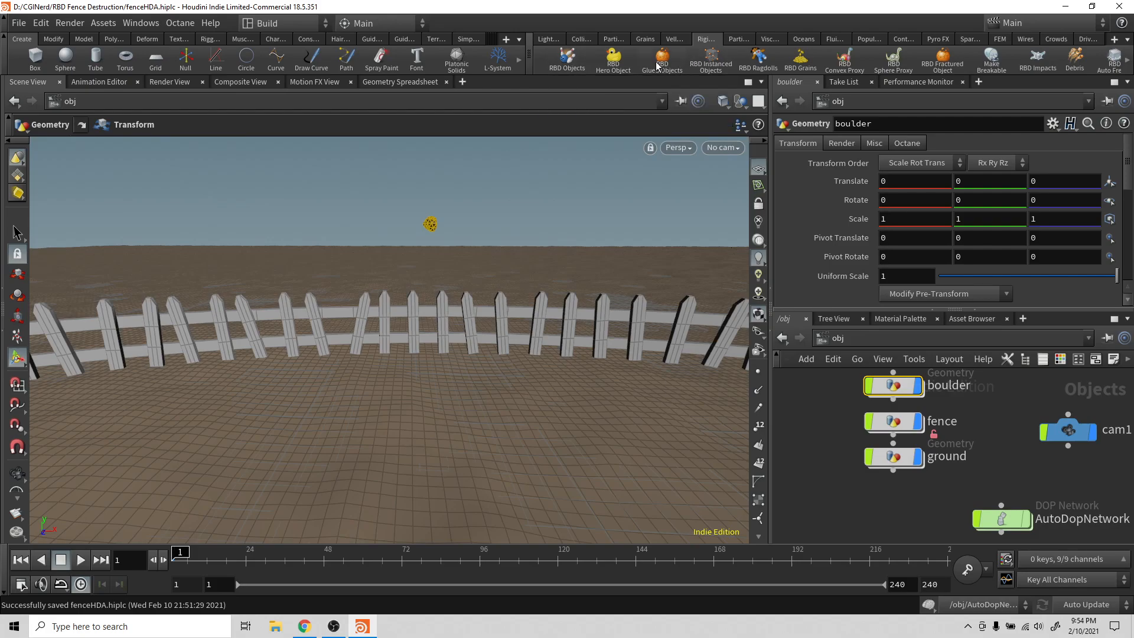
{"action": "left_click", "coordinate": [563, 61]}
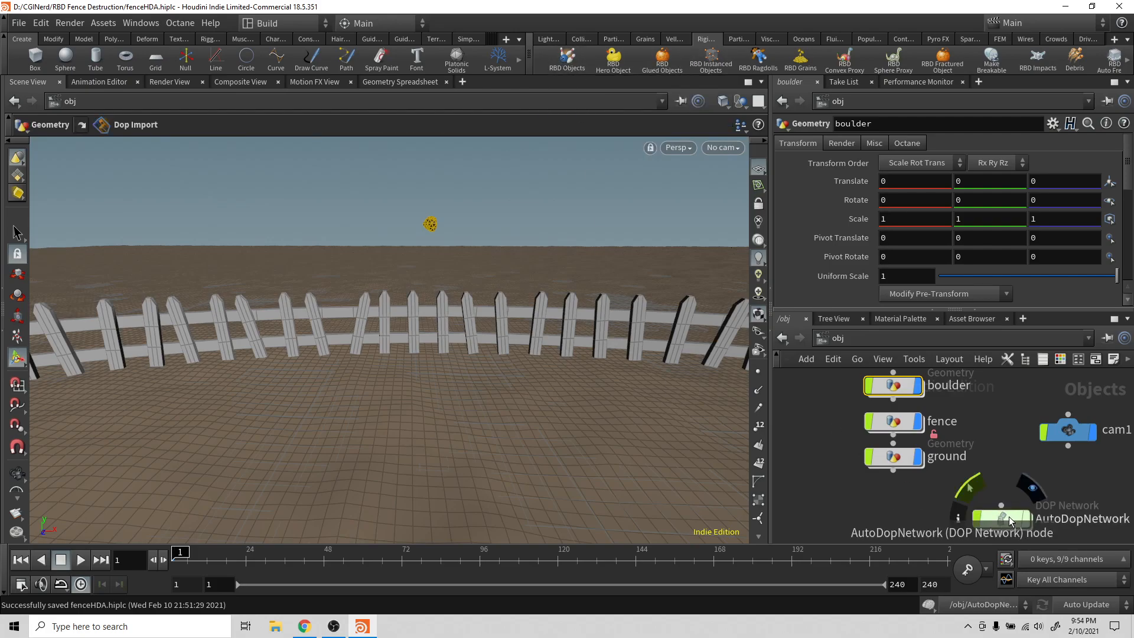
Inside AutoDopNetwork, move the boulder, merge3 and rigidbodysolver1 nodes into a separate branch opposite the ground nodes.
{"action": "double_click", "coordinate": [1002, 518]}
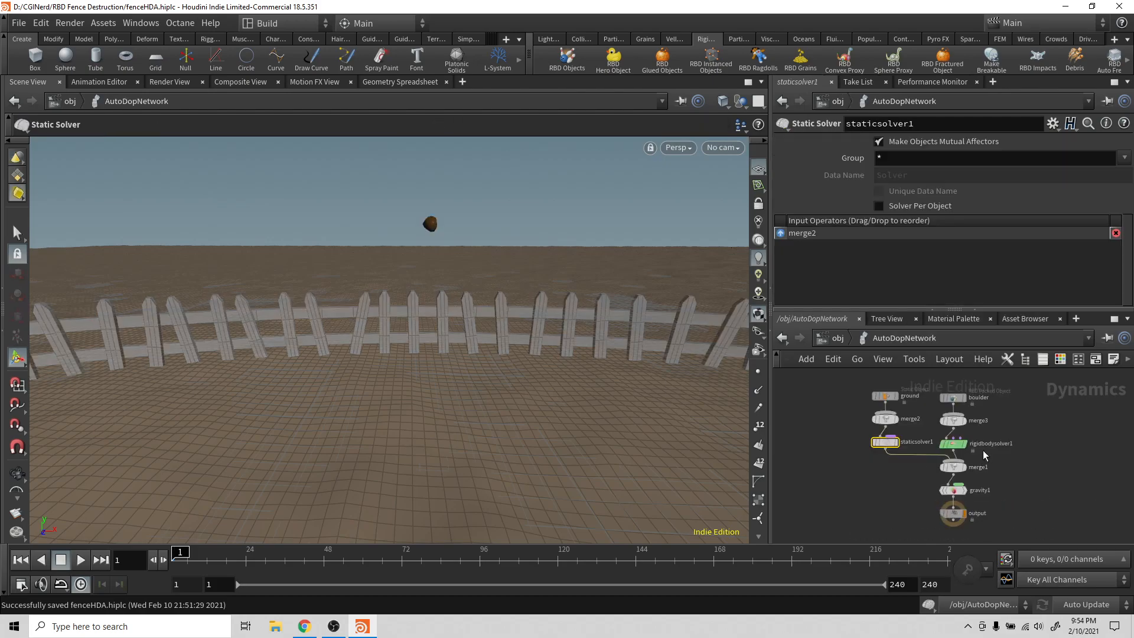
{"action": "left_click_drag", "start_coordinate": [934, 399], "coordinate": [1007, 444]}
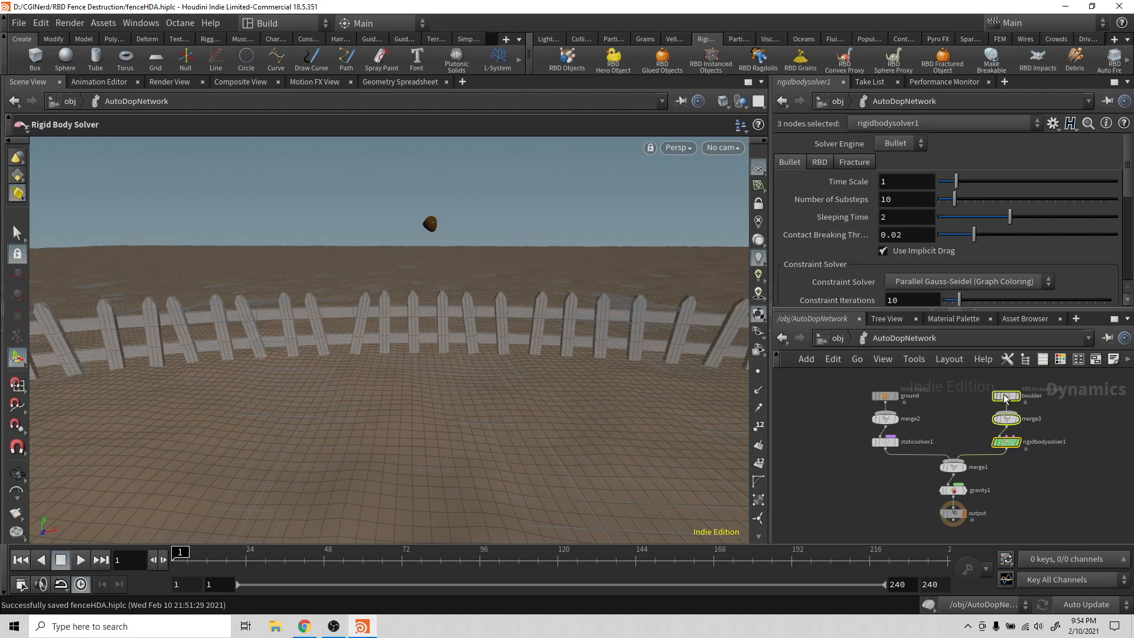
{"action": "left_click", "coordinate": [1004, 395]}
{"action": "left_click", "coordinate": [1006, 447]}
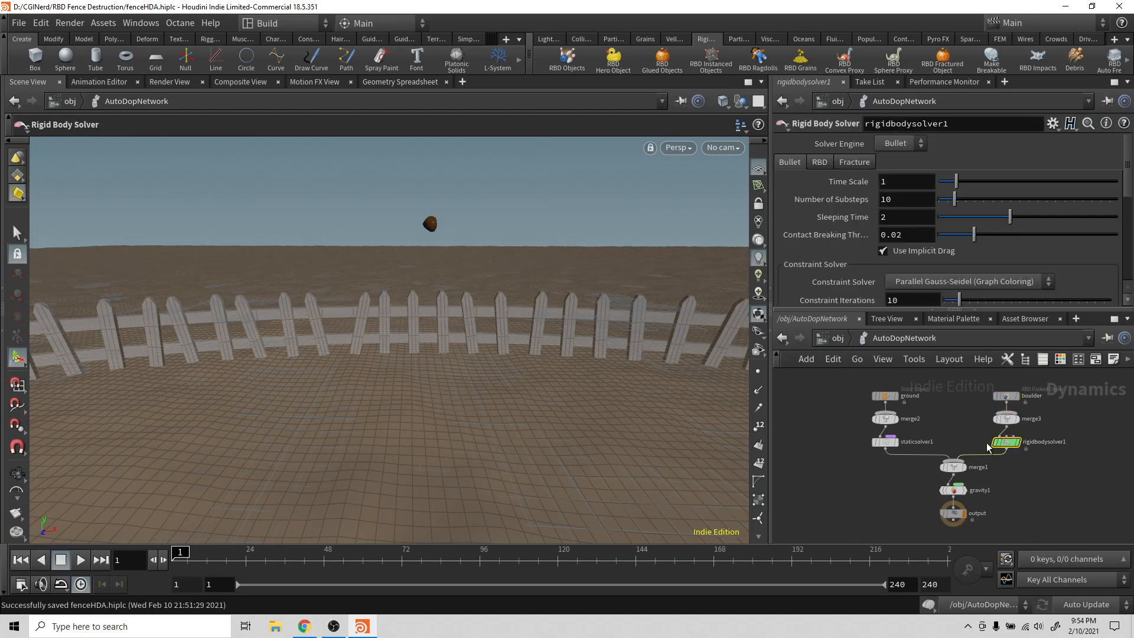
Set the boulder's initial Z velocity to 50 on its RBD Packed Object and play the simulation.
{"action": "left_click", "coordinate": [1006, 395]}
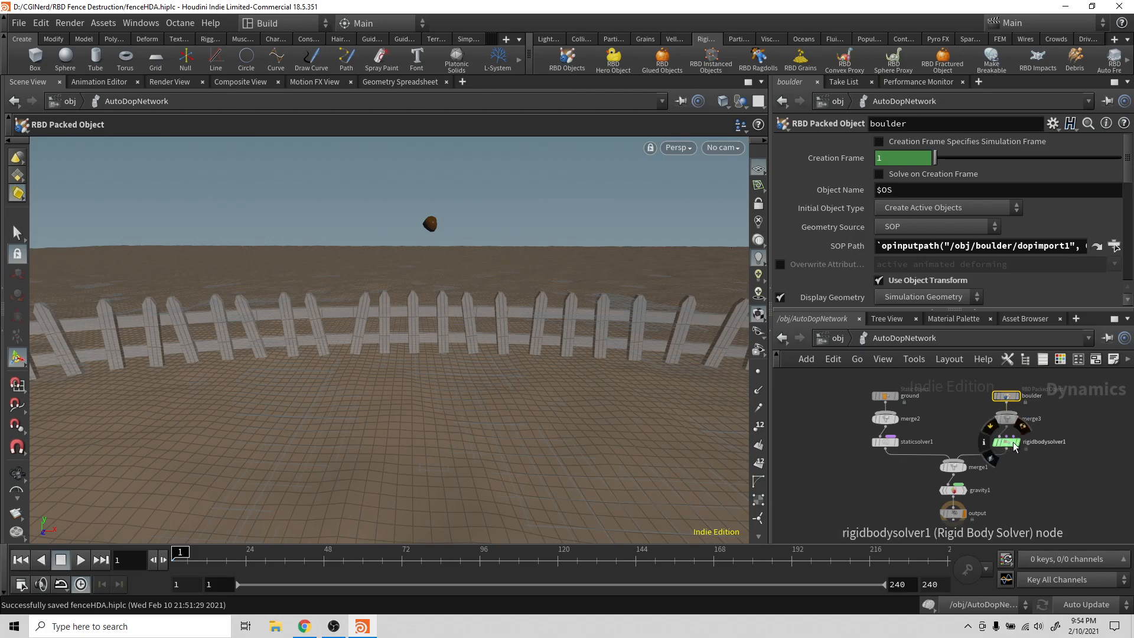
{"action": "scroll", "coordinate": [973, 284], "scroll_direction": "down", "scroll_amount": 1}
{"action": "scroll", "coordinate": [973, 285], "scroll_direction": "down", "scroll_amount": 2}
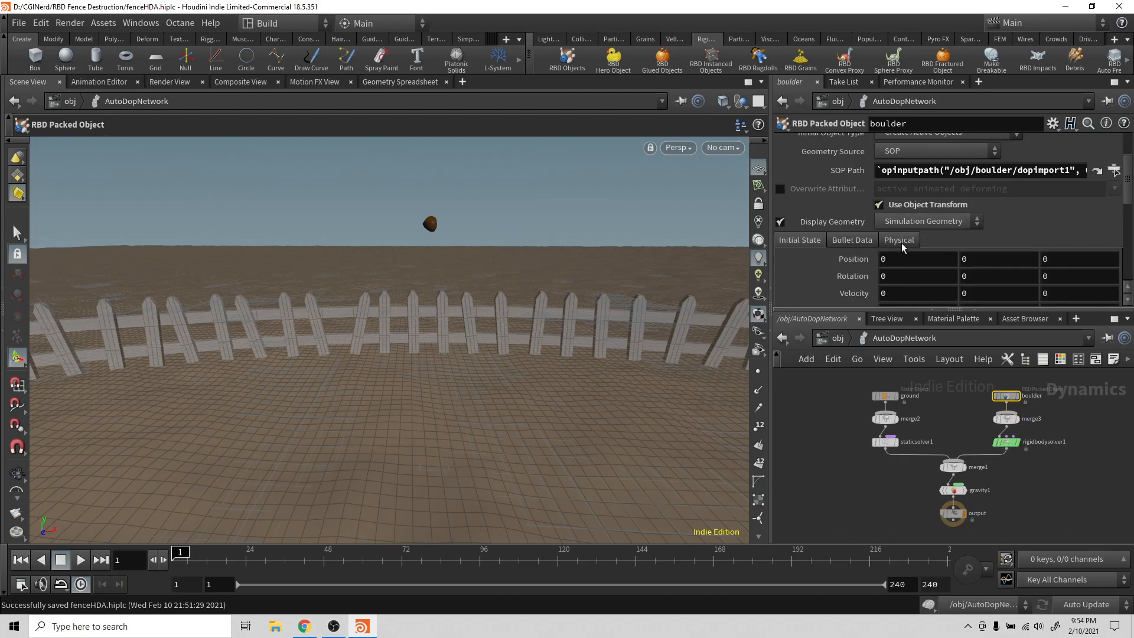
{"action": "scroll", "coordinate": [903, 251], "scroll_direction": "down", "scroll_amount": 1}
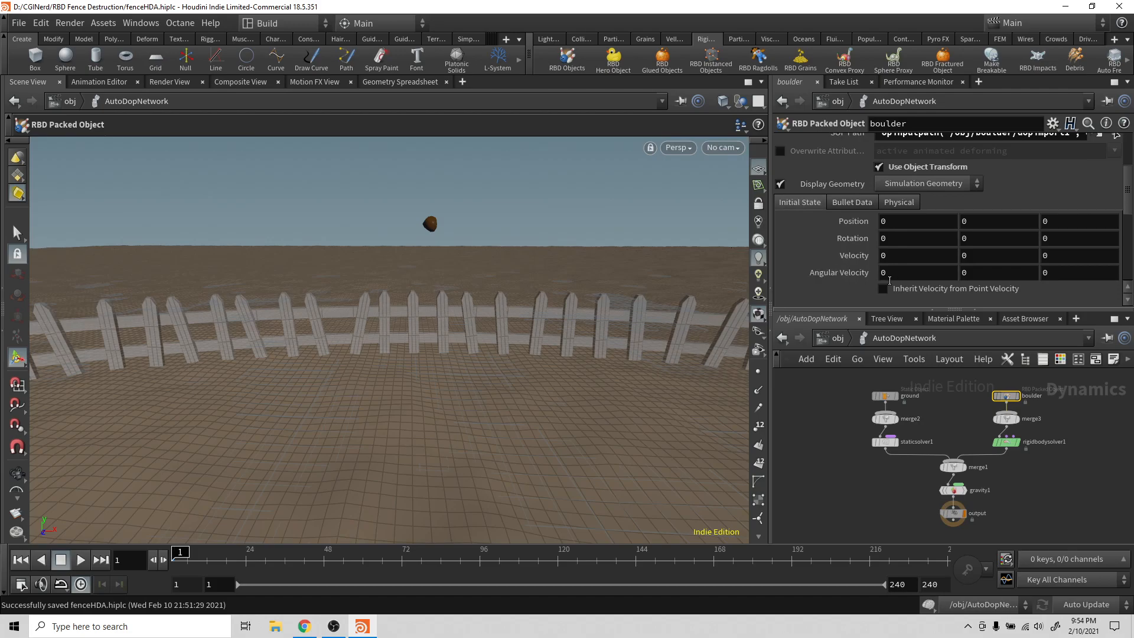
{"action": "scroll", "coordinate": [904, 277], "scroll_direction": "down", "scroll_amount": 1}
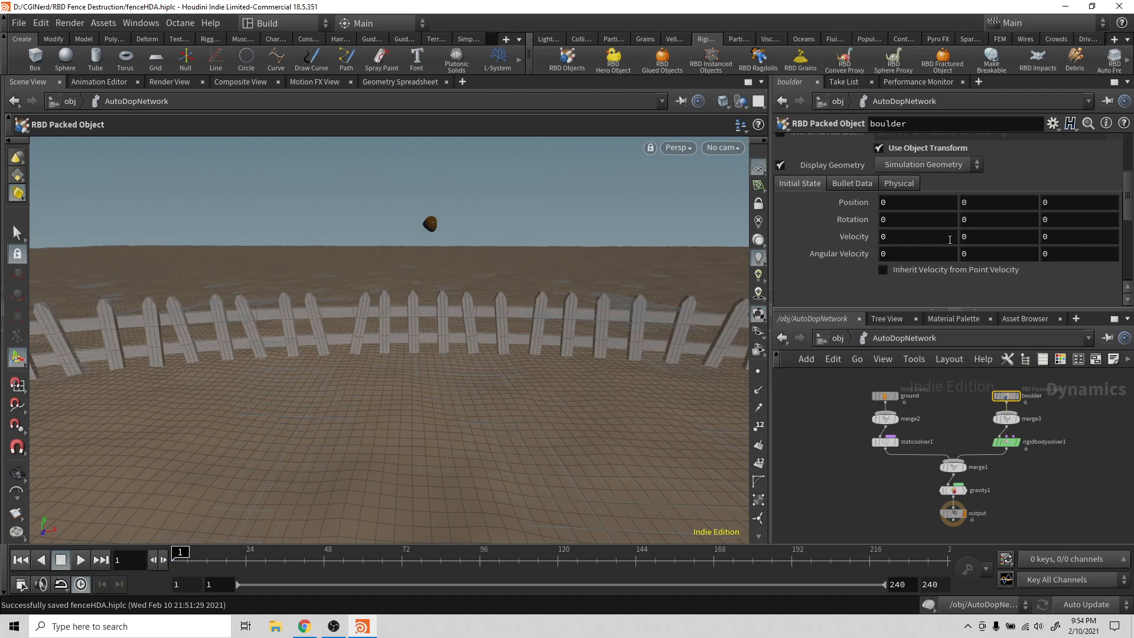
{"action": "left_click", "coordinate": [1068, 238]}
{"action": "key", "text": "Return"}
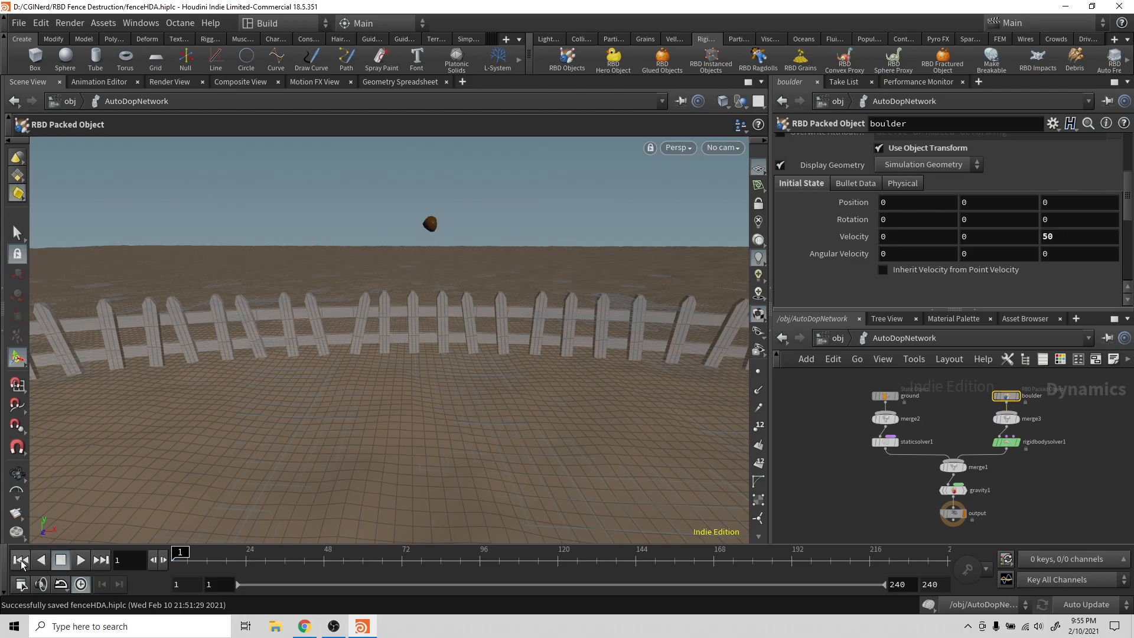
{"action": "left_click", "coordinate": [82, 560]}
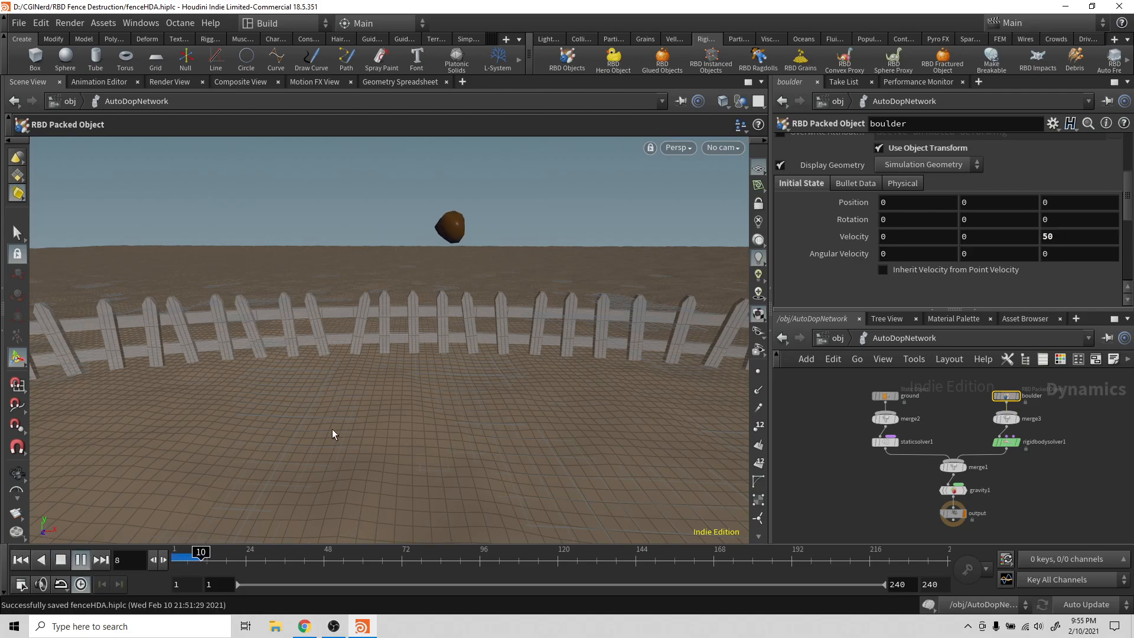
{"action": "left_click", "coordinate": [60, 560]}
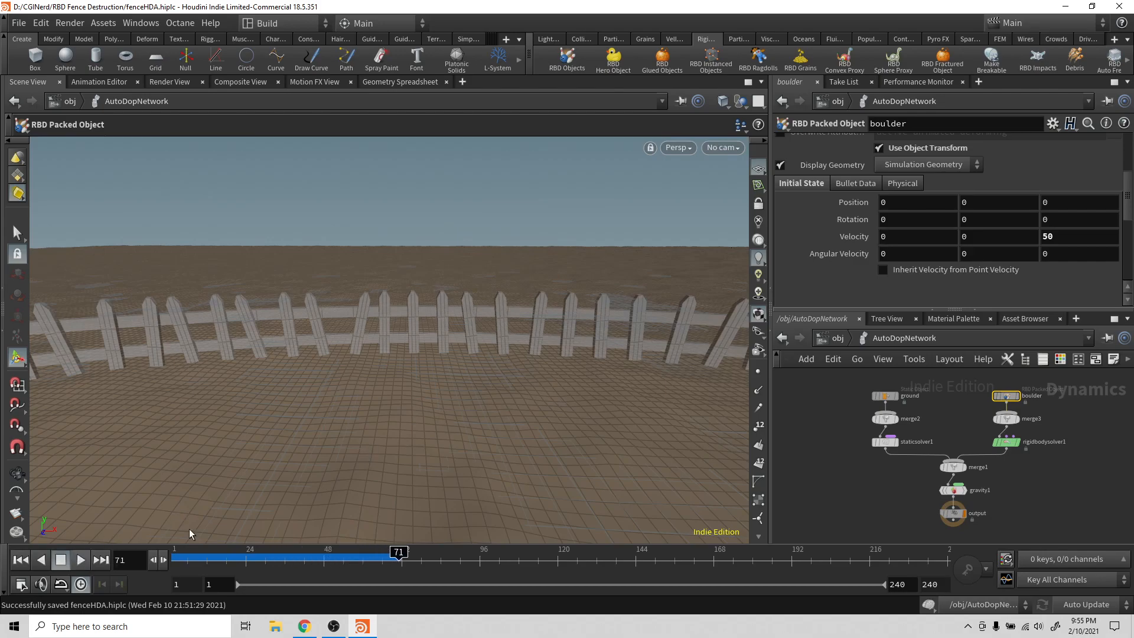
Set the boulder's initial Y velocity to 20 and play the simulation from the first frame.
{"action": "left_click", "coordinate": [979, 239]}
{"action": "type", "text": "20"}
{"action": "key", "text": "Return"}
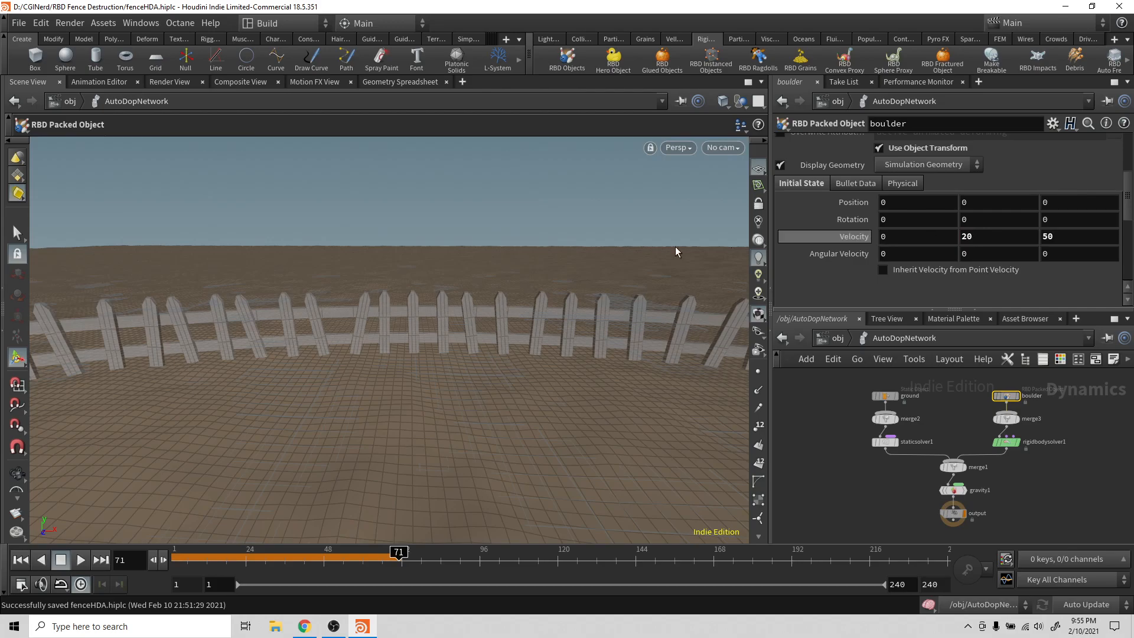
{"action": "left_click", "coordinate": [20, 560]}
{"action": "left_click", "coordinate": [80, 560]}
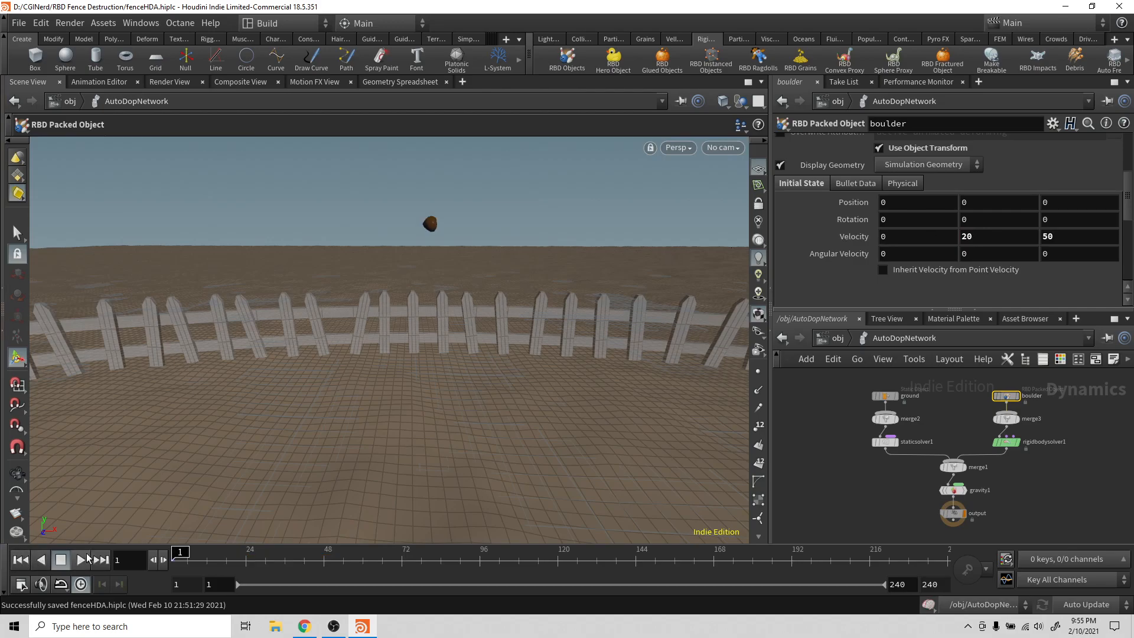
{"action": "left_click", "coordinate": [55, 564]}
Set the boulder's initial Y velocity to -20 and replay the simulation from the start.
{"action": "left_click", "coordinate": [966, 237]}
{"action": "type", "text": "-"}
{"action": "key", "text": "Return"}
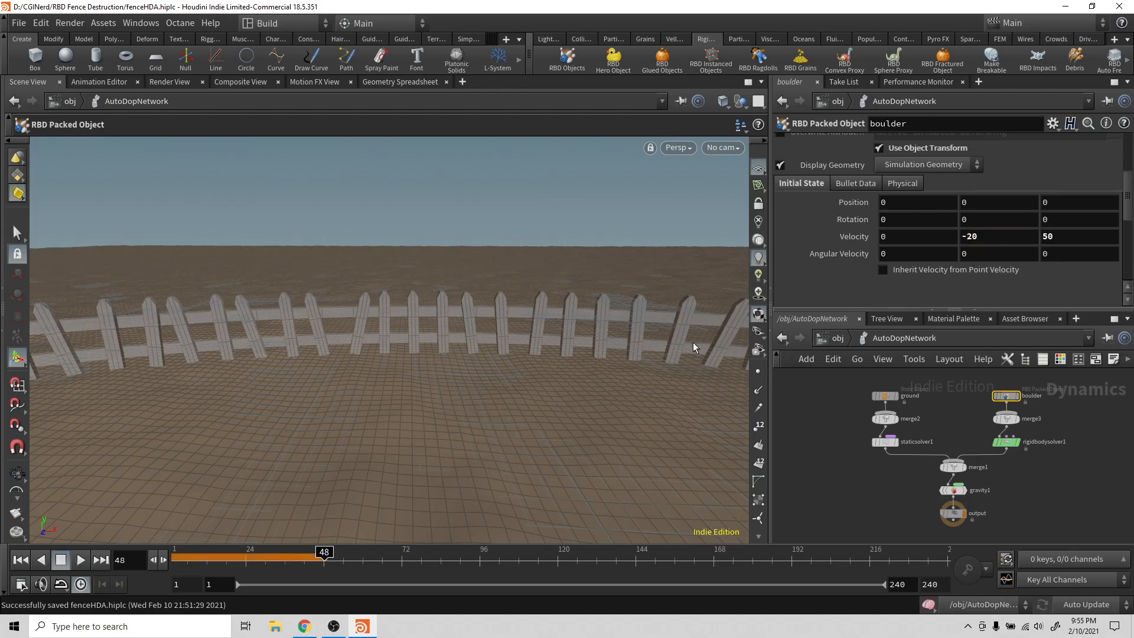
{"action": "left_click", "coordinate": [21, 559]}
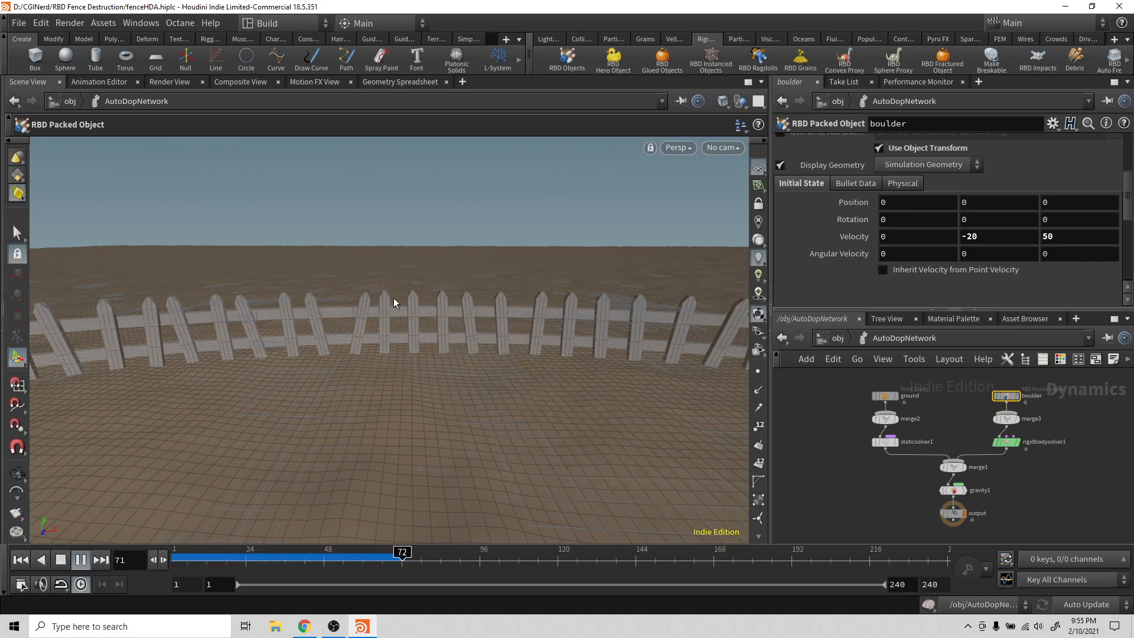
Stop playback, return to frame 1 and replay the boulder simulation, stopping at frame 55.
{"action": "left_click", "coordinate": [64, 560]}
{"action": "left_click_drag", "start_coordinate": [199, 558], "coordinate": [148, 570]}
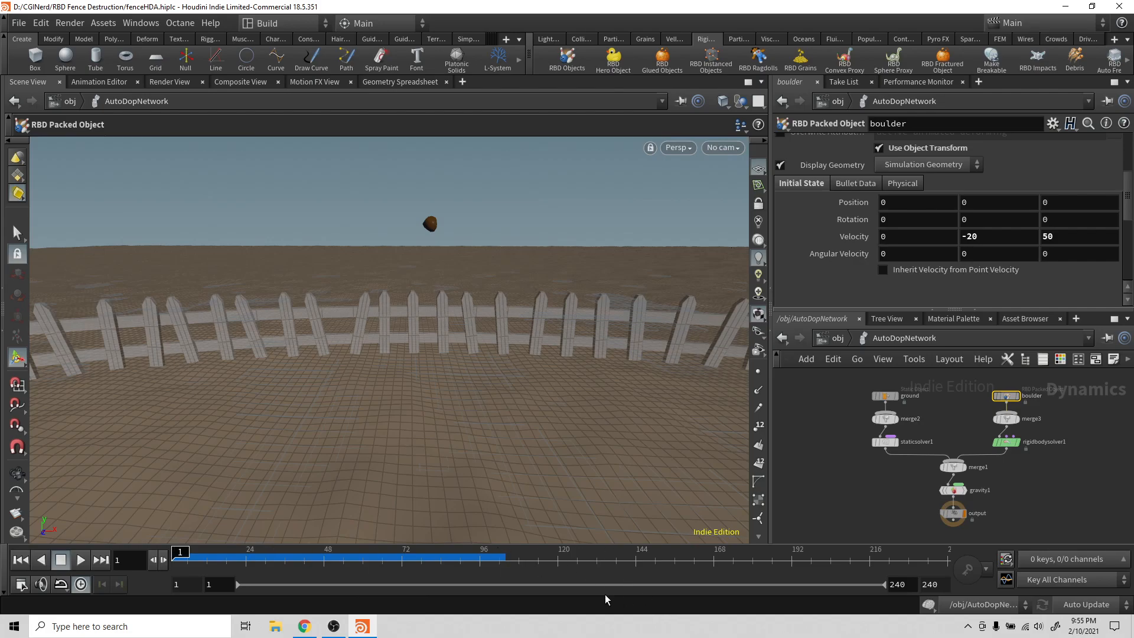
{"action": "left_click", "coordinate": [83, 558]}
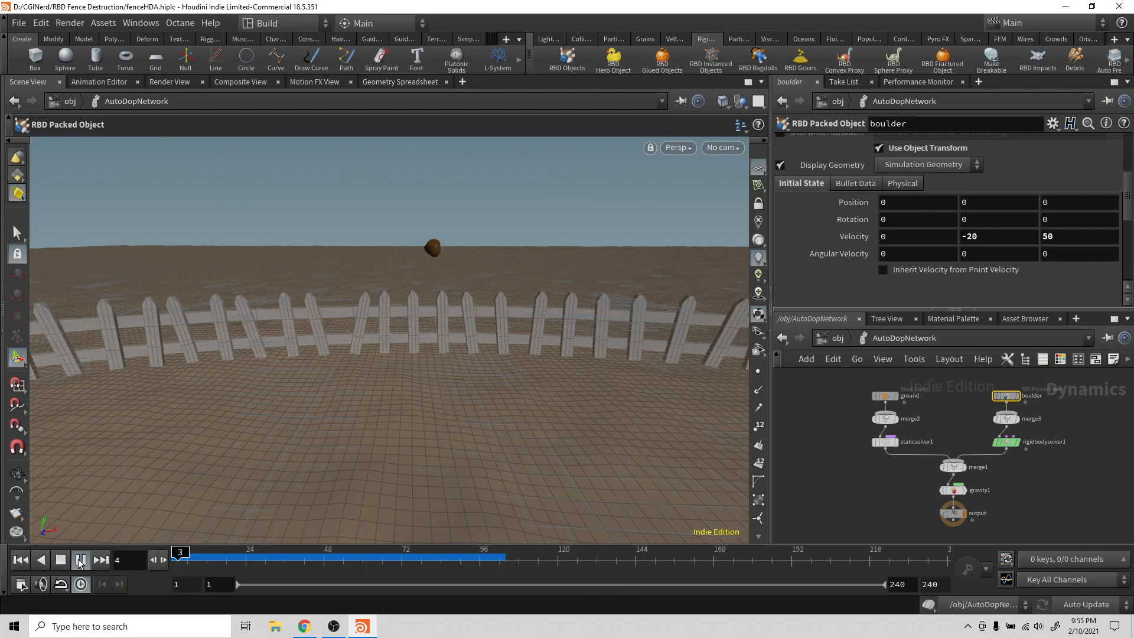
{"action": "left_click", "coordinate": [83, 558]}
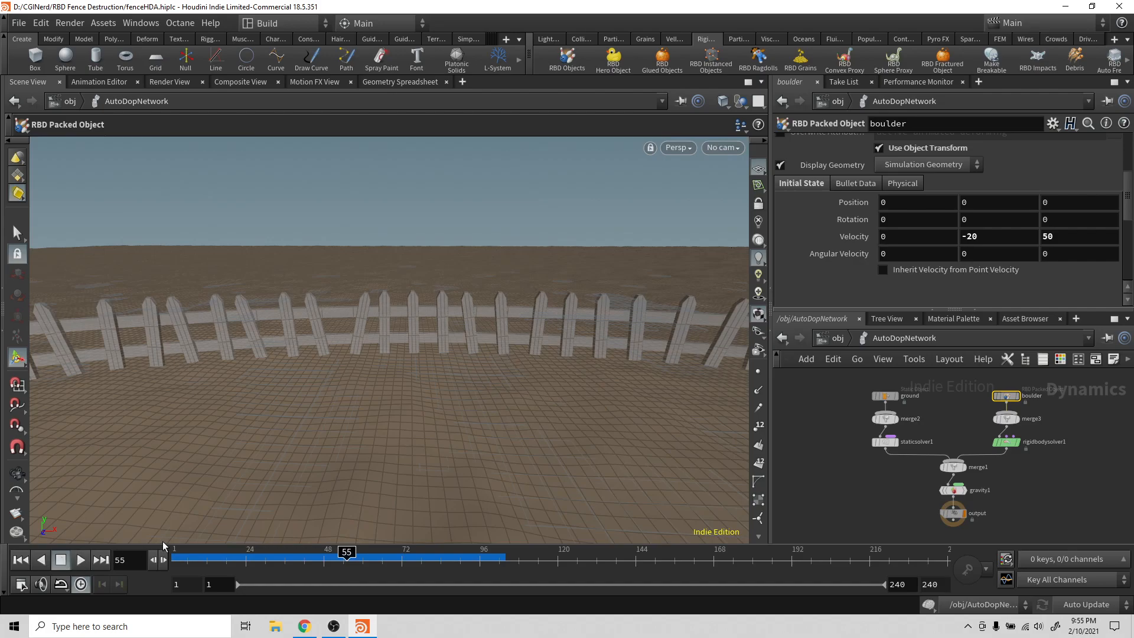
Return to the object level, enter the fence geometry network and delete its color1 node.
{"action": "left_click", "coordinate": [839, 339]}
{"action": "scroll", "coordinate": [968, 436], "scroll_direction": "up", "scroll_amount": 2}
{"action": "middle_click_drag", "start_coordinate": [957, 436], "coordinate": [901, 409]}
{"action": "scroll", "coordinate": [917, 455], "scroll_direction": "down", "scroll_amount": 1}
{"action": "double_click", "coordinate": [844, 401]}
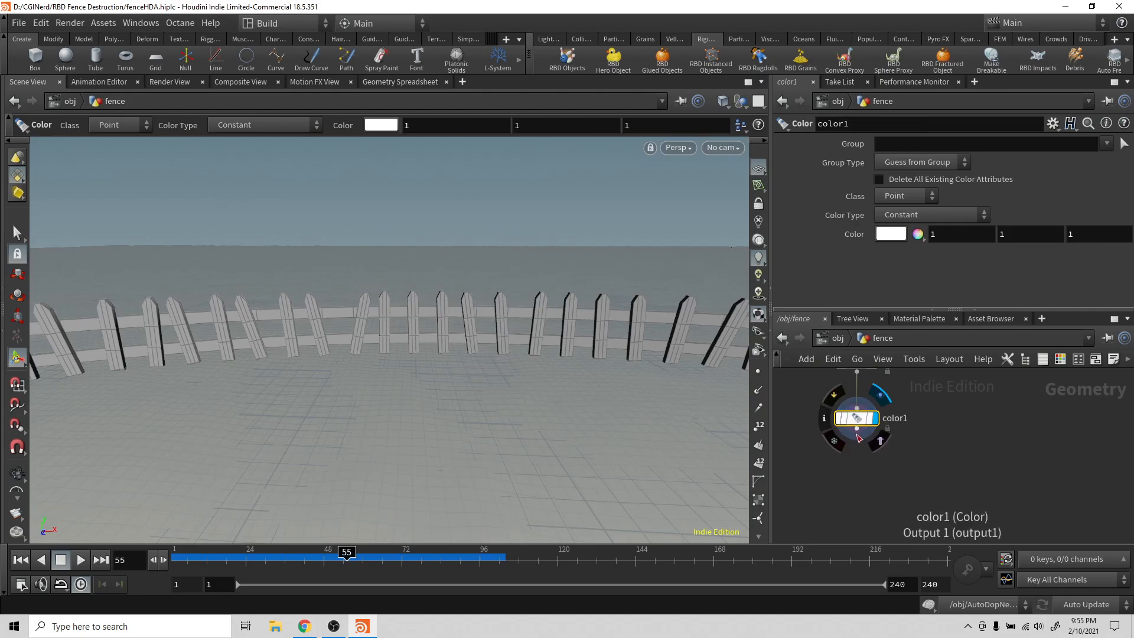
{"action": "left_click_drag", "start_coordinate": [862, 425], "coordinate": [852, 467]}
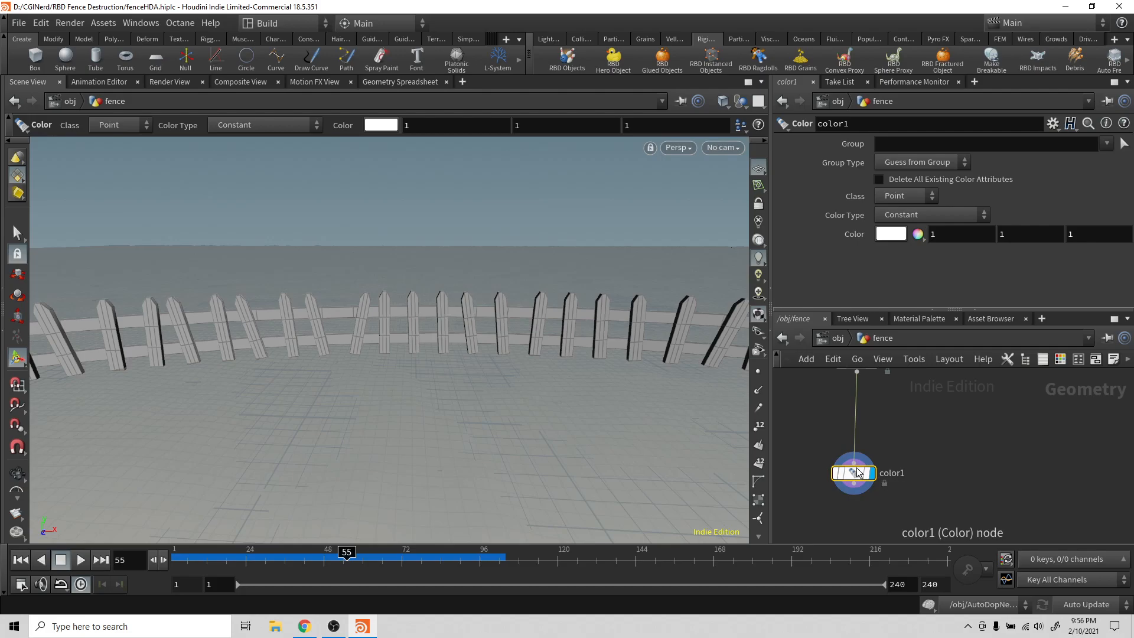
{"action": "key", "text": "Delete"}
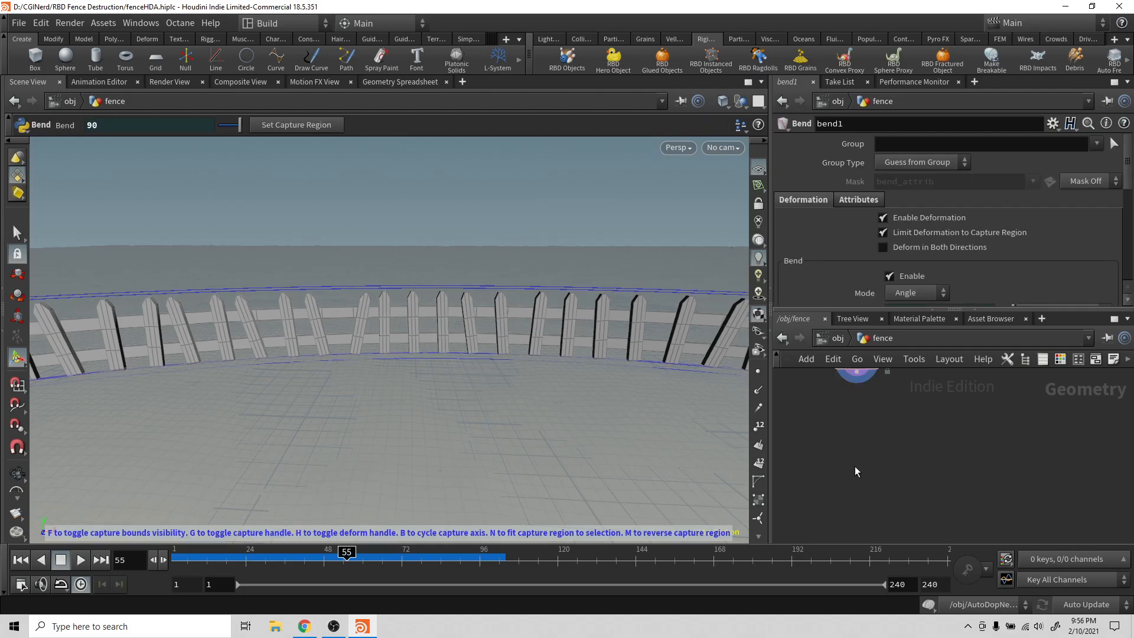
Move the boolean1 node into line above bend1 in the fence network and select bend1.
{"action": "middle_click_drag", "start_coordinate": [863, 442], "coordinate": [866, 532]}
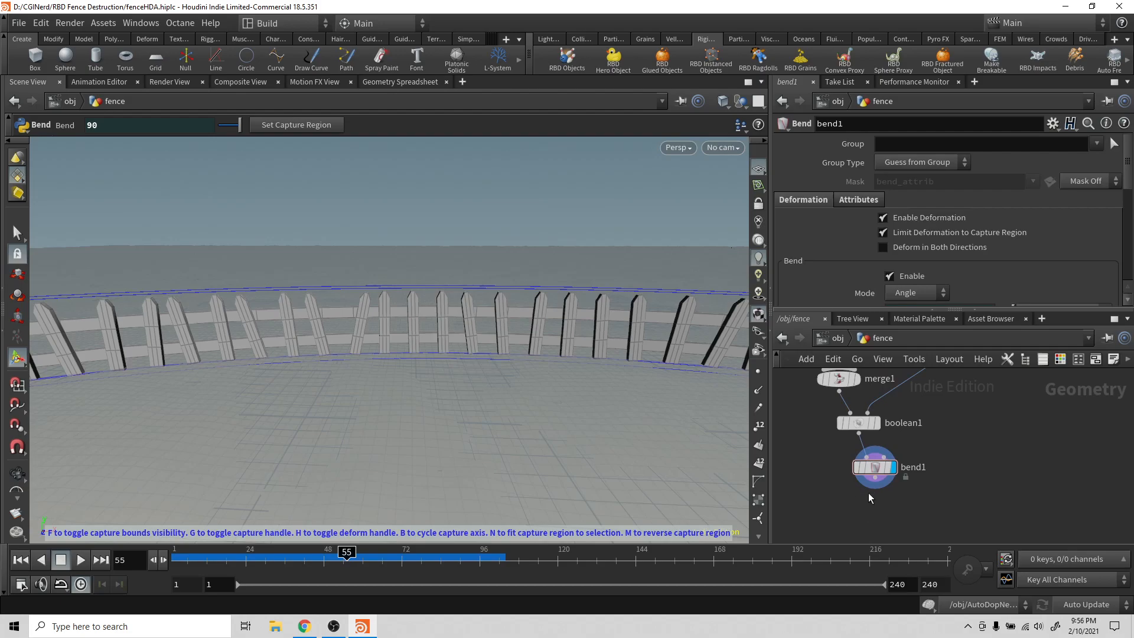
{"action": "left_click", "coordinate": [856, 423]}
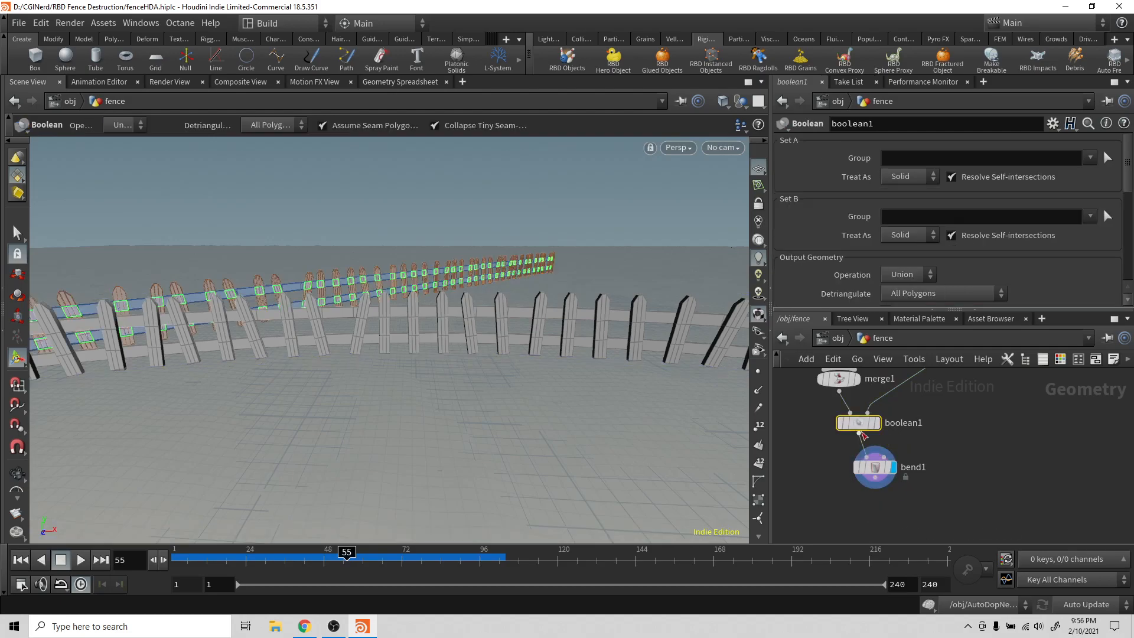
{"action": "middle_click_drag", "start_coordinate": [547, 412], "coordinate": [552, 470], "text": "alt"}
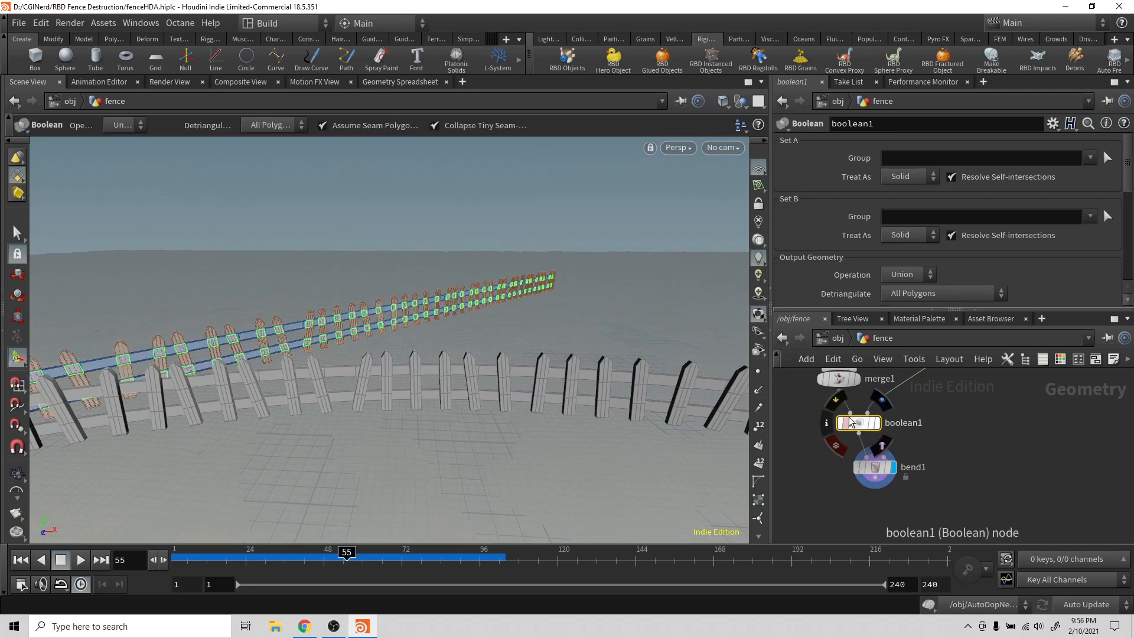
{"action": "left_click_drag", "start_coordinate": [859, 427], "coordinate": [876, 422]}
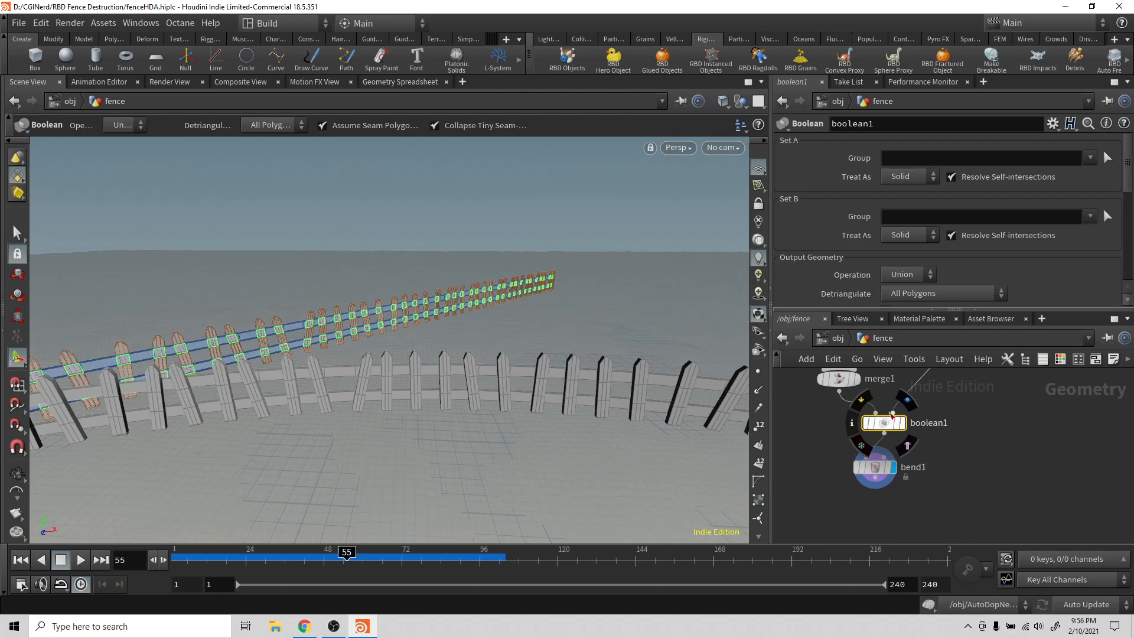
{"action": "left_click", "coordinate": [874, 469]}
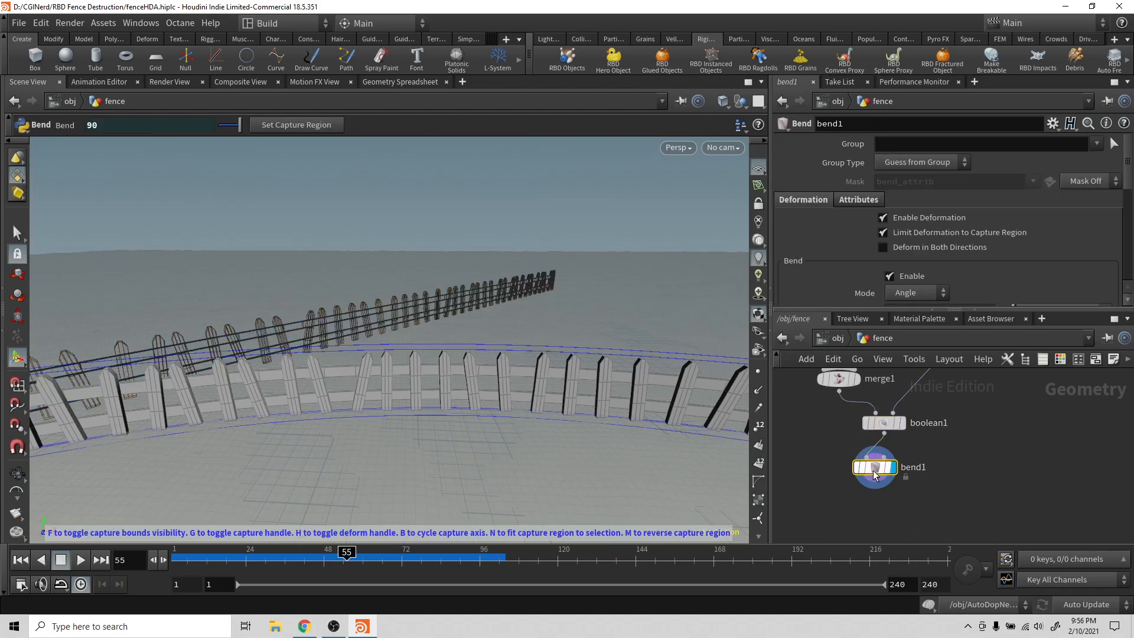
{"action": "middle_click_drag", "start_coordinate": [935, 505], "coordinate": [924, 452]}
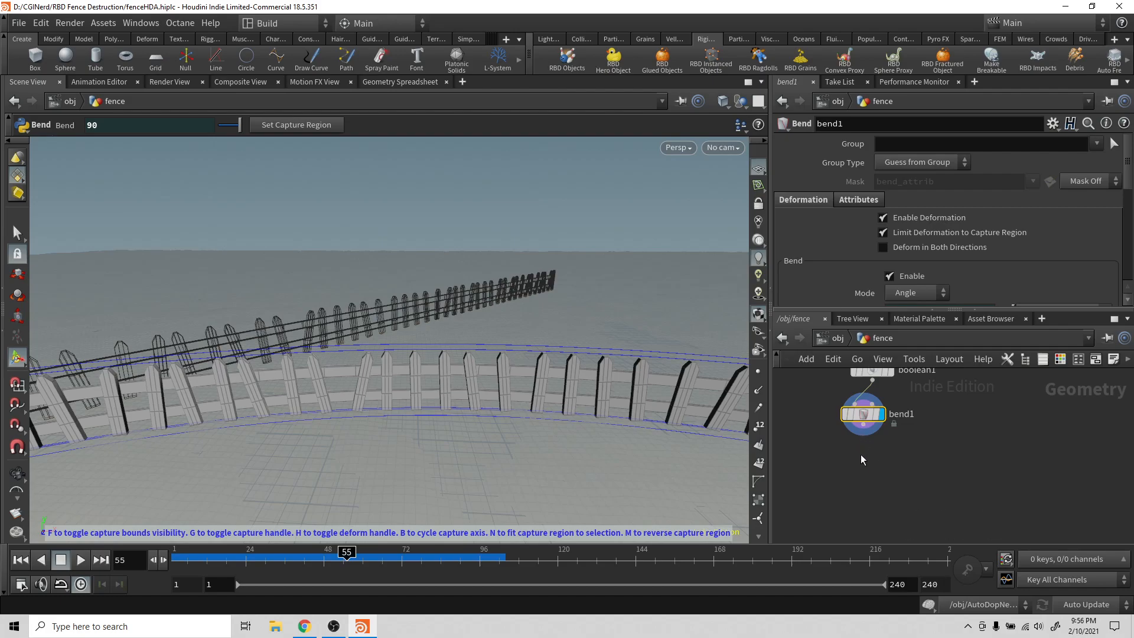
Scrub the timeline back to frame 12 to see where the boulder meets the fence.
{"action": "left_click_drag", "start_coordinate": [862, 435], "coordinate": [833, 473]}
{"action": "left_click", "coordinate": [833, 472]}
{"action": "left_click_drag", "start_coordinate": [347, 557], "coordinate": [197, 561]}
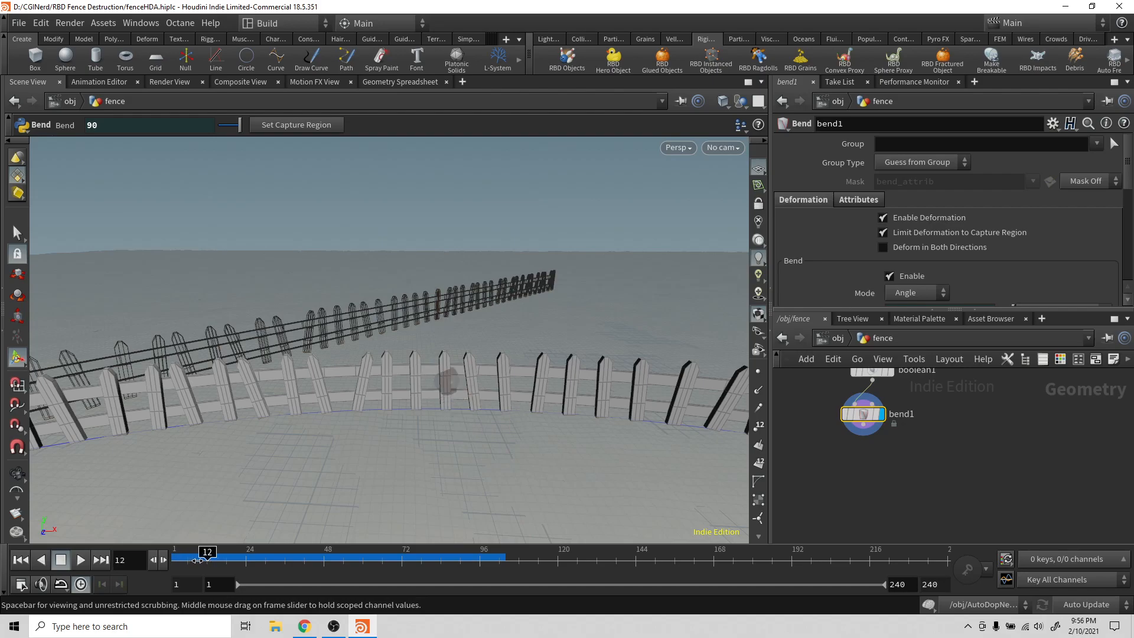
Add a Voronoi Fracture node fed by bend1's output and place it below bend1.
{"action": "left_click_drag", "start_coordinate": [862, 423], "coordinate": [846, 459]}
{"action": "type", "text": "voro"}
{"action": "key", "text": "Down"}
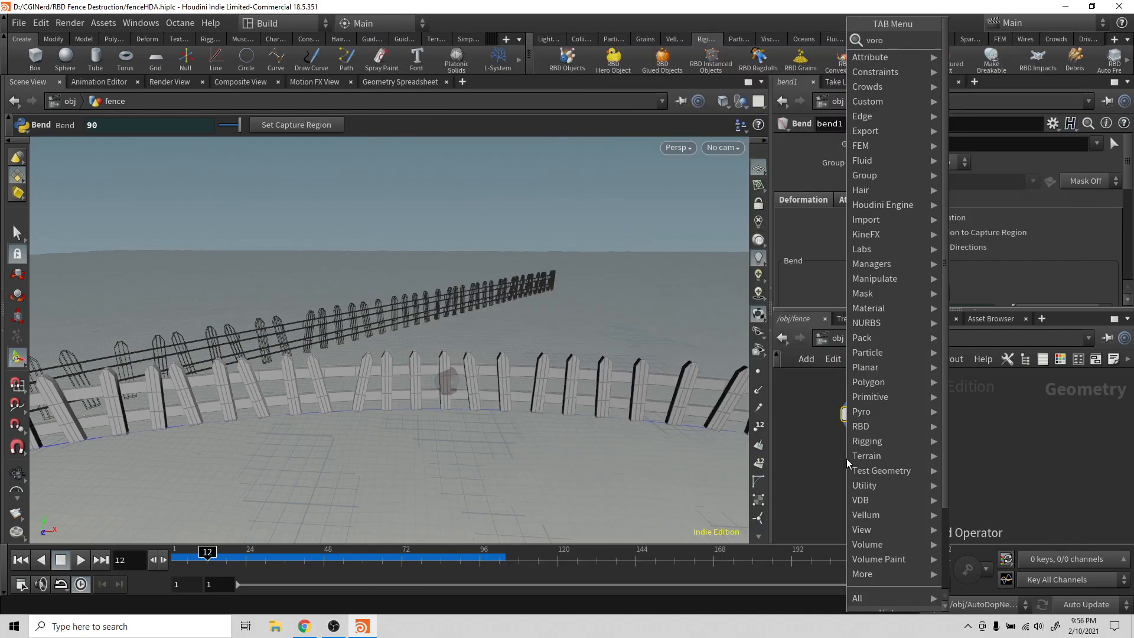
{"action": "key", "text": "Return"}
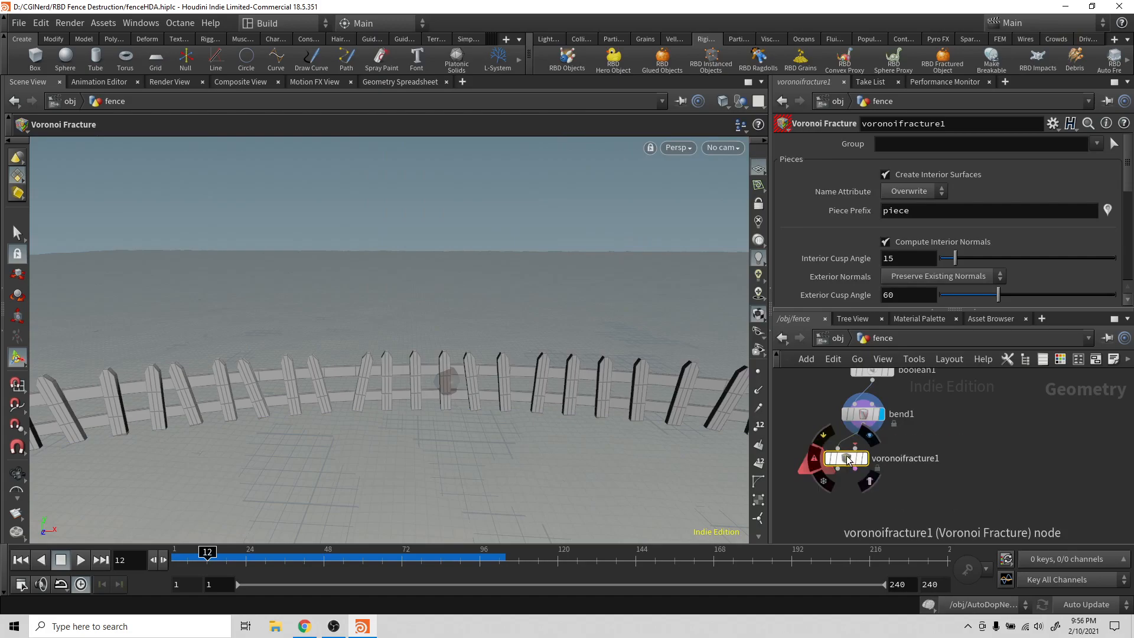
{"action": "left_click_drag", "start_coordinate": [848, 460], "coordinate": [856, 479]}
Branch a Scatter node off bend1, connect its output to voronoifracture1's second input and display the fracture result.
{"action": "left_click", "coordinate": [862, 435]}
{"action": "left_click", "coordinate": [909, 445]}
{"action": "type", "text": "scat"}
{"action": "key", "text": "Return"}
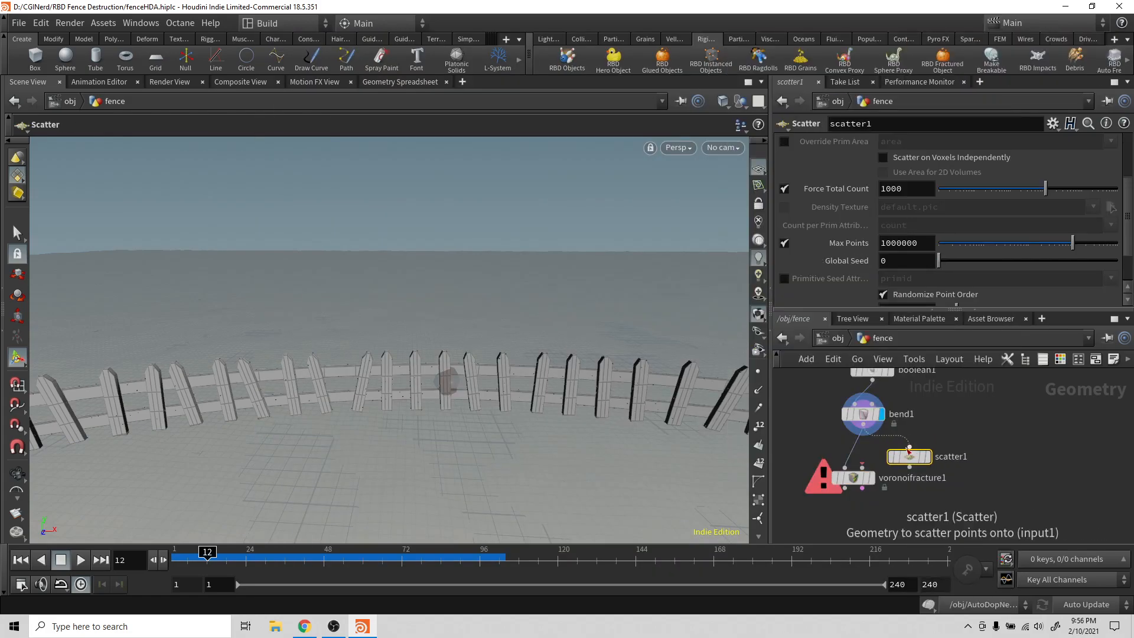
{"action": "left_click", "coordinate": [909, 466]}
{"action": "left_click", "coordinate": [862, 468]}
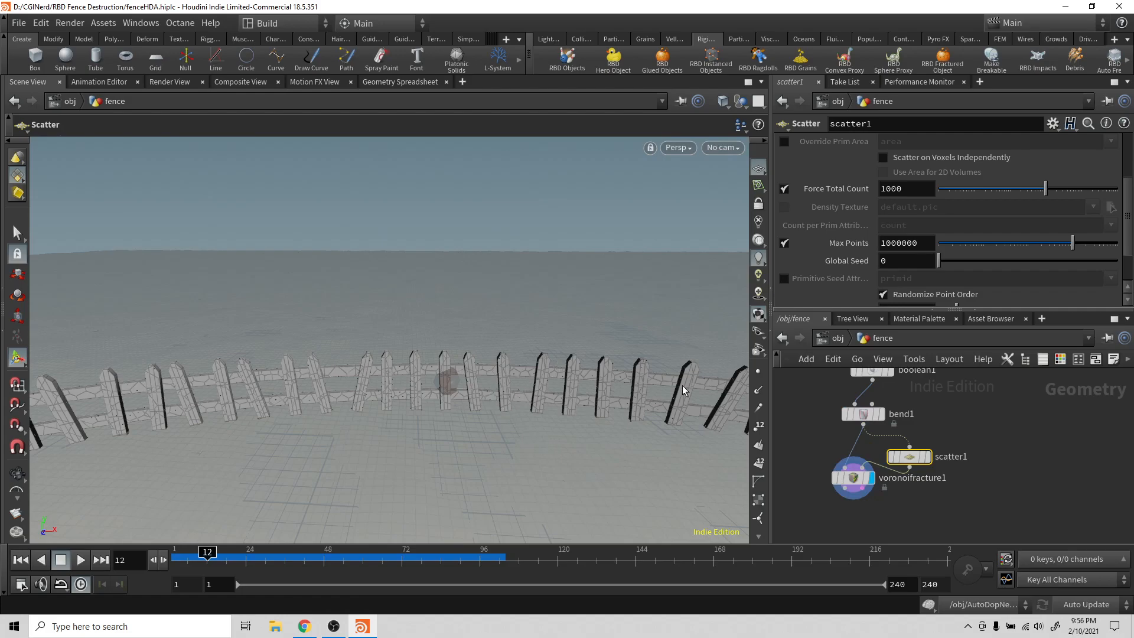
Set scatter1's Force Total Count to 5.
{"action": "double_click", "coordinate": [906, 189]}
{"action": "type", "text": "5"}
{"action": "key", "text": "Return"}
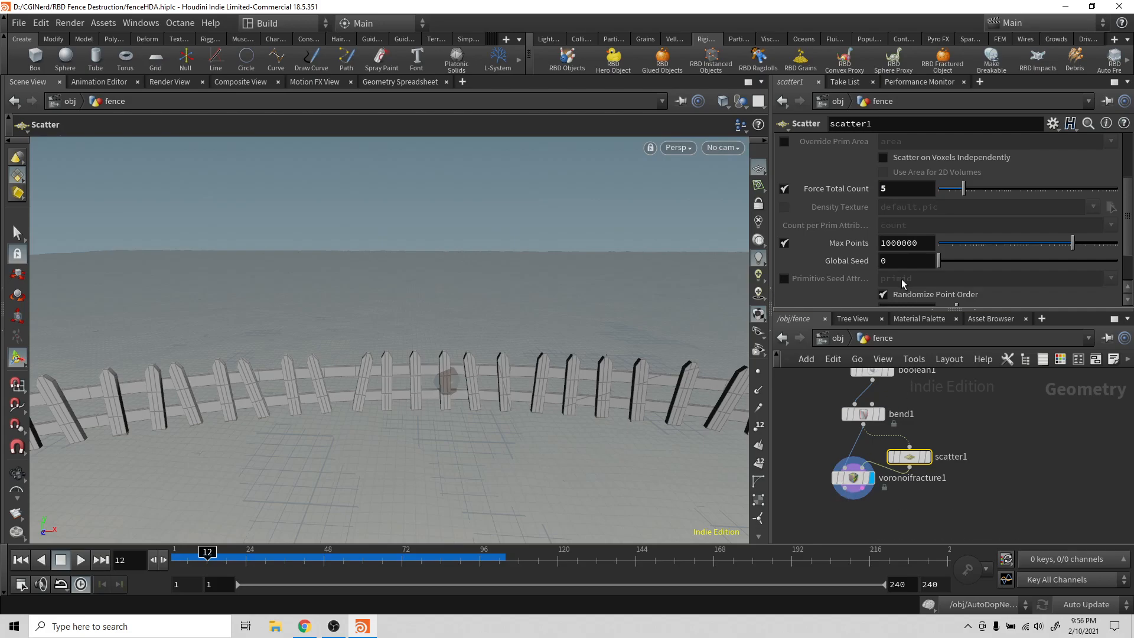
Look through scatter1's options and output attributes, including its Global Seed setting.
{"action": "scroll", "coordinate": [902, 286], "scroll_direction": "down", "scroll_amount": 3}
{"action": "scroll", "coordinate": [902, 286], "scroll_direction": "up", "scroll_amount": 4}
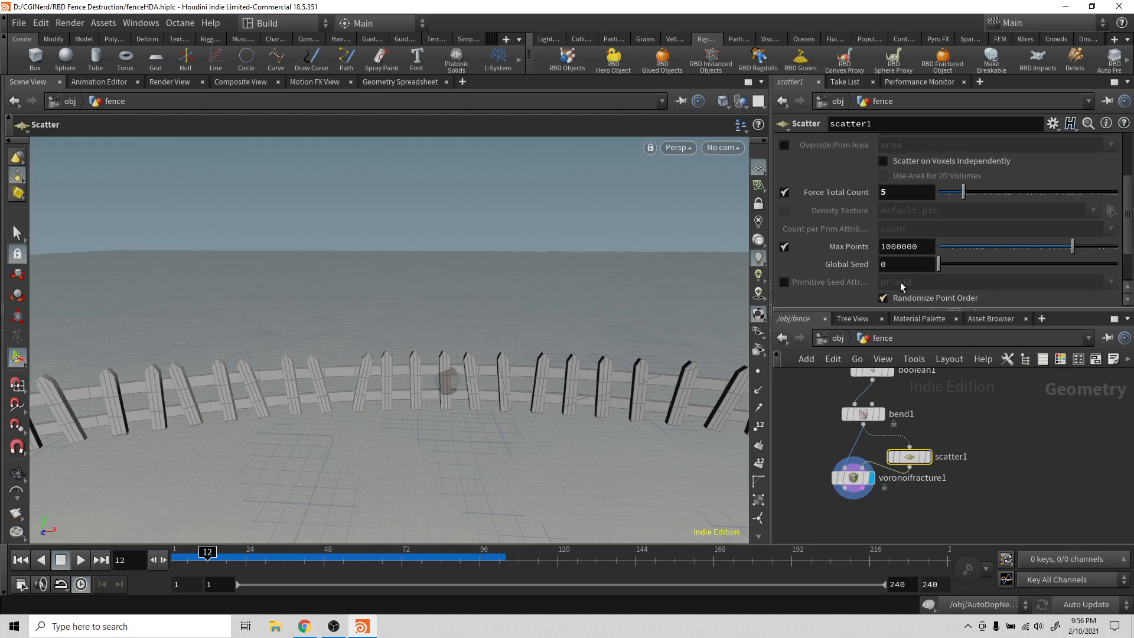
{"action": "scroll", "coordinate": [900, 286], "scroll_direction": "up", "scroll_amount": 3}
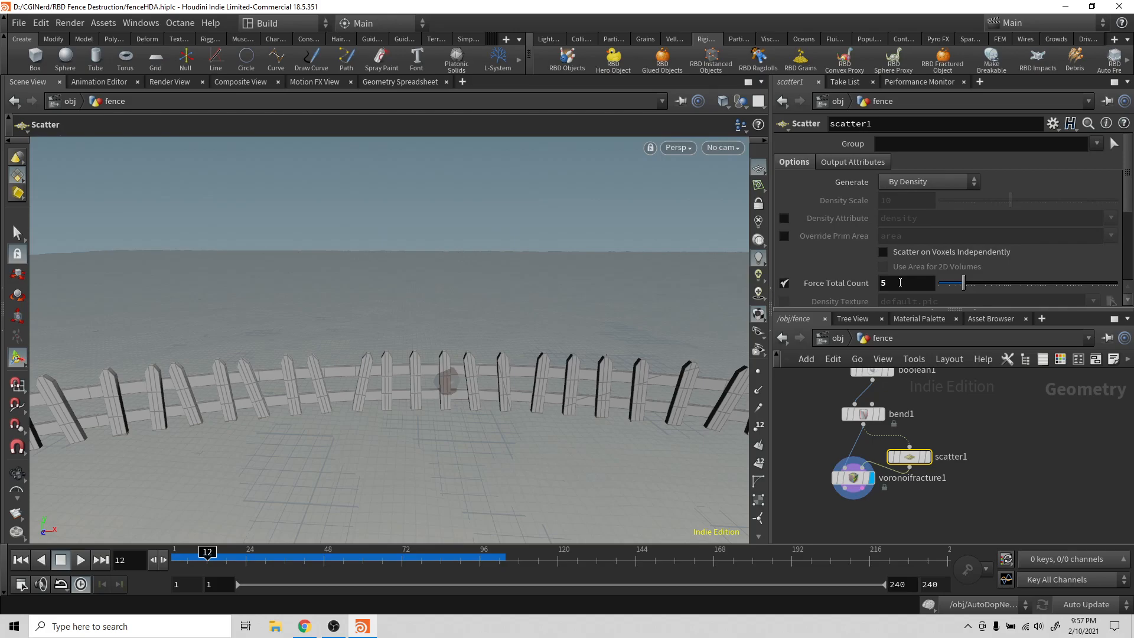
{"action": "left_click", "coordinate": [855, 158]}
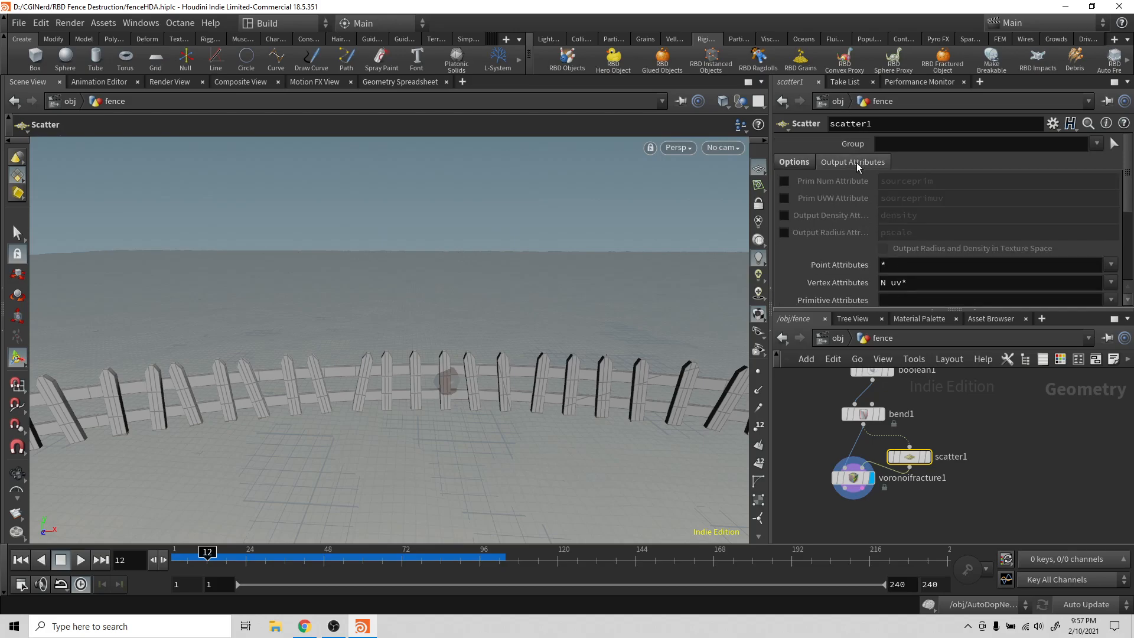
{"action": "scroll", "coordinate": [845, 183], "scroll_direction": "down", "scroll_amount": 3}
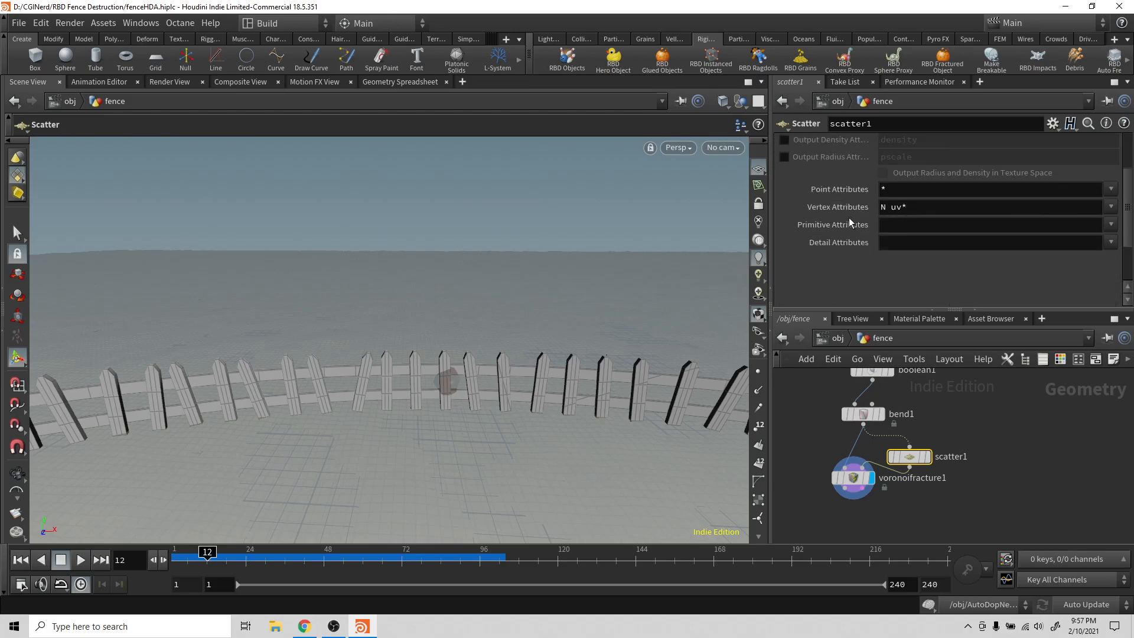
{"action": "scroll", "coordinate": [848, 218], "scroll_direction": "up", "scroll_amount": 2}
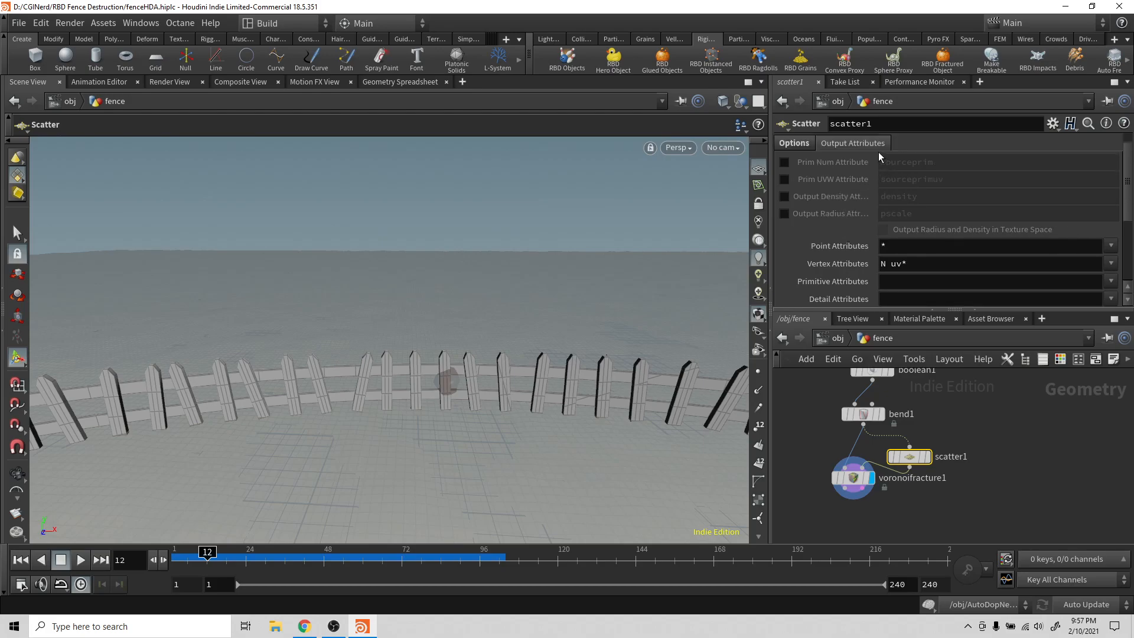
{"action": "left_click", "coordinate": [794, 144]}
{"action": "scroll", "coordinate": [879, 200], "scroll_direction": "up", "scroll_amount": 1}
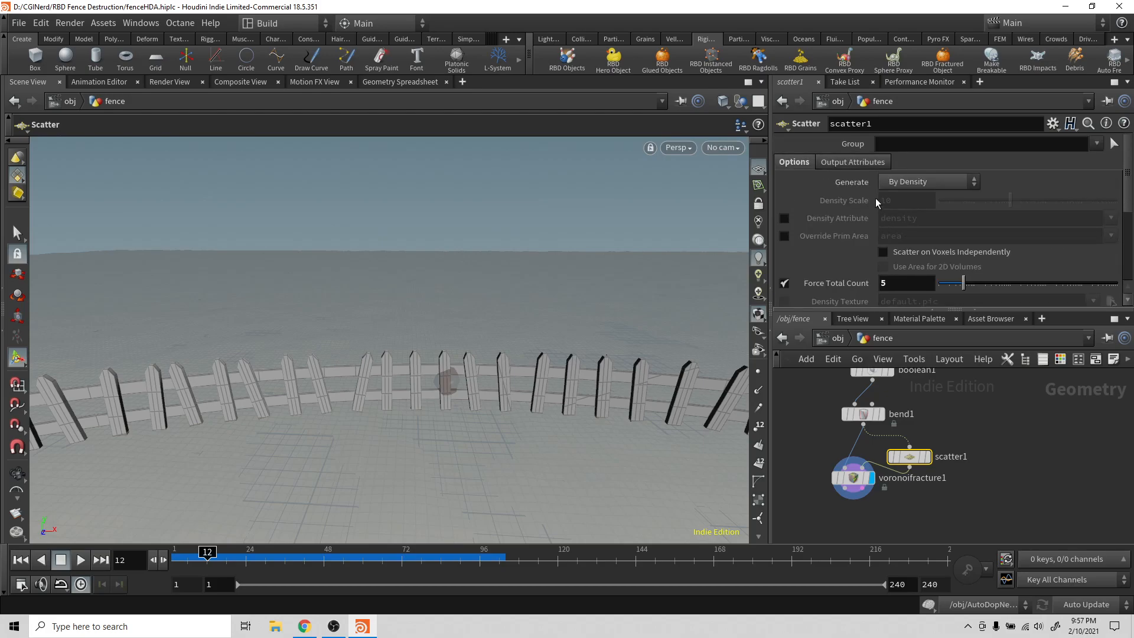
{"action": "scroll", "coordinate": [873, 201], "scroll_direction": "down", "scroll_amount": 3}
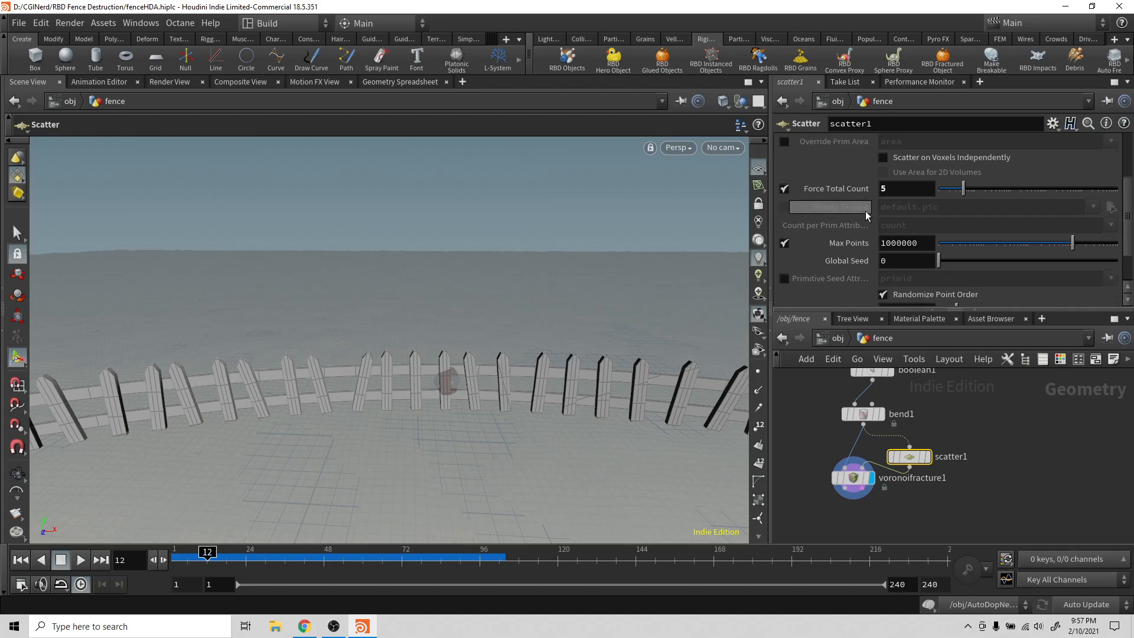
{"action": "scroll", "coordinate": [864, 211], "scroll_direction": "up", "scroll_amount": 2}
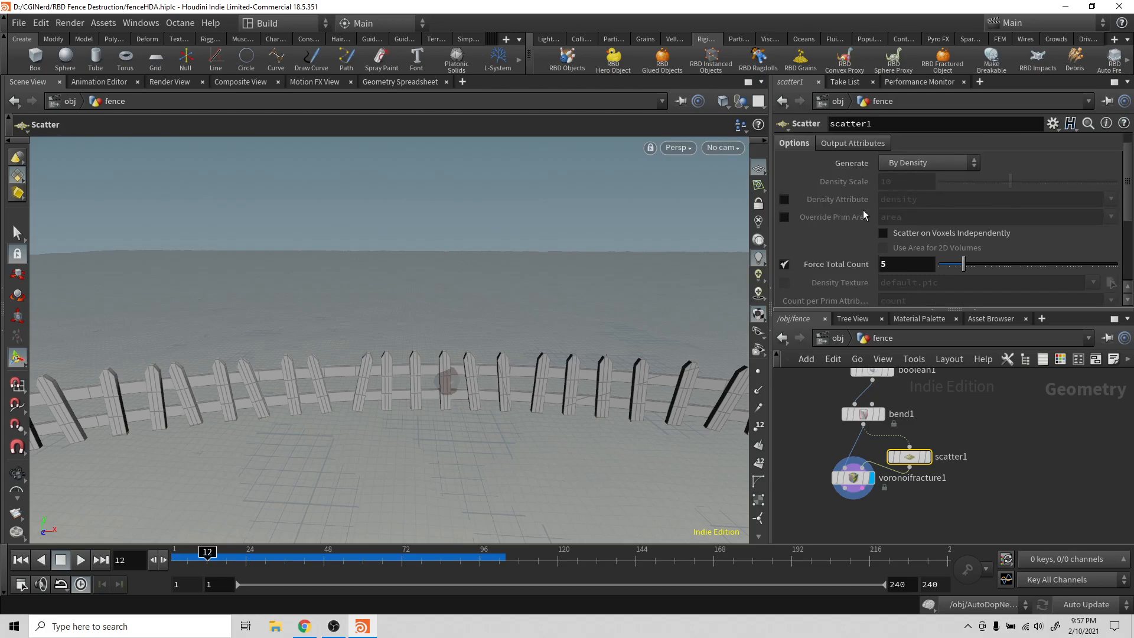
{"action": "scroll", "coordinate": [862, 210], "scroll_direction": "down", "scroll_amount": 7}
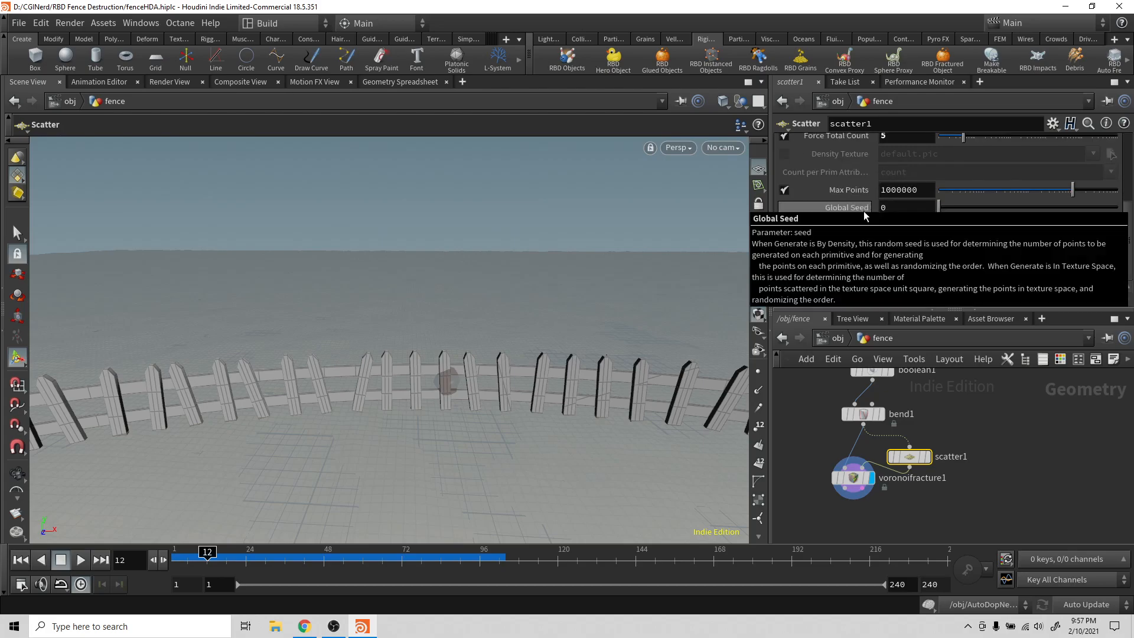
Add an Exploded View node after voronoifracture1, display it and set its Uniform Scale to 0.03.
{"action": "left_click_drag", "start_coordinate": [844, 488], "coordinate": [795, 503]}
{"action": "type", "text": "exp"}
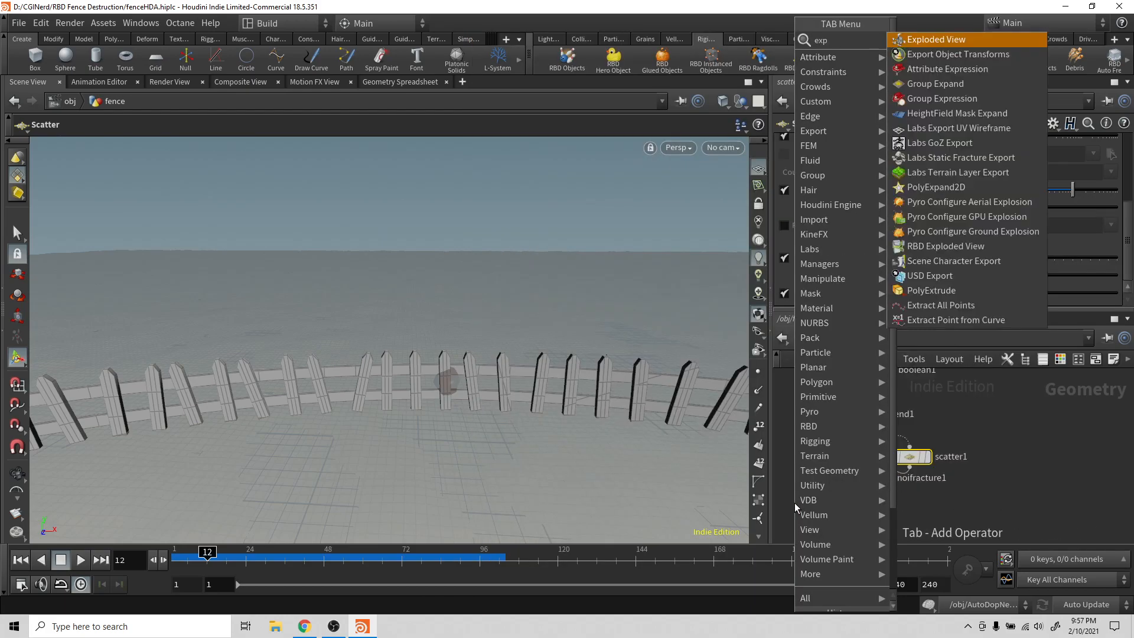
{"action": "key", "text": "Return"}
{"action": "left_click", "coordinate": [811, 520]}
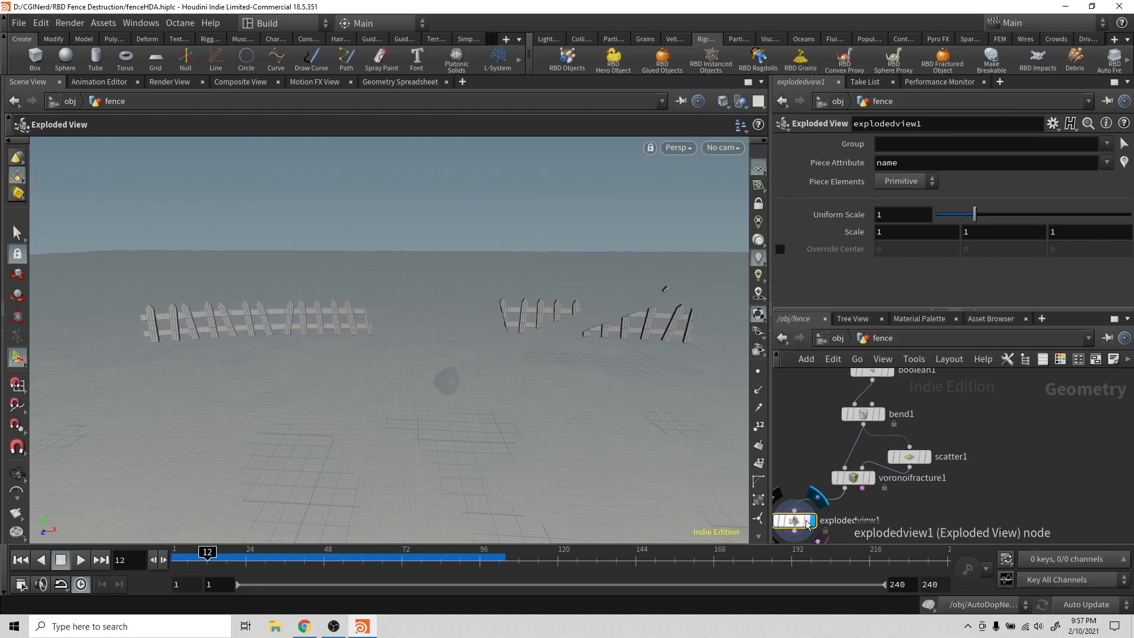
{"action": "left_click_drag", "start_coordinate": [974, 213], "coordinate": [940, 227]}
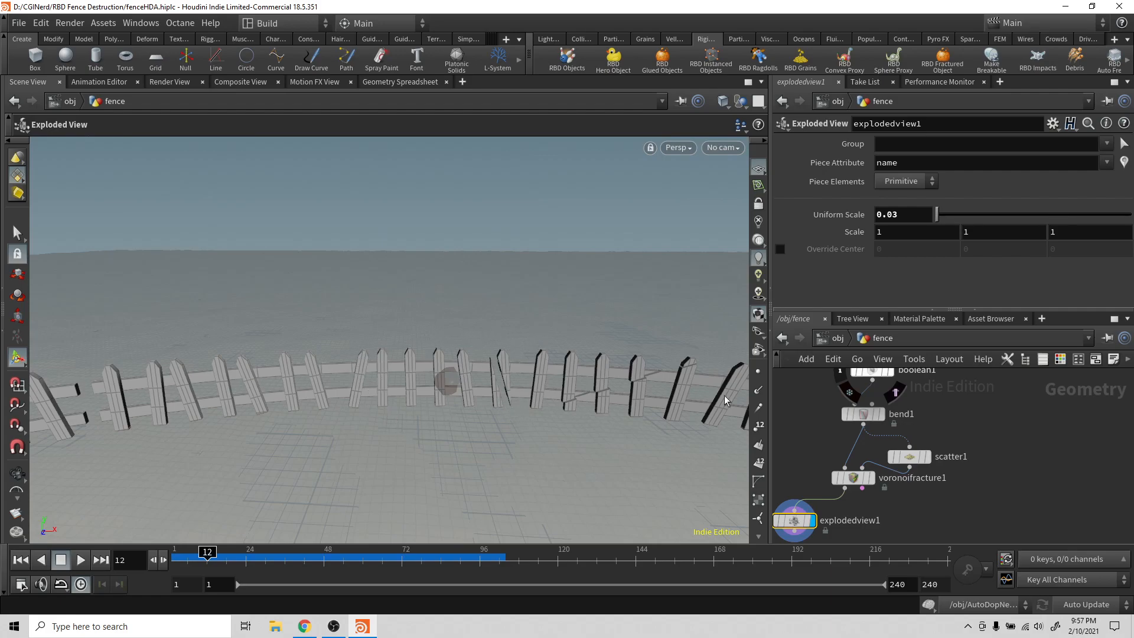
Set scatter1's Global Seed to 0.1 and inspect the changed fracture pattern on the fence.
{"action": "left_click", "coordinate": [909, 456]}
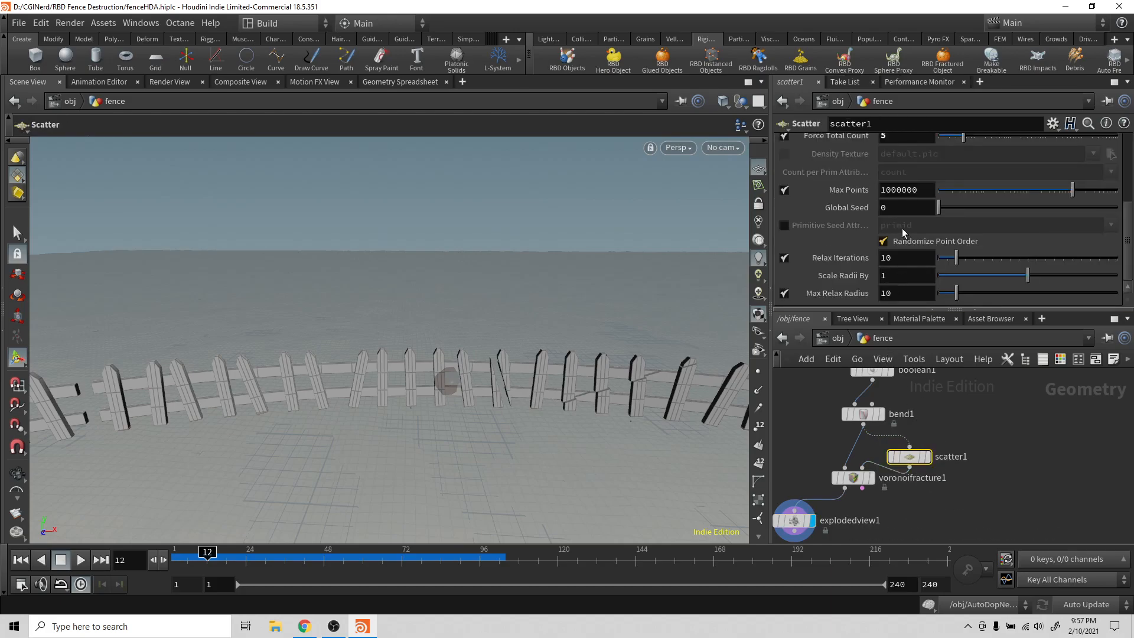
{"action": "middle_click_drag", "start_coordinate": [894, 211], "coordinate": [916, 208]}
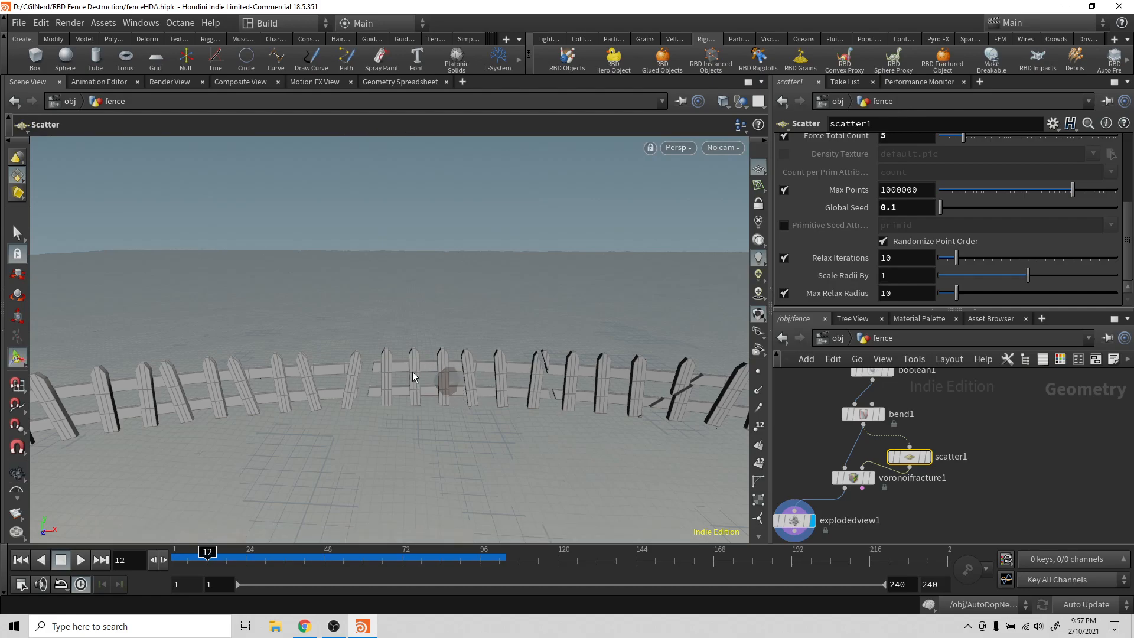
{"action": "left_click_drag", "start_coordinate": [418, 372], "coordinate": [416, 390], "text": "alt"}
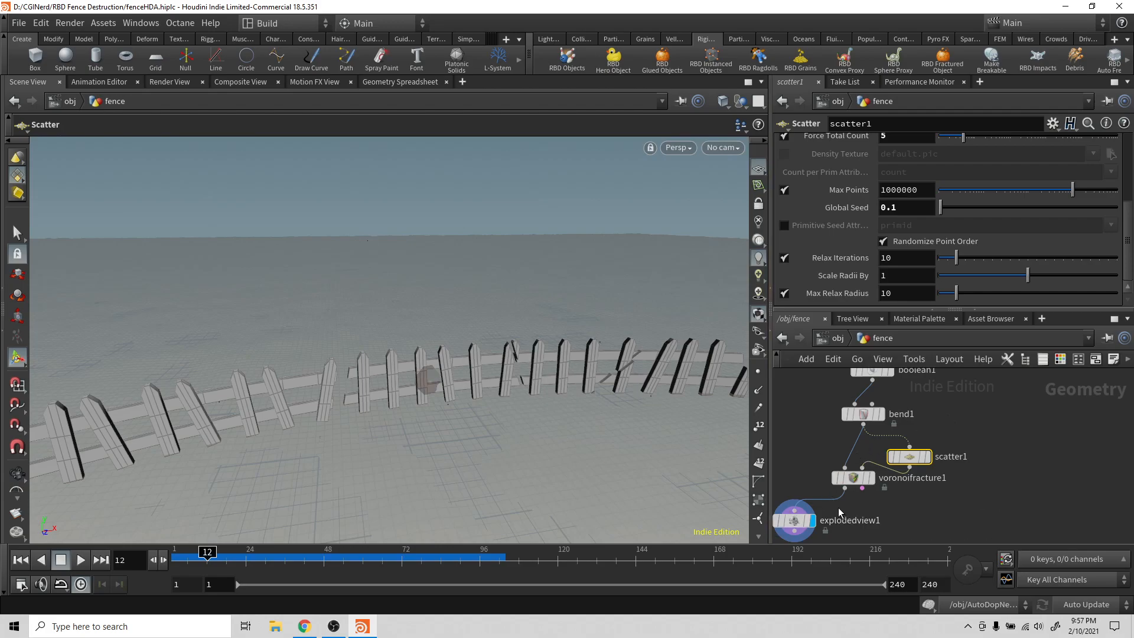
Delete the explodedview1 node below voronoifracture1.
{"action": "left_click", "coordinate": [796, 522]}
{"action": "key", "text": "Delete"}
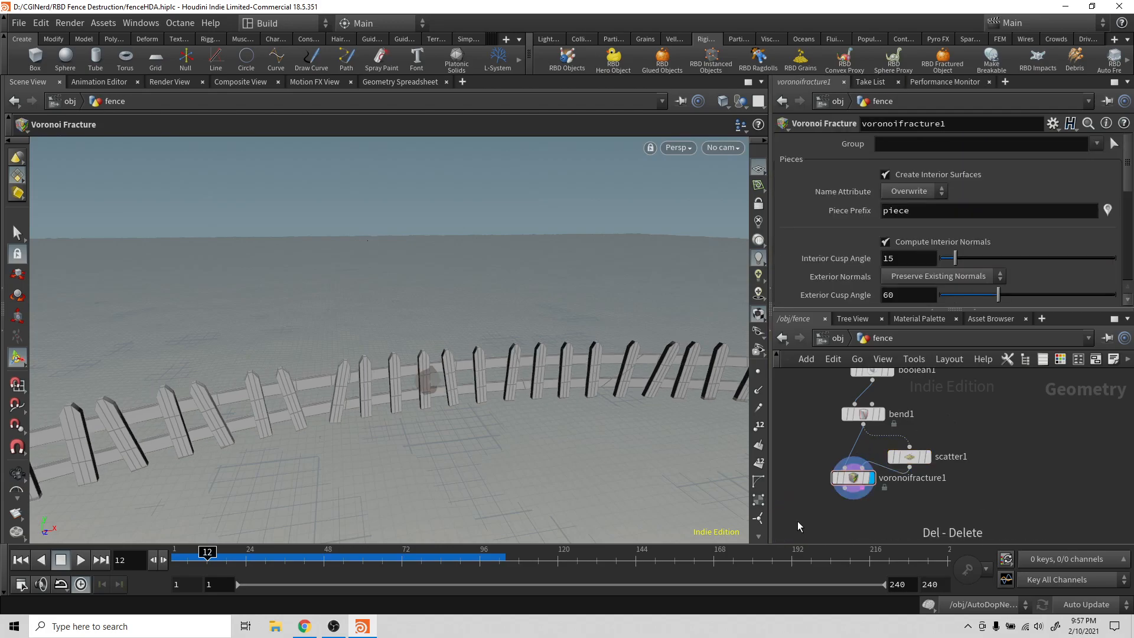
{"action": "middle_click_drag", "start_coordinate": [881, 517], "coordinate": [925, 485]}
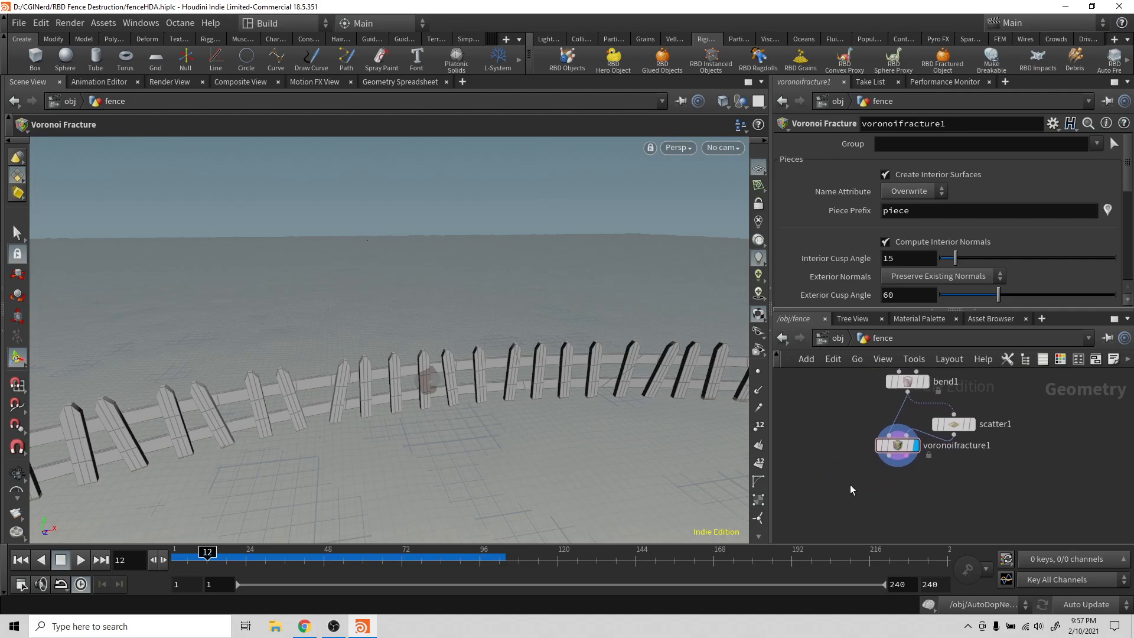
Add a Blast node fed by voronoifracture1, place it below that node and display it with its settings open.
{"action": "left_click", "coordinate": [889, 456]}
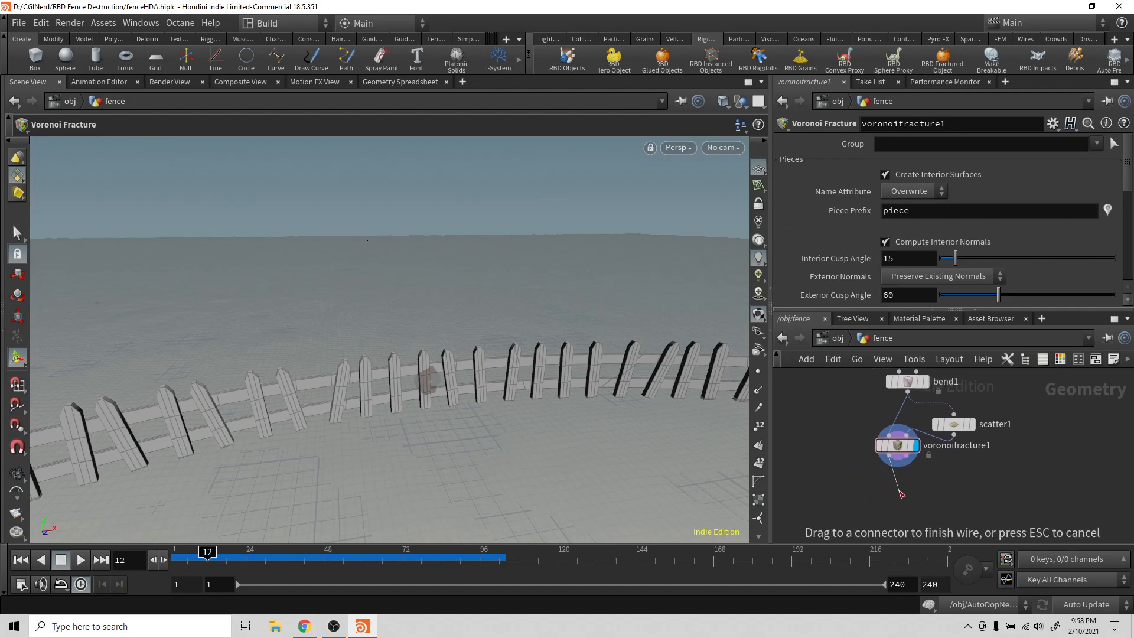
{"action": "left_click_drag", "start_coordinate": [900, 494], "coordinate": [904, 493]}
{"action": "key", "text": "Tab"}
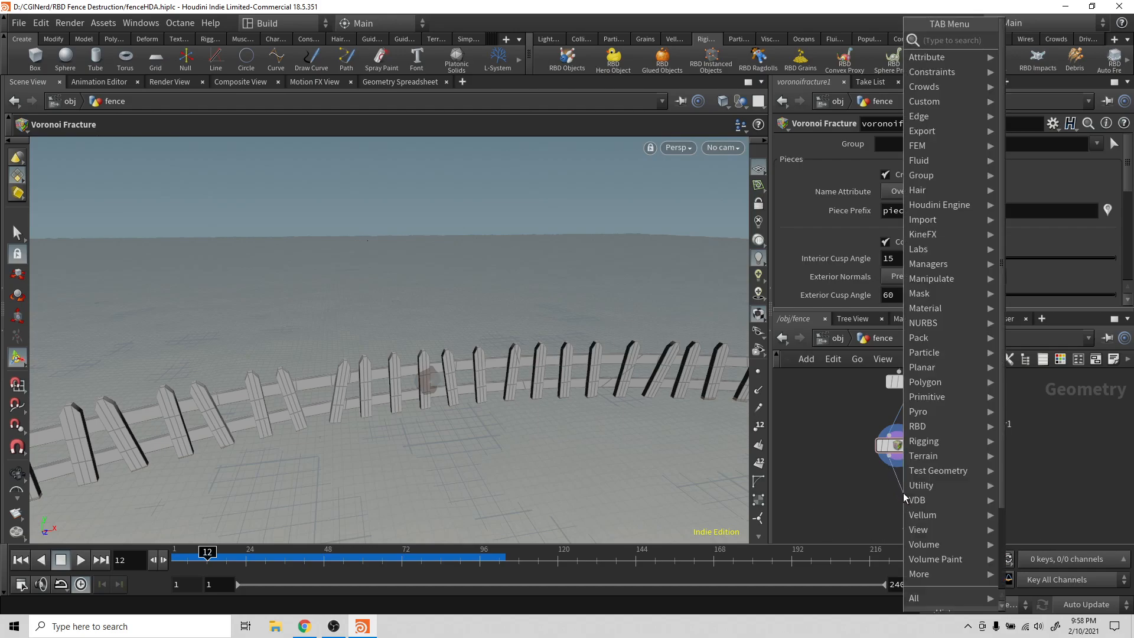
{"action": "type", "text": "blas"}
{"action": "key", "text": "Return"}
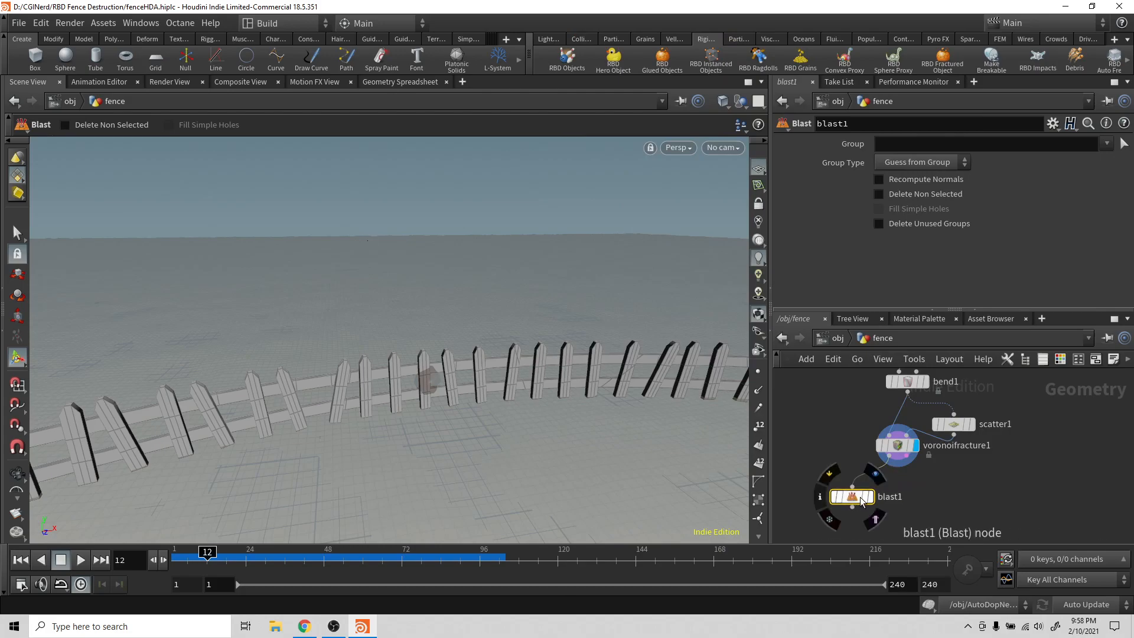
{"action": "left_click", "coordinate": [853, 498]}
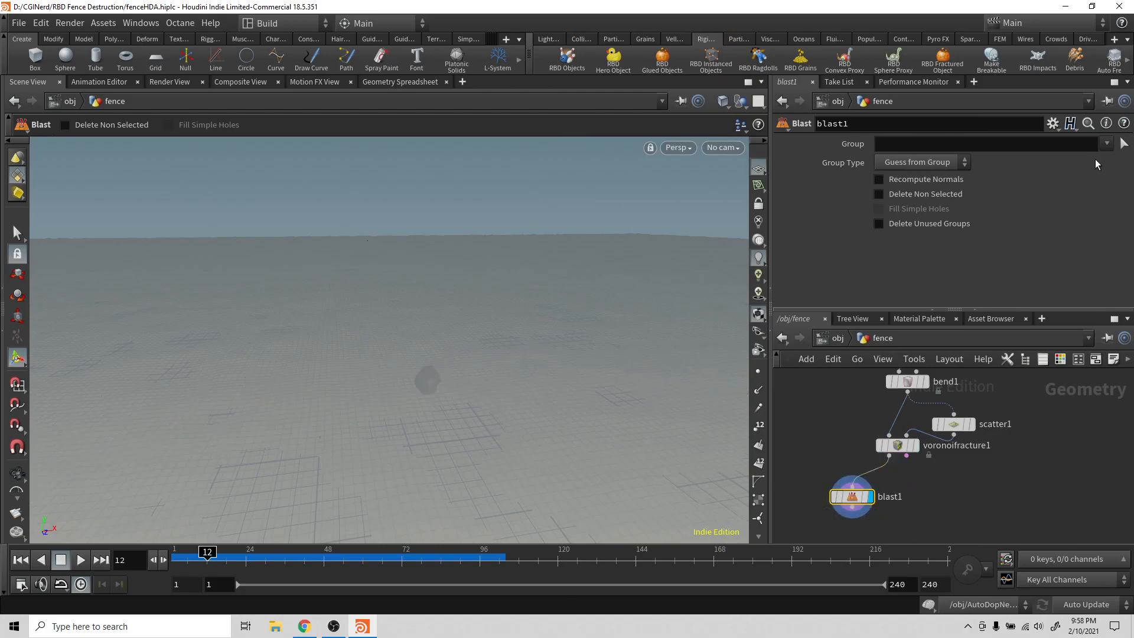
{"action": "left_click", "coordinate": [895, 444]}
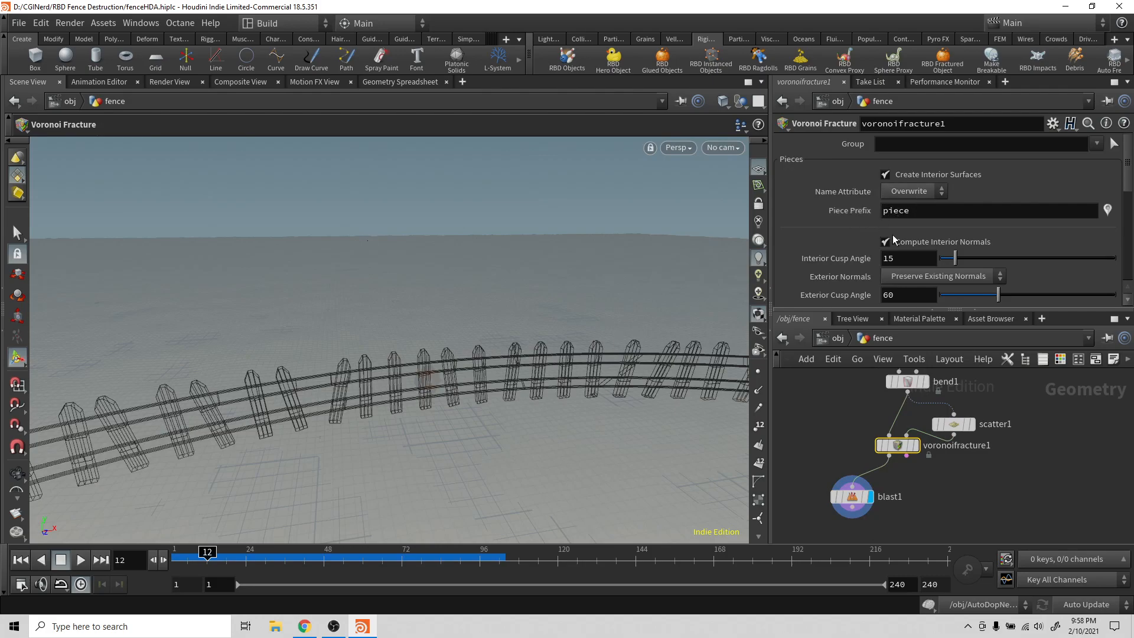
{"action": "left_click", "coordinate": [852, 496]}
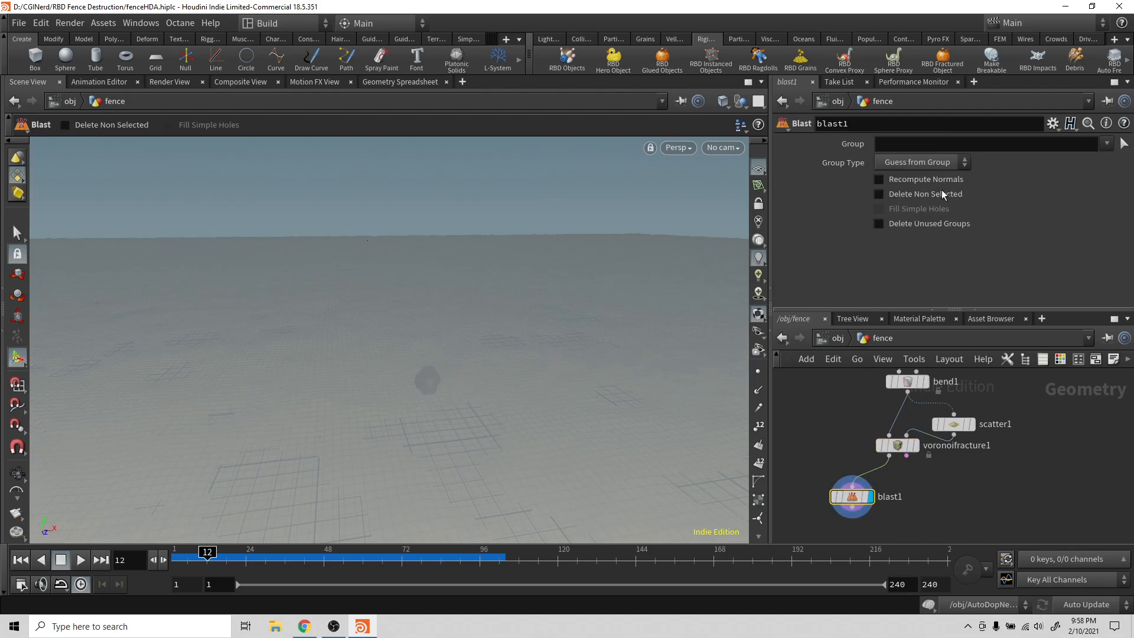
{"action": "left_click", "coordinate": [1106, 143]}
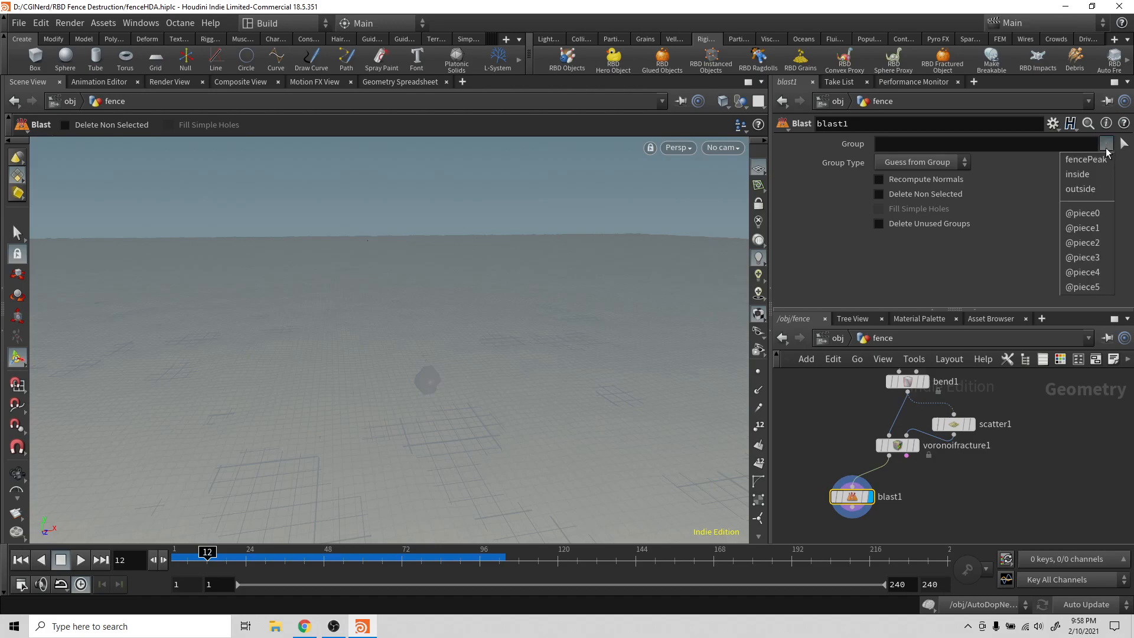
{"action": "left_click", "coordinate": [1082, 243]}
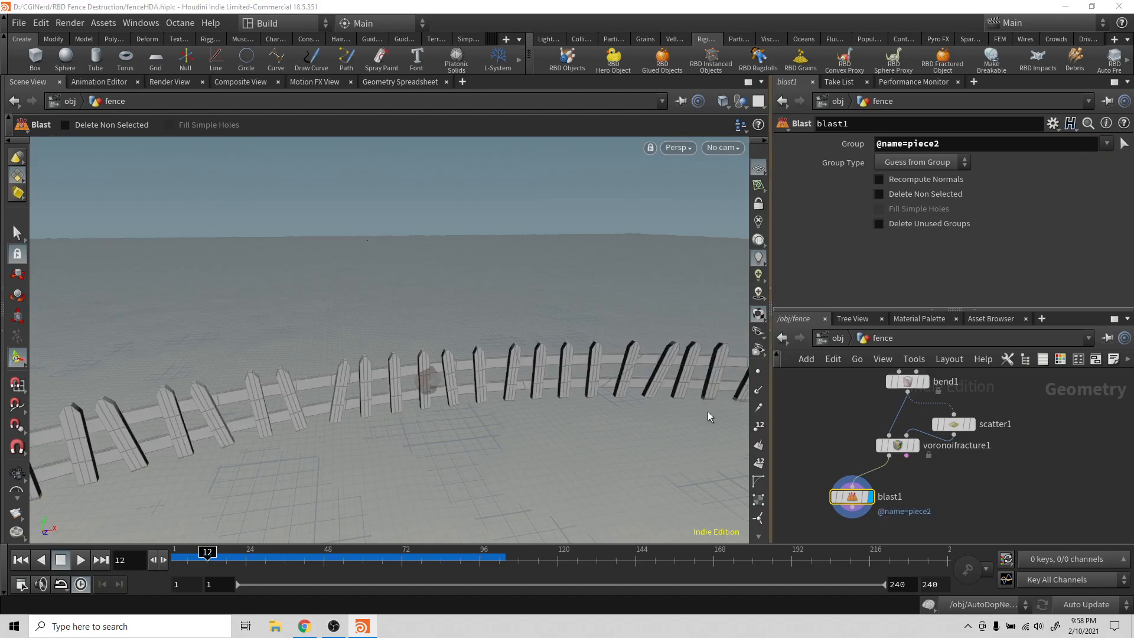
{"action": "scroll", "coordinate": [535, 415], "scroll_direction": "down", "scroll_amount": 5}
{"action": "middle_click_drag", "start_coordinate": [530, 412], "coordinate": [471, 332]}
{"action": "scroll", "coordinate": [471, 335], "scroll_direction": "down", "scroll_amount": 4}
{"action": "scroll", "coordinate": [471, 333], "scroll_direction": "up", "scroll_amount": 4}
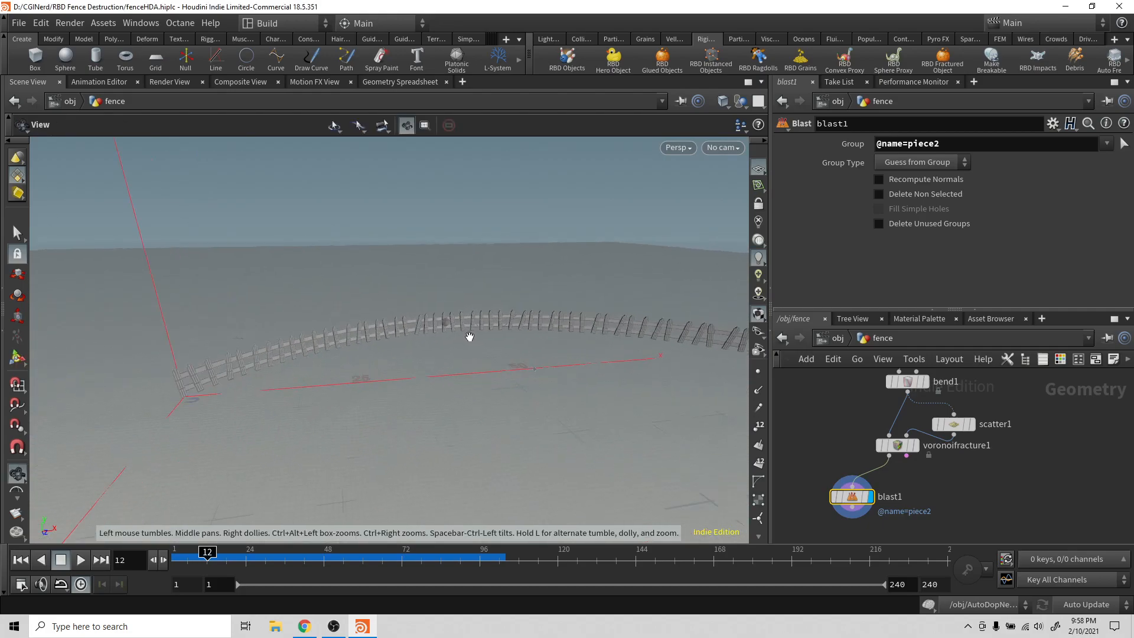
{"action": "key", "text": "Escape"}
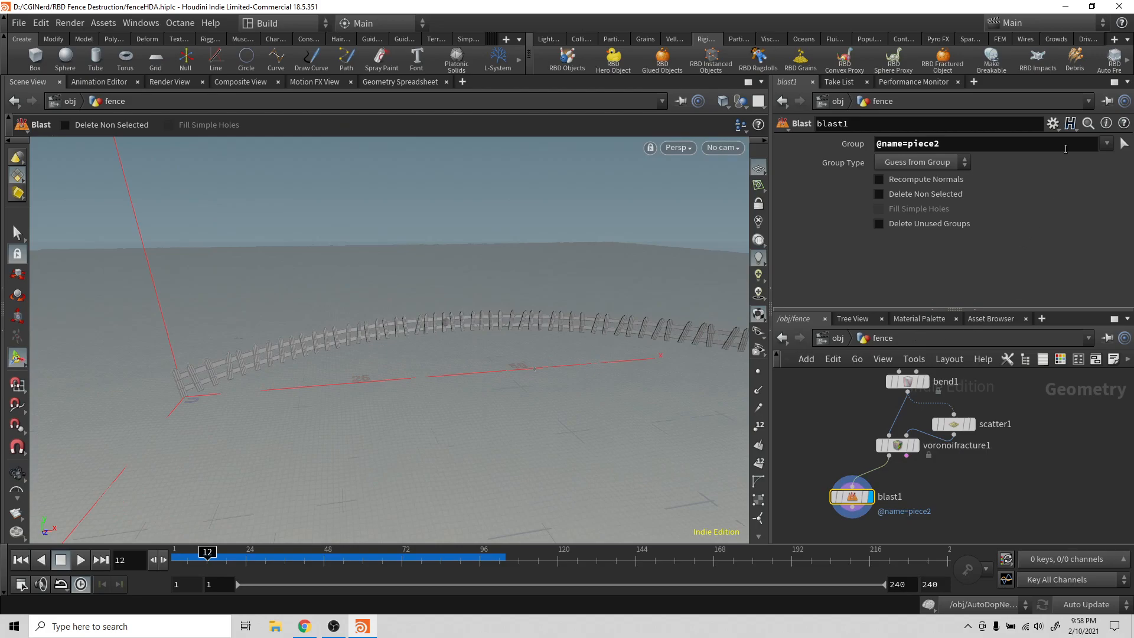
{"action": "left_click", "coordinate": [1106, 143]}
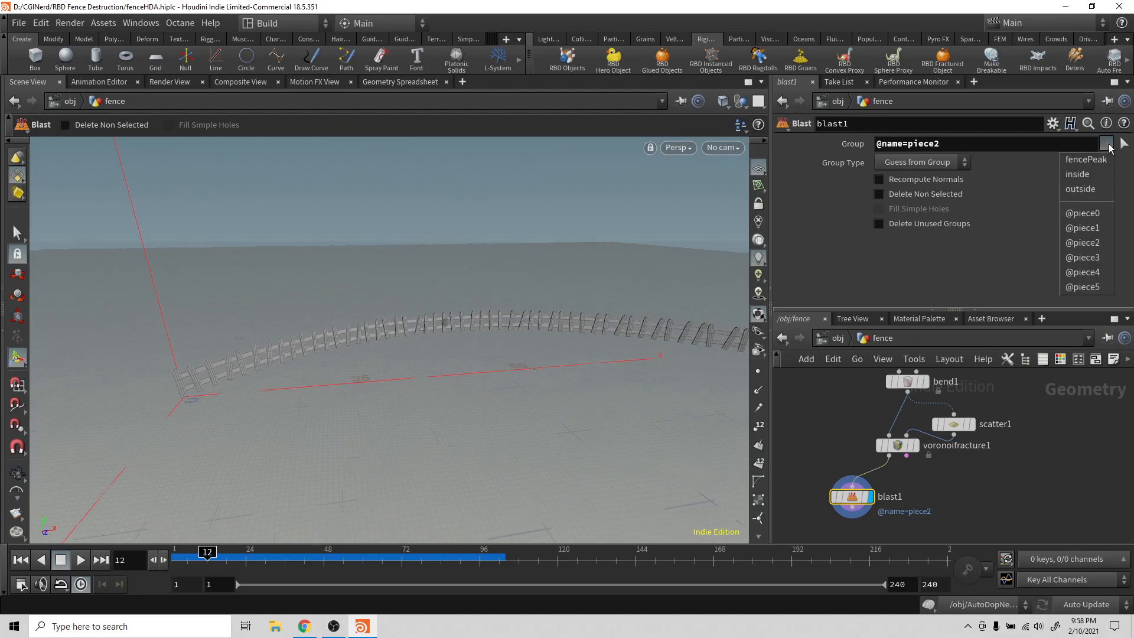
{"action": "left_click", "coordinate": [1083, 213]}
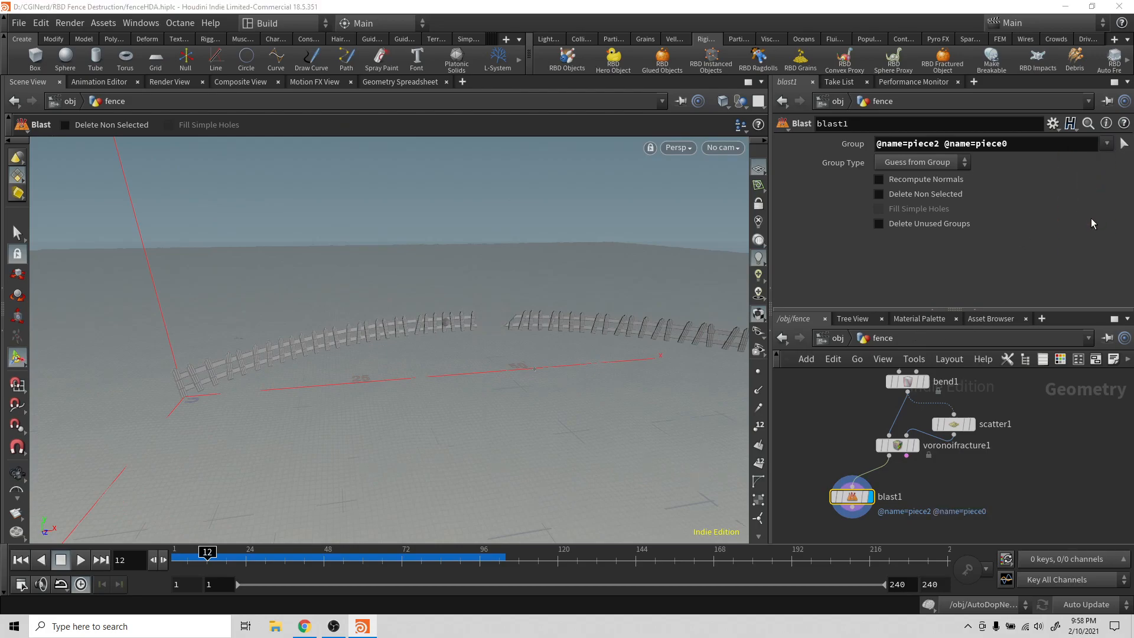
{"action": "left_click", "coordinate": [1105, 143]}
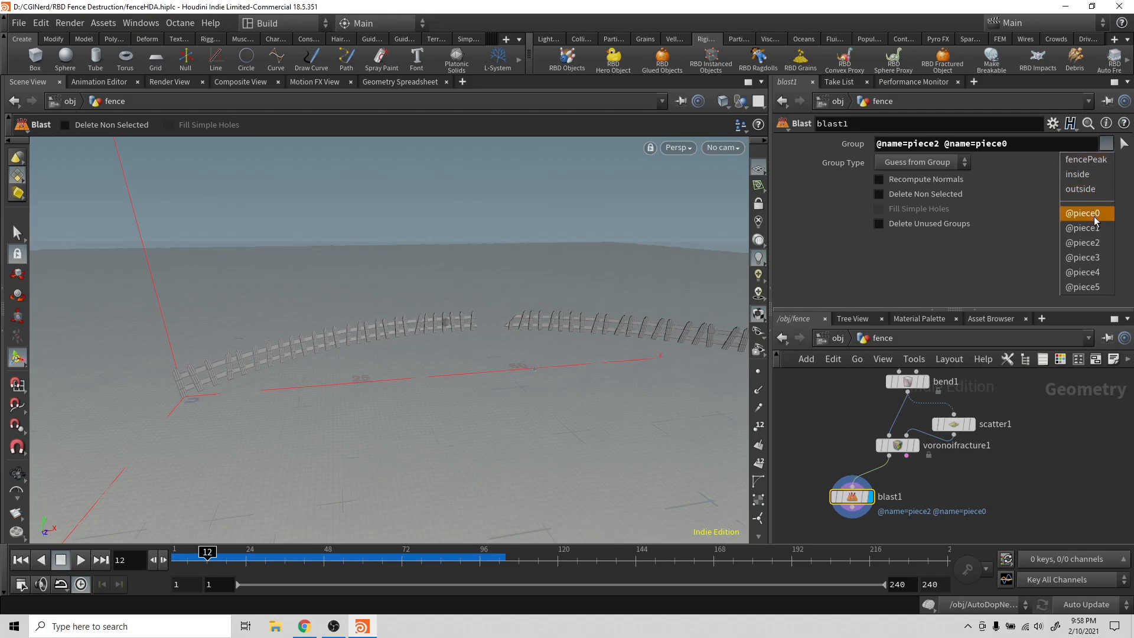
{"action": "left_click", "coordinate": [1093, 243]}
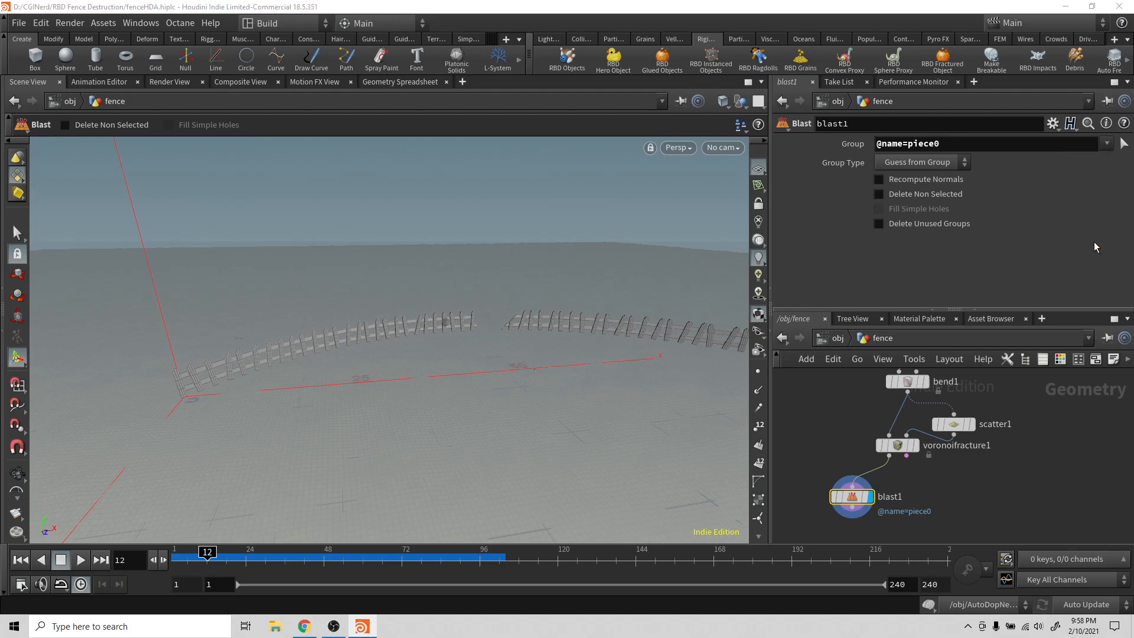
{"action": "left_click", "coordinate": [1106, 143]}
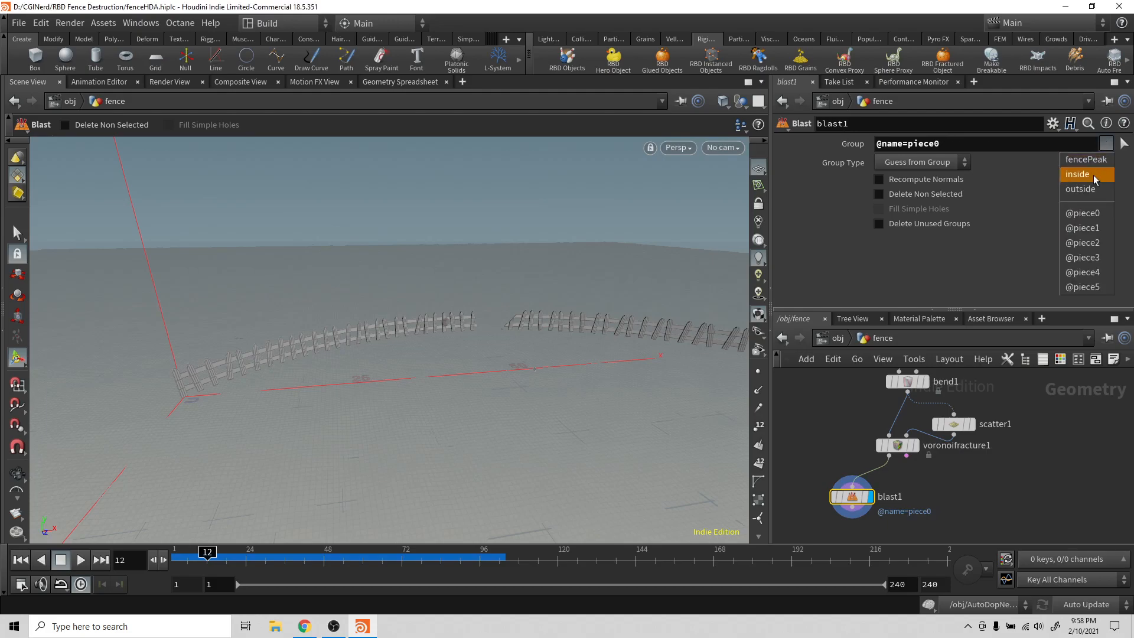
{"action": "left_click", "coordinate": [1093, 213]}
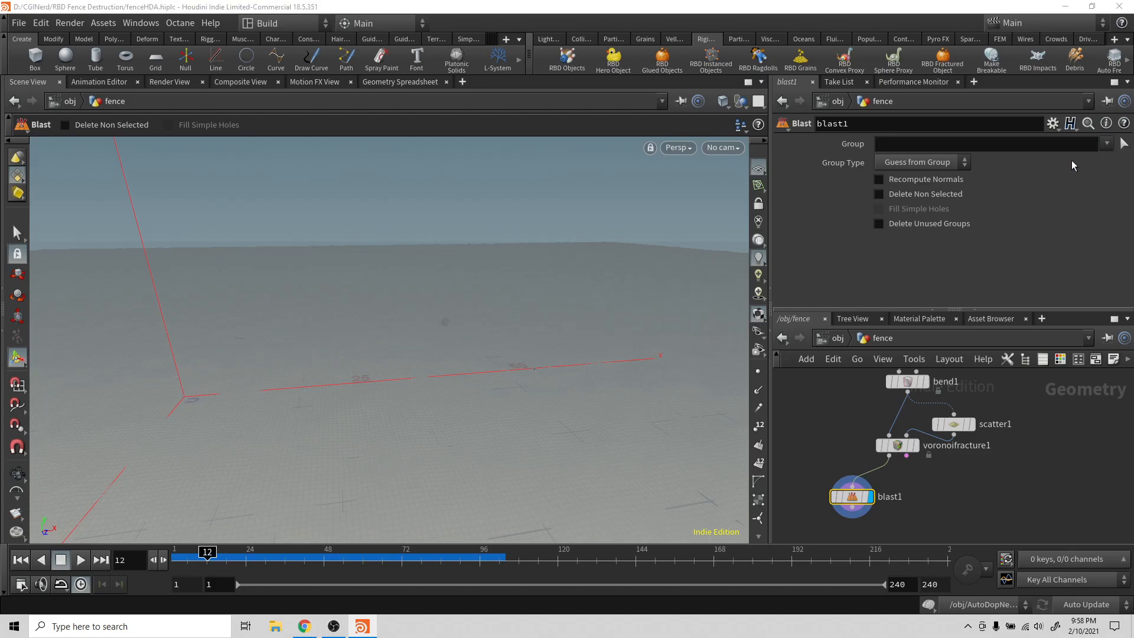
{"action": "left_click", "coordinate": [1106, 143]}
{"action": "left_click", "coordinate": [1079, 215]}
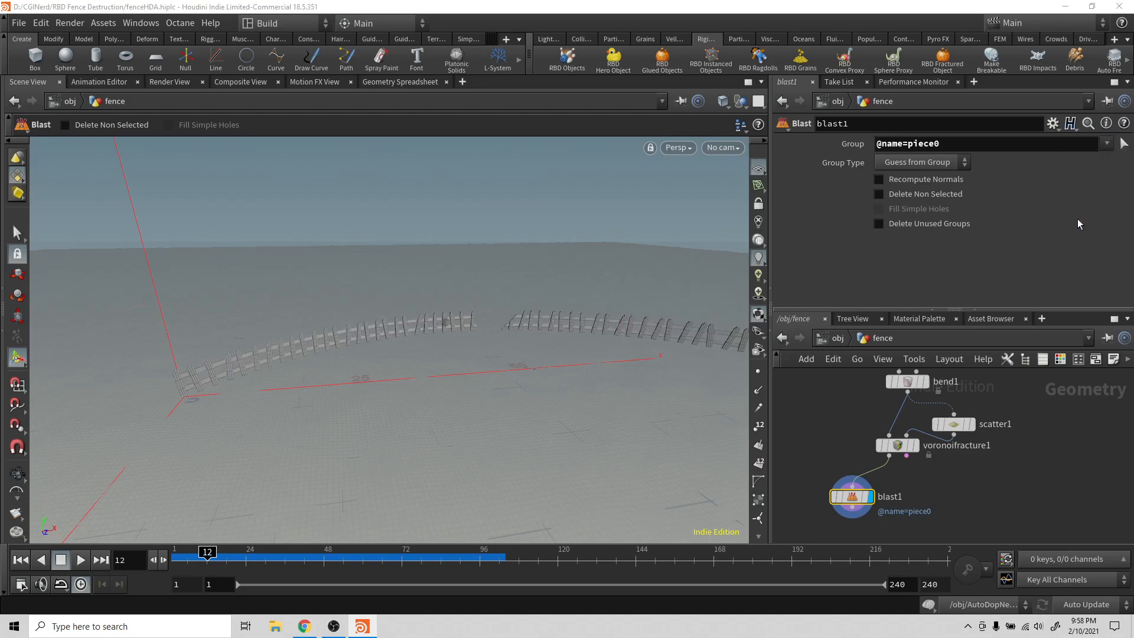
{"action": "double_click", "coordinate": [1050, 145]}
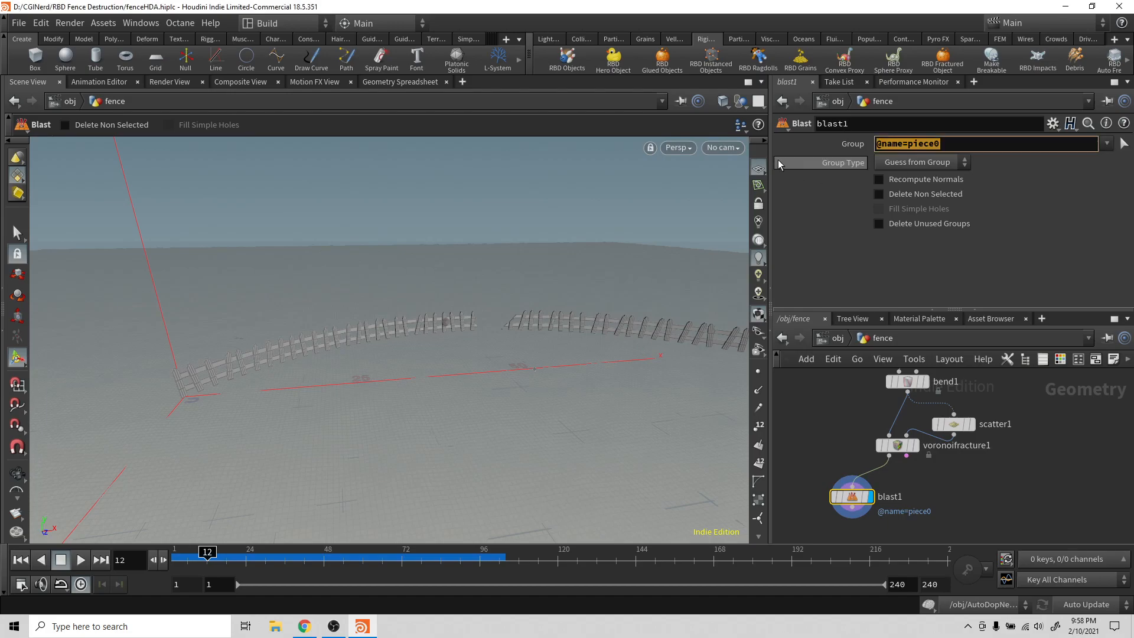
{"action": "key", "text": "BackSpace"}
{"action": "left_click", "coordinate": [1106, 143]}
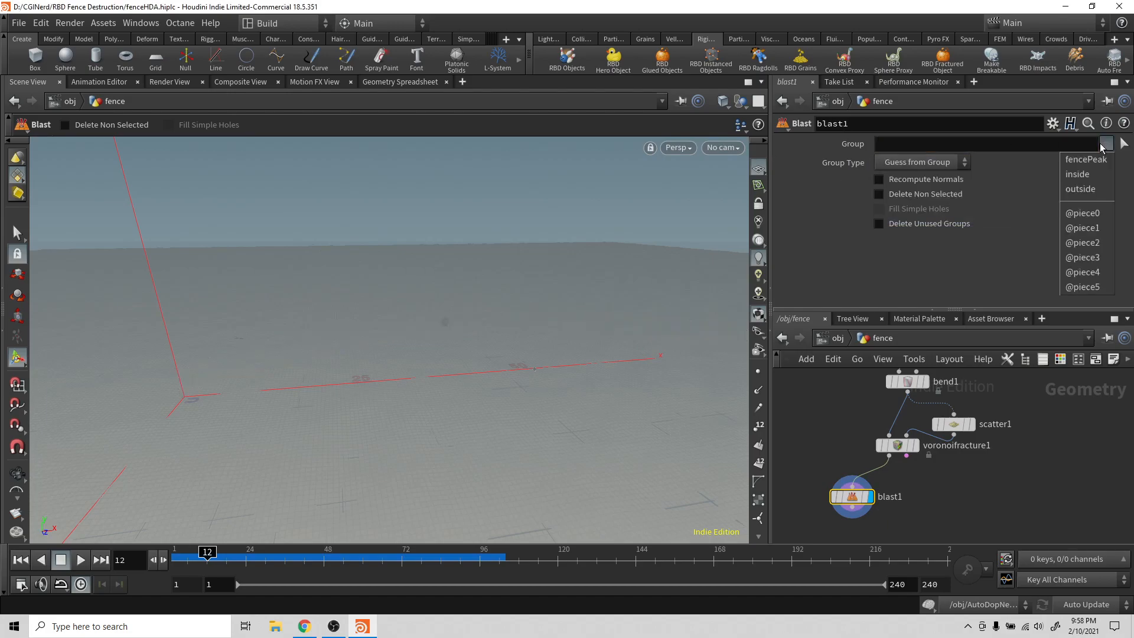
{"action": "left_click", "coordinate": [1093, 229]}
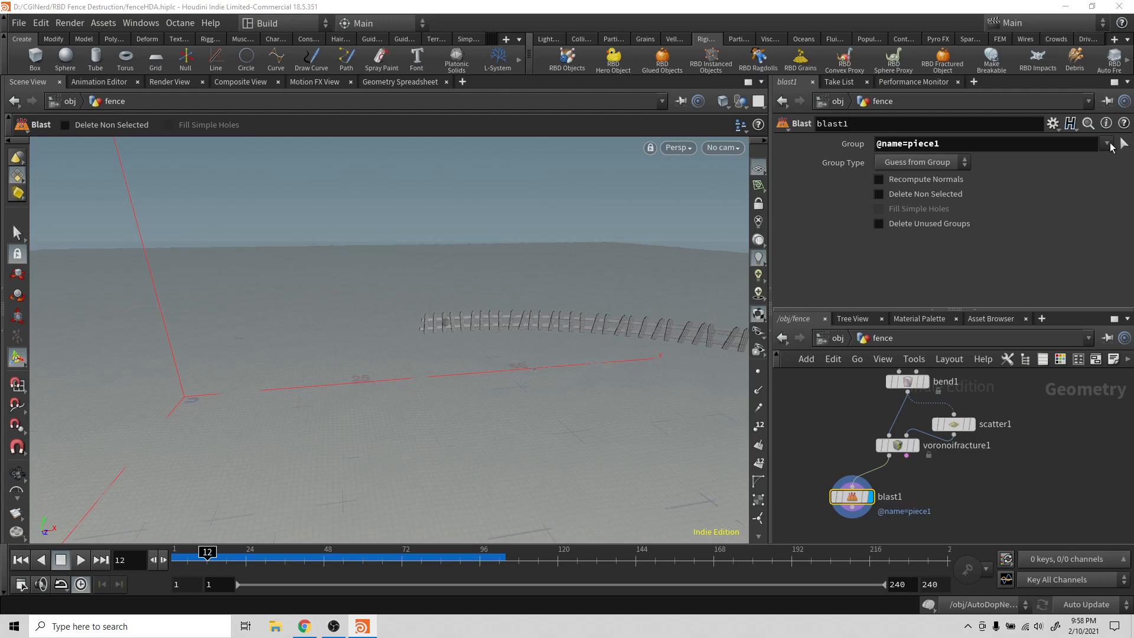
{"action": "left_click_drag", "start_coordinate": [1096, 144], "coordinate": [753, 150]}
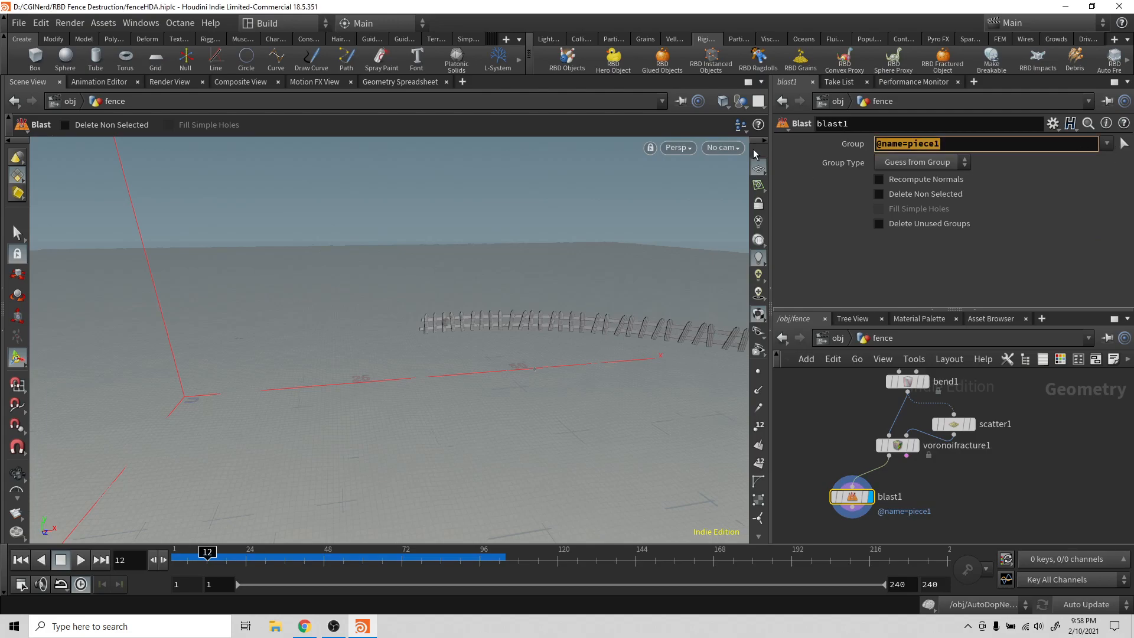
{"action": "key", "text": "BackSpace"}
{"action": "left_click", "coordinate": [1109, 148]}
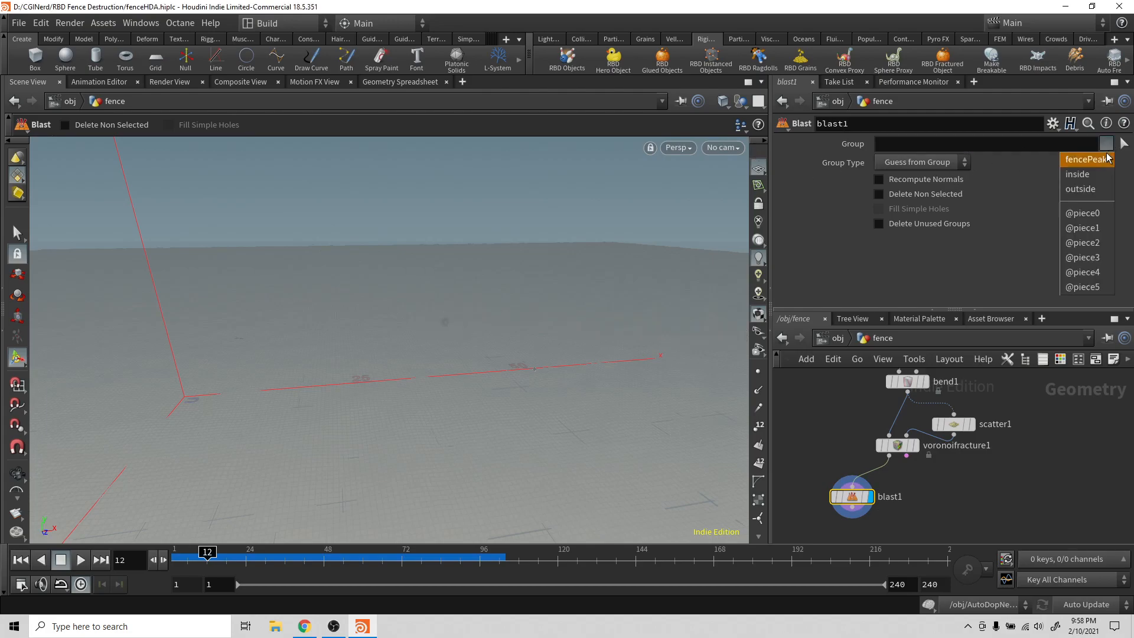
{"action": "left_click", "coordinate": [1094, 247]}
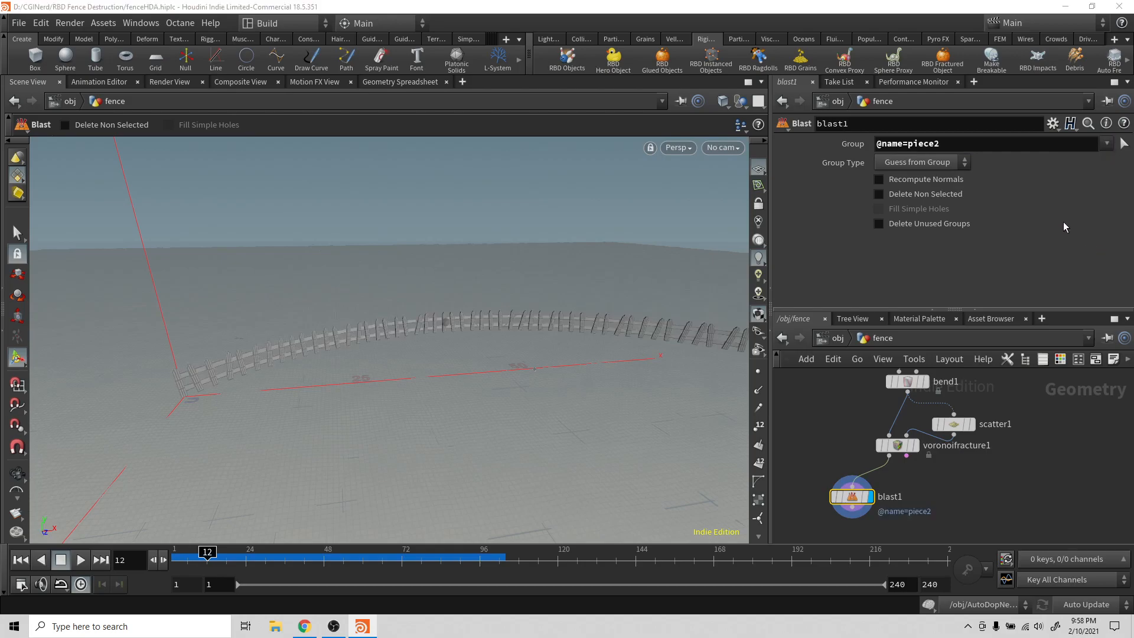
{"action": "left_click_drag", "start_coordinate": [1058, 148], "coordinate": [832, 165]}
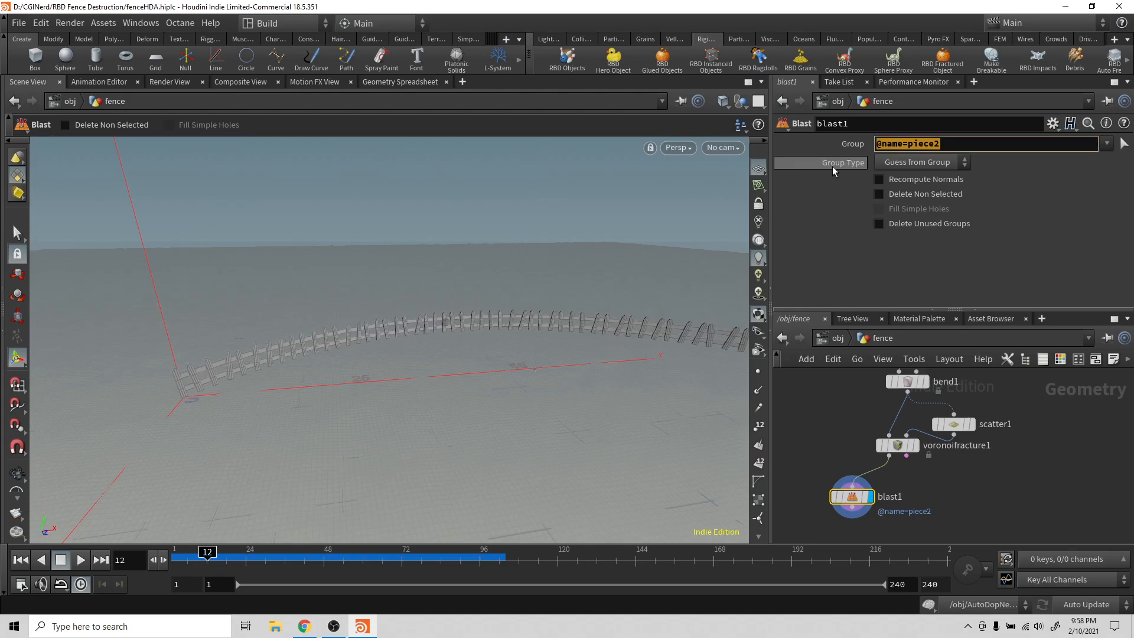
{"action": "key", "text": "BackSpace"}
{"action": "left_click", "coordinate": [1106, 145]}
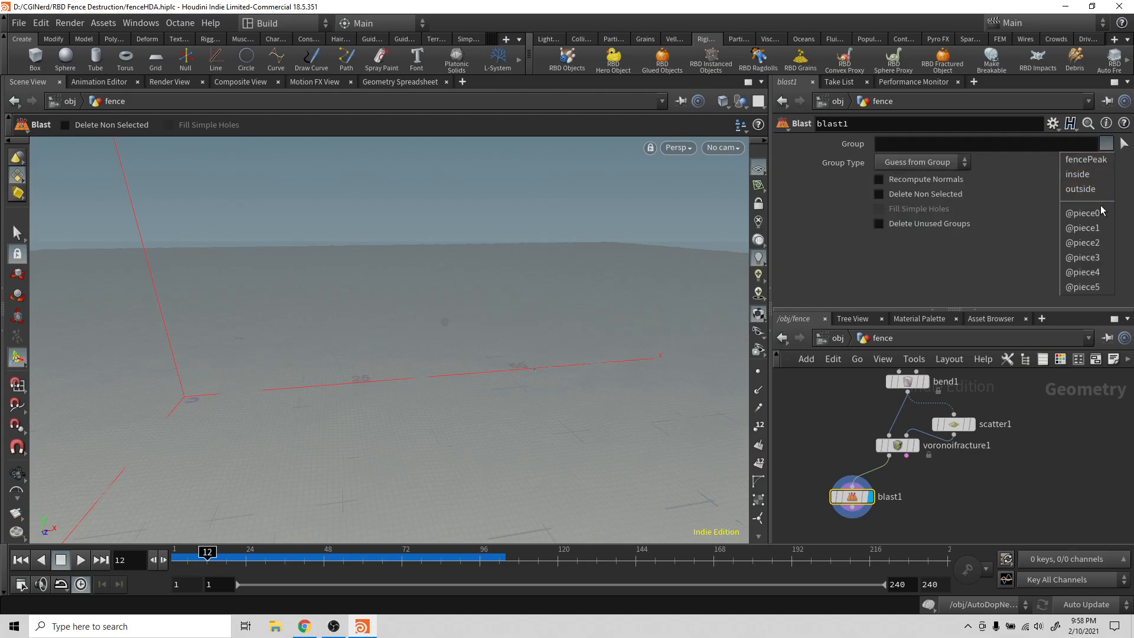
{"action": "left_click", "coordinate": [1098, 257]}
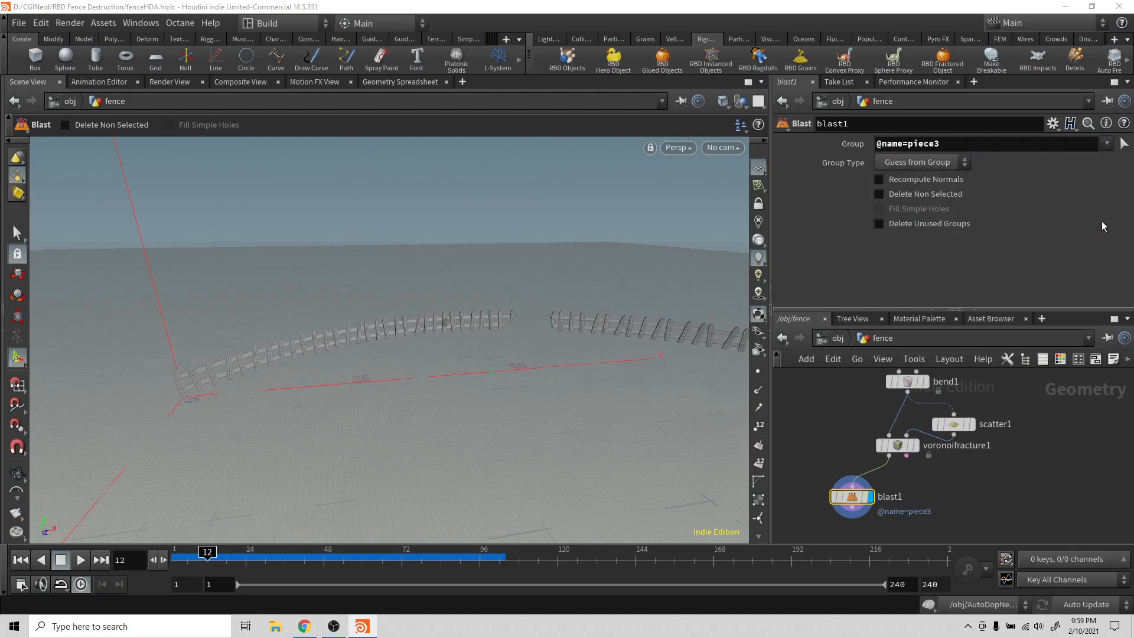
{"action": "left_click_drag", "start_coordinate": [1073, 145], "coordinate": [673, 172]}
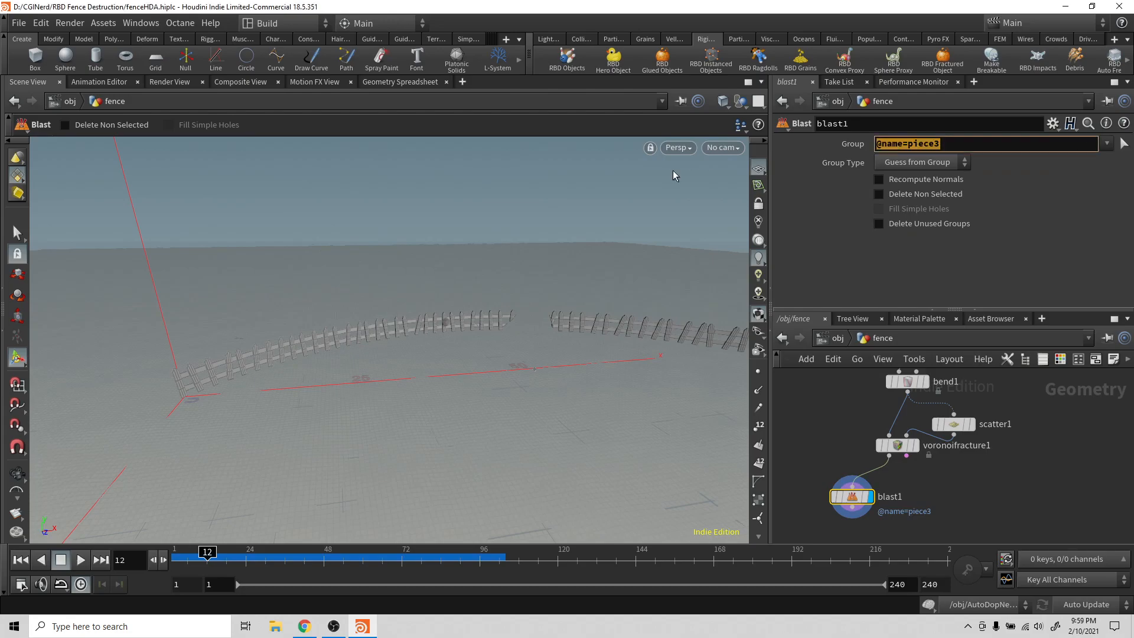
{"action": "key", "text": "BackSpace"}
{"action": "left_click", "coordinate": [1107, 144]}
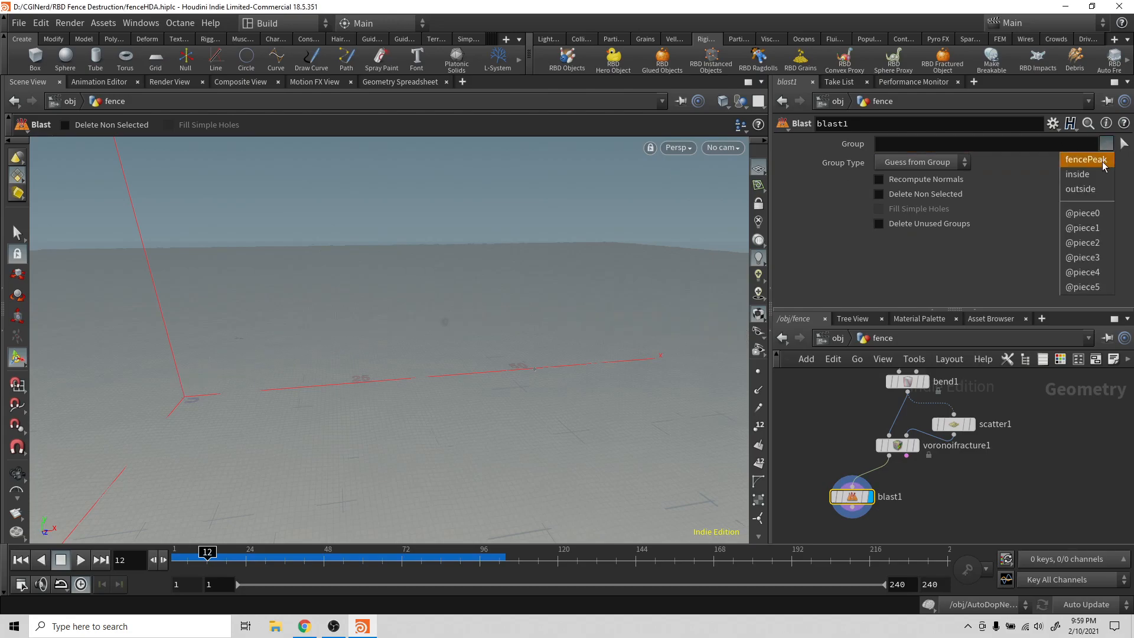
{"action": "left_click", "coordinate": [1096, 272]}
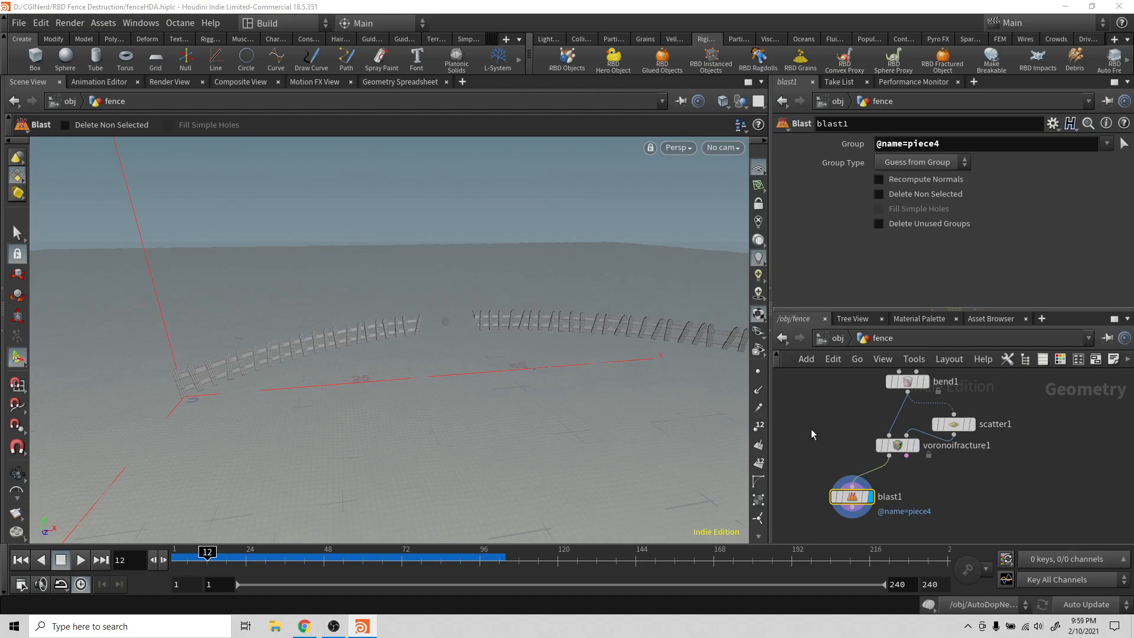
Duplicate blast1 as a second branch from voronoifracture1, place the copy beside it, and display the original blast1.
{"action": "key", "text": "ctrl+c"}
{"action": "key", "text": "ctrl+v"}
{"action": "left_click_drag", "start_coordinate": [853, 498], "coordinate": [935, 498]}
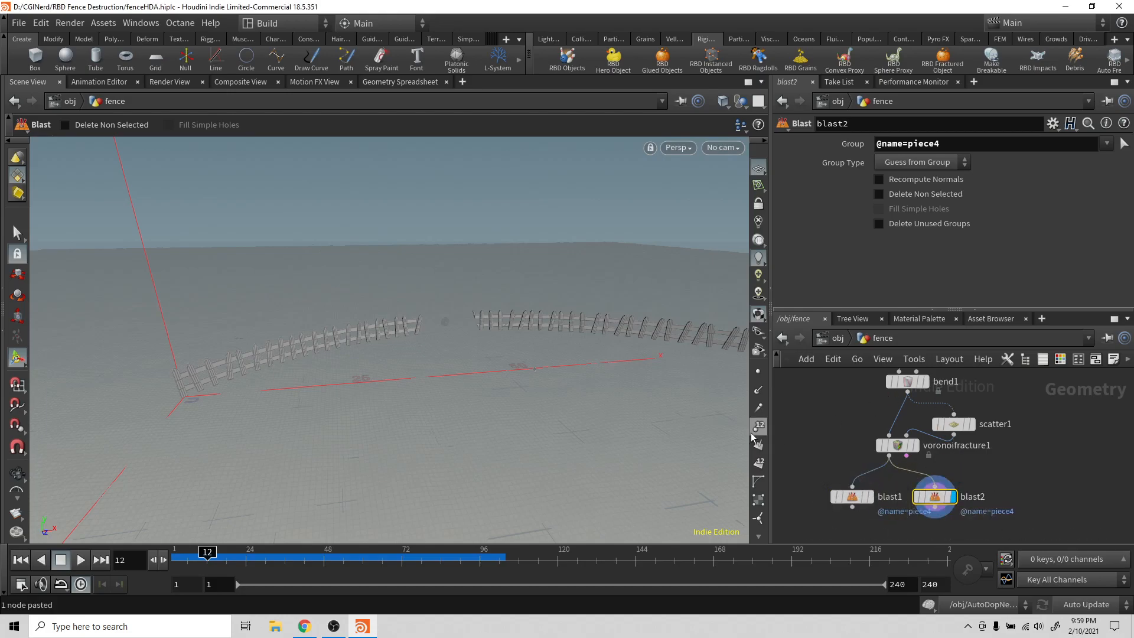
{"action": "left_click", "coordinate": [870, 496]}
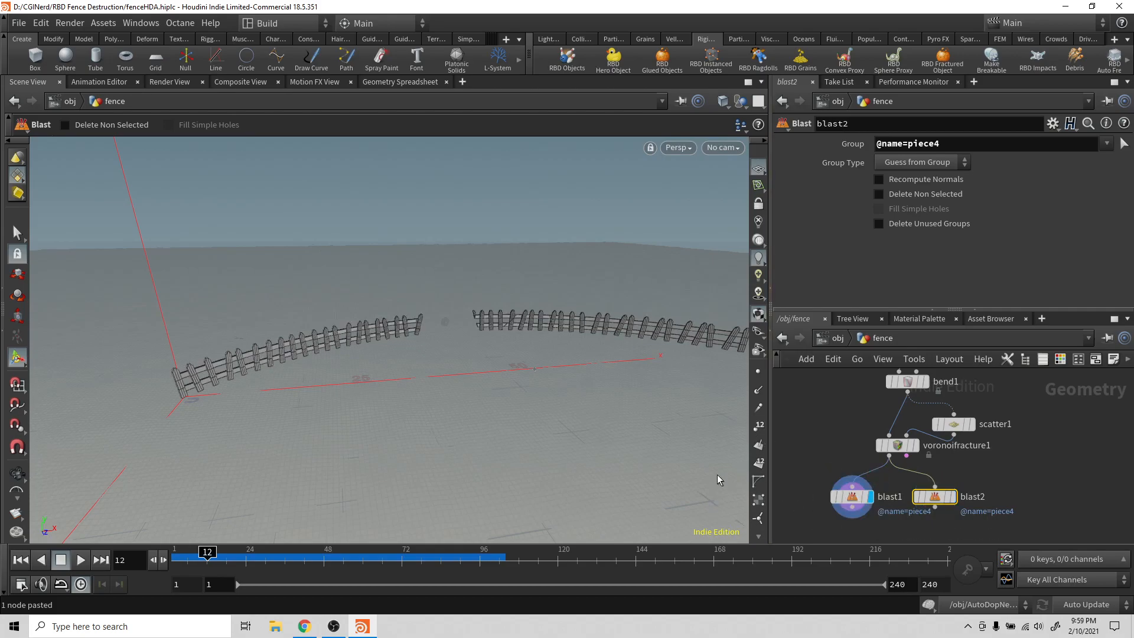
{"action": "left_click", "coordinate": [848, 496]}
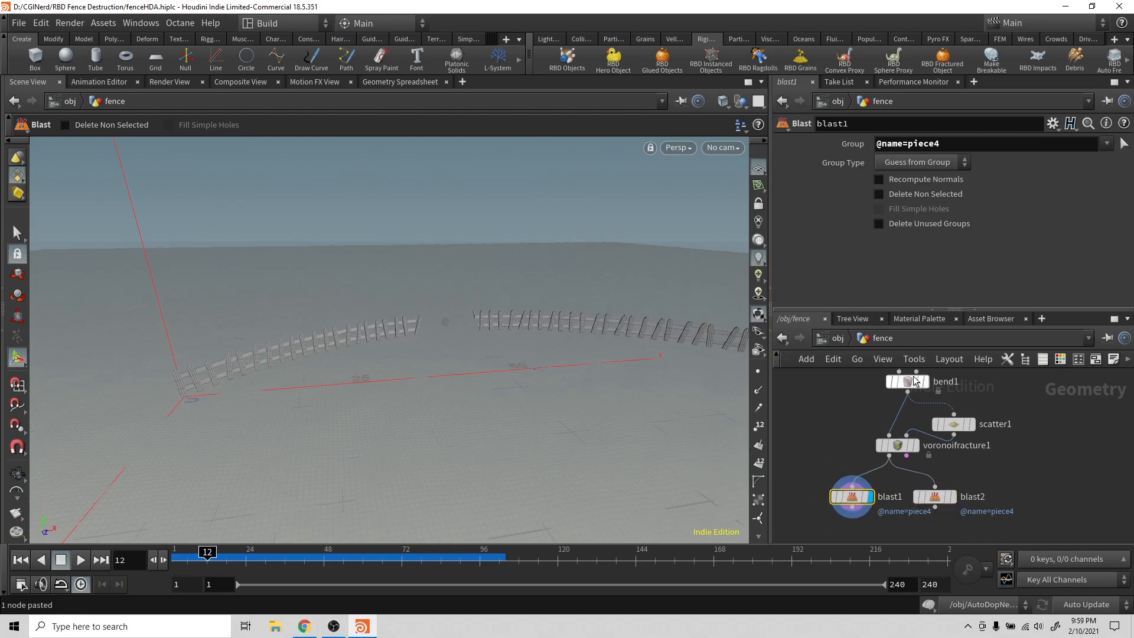
{"action": "left_click", "coordinate": [937, 496]}
{"action": "left_click", "coordinate": [951, 496]}
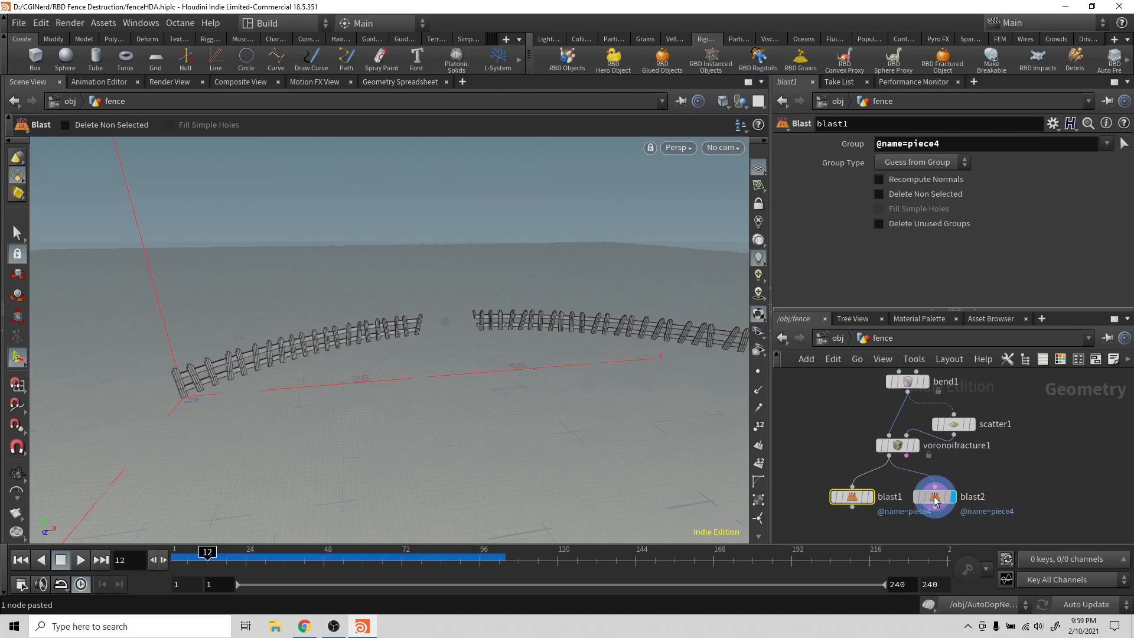
{"action": "left_click", "coordinate": [922, 194]}
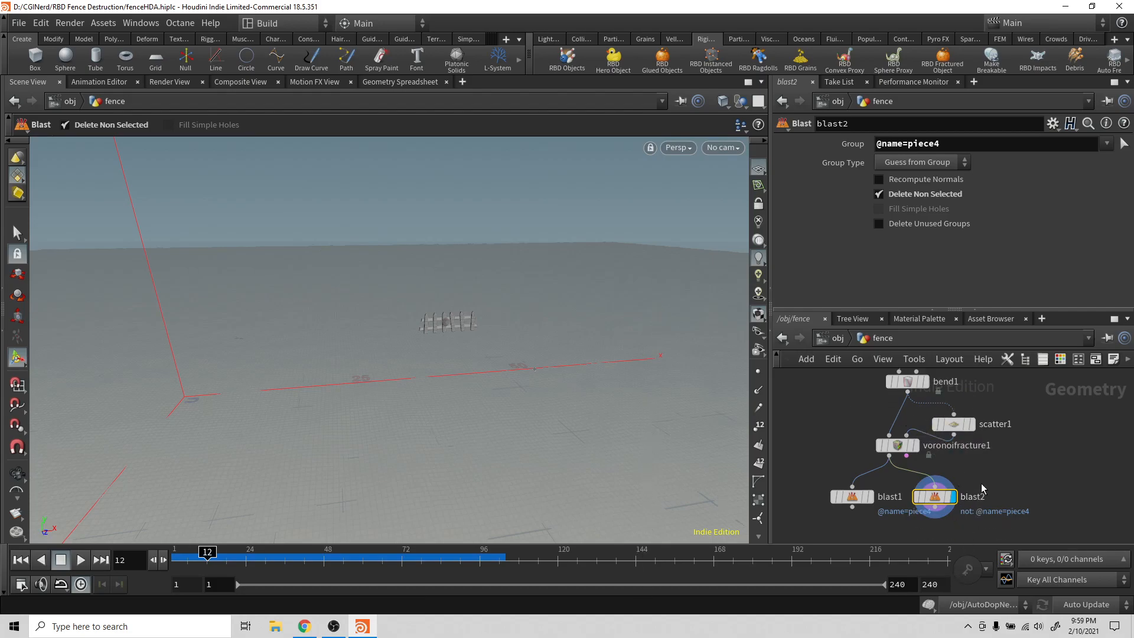
{"action": "key", "text": "Escape"}
{"action": "scroll", "coordinate": [499, 326], "scroll_direction": "up", "scroll_amount": 10}
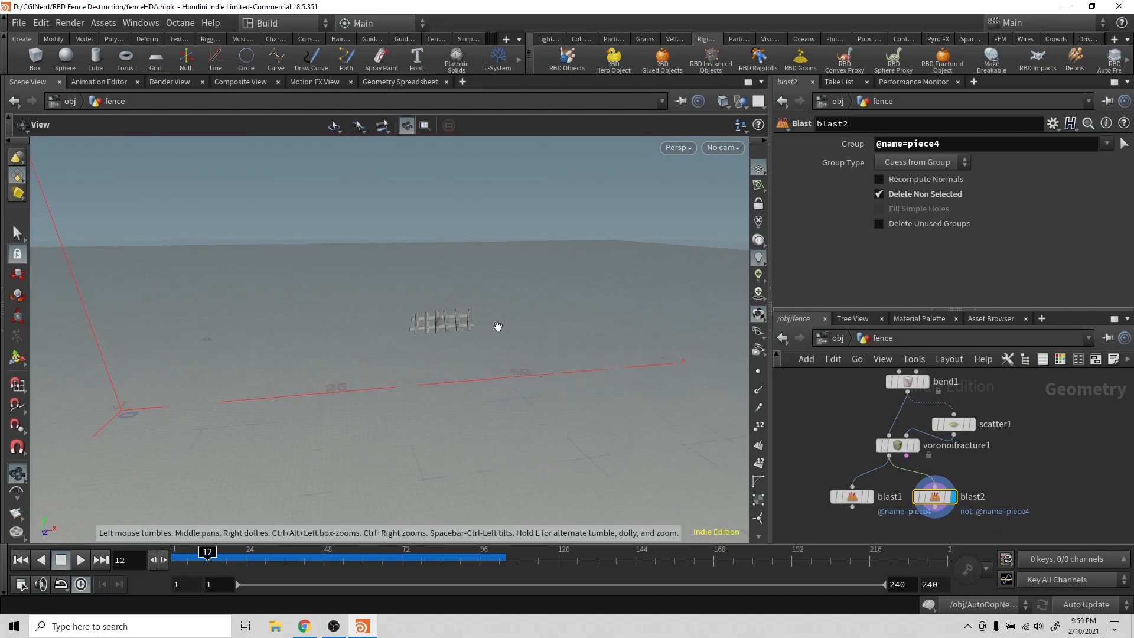
Move the blast2 node farther to the side of blast1, leaving room beneath it in the network.
{"action": "scroll", "coordinate": [494, 327], "scroll_direction": "up", "scroll_amount": 4}
{"action": "scroll", "coordinate": [496, 327], "scroll_direction": "down", "scroll_amount": 3}
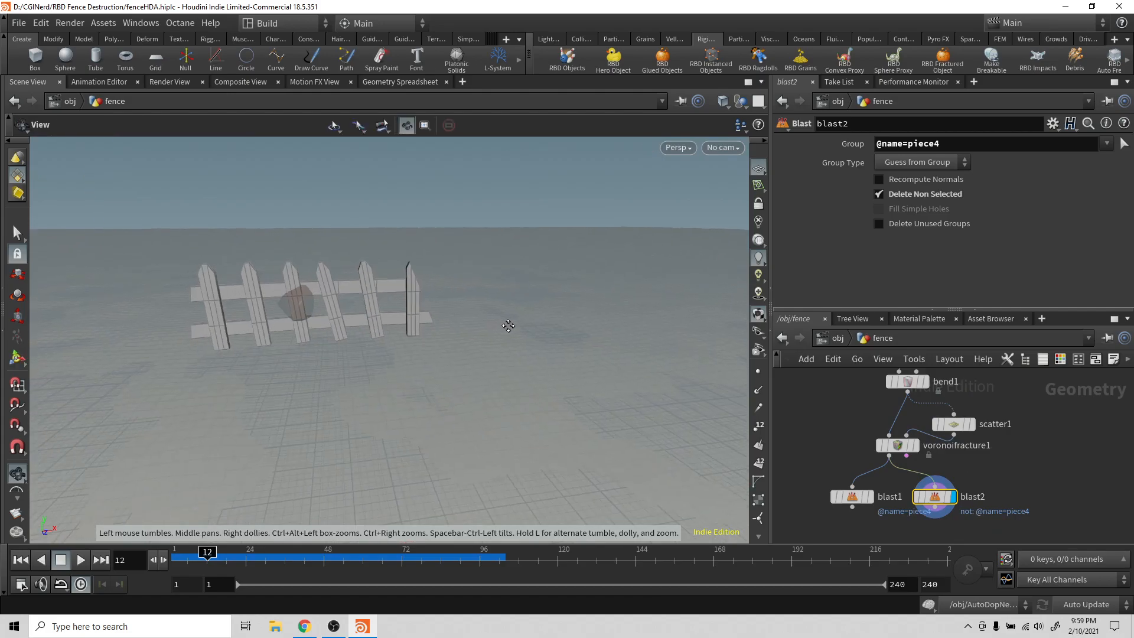
{"action": "middle_click_drag", "start_coordinate": [503, 326], "coordinate": [620, 308]}
{"action": "middle_click_drag", "start_coordinate": [535, 305], "coordinate": [468, 287]}
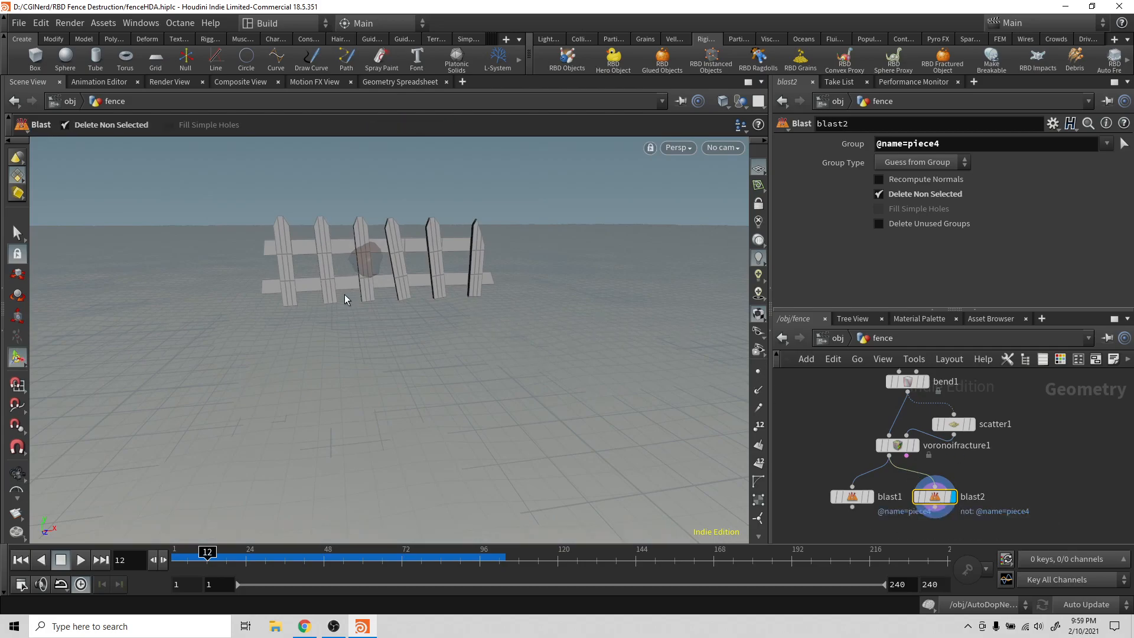
{"action": "mouse_move", "coordinate": [937, 501]}
{"action": "left_click_drag", "start_coordinate": [937, 501], "coordinate": [978, 496]}
{"action": "middle_click_drag", "start_coordinate": [1019, 537], "coordinate": [1003, 475]}
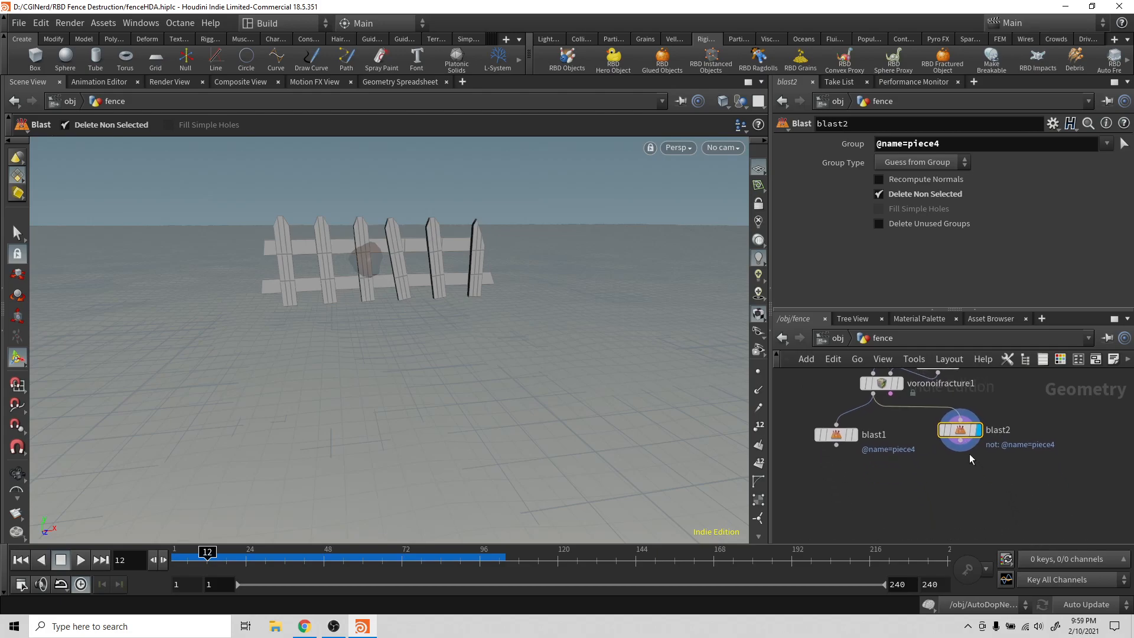
Add a Scatter node fed by blast2 and place it below and beside blast2.
{"action": "key", "text": "Tab"}
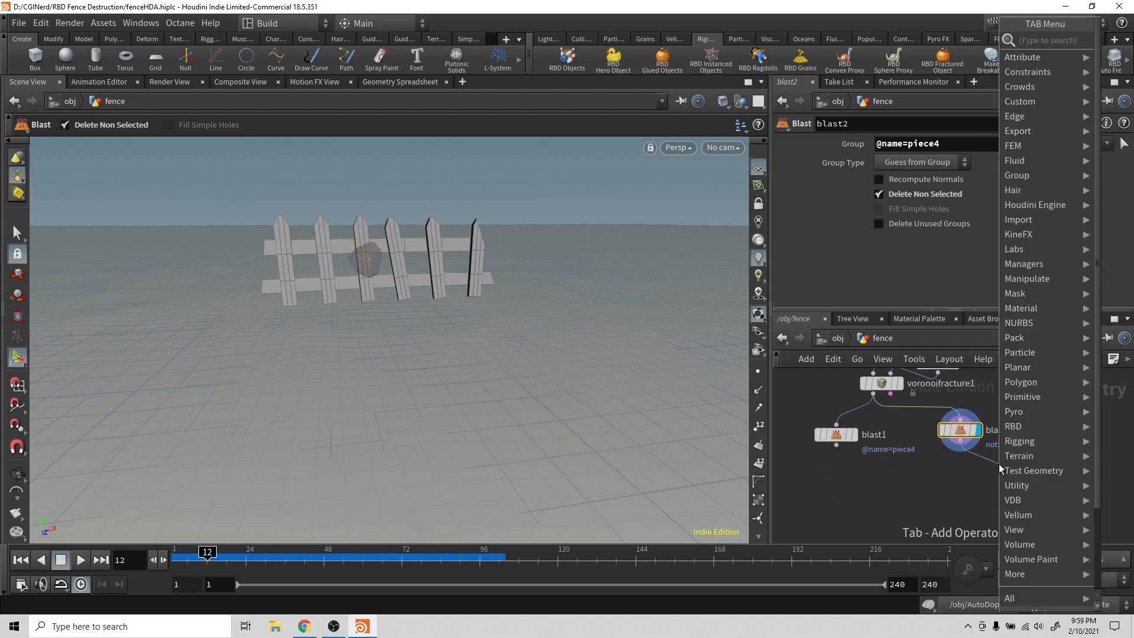
{"action": "type", "text": "b"}
{"action": "key", "text": "BackSpace"}
{"action": "type", "text": "scatter"}
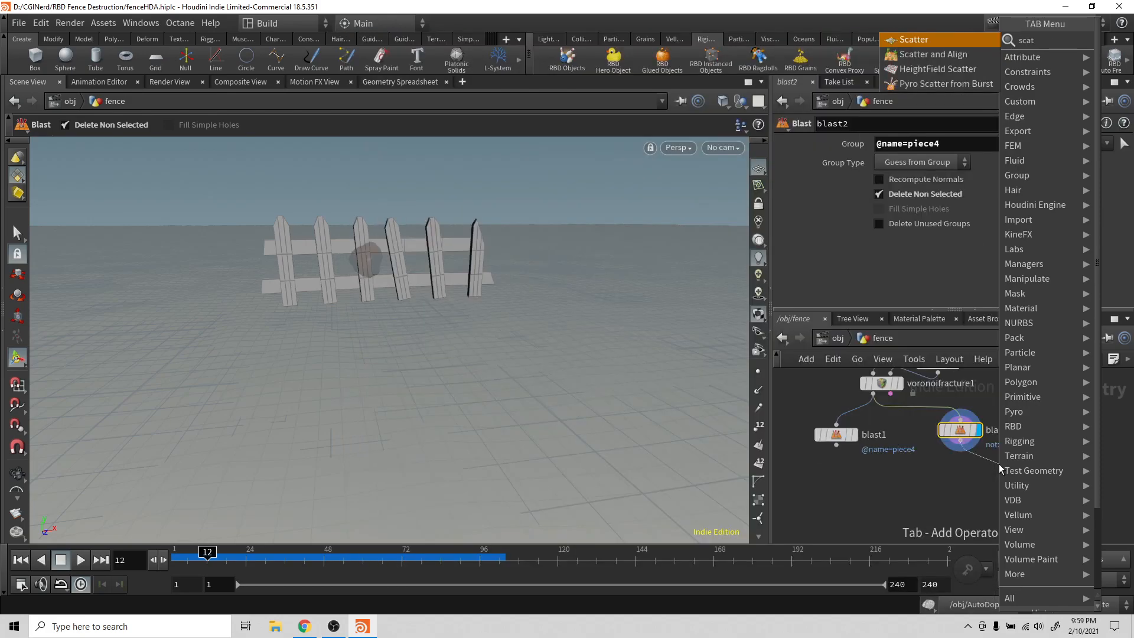
{"action": "key", "text": "Return"}
{"action": "left_click", "coordinate": [999, 470]}
Add and display a Voronoi Fracture node below blast2, using blast2 as its geometry and scatter2 as its points.
{"action": "left_click", "coordinate": [959, 450]}
{"action": "key", "text": "Tab"}
{"action": "type", "text": "vorof"}
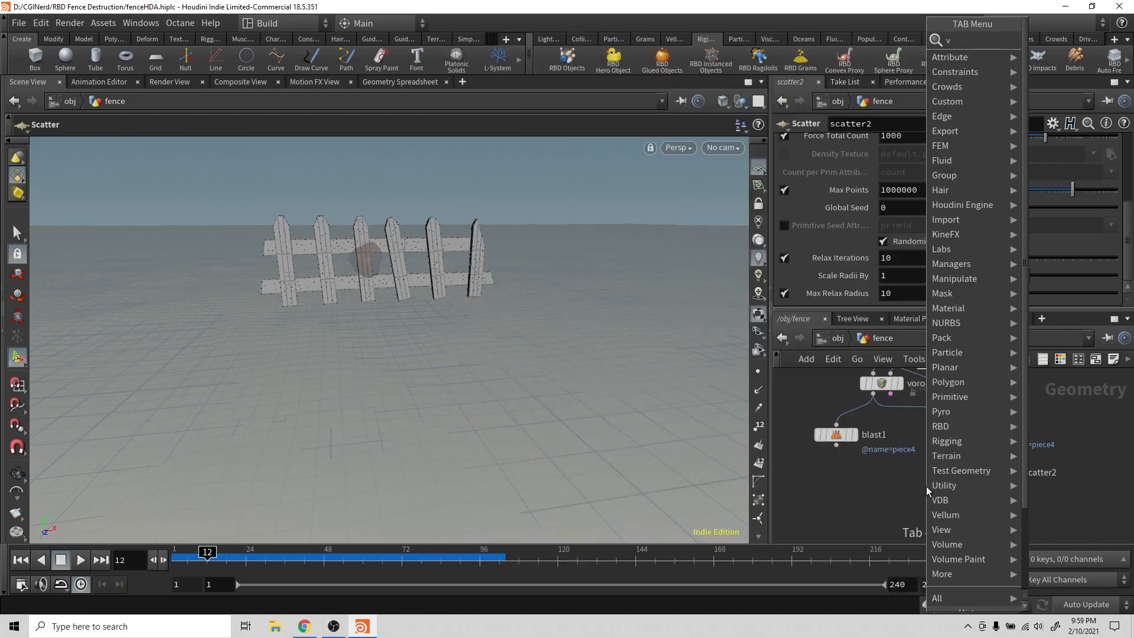
{"action": "key", "text": "Return"}
{"action": "left_click", "coordinate": [926, 486]}
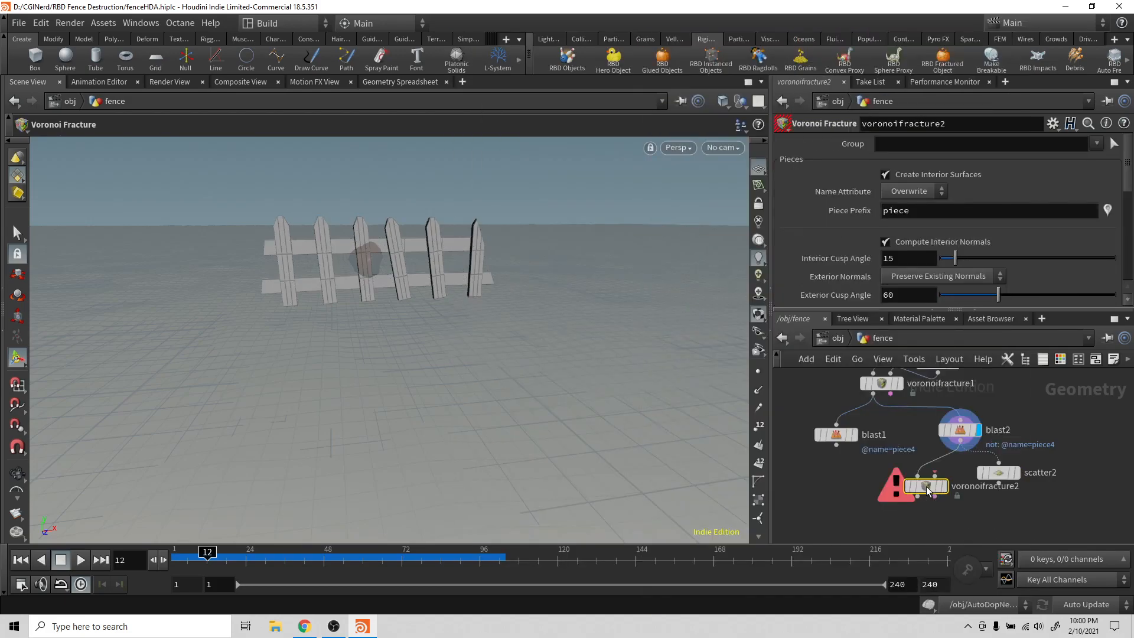
{"action": "left_click_drag", "start_coordinate": [935, 476], "coordinate": [887, 493]}
{"action": "left_click_drag", "start_coordinate": [360, 236], "coordinate": [376, 268], "text": "alt"}
{"action": "middle_click_drag", "start_coordinate": [376, 268], "coordinate": [441, 325], "text": "alt"}
{"action": "scroll", "coordinate": [440, 324], "scroll_direction": "up", "scroll_amount": 5}
{"action": "scroll", "coordinate": [440, 324], "scroll_direction": "down", "scroll_amount": 10}
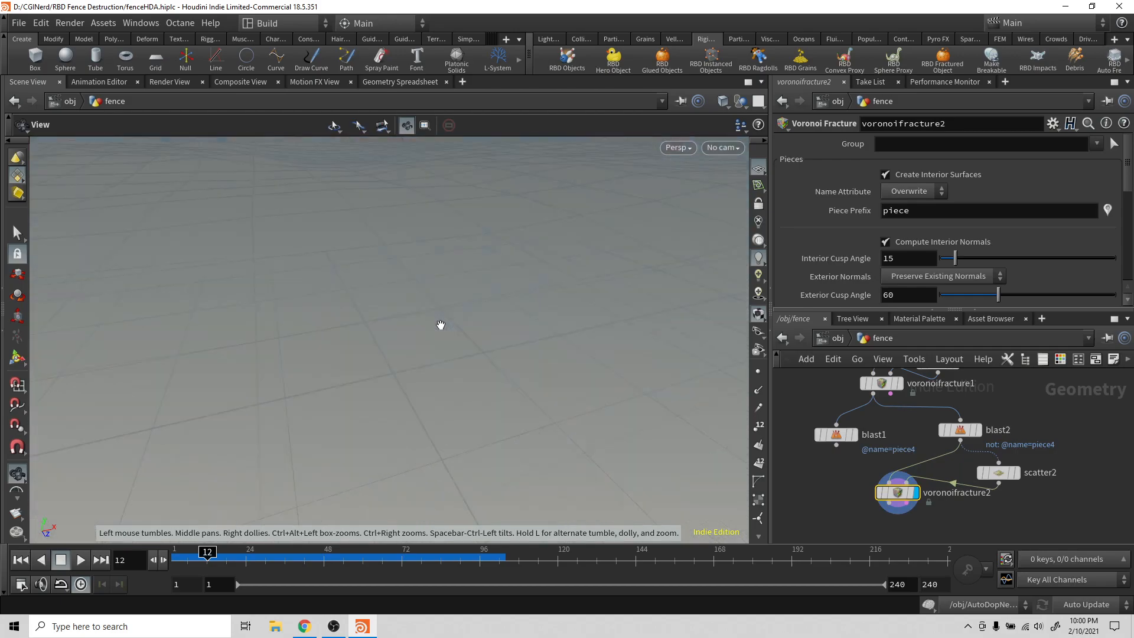
{"action": "mouse_move", "coordinate": [425, 253]}
{"action": "left_mouse_down"}
{"action": "mouse_move", "coordinate": [476, 232]}
{"action": "mouse_move", "coordinate": [435, 260]}
{"action": "left_mouse_up"}
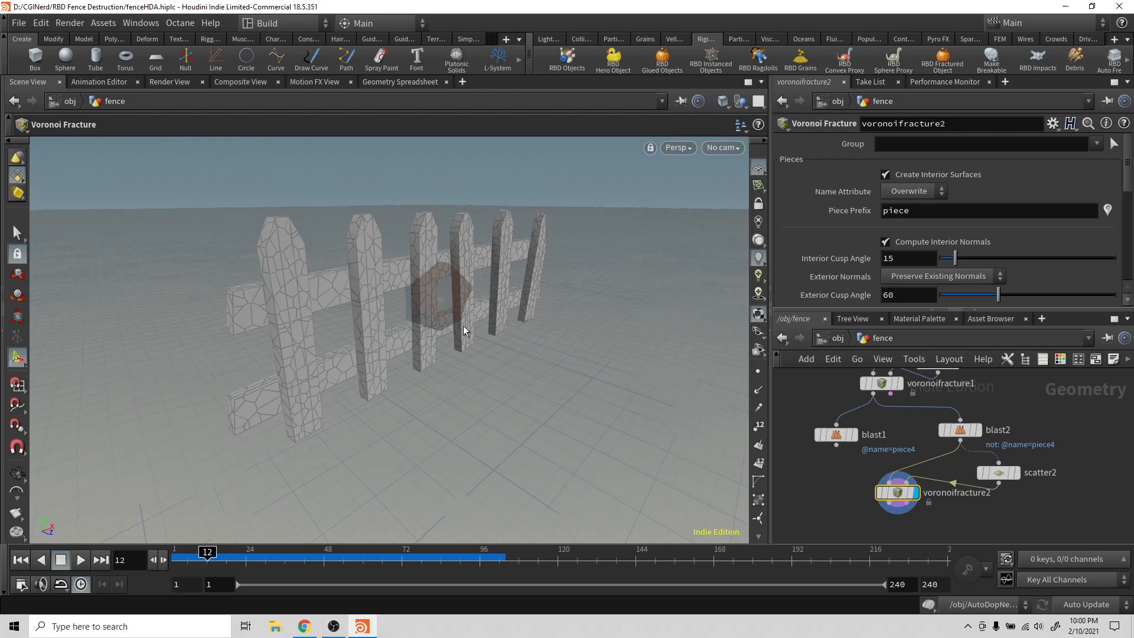
{"action": "left_click_drag", "start_coordinate": [901, 495], "coordinate": [922, 511]}
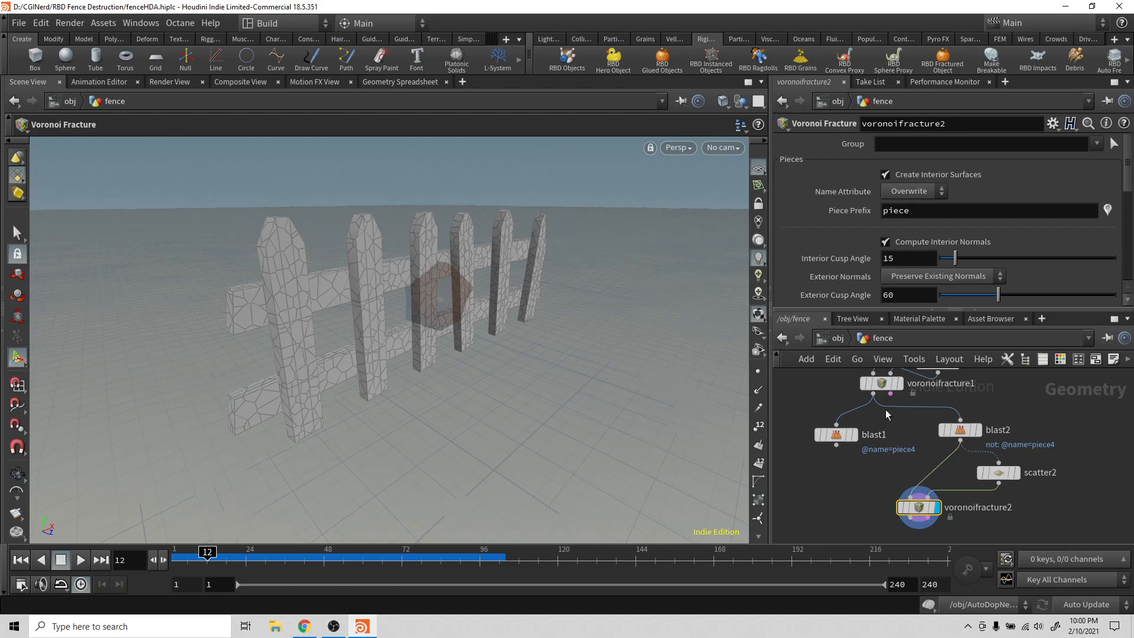
Try a Force Total Count of 100 on scatter2.
{"action": "left_click", "coordinate": [1006, 477]}
{"action": "scroll", "coordinate": [908, 151], "scroll_direction": "up", "scroll_amount": 3}
{"action": "left_click_drag", "start_coordinate": [903, 192], "coordinate": [880, 192]}
{"action": "type", "text": "100"}
{"action": "key", "text": "Return"}
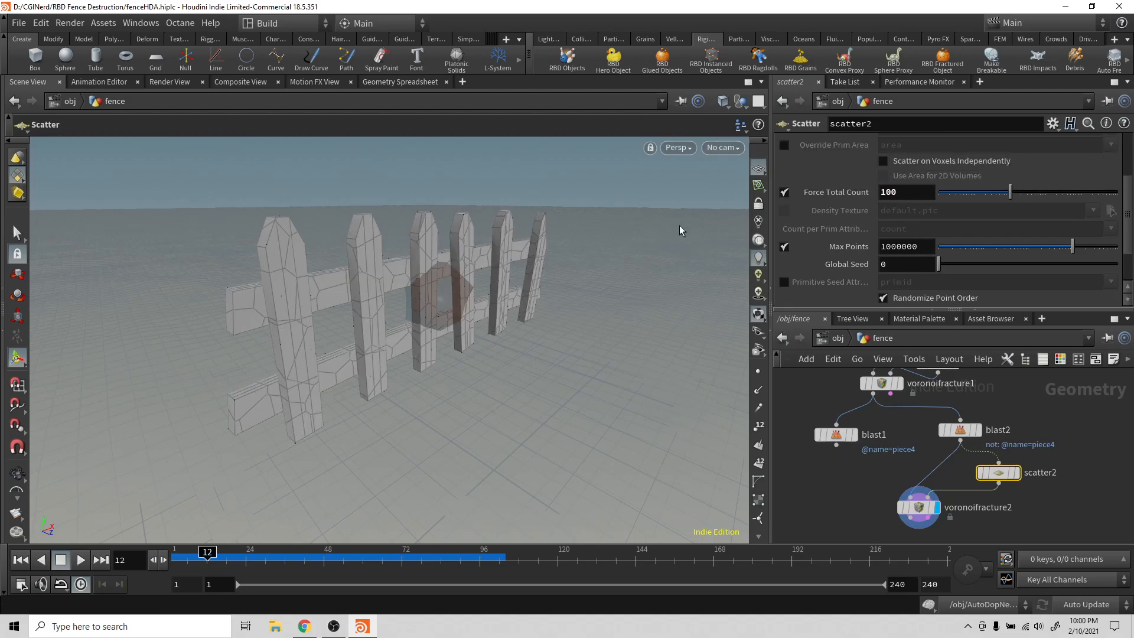
Move voronoifracture2 below scatter2 and set scatter2's Force Total Count to 300.
{"action": "middle_click_drag", "start_coordinate": [990, 508], "coordinate": [1001, 479]}
{"action": "left_click_drag", "start_coordinate": [934, 479], "coordinate": [958, 490]}
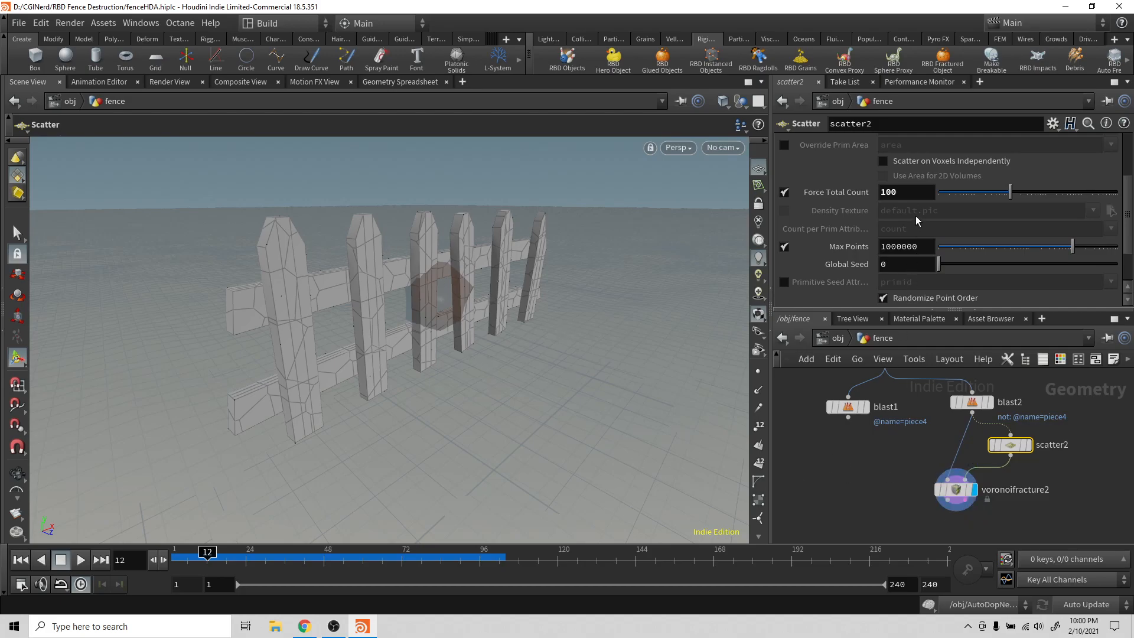
{"action": "double_click", "coordinate": [902, 192]}
{"action": "type", "text": "30"}
{"action": "key", "text": "Return"}
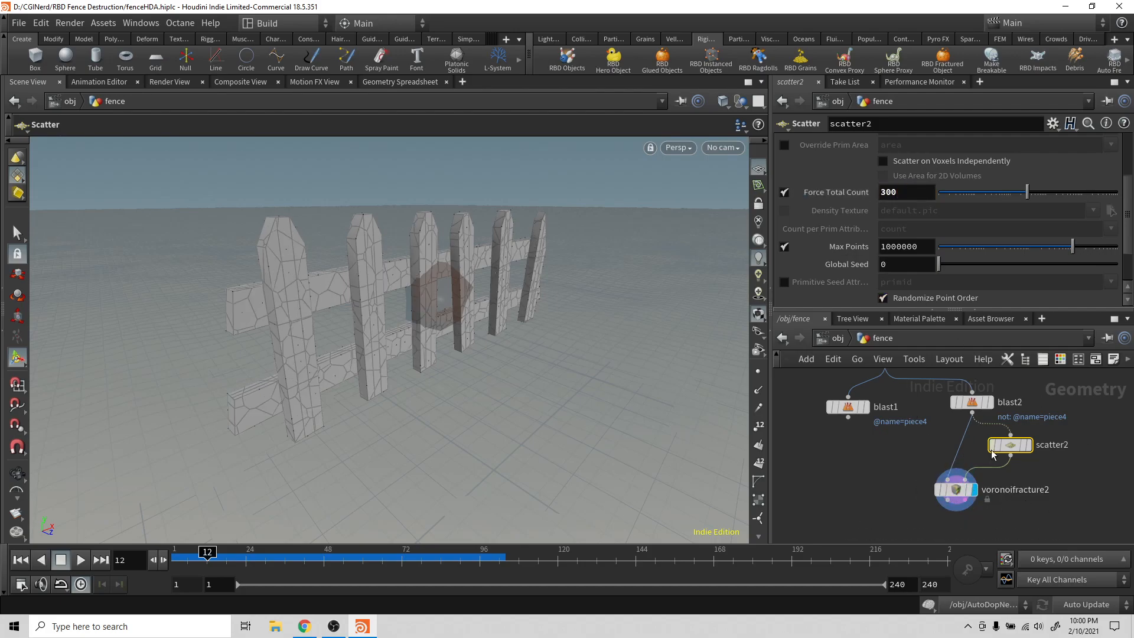
Insert a Transform node directly below blast2 so it feeds both scatter2 and voronoifracture2.
{"action": "middle_click_drag", "start_coordinate": [964, 450], "coordinate": [962, 476]}
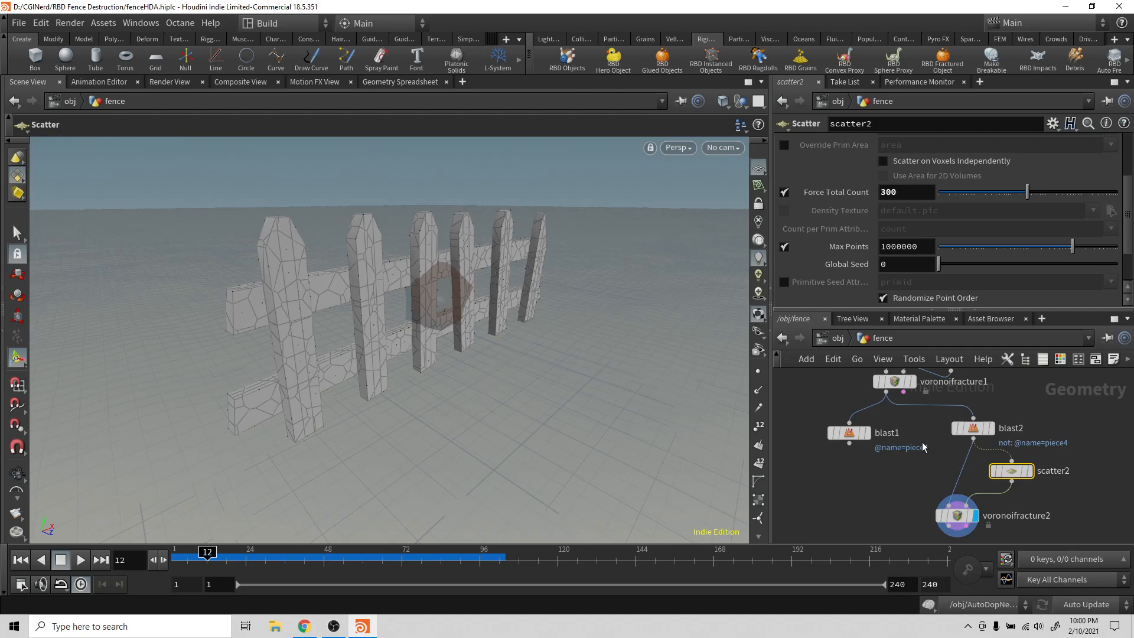
{"action": "key", "text": "Tab"}
{"action": "type", "text": "tran"}
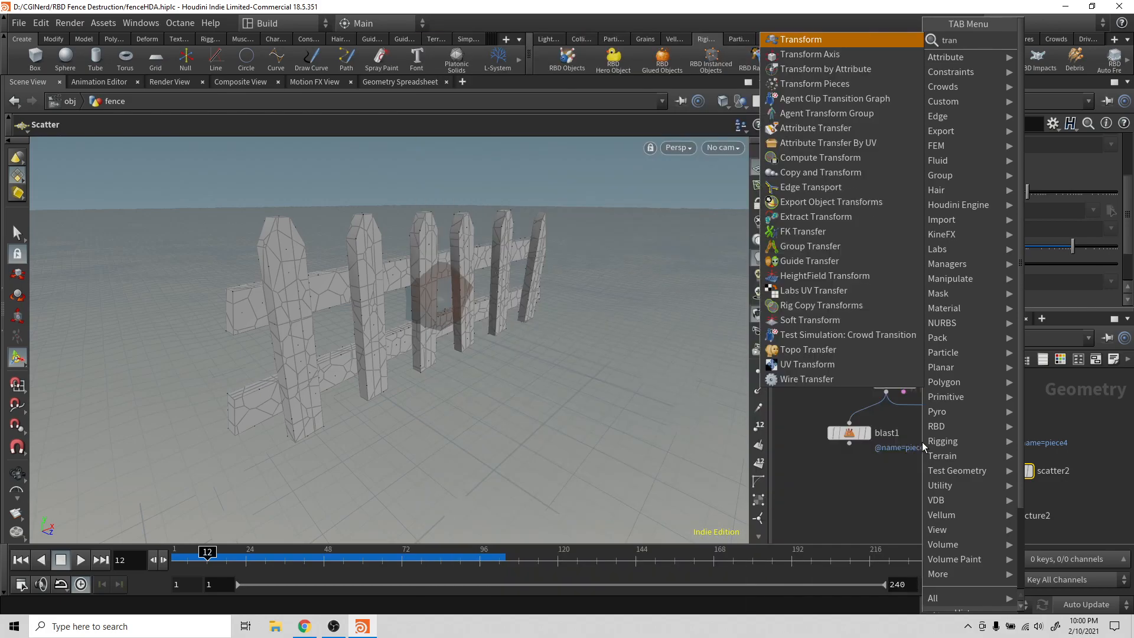
{"action": "key", "text": "Return"}
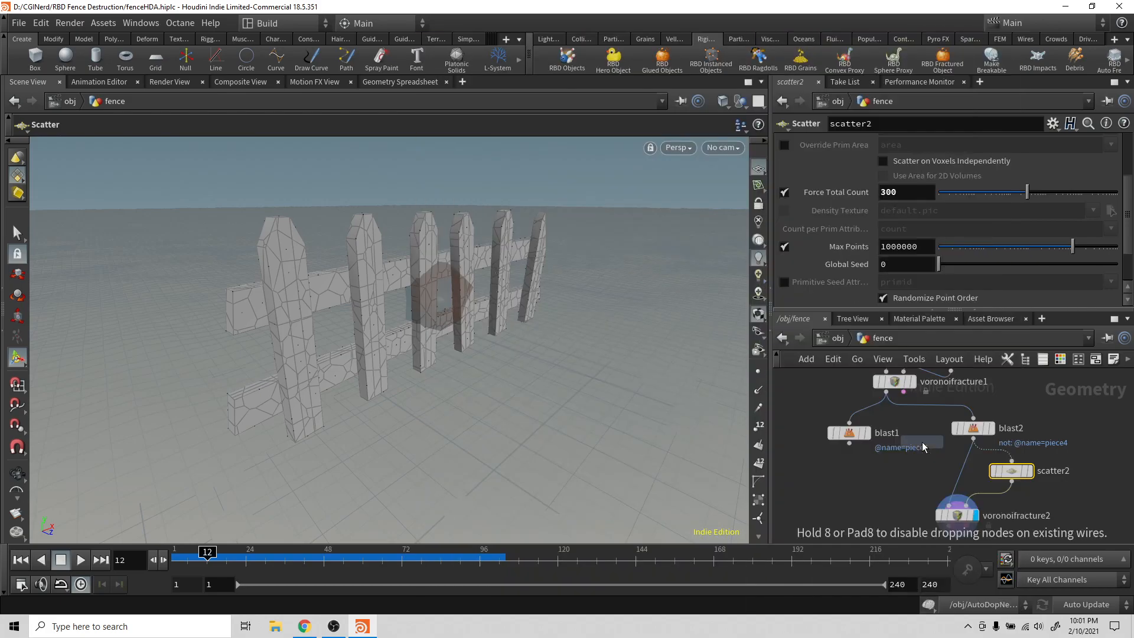
{"action": "left_click", "coordinate": [961, 477]}
{"action": "left_click_drag", "start_coordinate": [961, 481], "coordinate": [976, 462]}
Set transform4's Y scale to .1 to squash the fence section before fracturing.
{"action": "left_click", "coordinate": [989, 236]}
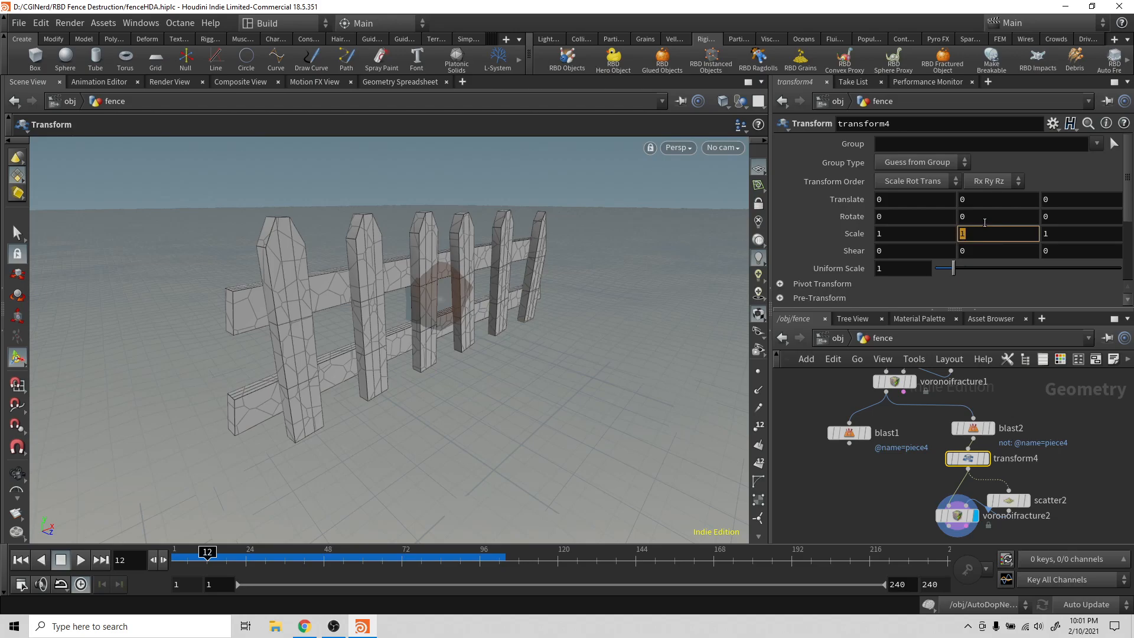
{"action": "type", "text": ".1"}
{"action": "key", "text": "Return"}
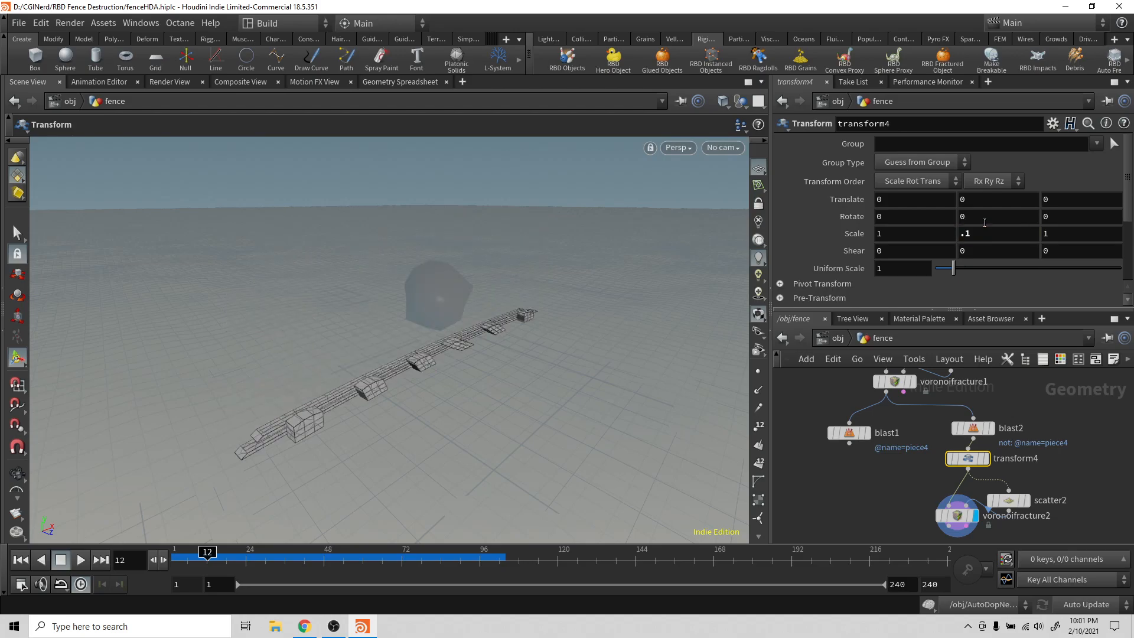
{"action": "left_click_drag", "start_coordinate": [455, 384], "coordinate": [392, 405]}
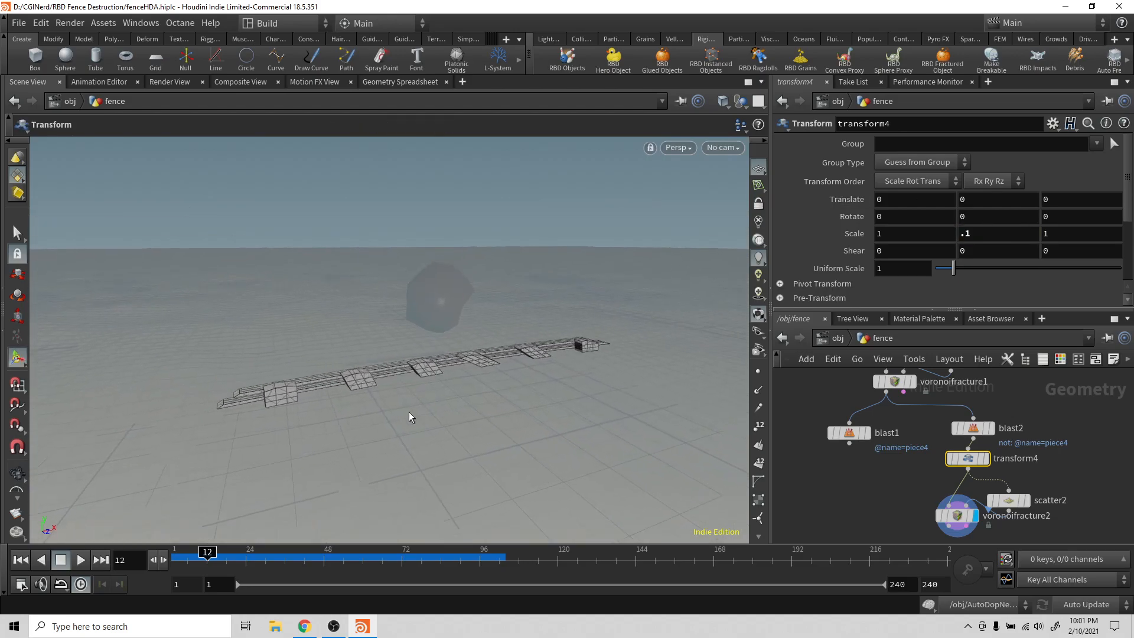
Add a second Transform node after voronoifracture2 and display it.
{"action": "middle_click_drag", "start_coordinate": [1011, 497], "coordinate": [1023, 425]}
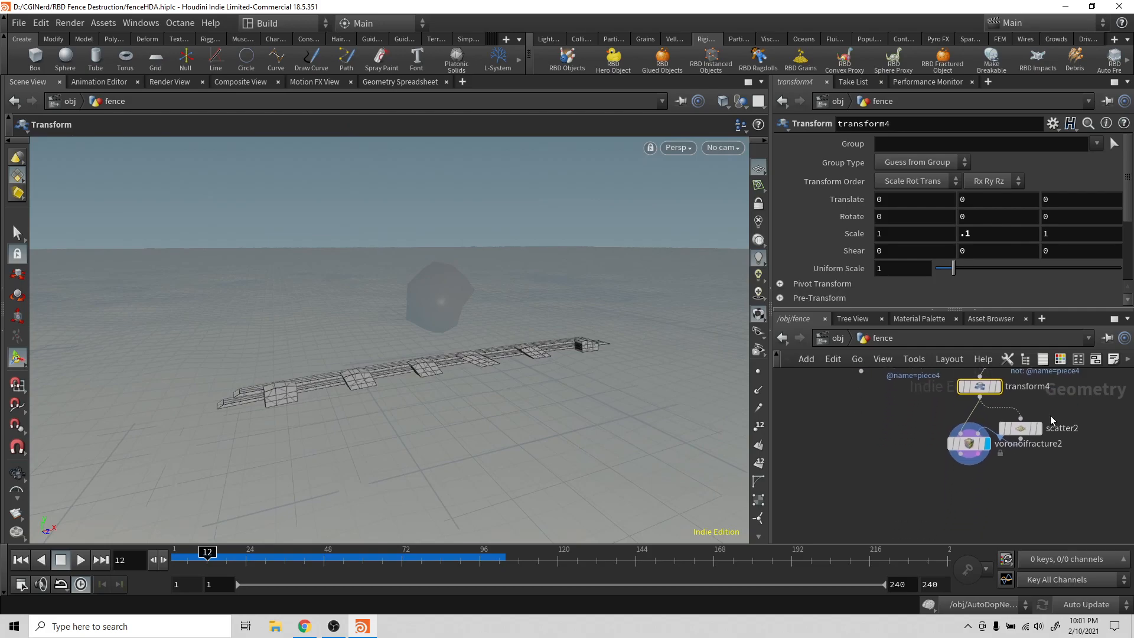
{"action": "left_click", "coordinate": [961, 458]}
{"action": "key", "text": "Tab"}
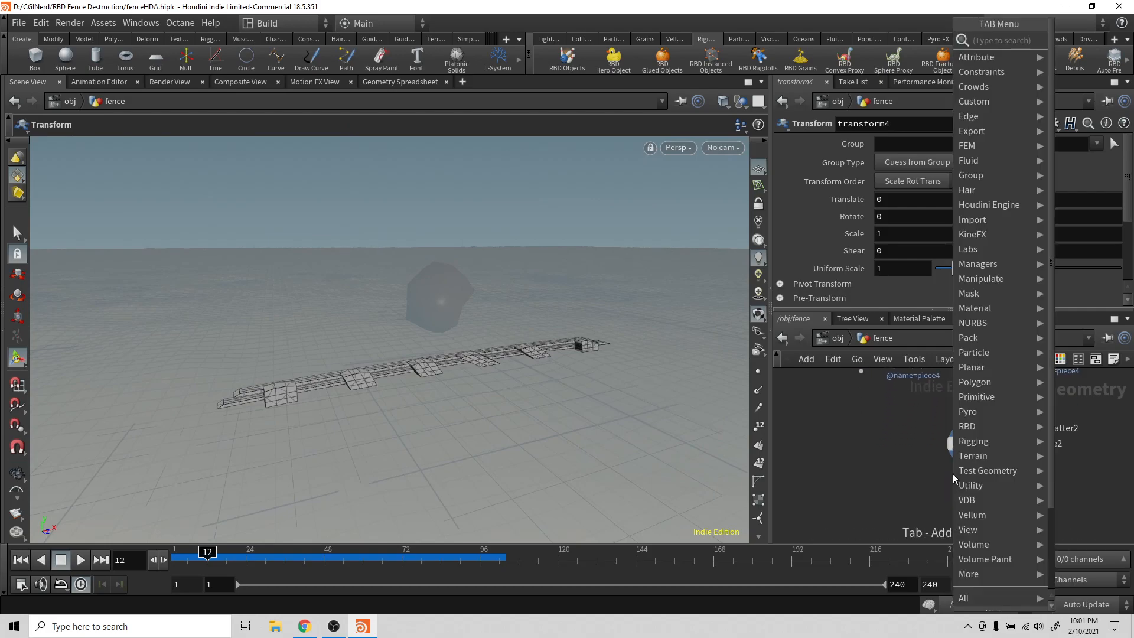
{"action": "type", "text": "t"}
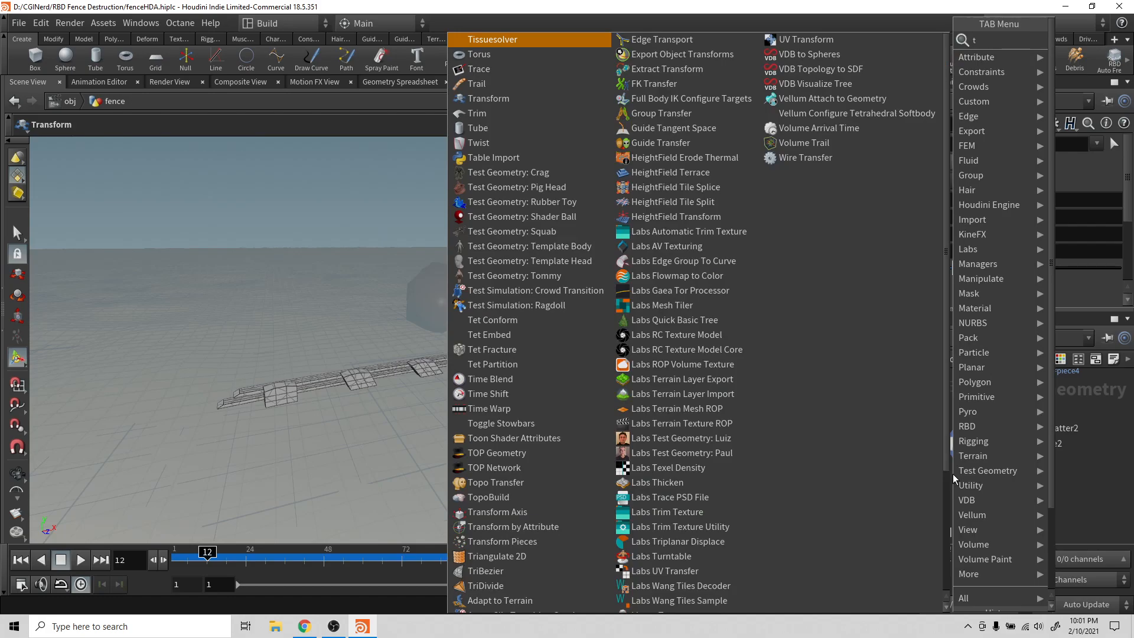
{"action": "type", "text": "ran"}
{"action": "key", "text": "Return"}
{"action": "left_click", "coordinate": [951, 474]}
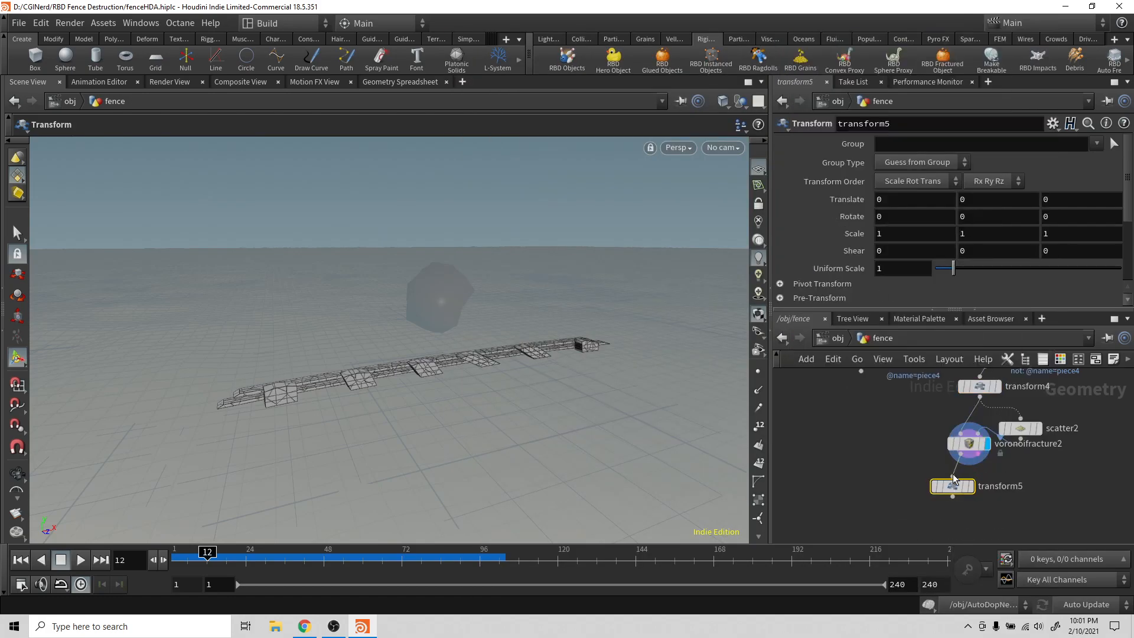
{"action": "left_click", "coordinate": [970, 486]}
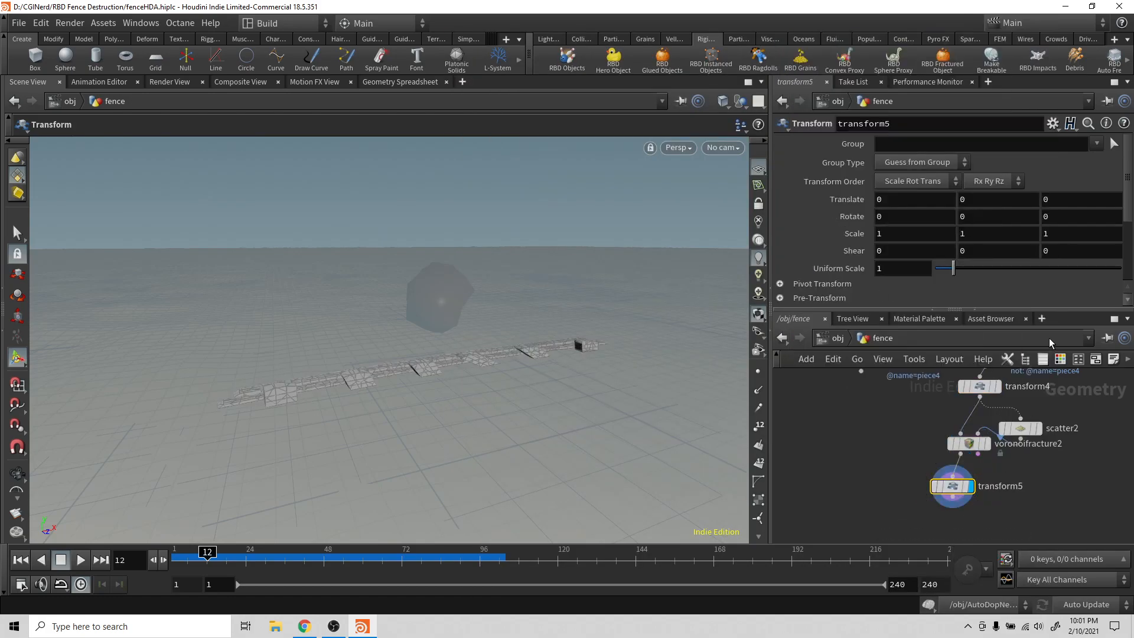
Set transform5's Y scale to 10 to stretch the fractured fence back to its full height.
{"action": "double_click", "coordinate": [986, 233]}
{"action": "type", "text": "10"}
{"action": "key", "text": "Return"}
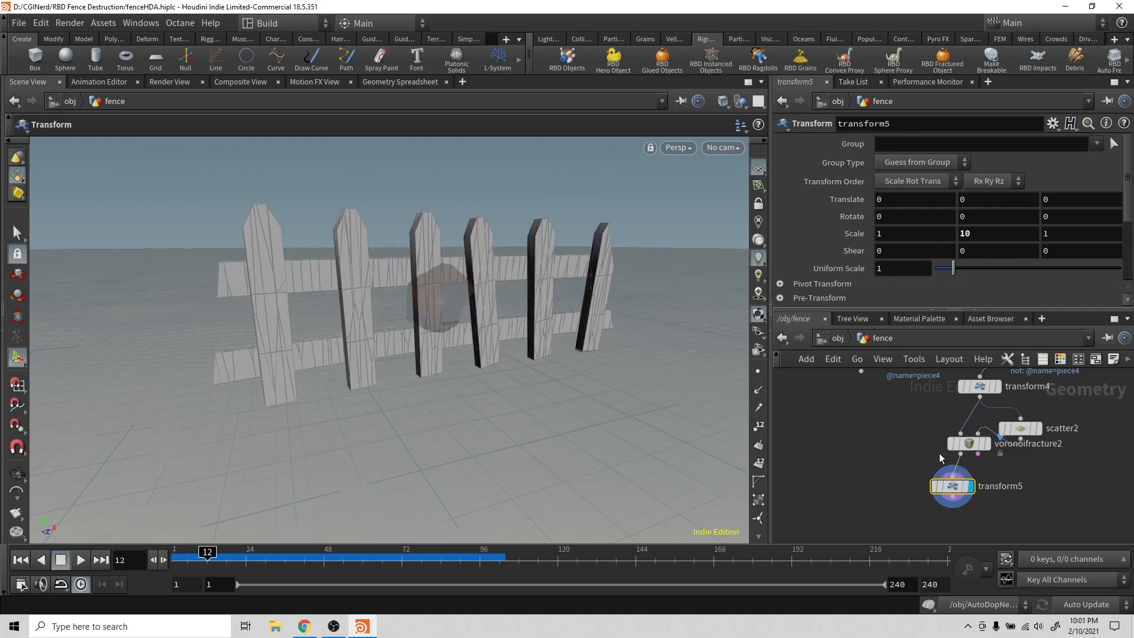
Check the splinters with a temporary Exploded View node after transform5 at Uniform Scale 0.12, and delete that node.
{"action": "left_click", "coordinate": [952, 496]}
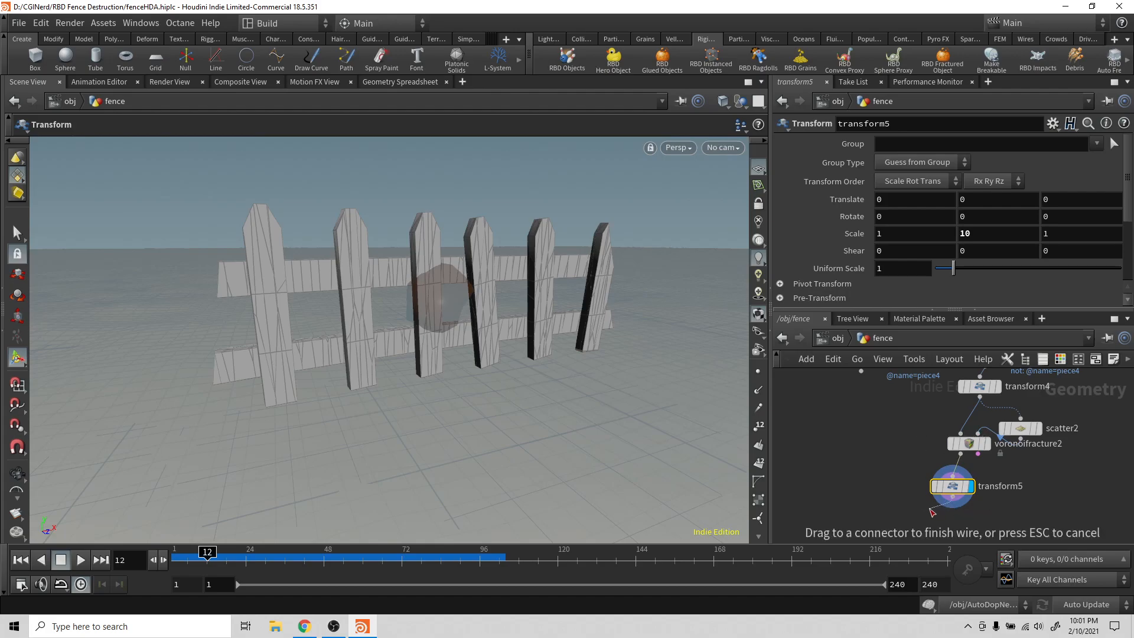
{"action": "key", "text": "Tab"}
{"action": "type", "text": "ex"}
{"action": "key", "text": "Return"}
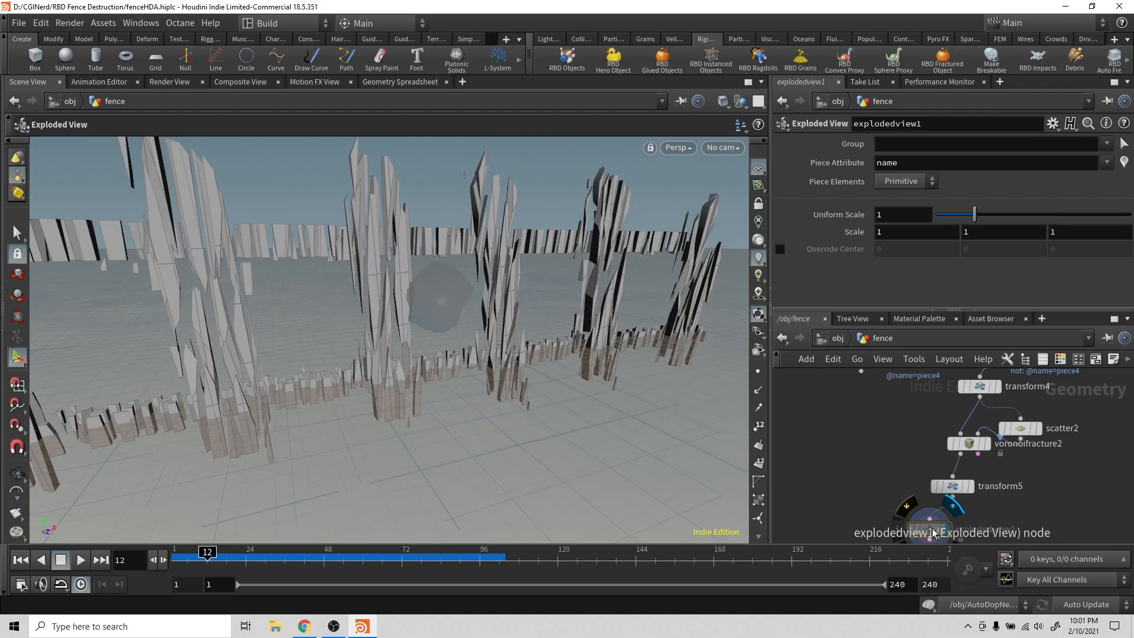
{"action": "left_click", "coordinate": [950, 533]}
{"action": "left_click_drag", "start_coordinate": [976, 220], "coordinate": [939, 220]}
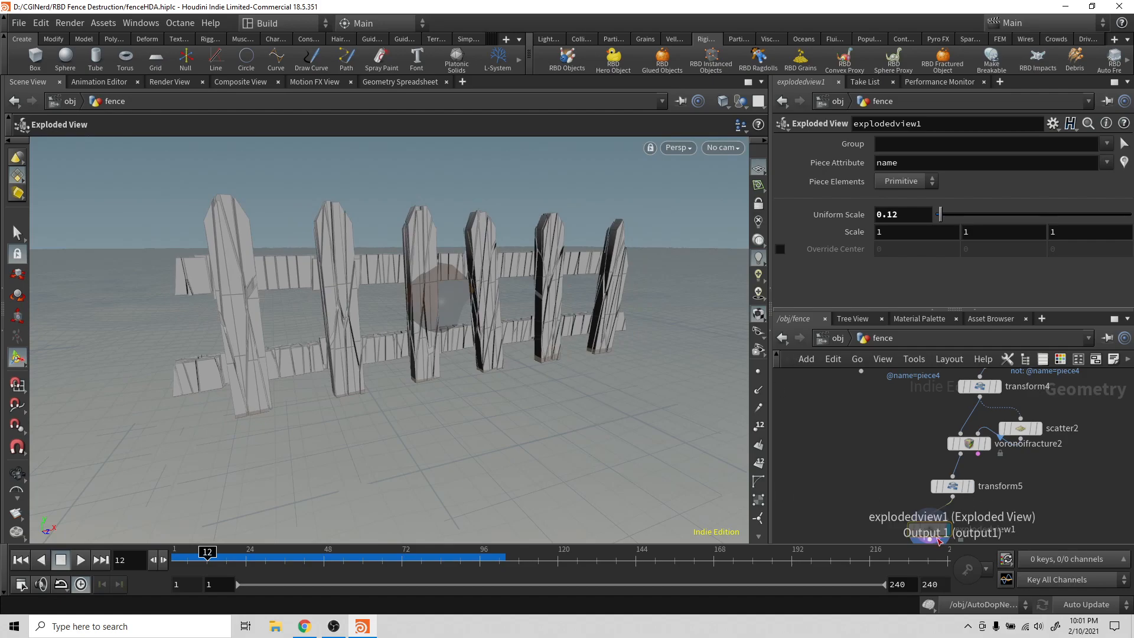
{"action": "key", "text": "Delete"}
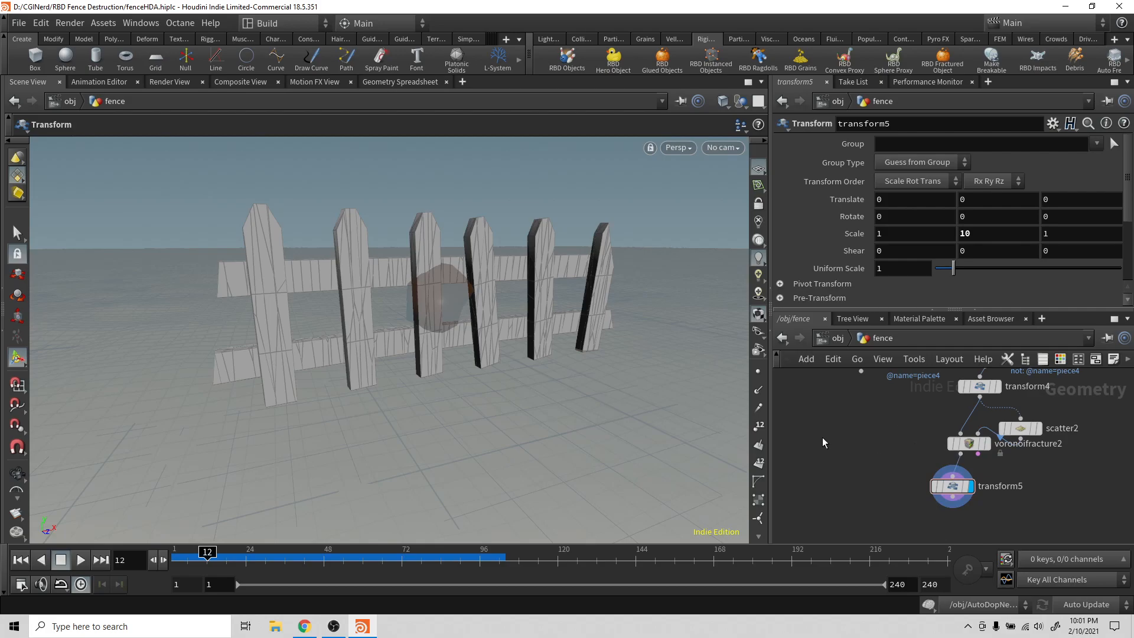
Rearrange voronoifracture2 and transform5 in the network so they sit clear below scatter2.
{"action": "left_click_drag", "start_coordinate": [962, 450], "coordinate": [892, 493]}
{"action": "left_click_drag", "start_coordinate": [412, 304], "coordinate": [430, 361], "text": "alt"}
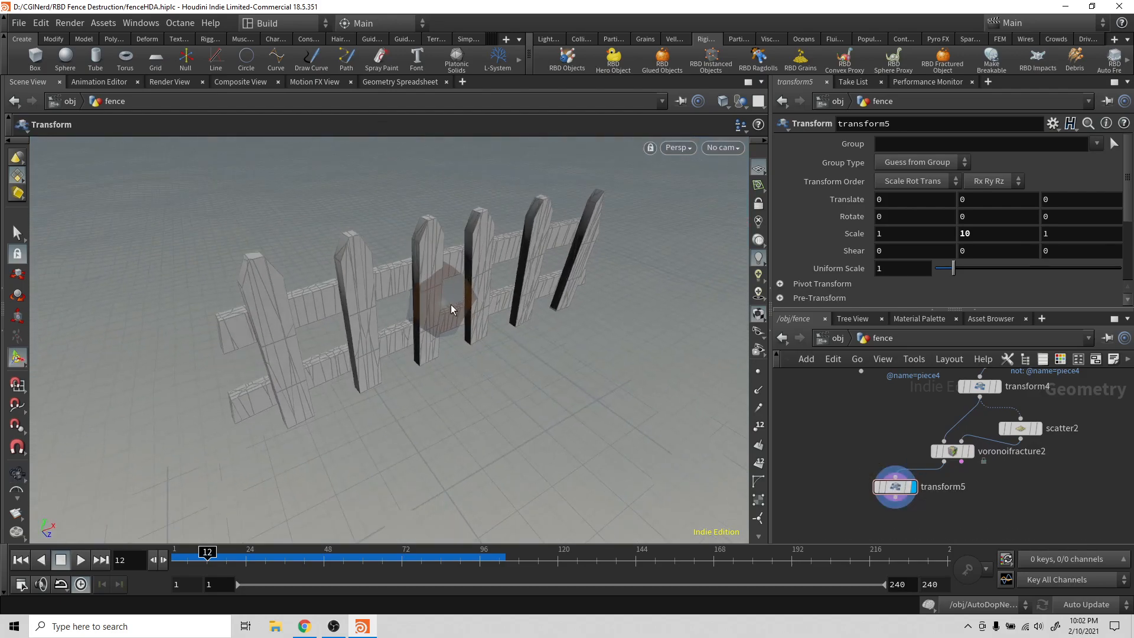
{"action": "left_click_drag", "start_coordinate": [427, 271], "coordinate": [397, 323], "text": "alt"}
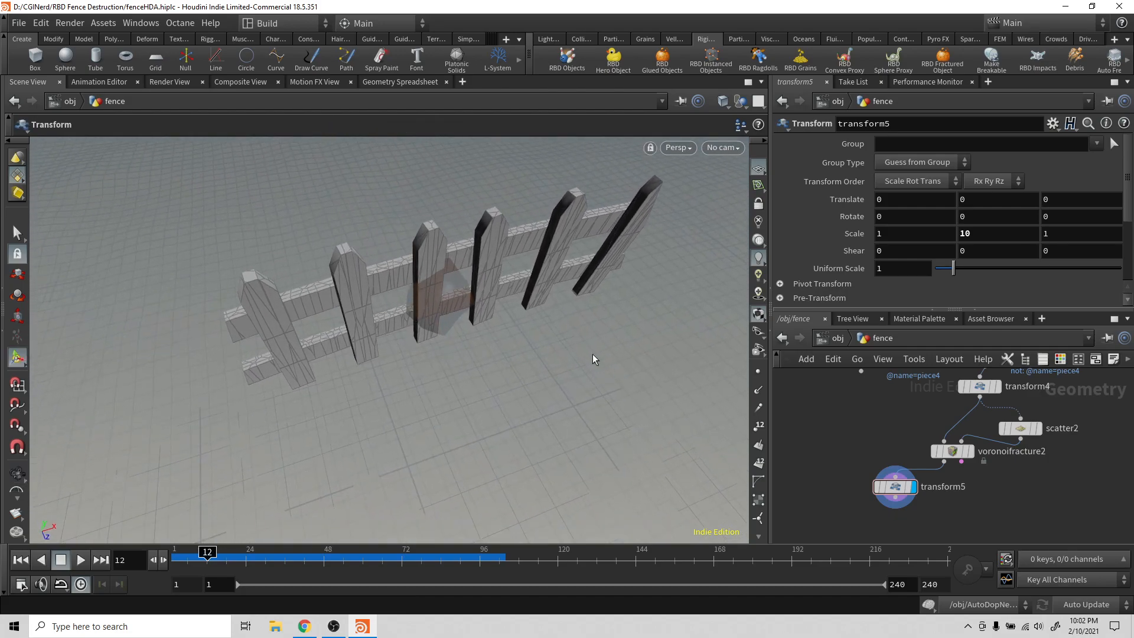
{"action": "middle_click", "coordinate": [979, 386]}
{"action": "left_click_drag", "start_coordinate": [1064, 436], "coordinate": [1034, 476], "text": "alt"}
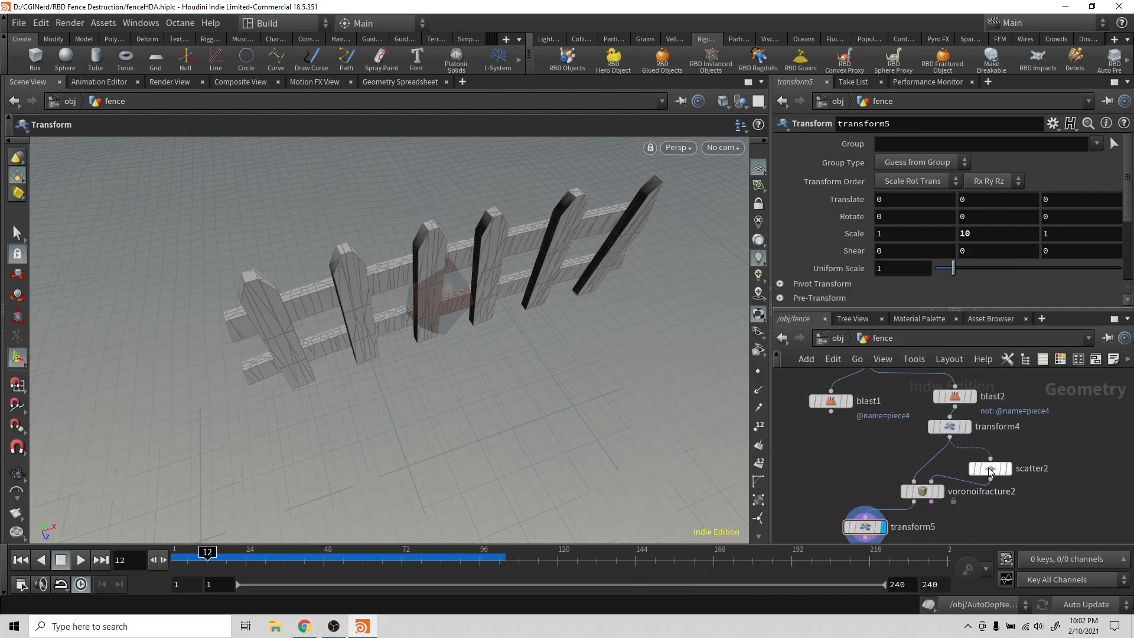
{"action": "mouse_move", "coordinate": [981, 472]}
{"action": "left_click_drag", "start_coordinate": [923, 495], "coordinate": [928, 506]}
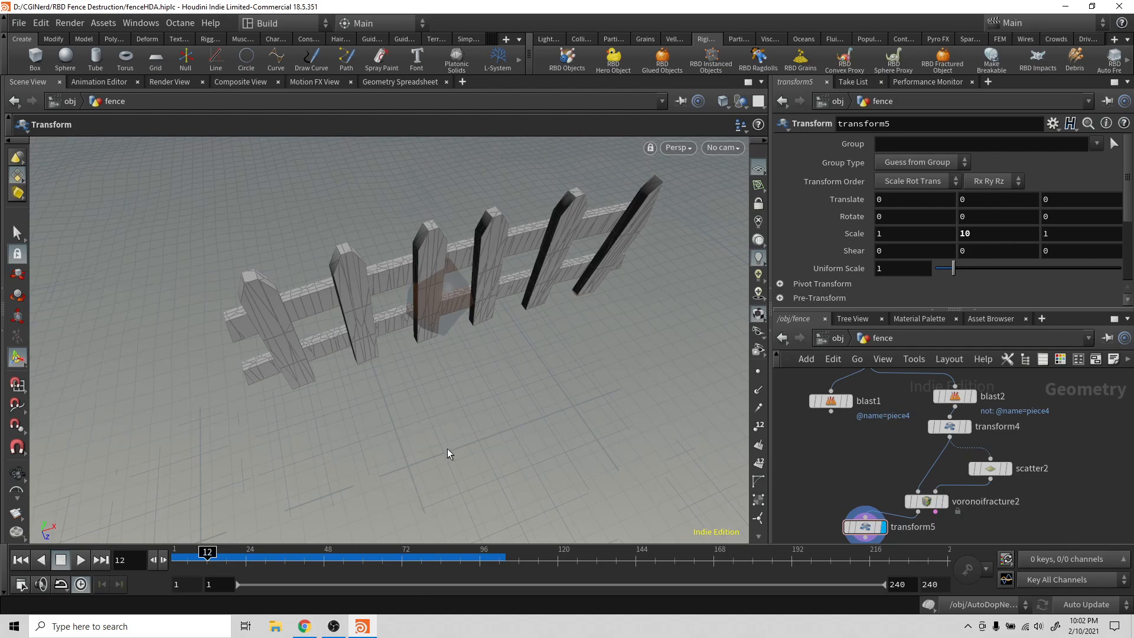
Insert an IsoOffset node between transform4 and scatter2 and set its Uniform Sampling Divs to 50.
{"action": "mouse_move", "coordinate": [954, 431]}
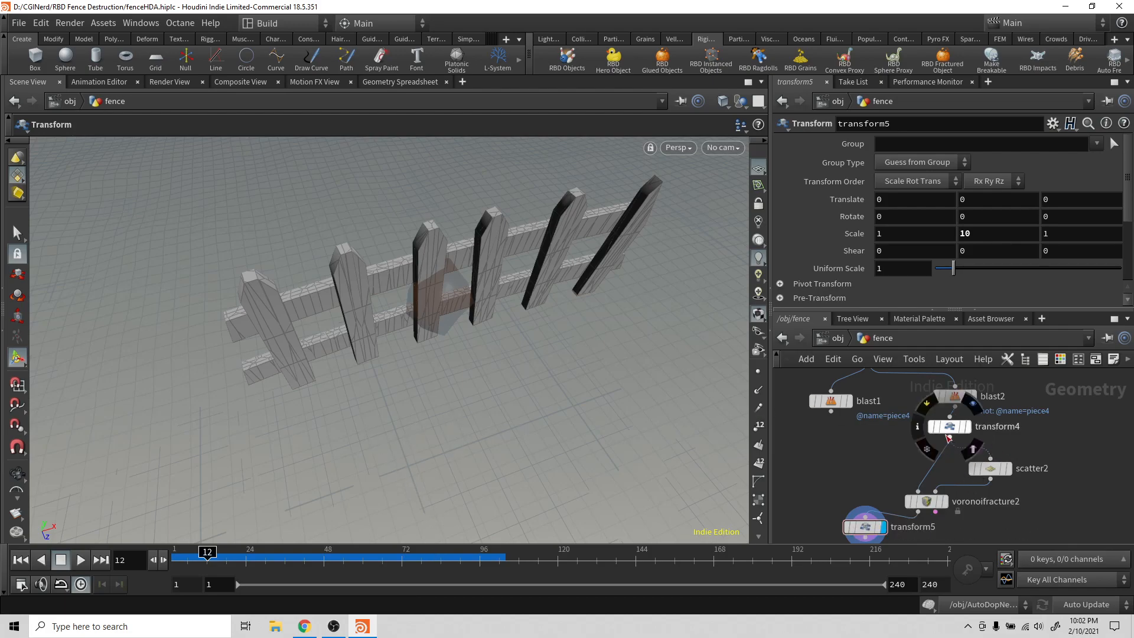
{"action": "key", "text": "Tab"}
{"action": "type", "text": "s"}
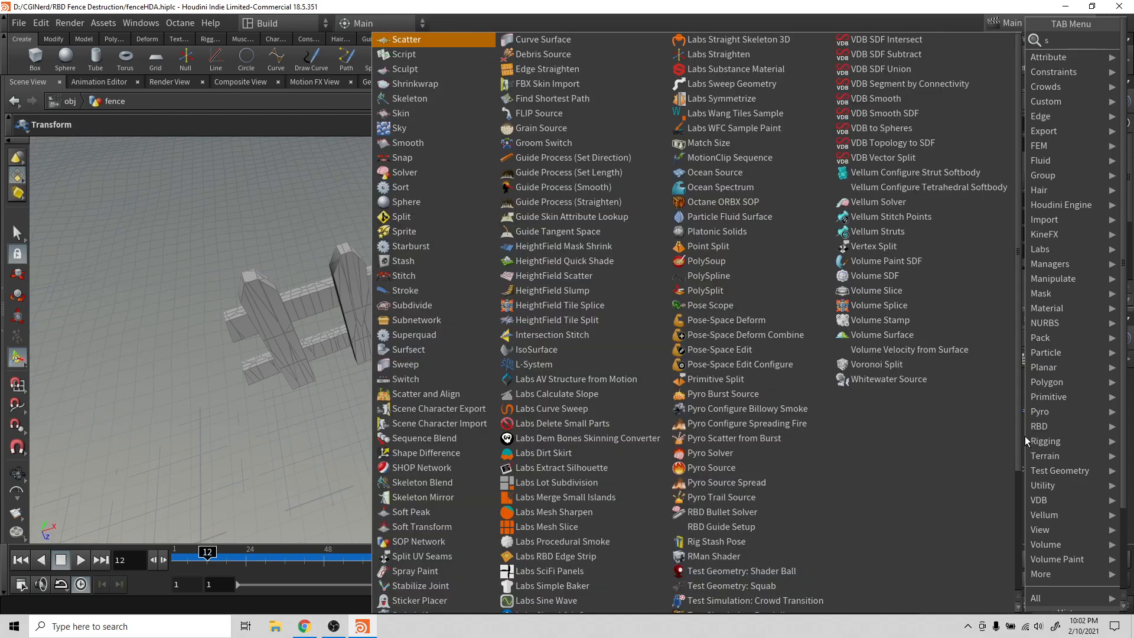
{"action": "type", "text": "catter"}
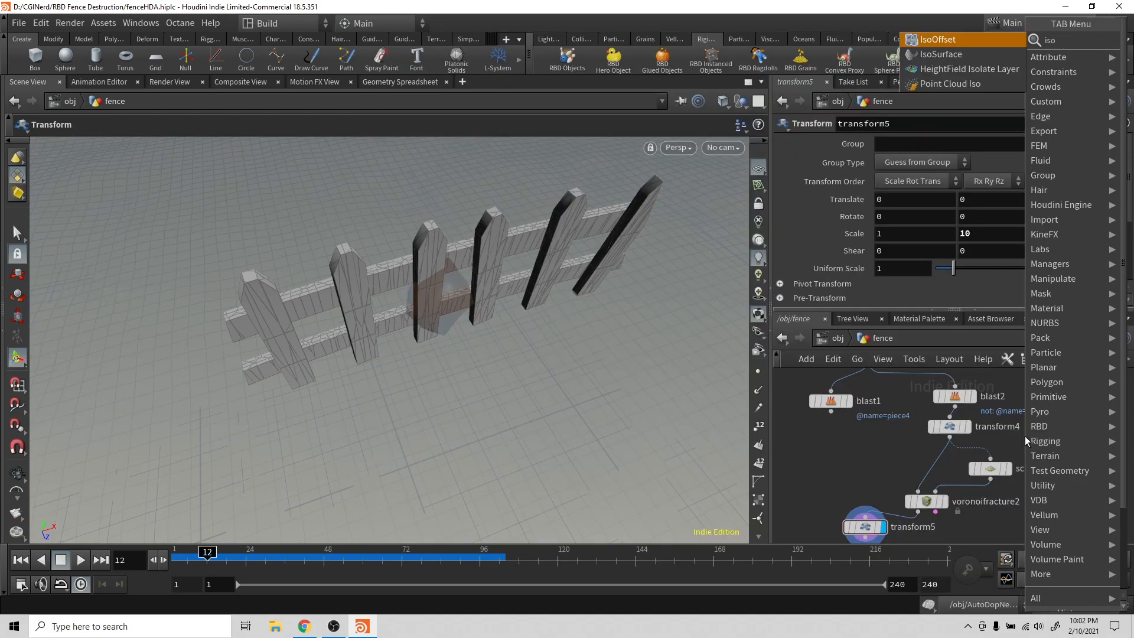
{"action": "key", "text": "Return"}
{"action": "left_click", "coordinate": [983, 447]}
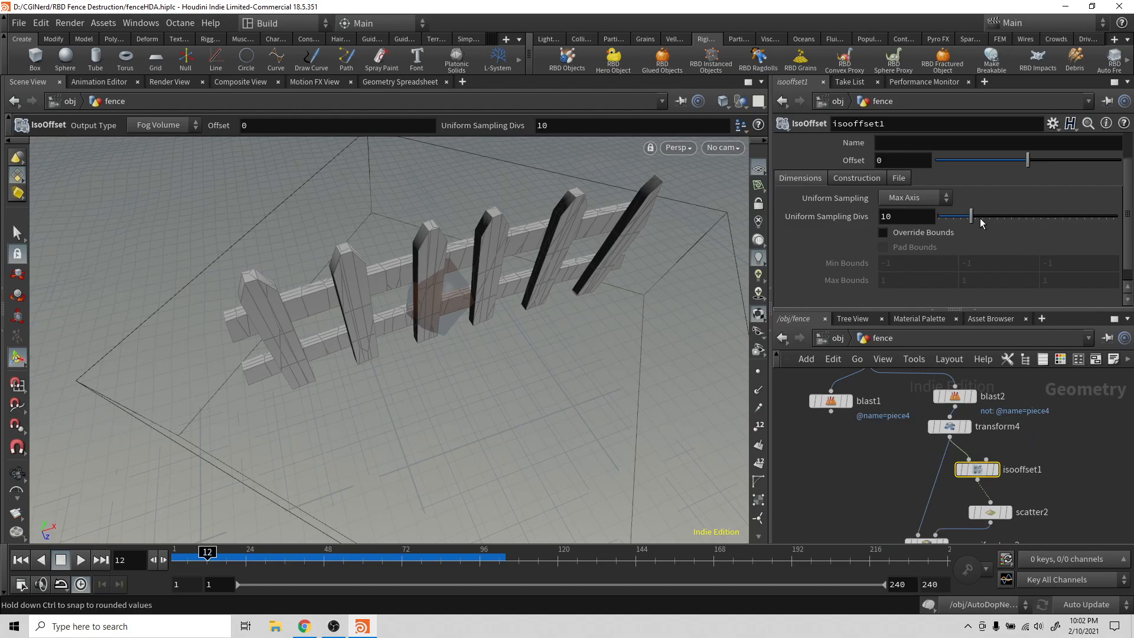
{"action": "left_click_drag", "start_coordinate": [969, 212], "coordinate": [1116, 216]}
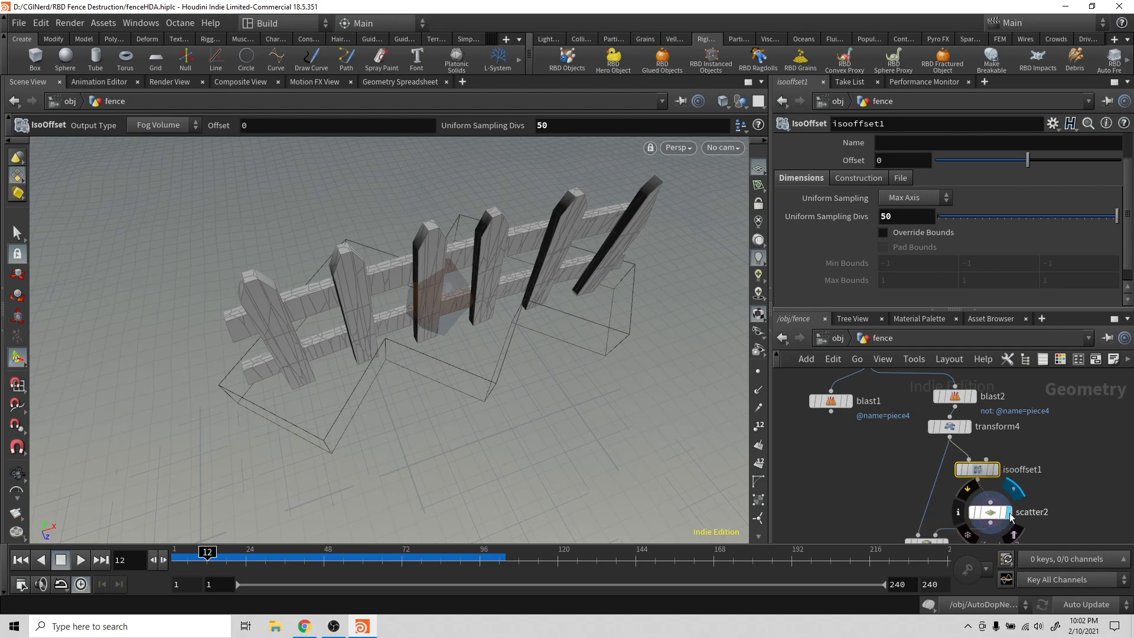
Display scatter2 to check the scattered points inside the fence volume, and return the display to transform5.
{"action": "left_click", "coordinate": [1009, 515]}
{"action": "key", "text": "Escape"}
{"action": "left_click_drag", "start_coordinate": [437, 301], "coordinate": [505, 270]}
{"action": "middle_click_drag", "start_coordinate": [928, 481], "coordinate": [907, 348]}
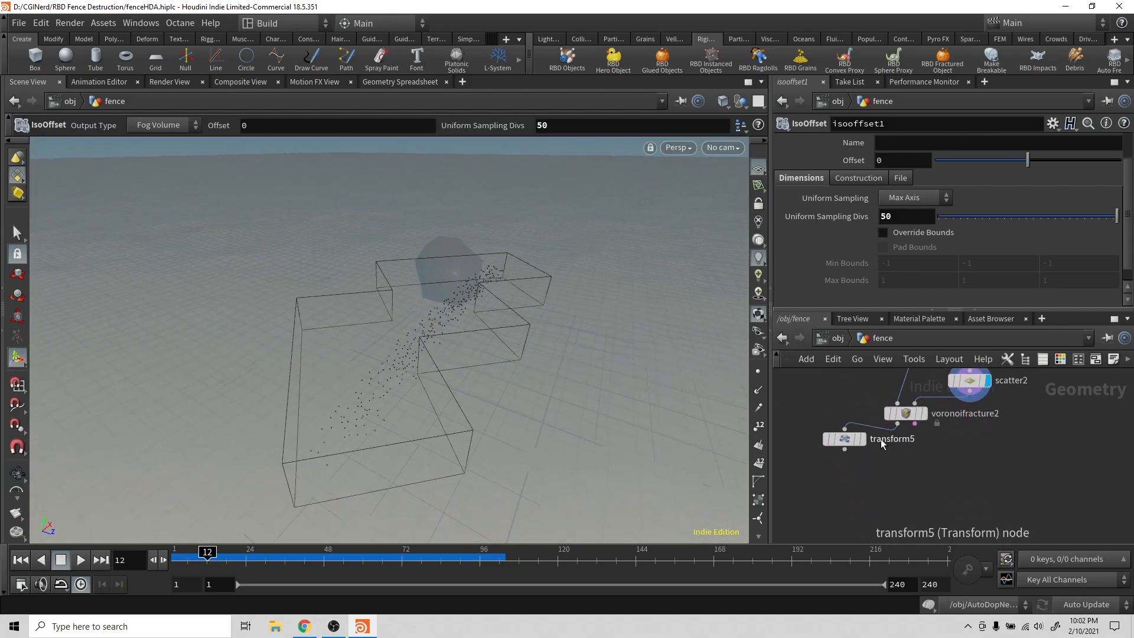
{"action": "left_click", "coordinate": [863, 439]}
{"action": "key", "text": "Escape"}
{"action": "left_click_drag", "start_coordinate": [451, 320], "coordinate": [413, 278]}
Inspect the fractured splinters with a temporary Exploded View node after transform5, and delete that node.
{"action": "left_click", "coordinate": [844, 451]}
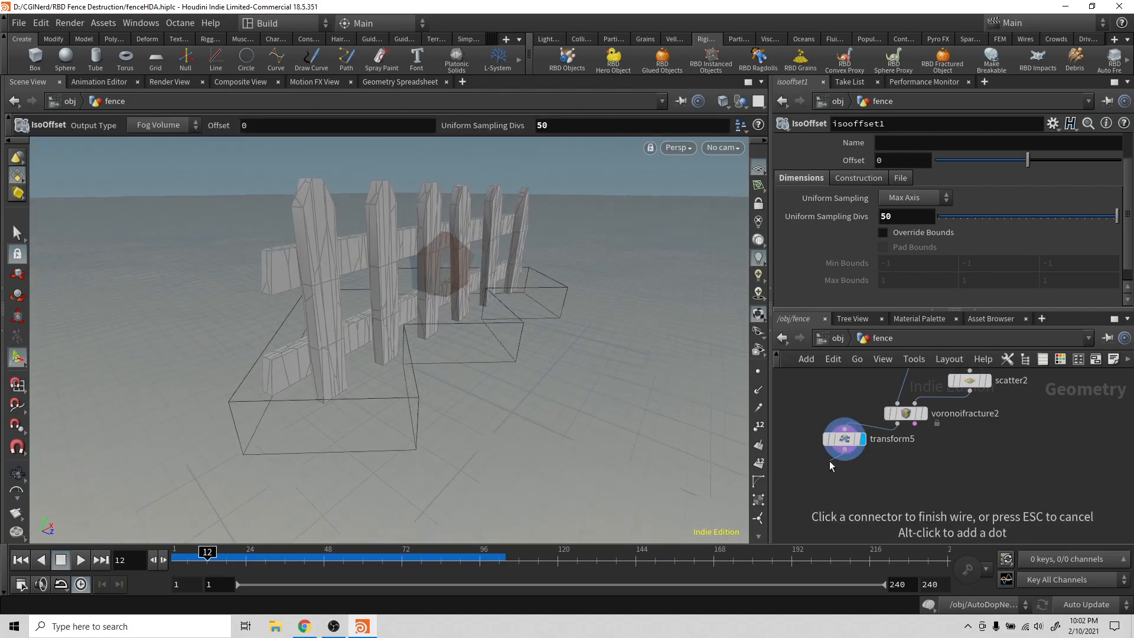
{"action": "left_click", "coordinate": [830, 465]}
{"action": "key", "text": "Escape"}
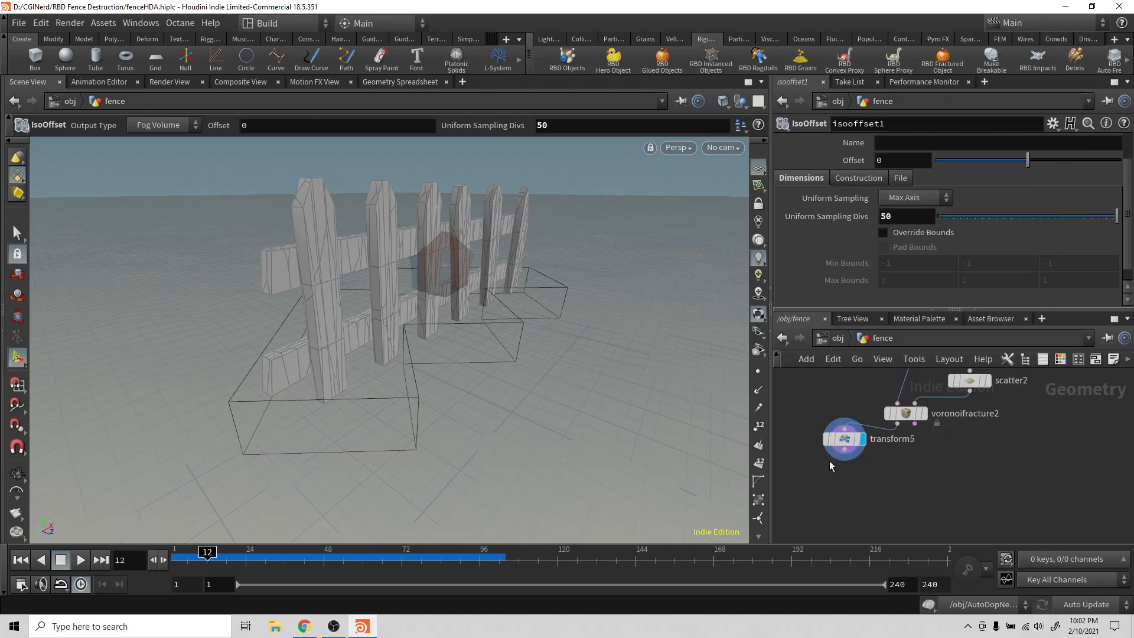
{"action": "left_click", "coordinate": [829, 466]}
{"action": "key", "text": "Escape"}
{"action": "left_click_drag", "start_coordinate": [694, 402], "coordinate": [499, 322]}
{"action": "left_click_drag", "start_coordinate": [431, 294], "coordinate": [642, 383]}
{"action": "key", "text": "Return"}
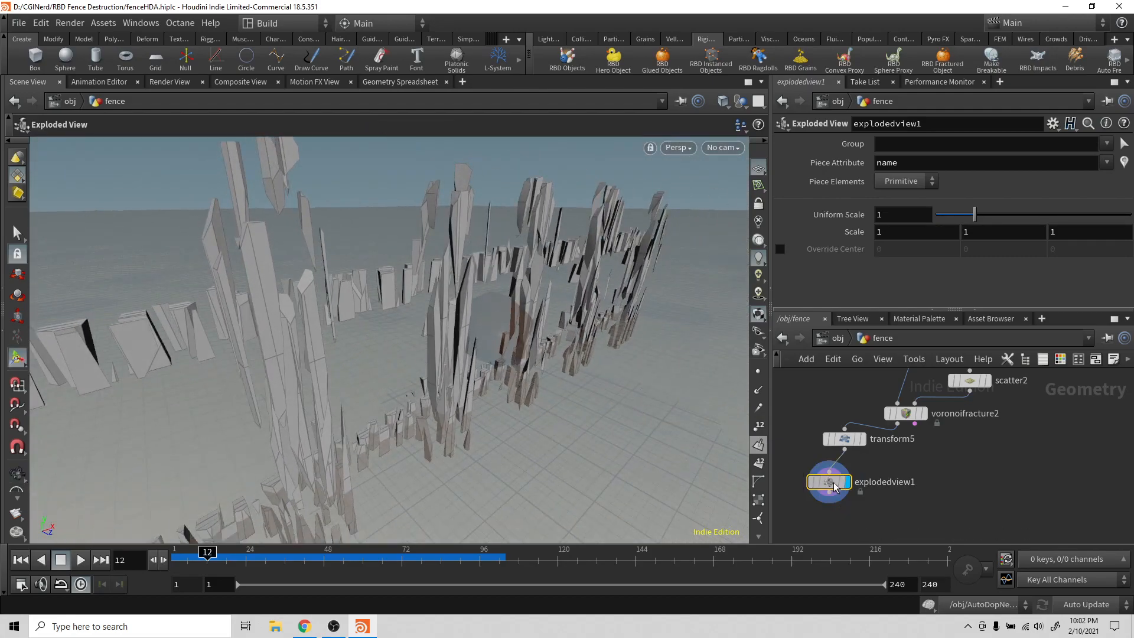
{"action": "key", "text": "Delete"}
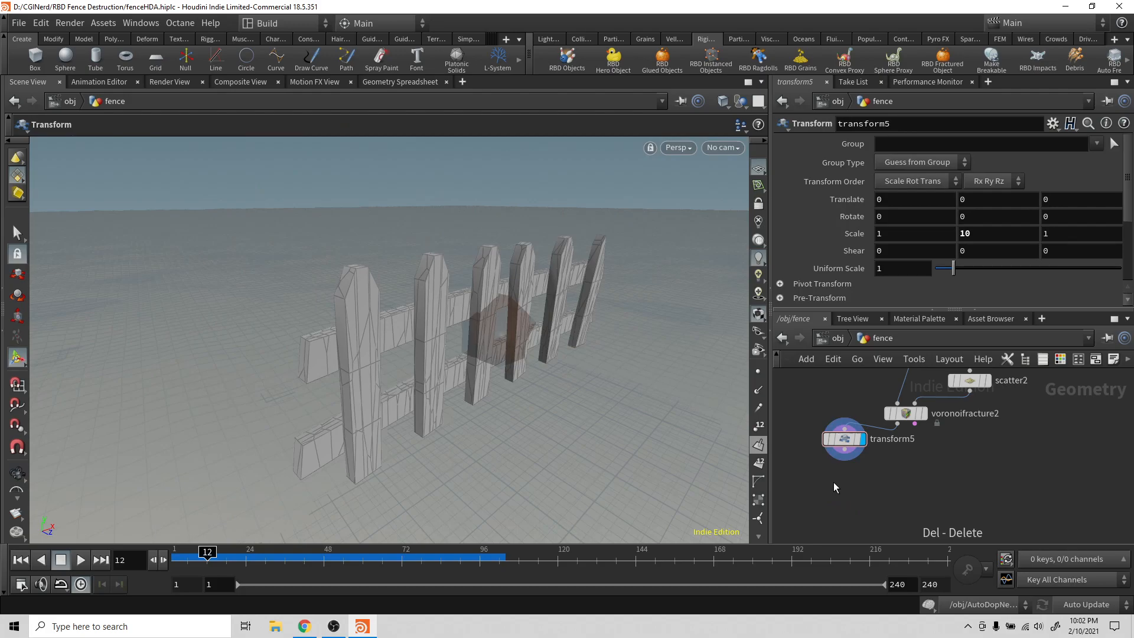
Nudge transform5 closer beneath voronoifracture2 in the network and inspect the fractured fence from the front.
{"action": "middle_click_drag", "start_coordinate": [902, 444], "coordinate": [902, 512]}
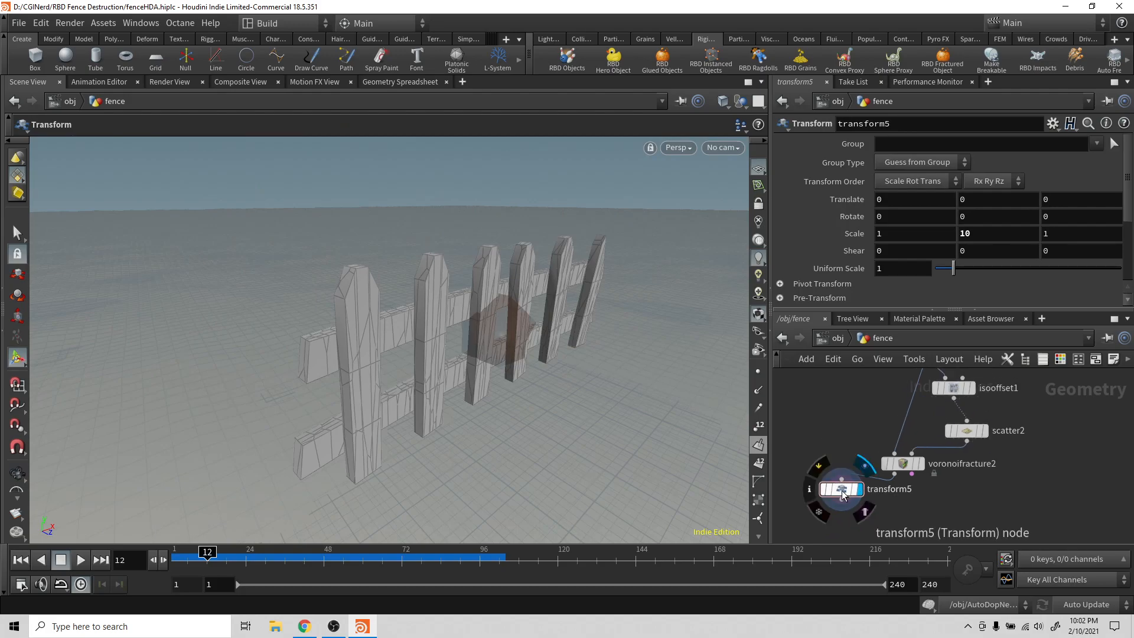
{"action": "left_click_drag", "start_coordinate": [841, 489], "coordinate": [853, 491]}
{"action": "key", "text": "space"}
{"action": "left_click_drag", "start_coordinate": [571, 381], "coordinate": [477, 295]}
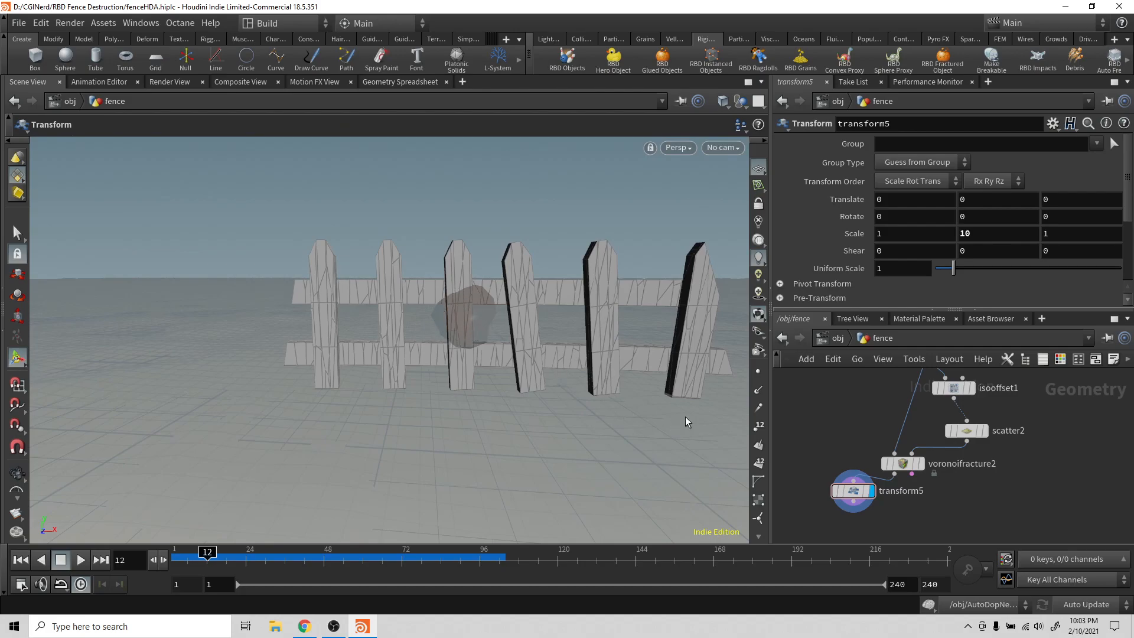
Add a Color node to the network beside blast2.
{"action": "middle_click_drag", "start_coordinate": [1007, 430], "coordinate": [1012, 551]}
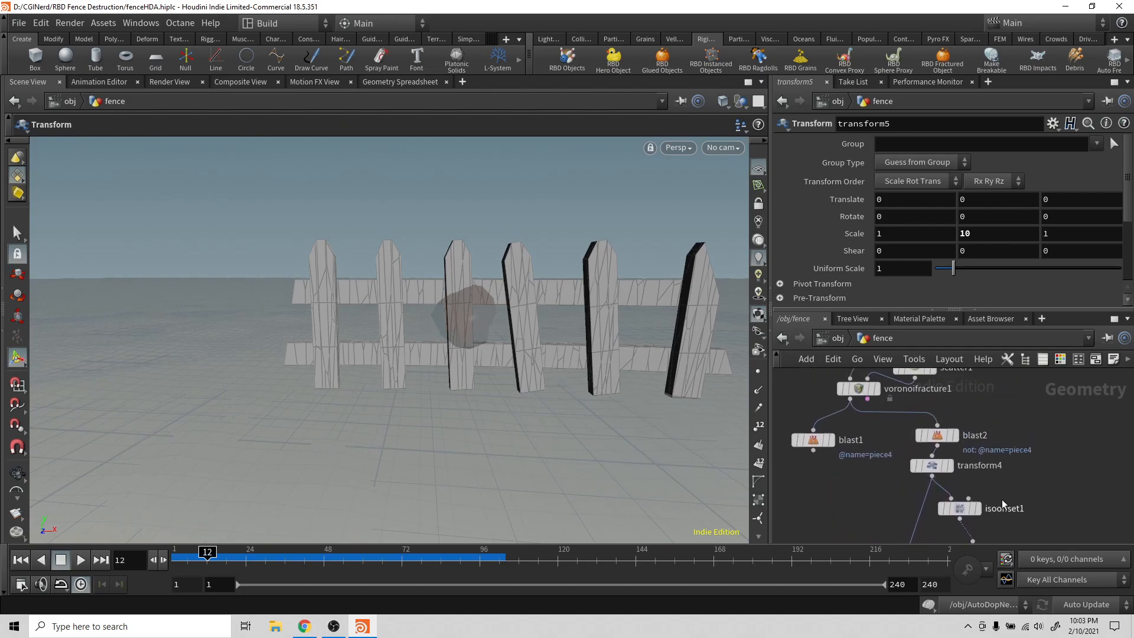
{"action": "key", "text": "Tab"}
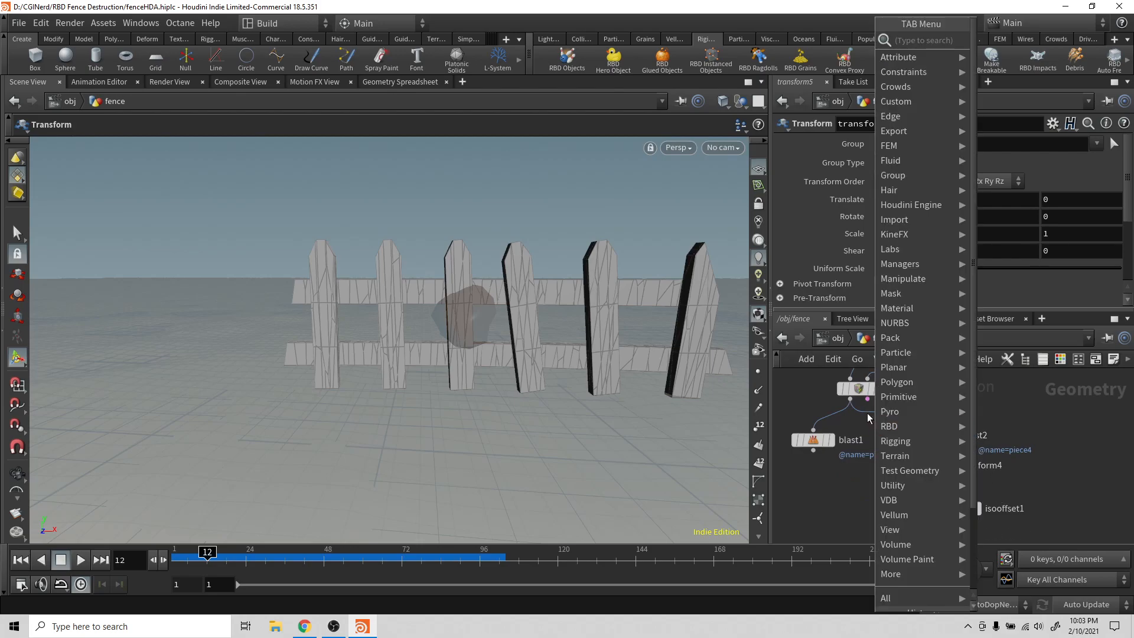
{"action": "type", "text": "color"}
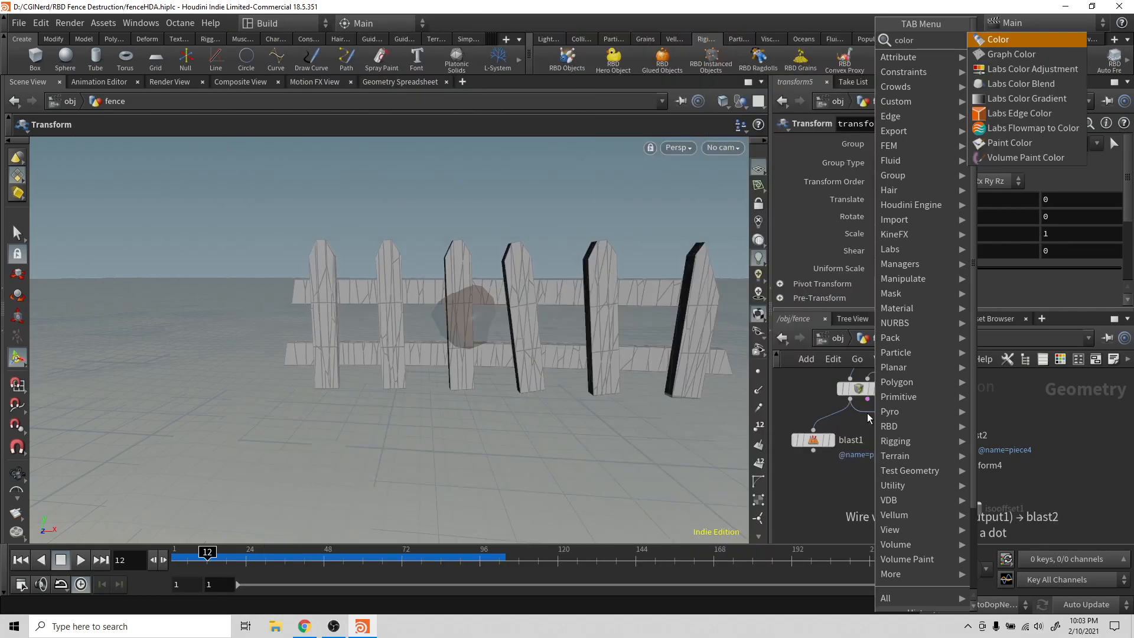
{"action": "key", "text": "Return"}
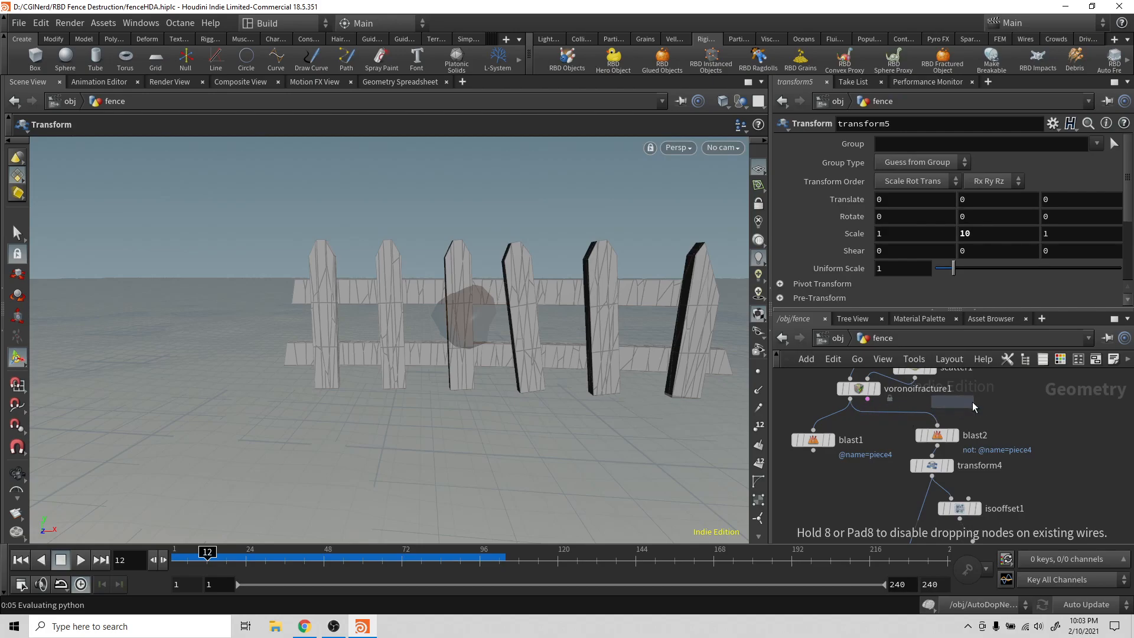
{"action": "left_click", "coordinate": [1011, 409]}
Wire blast2's output into color1 and display color1 next to blast2.
{"action": "left_click_drag", "start_coordinate": [936, 435], "coordinate": [1014, 449]}
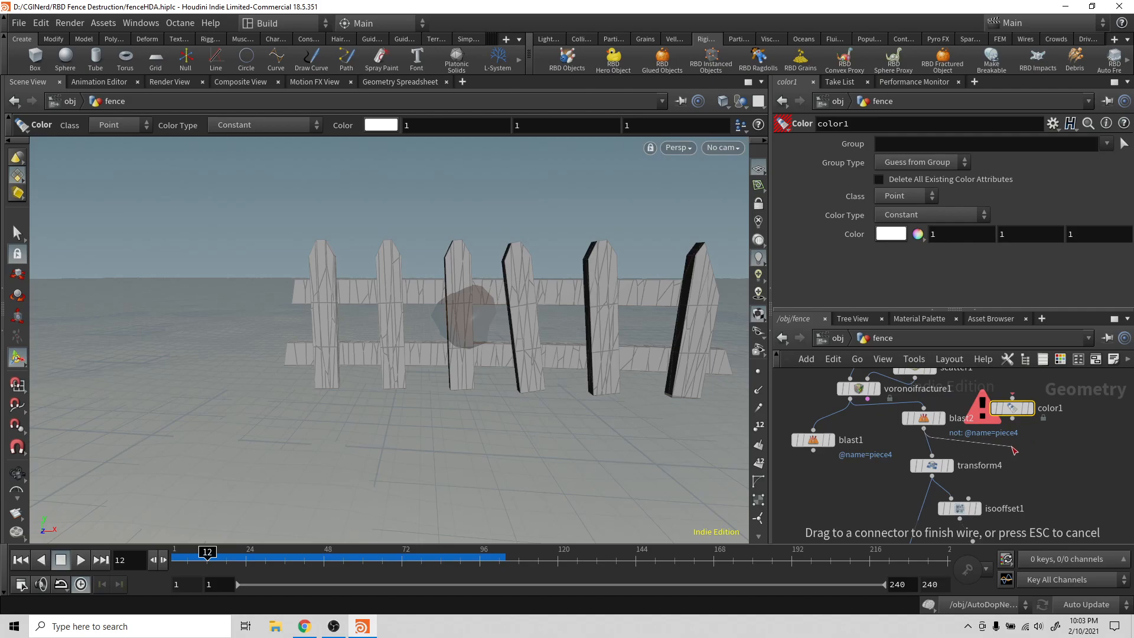
{"action": "left_click_drag", "start_coordinate": [1015, 450], "coordinate": [1013, 442]}
{"action": "left_click", "coordinate": [1012, 399]}
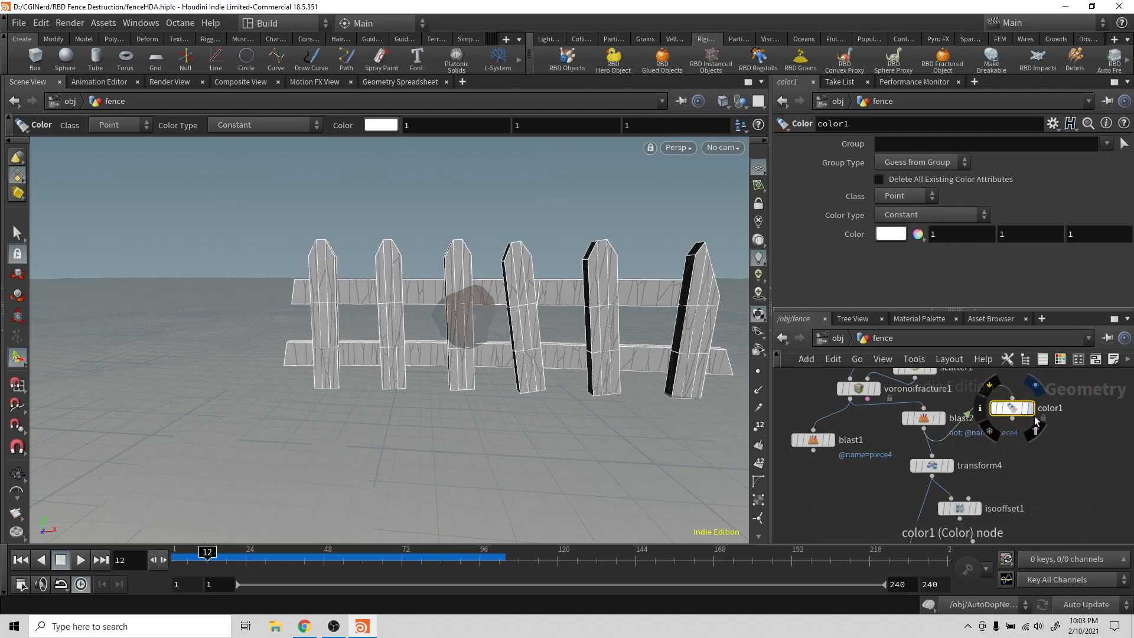
{"action": "left_click_drag", "start_coordinate": [1016, 414], "coordinate": [1009, 424]}
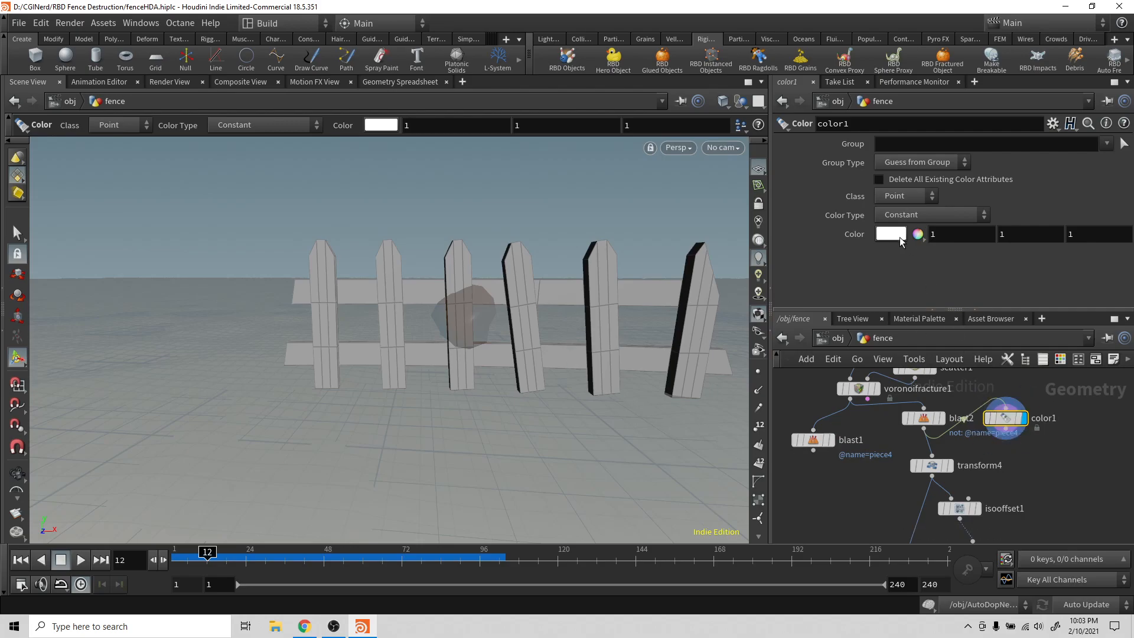
Set color1's constant color to black (0, 0, 0) with the Color Editor.
{"action": "left_click", "coordinate": [889, 234]}
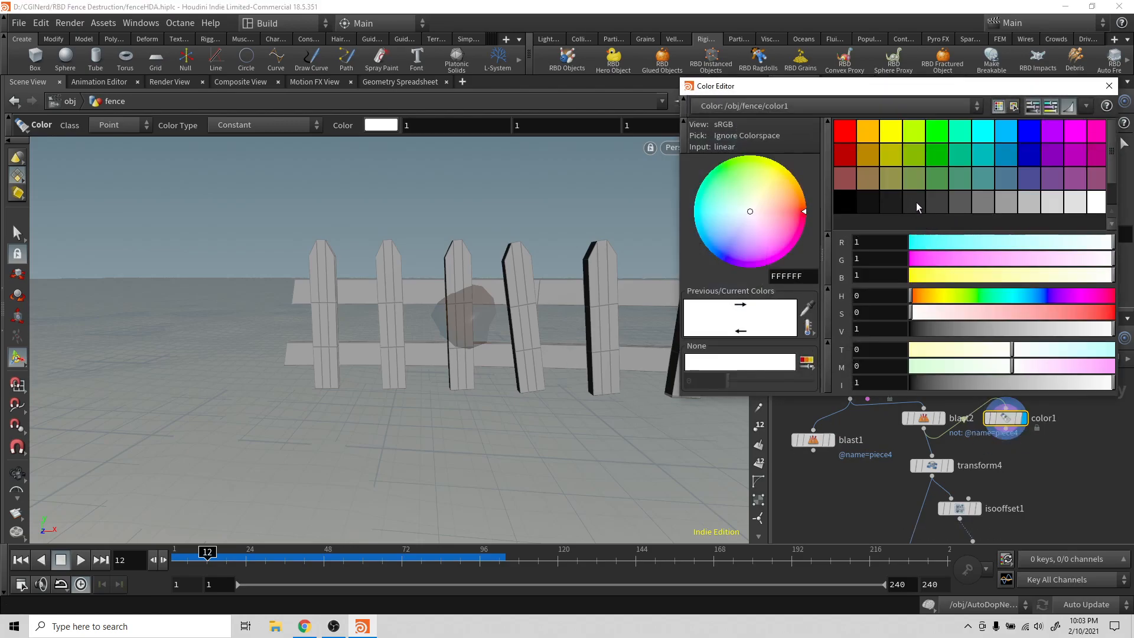
{"action": "left_click", "coordinate": [916, 202]}
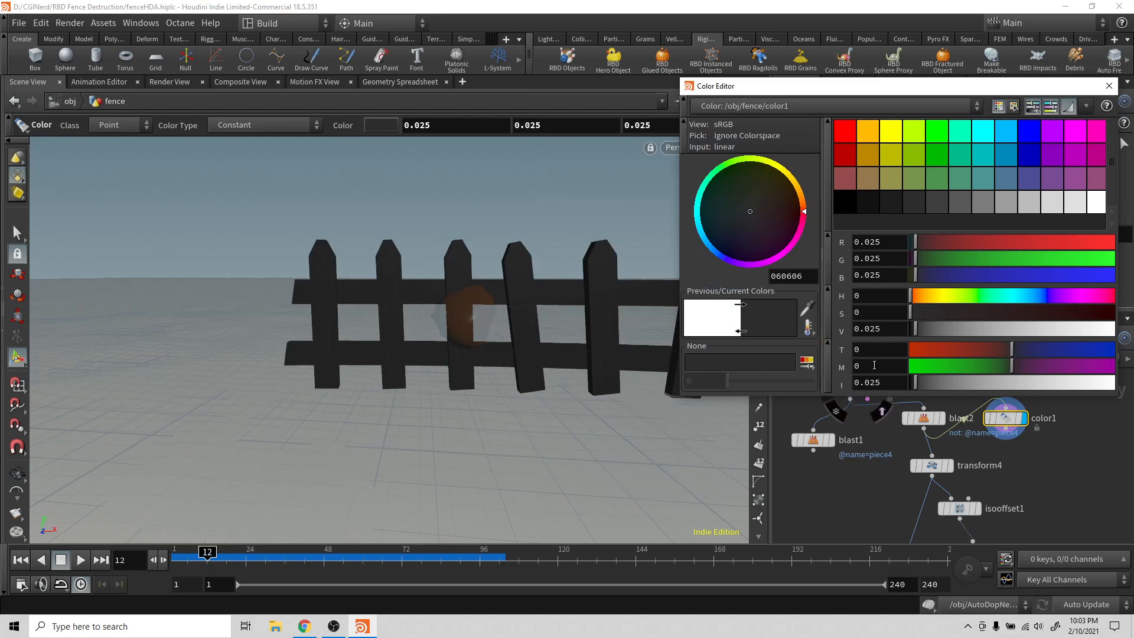
{"action": "left_click", "coordinate": [858, 196]}
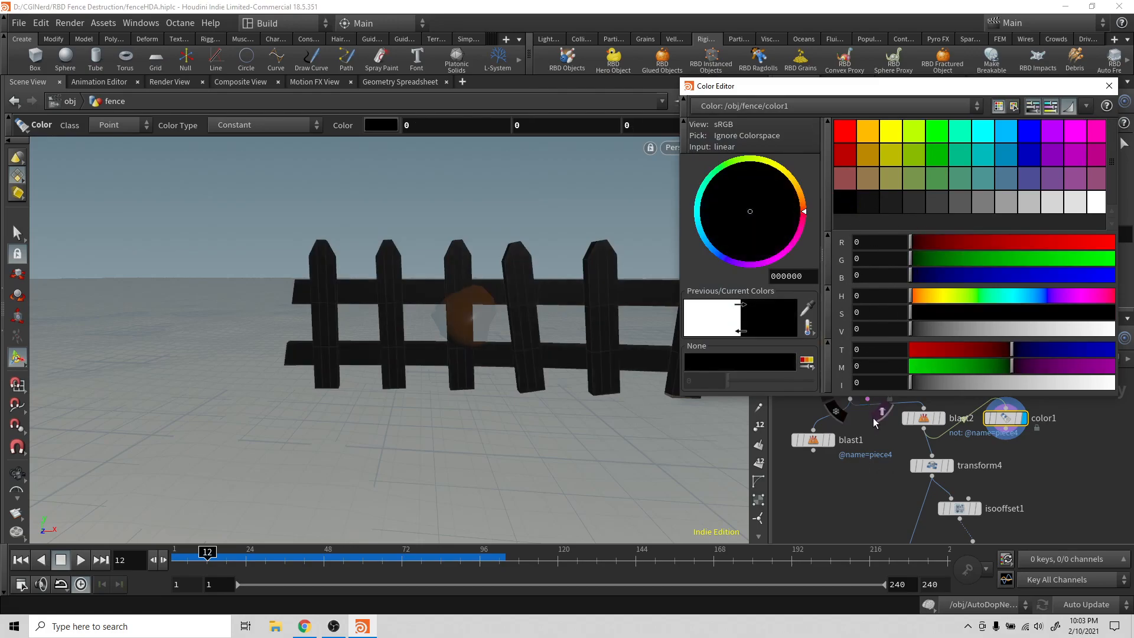
{"action": "left_click", "coordinate": [1109, 86]}
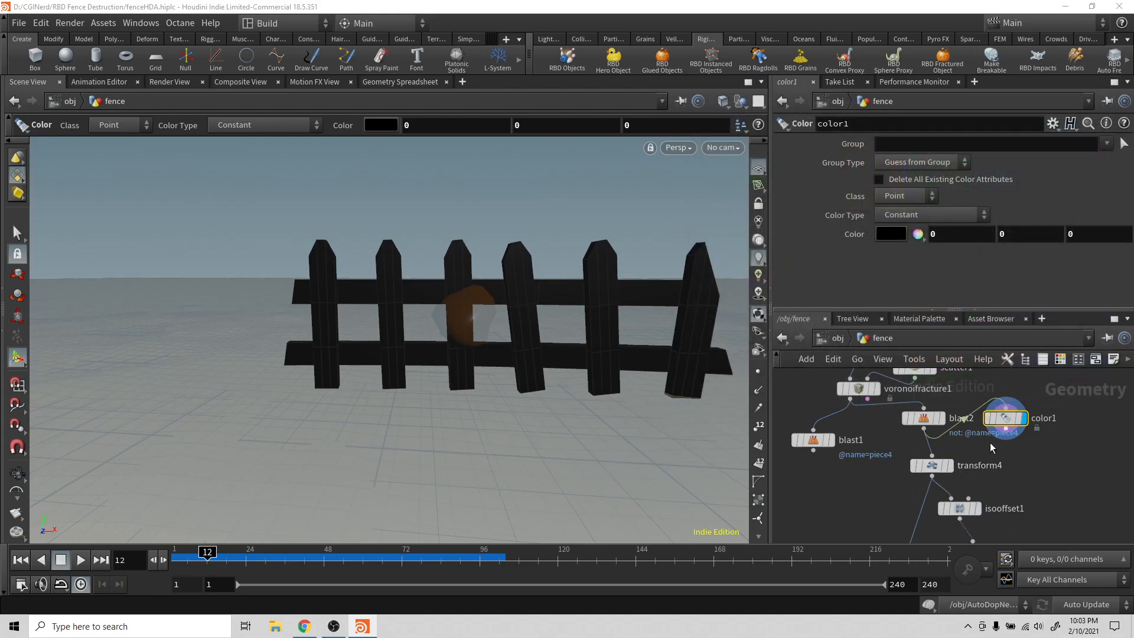
Add a Paint Color node below color1, fed by its output, and display it.
{"action": "left_click", "coordinate": [1004, 427]}
{"action": "key", "text": "Tab"}
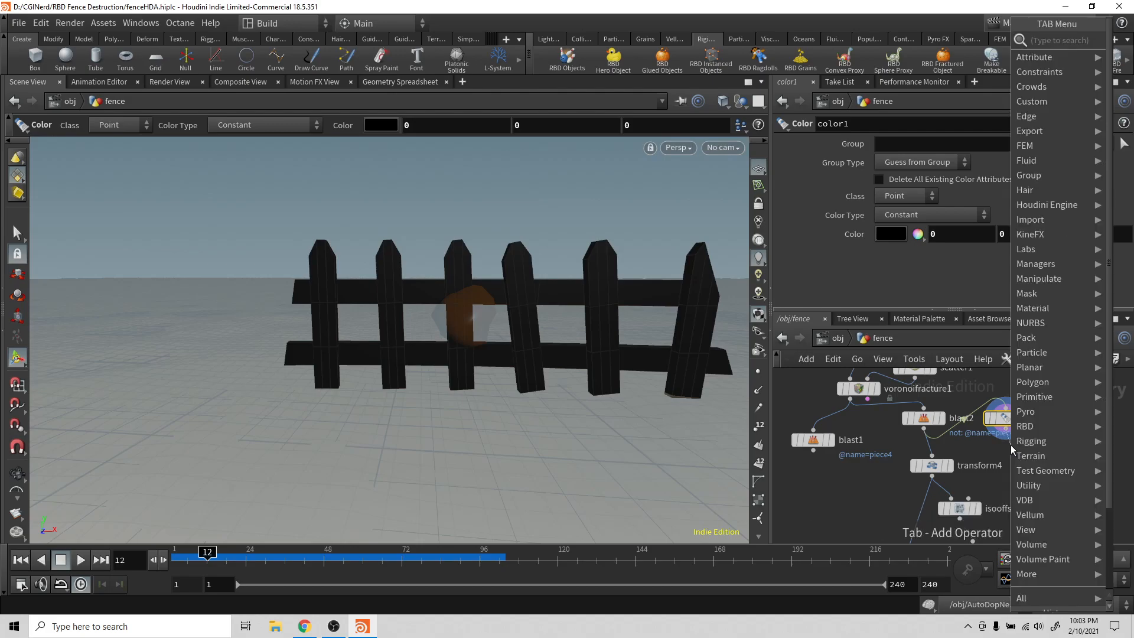
{"action": "type", "text": "point"}
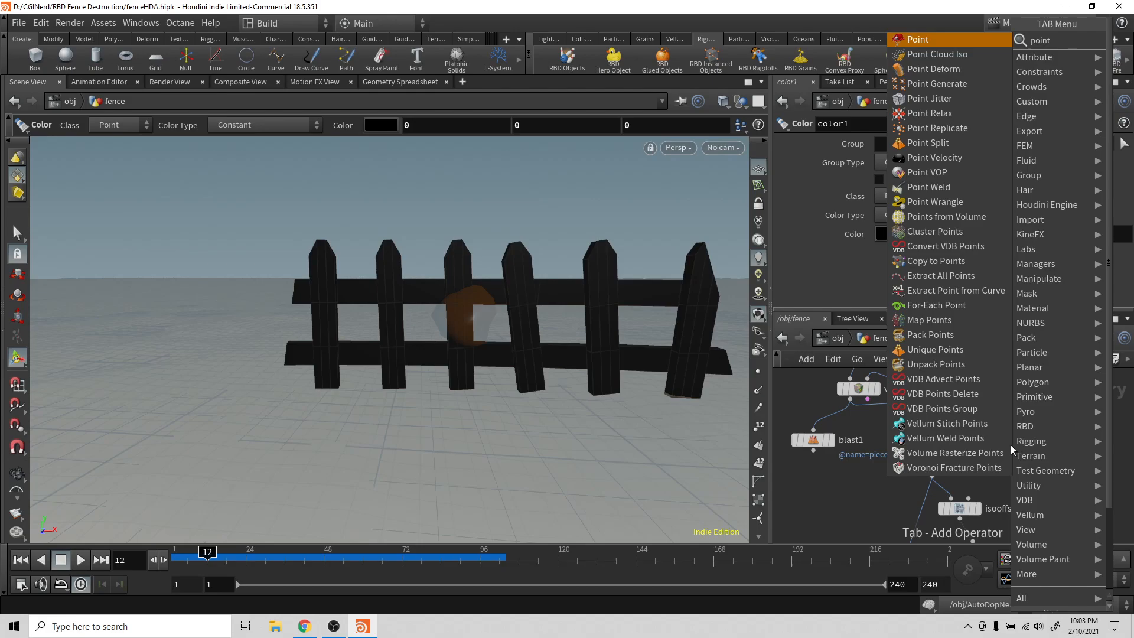
{"action": "key", "text": "BackSpace"}
{"action": "key", "text": "BackSpace"}
{"action": "key", "text": "BackSpace"}
{"action": "key", "text": "BackSpace"}
{"action": "key", "text": "BackSpace"}
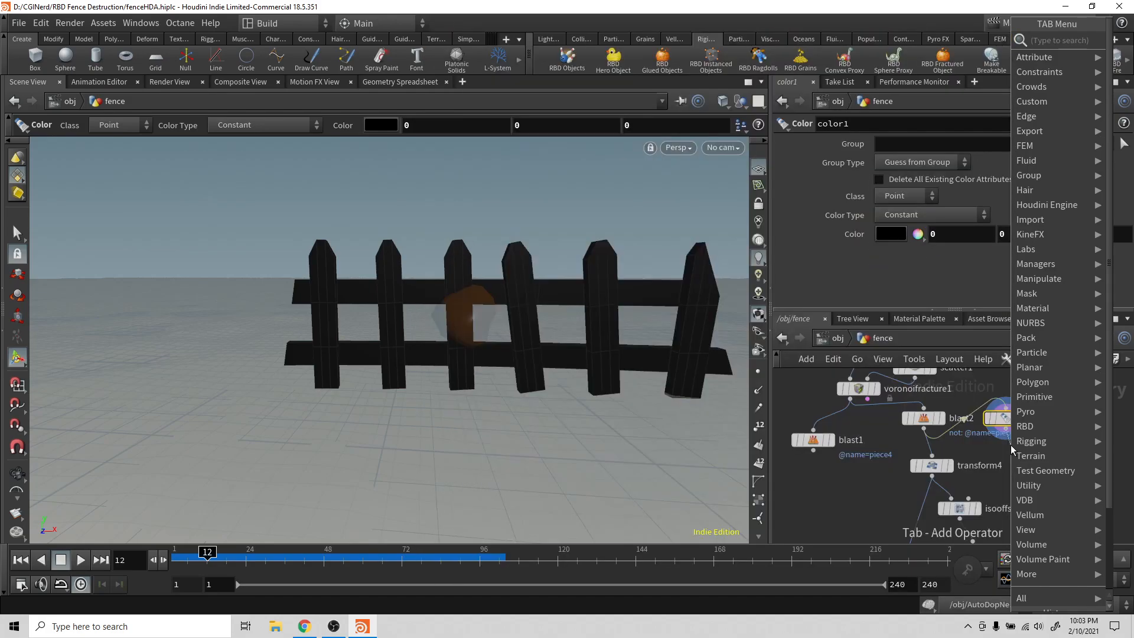
{"action": "type", "text": "paint"}
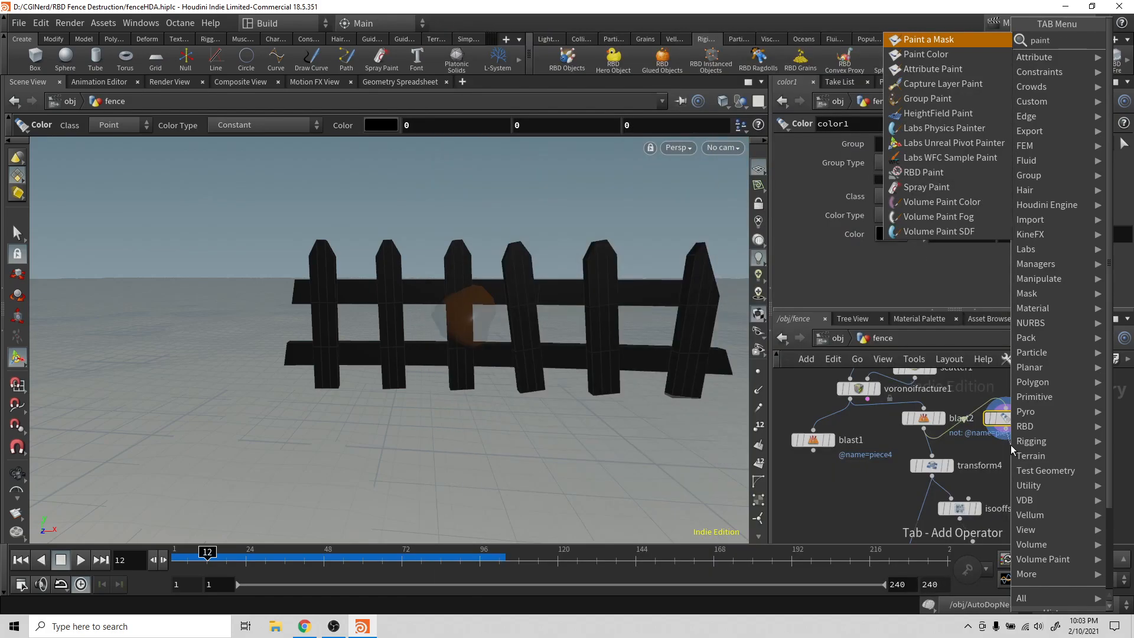
{"action": "key", "text": "Down"}
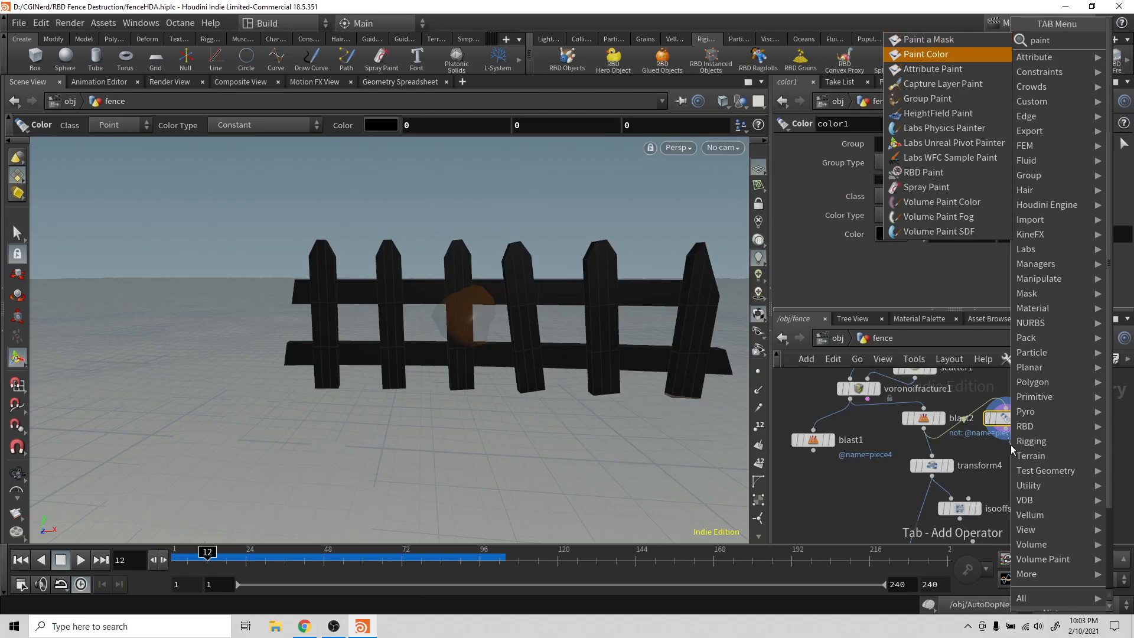
{"action": "key", "text": "Return"}
{"action": "left_click", "coordinate": [1029, 463]}
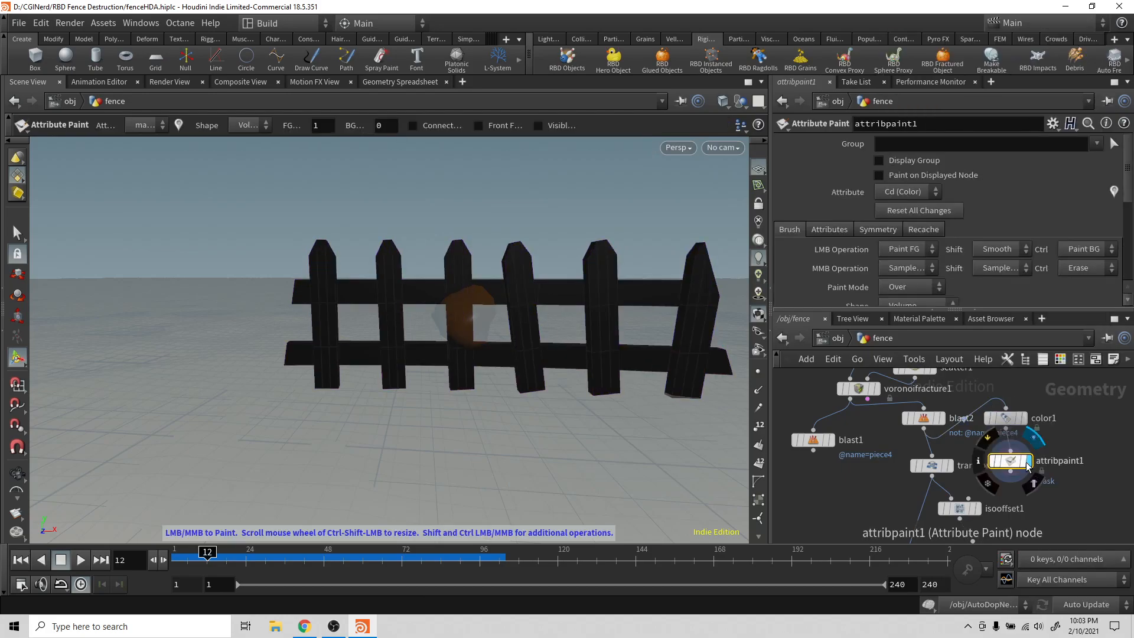
Paint the upper rail white where it passes the boulder, covering the section around the impact point.
{"action": "mouse_move", "coordinate": [457, 309]}
{"action": "left_mouse_down"}
{"action": "mouse_move", "coordinate": [455, 300]}
{"action": "mouse_move", "coordinate": [446, 304]}
{"action": "mouse_move", "coordinate": [463, 308]}
{"action": "mouse_move", "coordinate": [438, 309]}
{"action": "mouse_move", "coordinate": [660, 318]}
{"action": "left_mouse_up"}
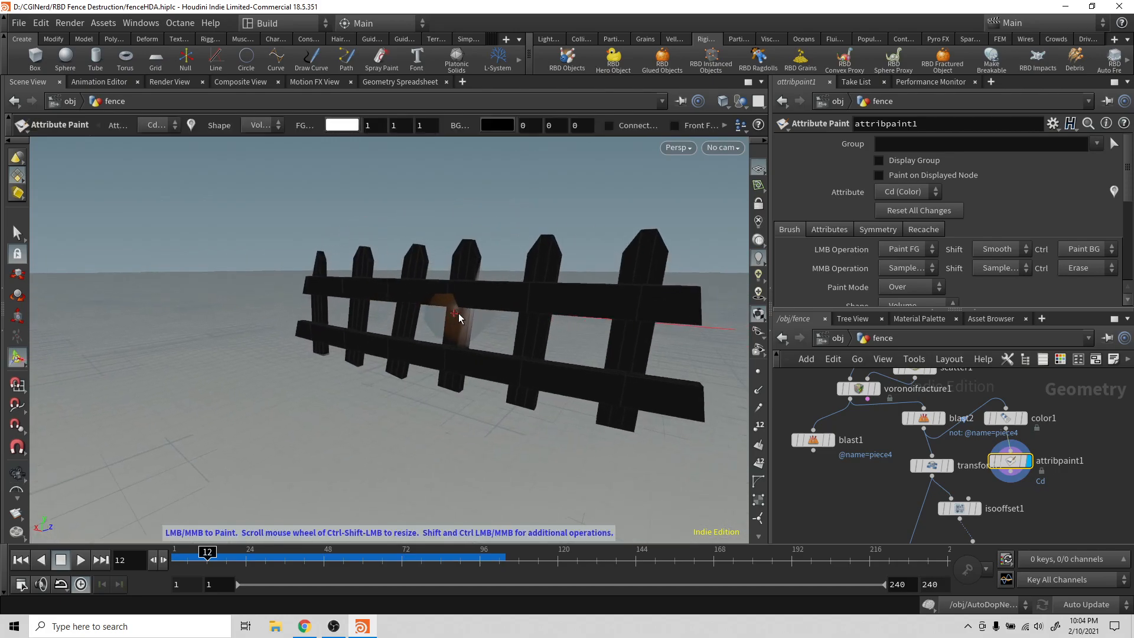
{"action": "mouse_move", "coordinate": [459, 311]}
{"action": "left_mouse_down"}
{"action": "mouse_move", "coordinate": [526, 301]}
{"action": "mouse_move", "coordinate": [448, 312]}
{"action": "mouse_move", "coordinate": [664, 366]}
{"action": "mouse_move", "coordinate": [821, 363]}
{"action": "mouse_move", "coordinate": [534, 367]}
{"action": "mouse_move", "coordinate": [526, 387]}
{"action": "left_mouse_up"}
{"action": "mouse_move", "coordinate": [462, 301]}
{"action": "left_mouse_down"}
{"action": "mouse_move", "coordinate": [457, 291]}
{"action": "mouse_move", "coordinate": [480, 326]}
{"action": "mouse_move", "coordinate": [468, 388]}
{"action": "left_mouse_up"}
{"action": "scroll", "coordinate": [443, 306], "scroll_direction": "up", "scroll_amount": 8, "text": "alt"}
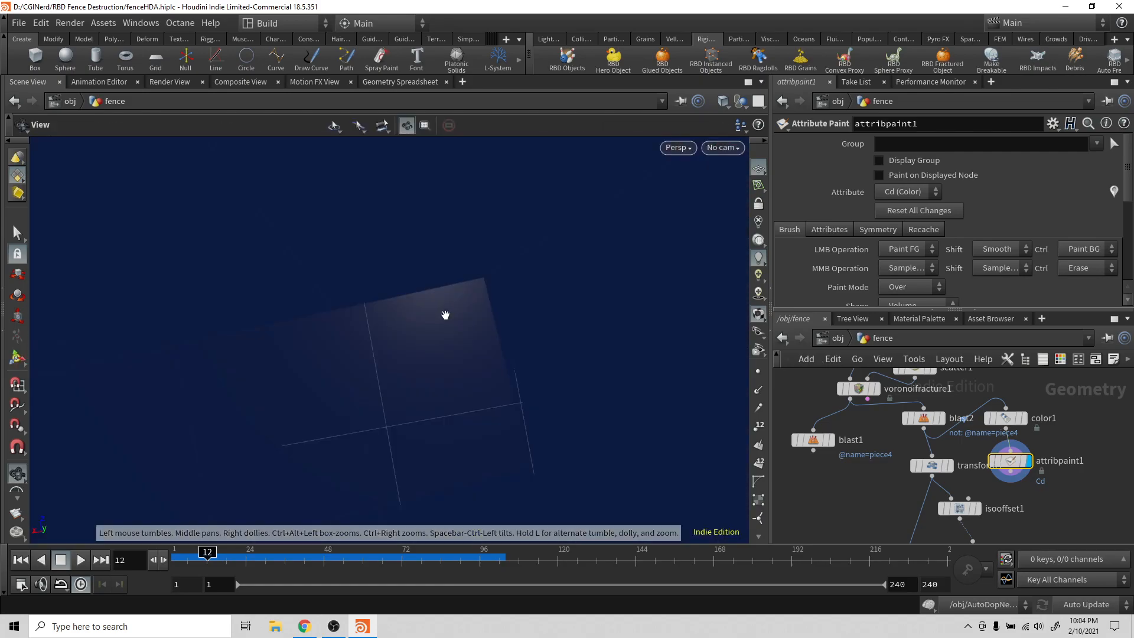
{"action": "scroll", "coordinate": [445, 314], "scroll_direction": "down", "scroll_amount": 6, "text": "alt"}
{"action": "left_click_drag", "start_coordinate": [500, 343], "coordinate": [469, 250], "text": "alt"}
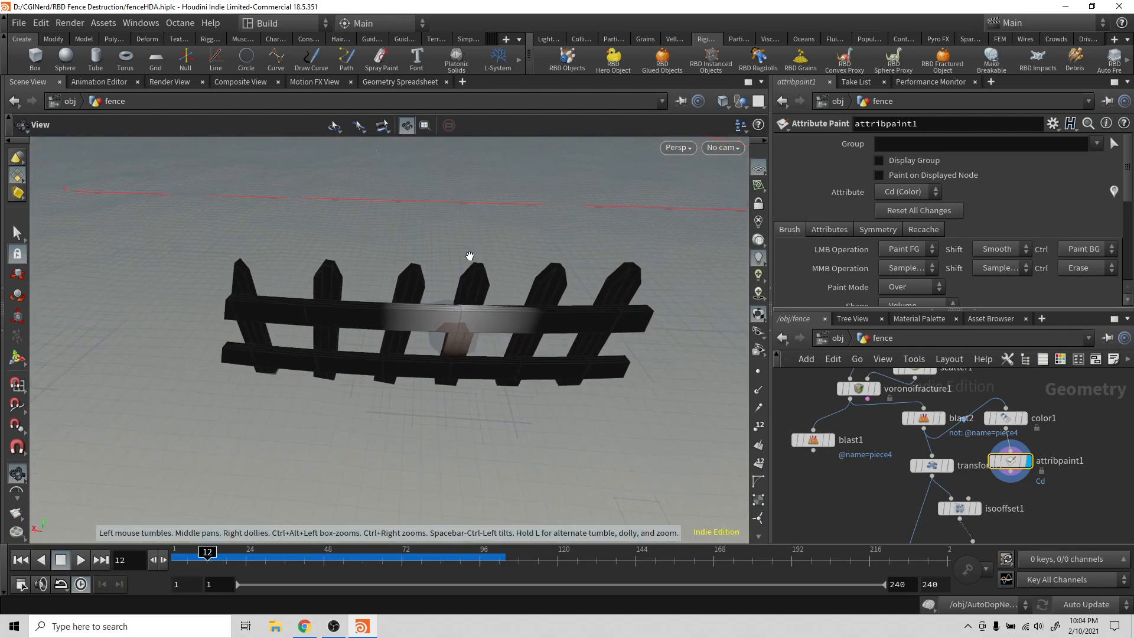
{"action": "scroll", "coordinate": [473, 351], "scroll_direction": "up", "scroll_amount": 6, "text": "alt"}
{"action": "scroll", "coordinate": [478, 341], "scroll_direction": "down", "scroll_amount": 3, "text": "alt"}
{"action": "key", "text": "Return"}
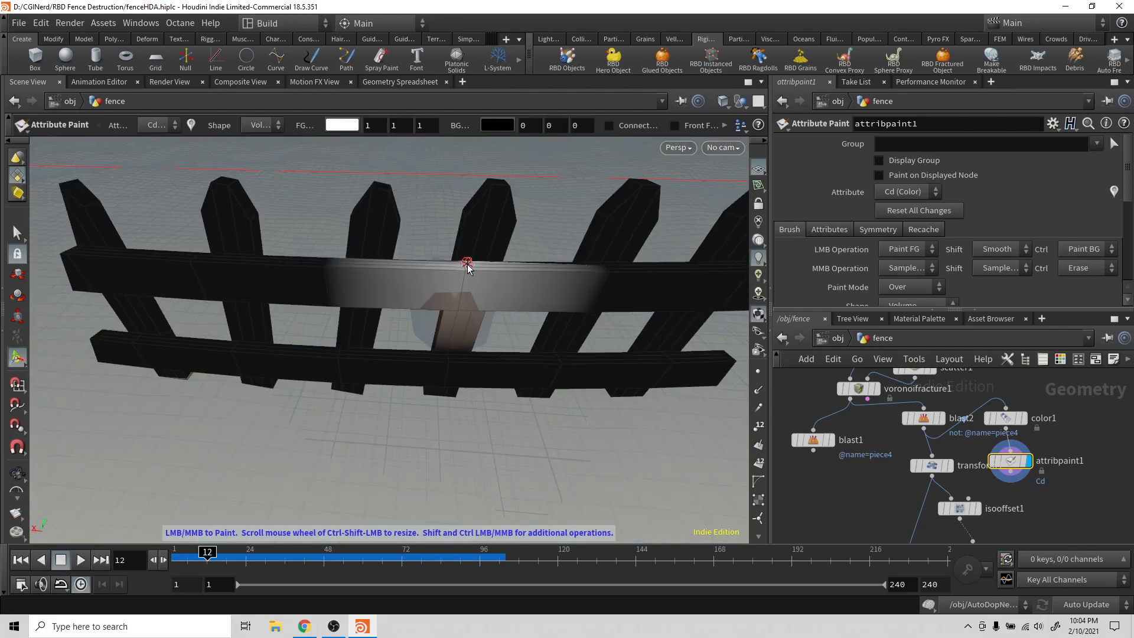
Paint the picket in front of the boulder white from its tip down to the lower rail.
{"action": "mouse_move", "coordinate": [467, 285]}
{"action": "left_mouse_down", "text": "alt"}
{"action": "mouse_move", "coordinate": [468, 253]}
{"action": "mouse_move", "coordinate": [466, 317]}
{"action": "mouse_move", "coordinate": [468, 240]}
{"action": "mouse_move", "coordinate": [458, 295]}
{"action": "mouse_move", "coordinate": [552, 375]}
{"action": "mouse_move", "coordinate": [701, 392]}
{"action": "mouse_move", "coordinate": [732, 385]}
{"action": "mouse_move", "coordinate": [690, 400]}
{"action": "mouse_move", "coordinate": [721, 329]}
{"action": "mouse_move", "coordinate": [673, 298]}
{"action": "mouse_move", "coordinate": [620, 319]}
{"action": "mouse_move", "coordinate": [435, 311]}
{"action": "mouse_move", "coordinate": [543, 329]}
{"action": "mouse_move", "coordinate": [587, 356]}
{"action": "mouse_move", "coordinate": [577, 374]}
{"action": "left_mouse_up", "text": "alt"}
{"action": "key", "text": "Escape"}
{"action": "key", "text": "Return"}
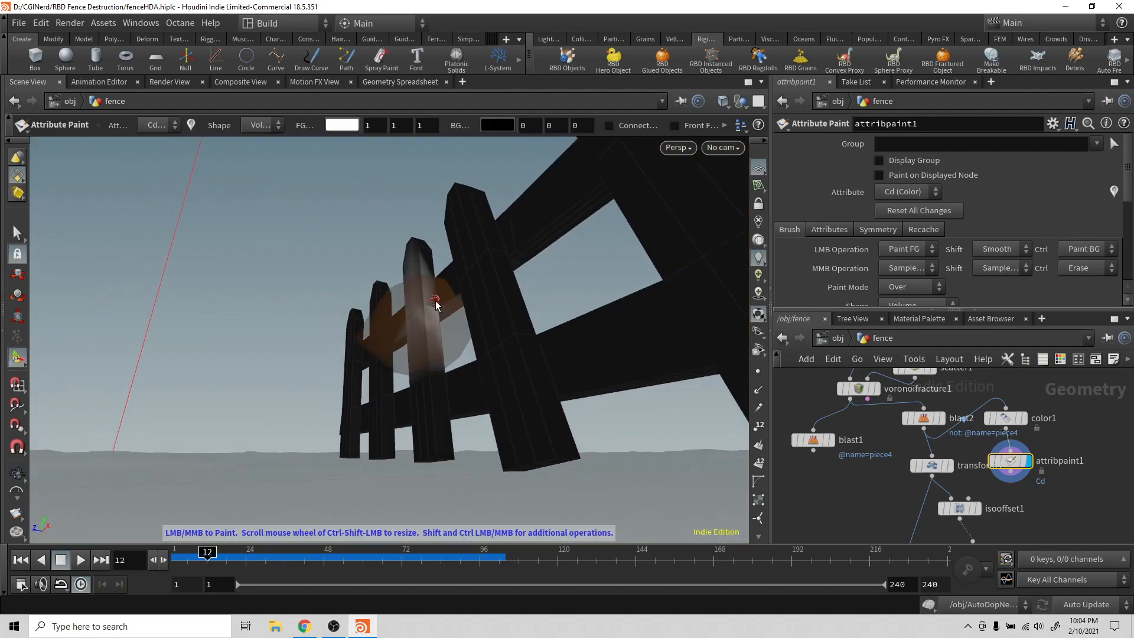
{"action": "mouse_move", "coordinate": [436, 291]}
{"action": "left_mouse_down"}
{"action": "mouse_move", "coordinate": [435, 275]}
{"action": "mouse_move", "coordinate": [445, 328]}
{"action": "mouse_move", "coordinate": [409, 426]}
{"action": "mouse_move", "coordinate": [256, 430]}
{"action": "mouse_move", "coordinate": [569, 398]}
{"action": "mouse_move", "coordinate": [569, 379]}
{"action": "mouse_move", "coordinate": [558, 392]}
{"action": "left_mouse_up"}
{"action": "key", "text": "Escape"}
{"action": "key", "text": "Return"}
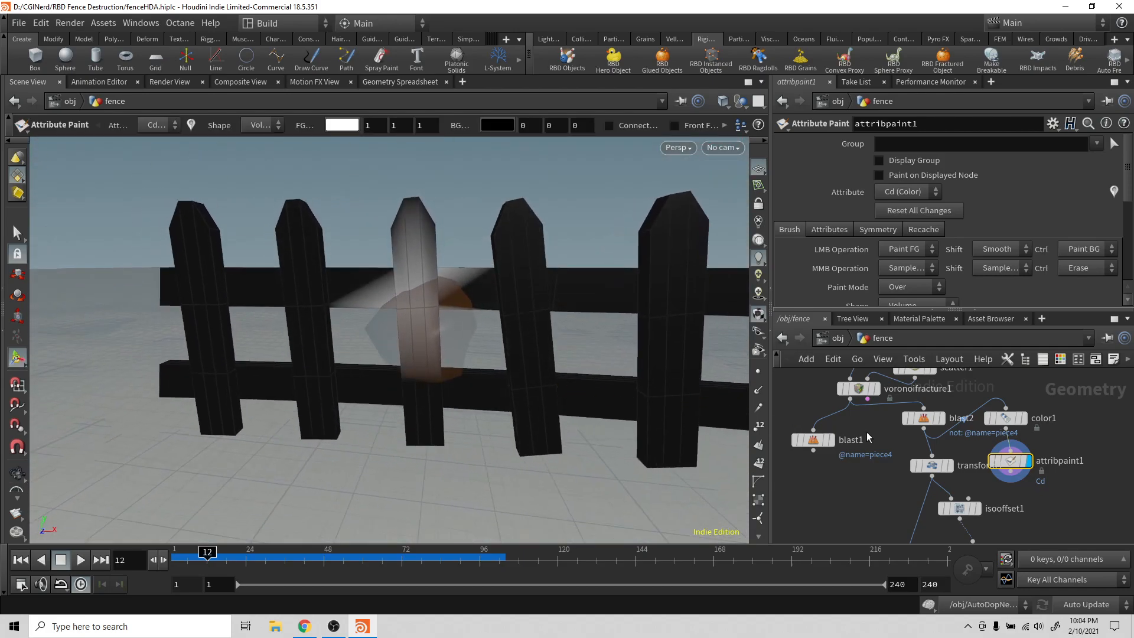
Add a Scatter node below attribpaint1, fed by its output, and display it.
{"action": "left_click", "coordinate": [1014, 477]}
{"action": "key", "text": "Tab"}
{"action": "type", "text": "sca"}
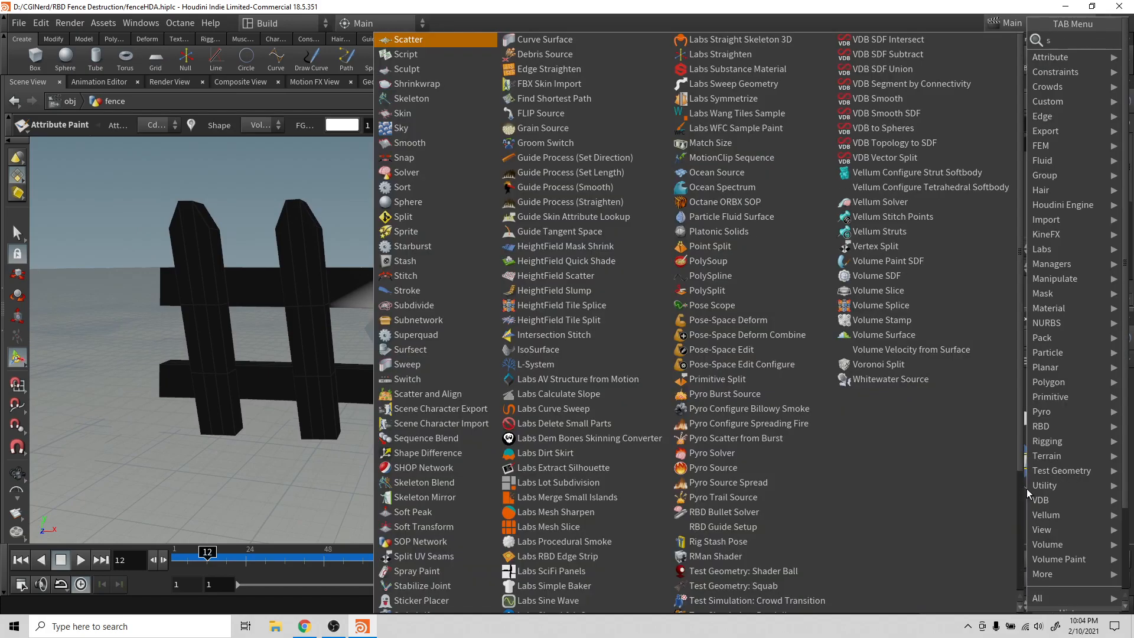
{"action": "key", "text": "Return"}
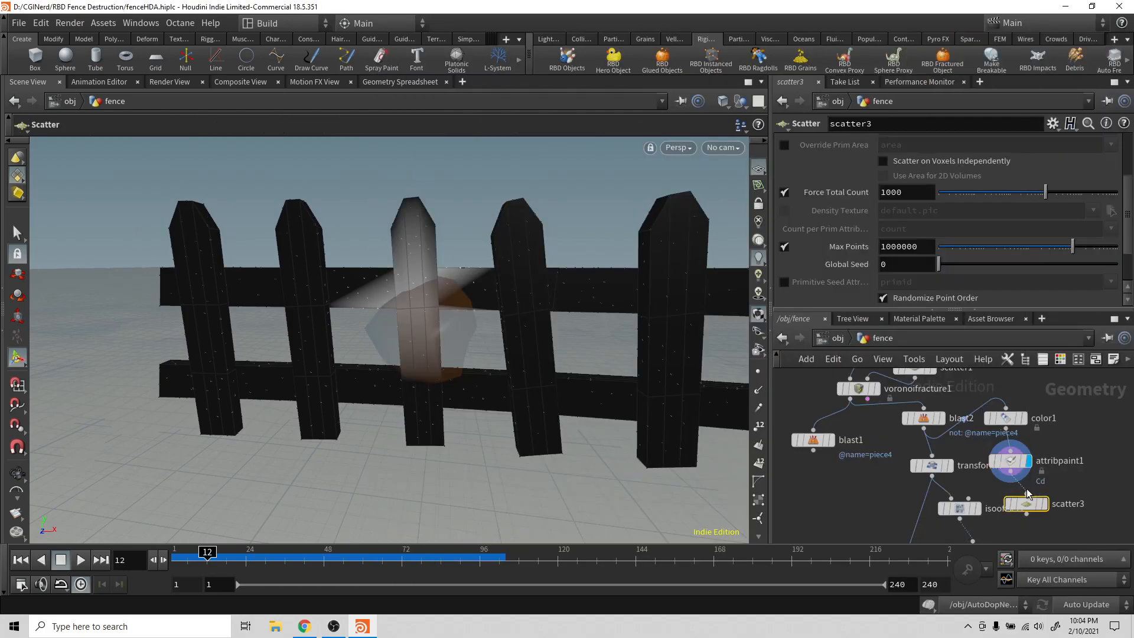
{"action": "left_click", "coordinate": [1047, 504]}
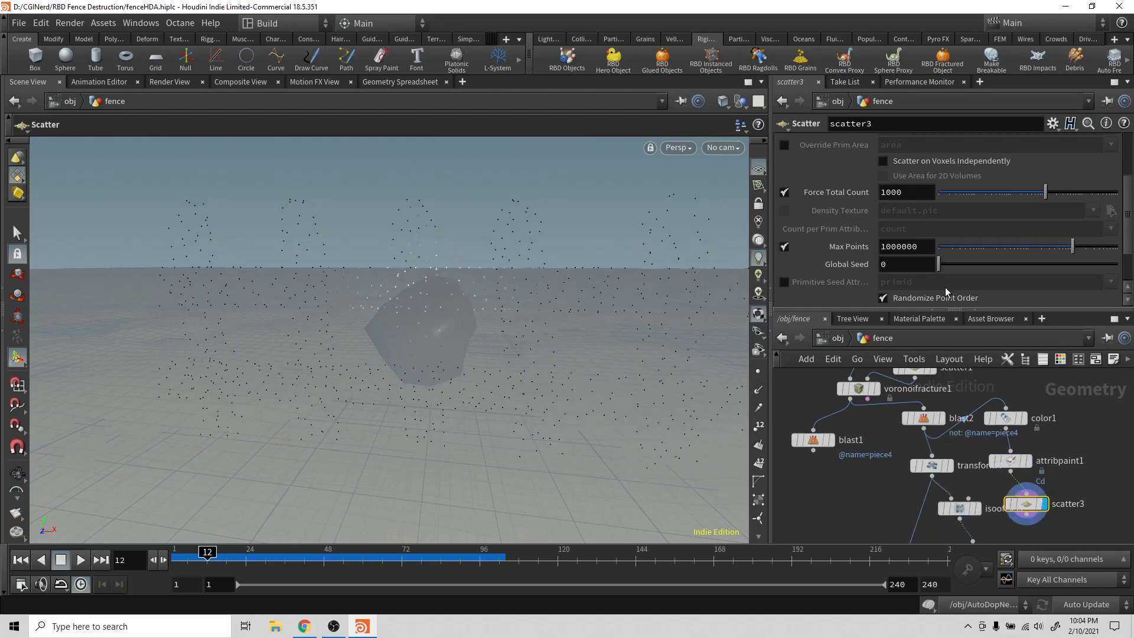
Enable the Density Attribute on scatter3 and set it to Cd so points follow the painted colour.
{"action": "scroll", "coordinate": [885, 210], "scroll_direction": "up", "scroll_amount": 3}
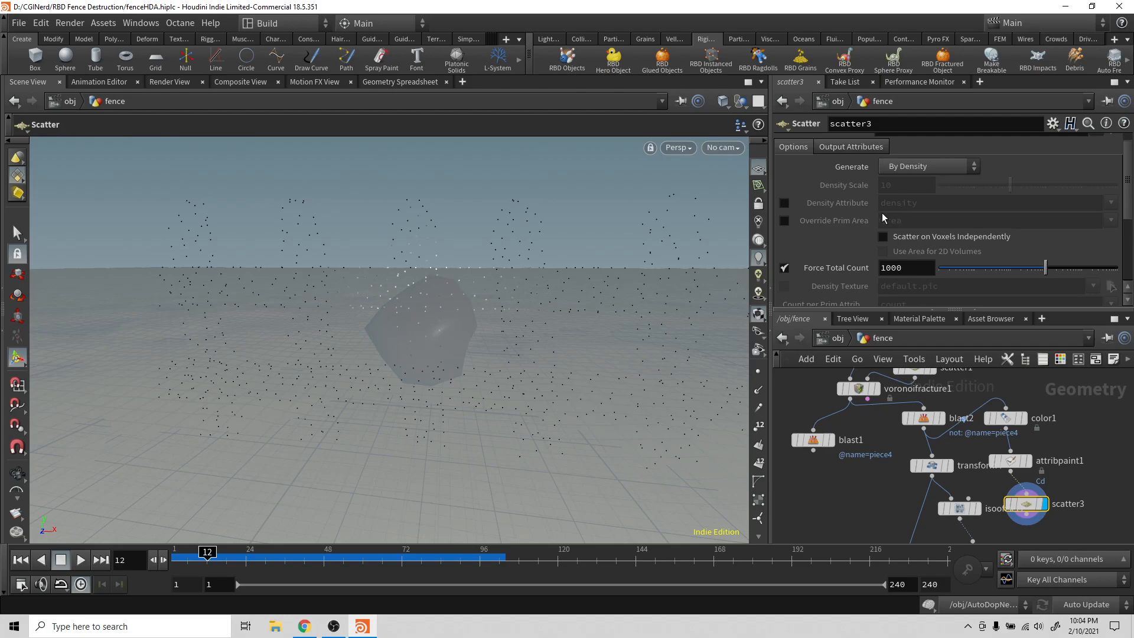
{"action": "left_click", "coordinate": [785, 203]}
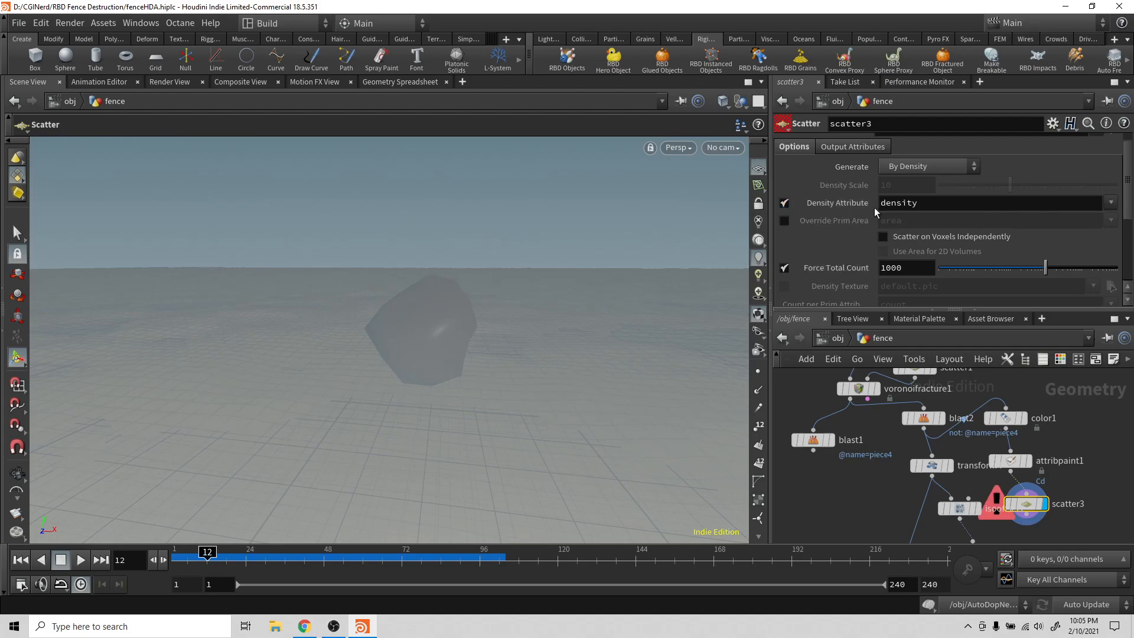
{"action": "double_click", "coordinate": [927, 203]}
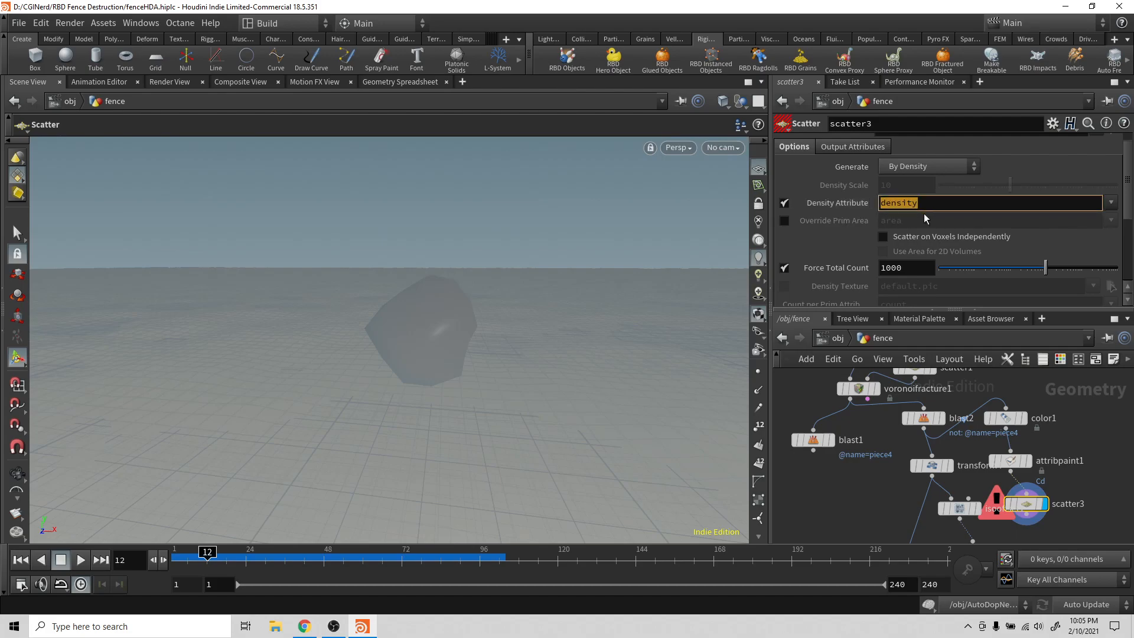
{"action": "type", "text": "C"}
{"action": "key", "text": "Return"}
{"action": "key", "text": "Escape"}
{"action": "left_click_drag", "start_coordinate": [410, 278], "coordinate": [493, 304]}
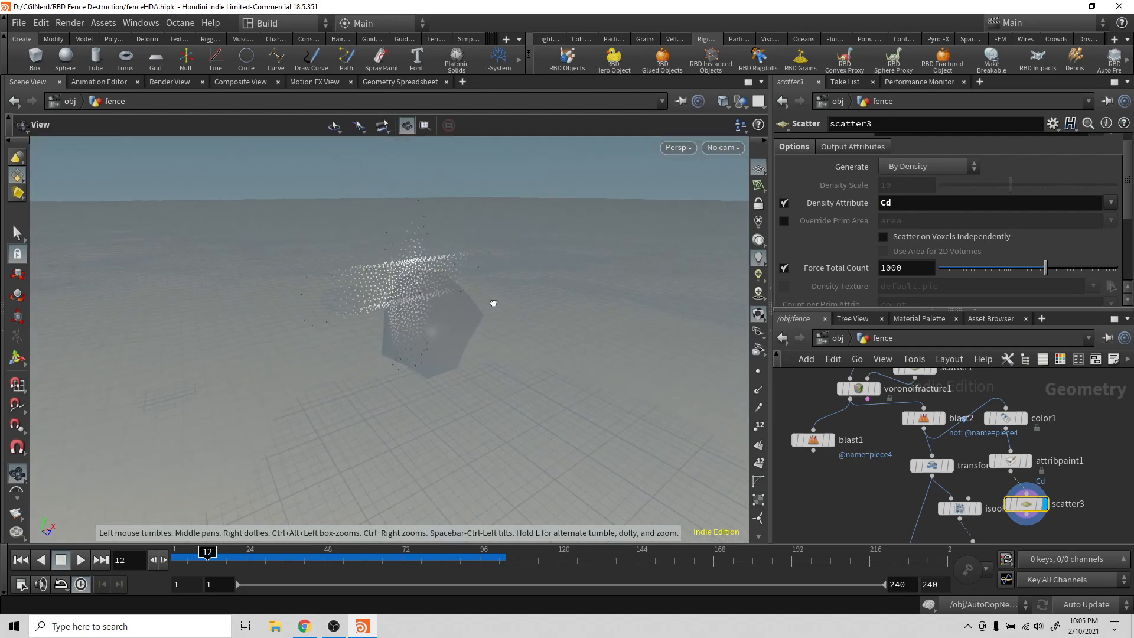
{"action": "key", "text": "Return"}
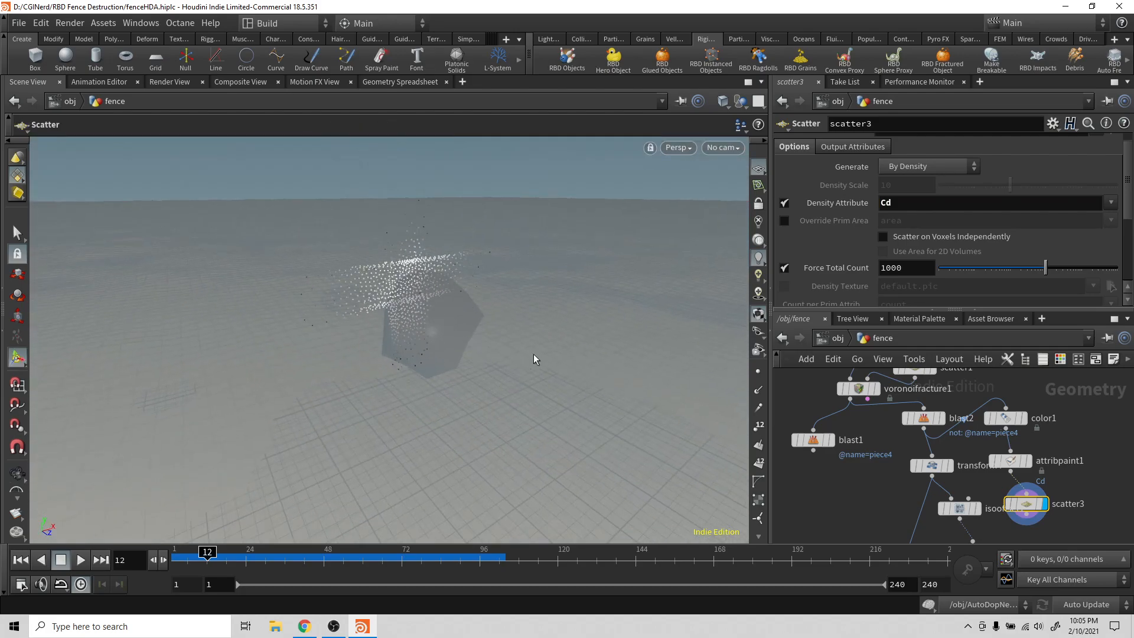
Set scatter3's Force Total Count to 500.
{"action": "left_click", "coordinate": [922, 267]}
{"action": "type", "text": "500"}
{"action": "key", "text": "Return"}
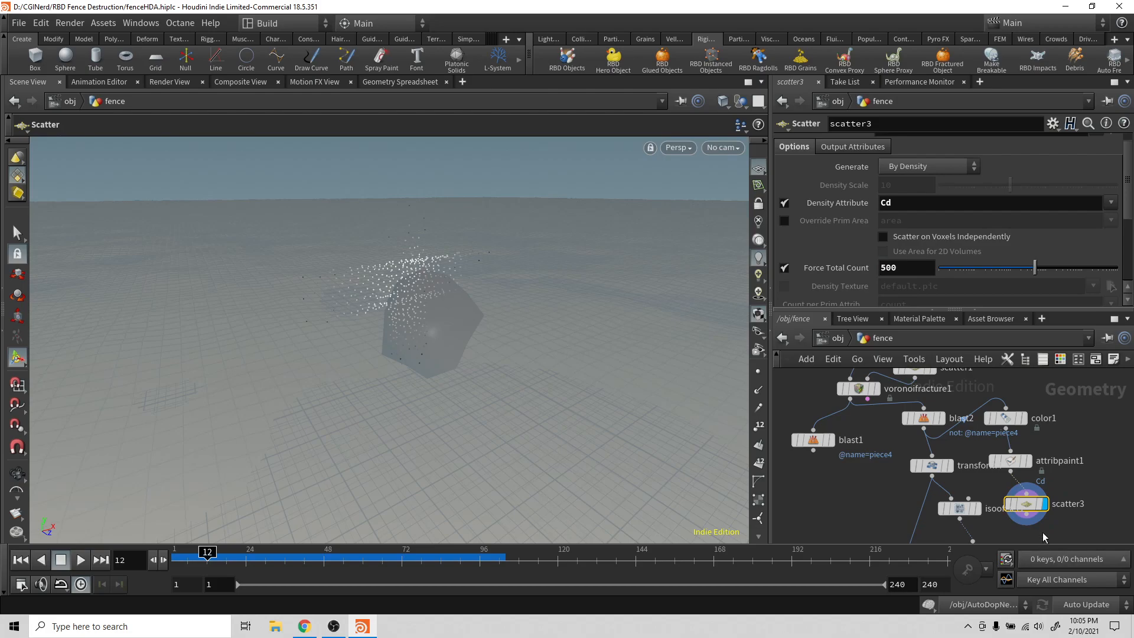
Insert a Merge node between scatter2 and voronoifracture2, connect scatter3 to it as well, and display the merge.
{"action": "middle_click_drag", "start_coordinate": [1046, 483], "coordinate": [1035, 410]}
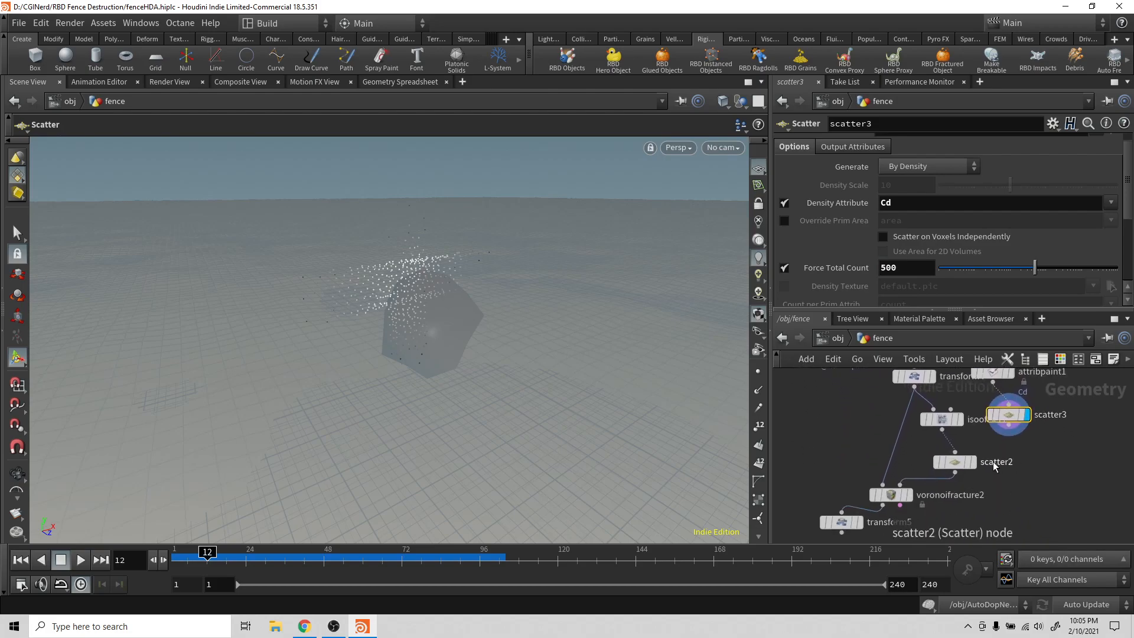
{"action": "key", "text": "Tab"}
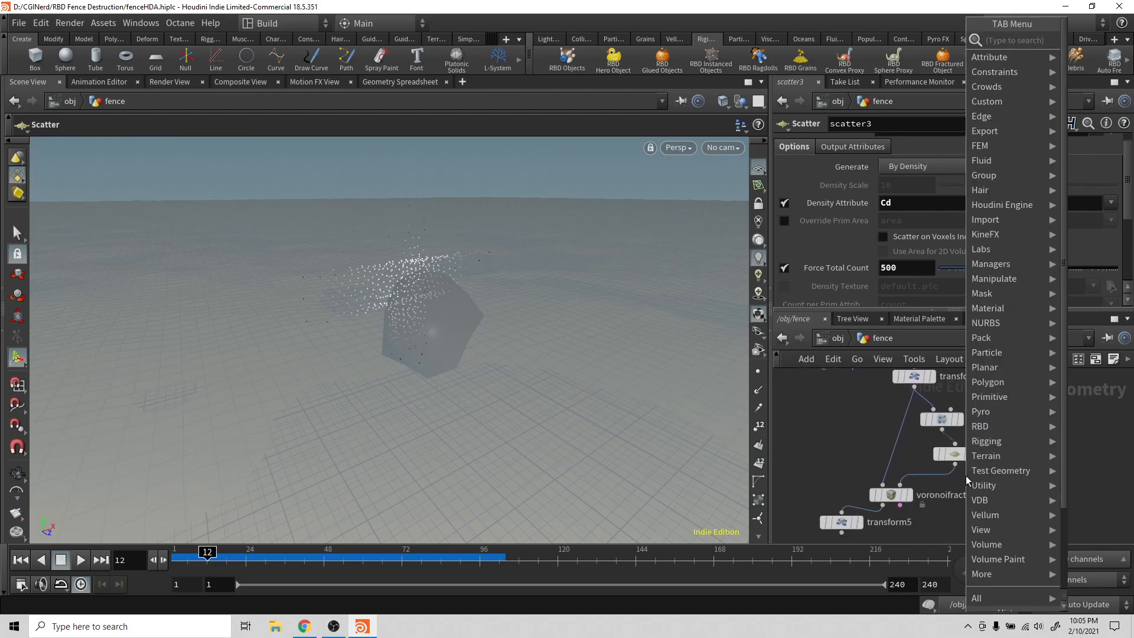
{"action": "type", "text": "merge"}
{"action": "key", "text": "Return"}
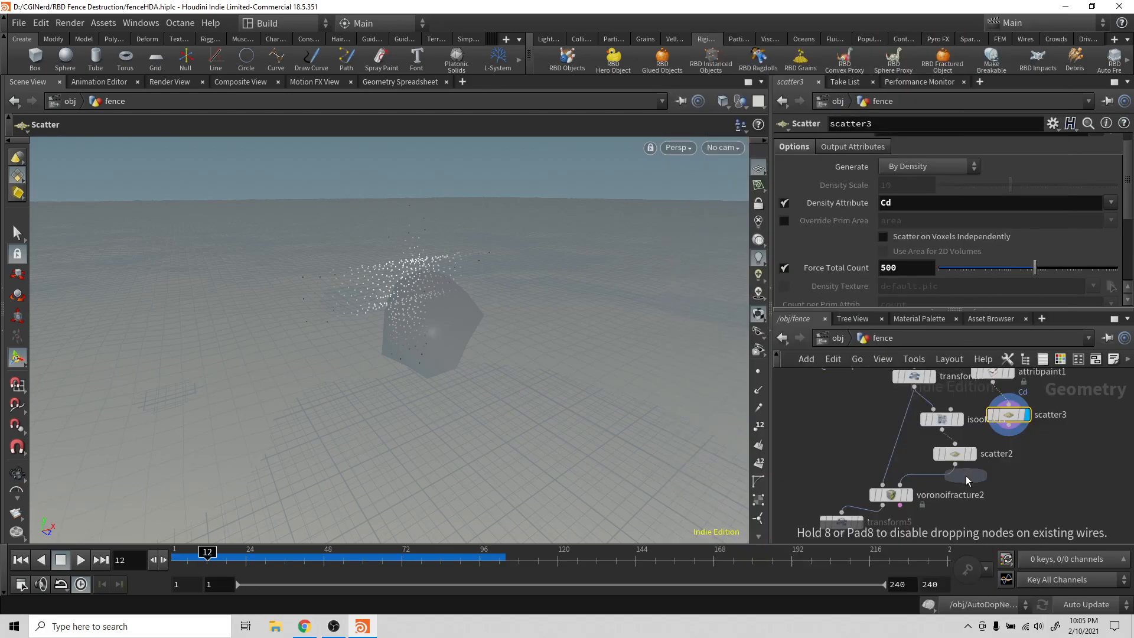
{"action": "left_click", "coordinate": [942, 489]}
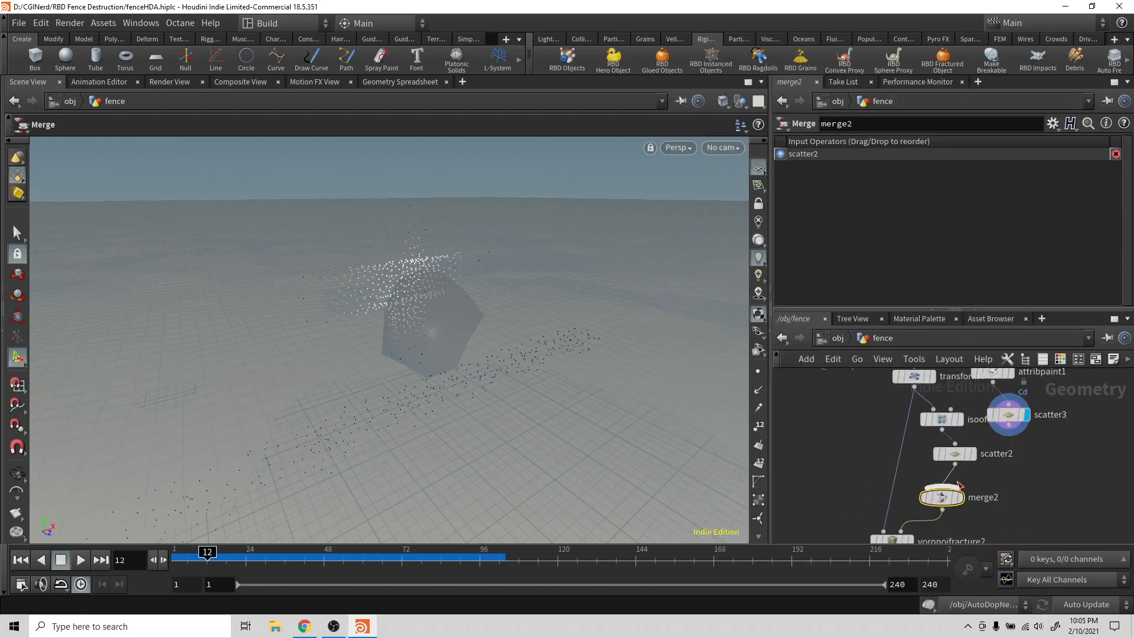
{"action": "left_click_drag", "start_coordinate": [1009, 427], "coordinate": [961, 501]}
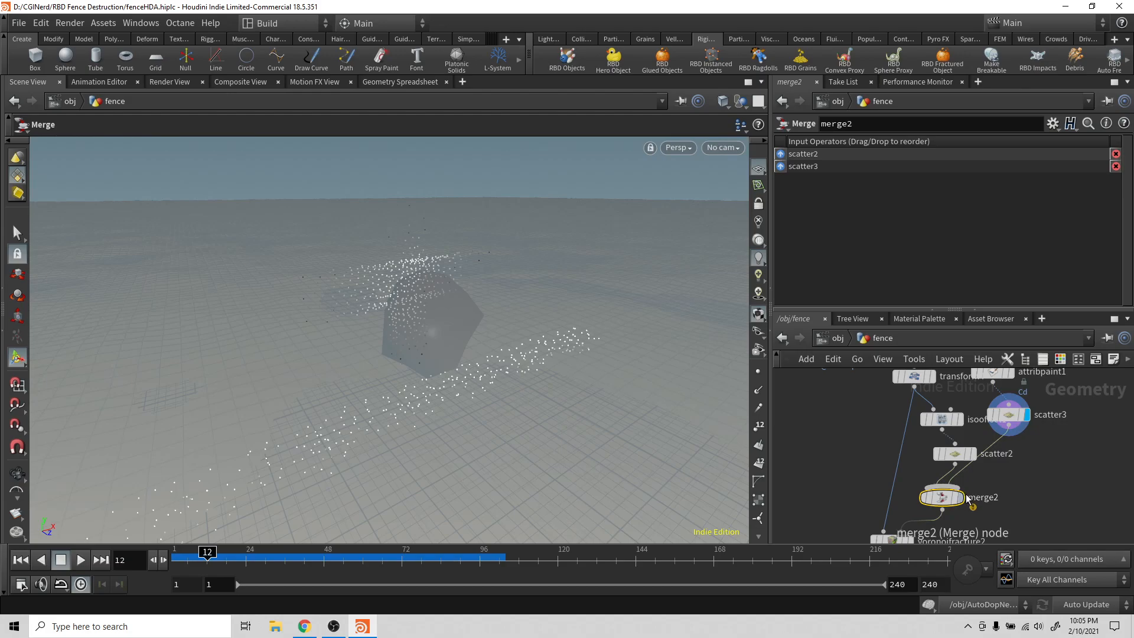
{"action": "left_click", "coordinate": [960, 497]}
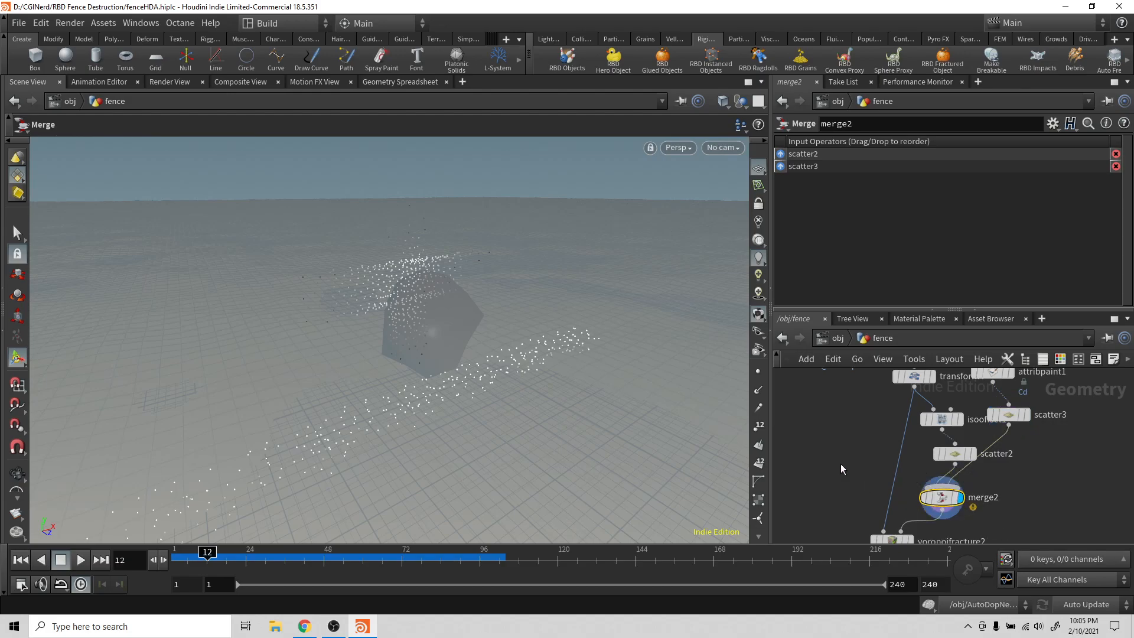
Duplicate transform4 with its 0.1 Y scale and insert the copy between scatter3 and merge2.
{"action": "middle_click_drag", "start_coordinate": [972, 502], "coordinate": [967, 479]}
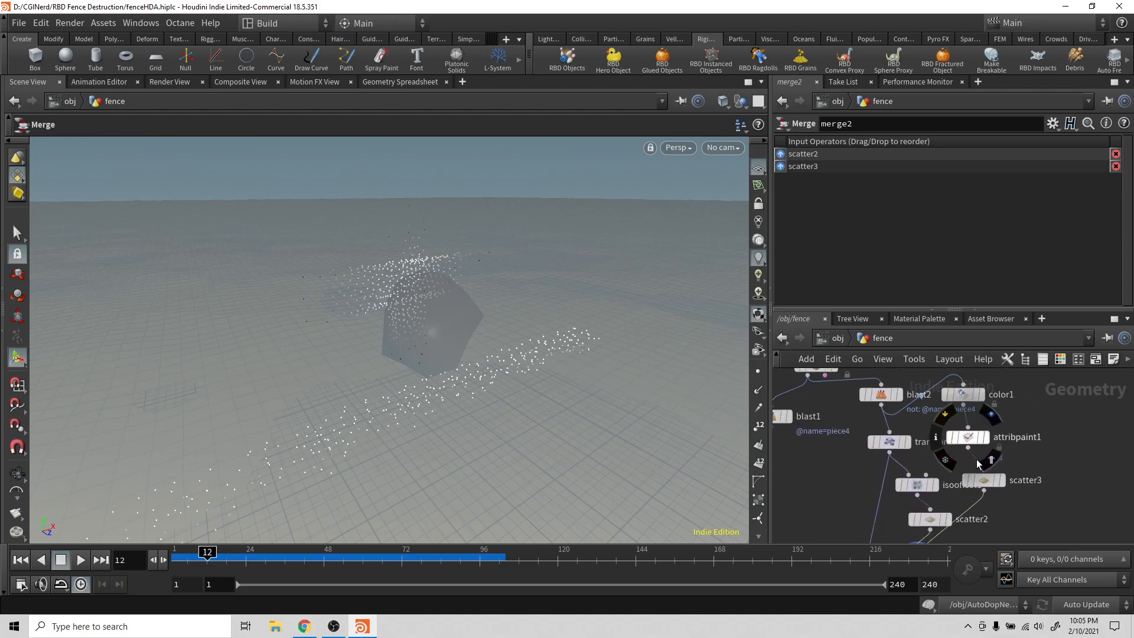
{"action": "left_click", "coordinate": [892, 445]}
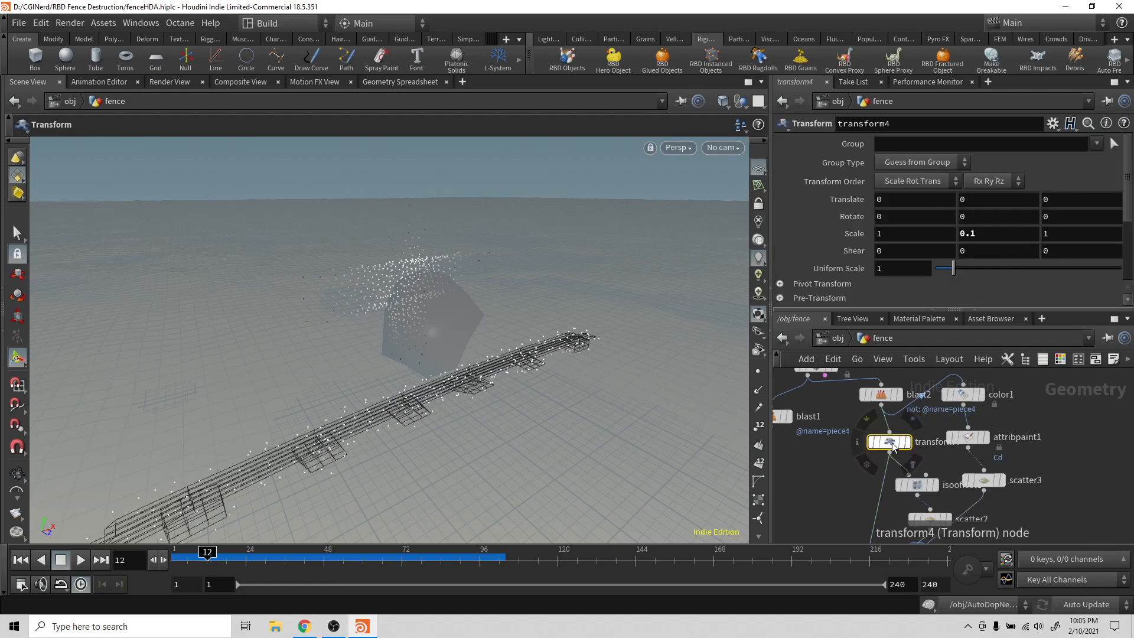
{"action": "key", "text": "ctrl+c"}
{"action": "key", "text": "ctrl+v"}
{"action": "left_click_drag", "start_coordinate": [908, 451], "coordinate": [973, 511]}
{"action": "middle_click_drag", "start_coordinate": [1010, 519], "coordinate": [986, 430]}
{"action": "left_click_drag", "start_coordinate": [941, 439], "coordinate": [960, 444]}
Check merge2's node information for its warning and attributes.
{"action": "mouse_move", "coordinate": [895, 476]}
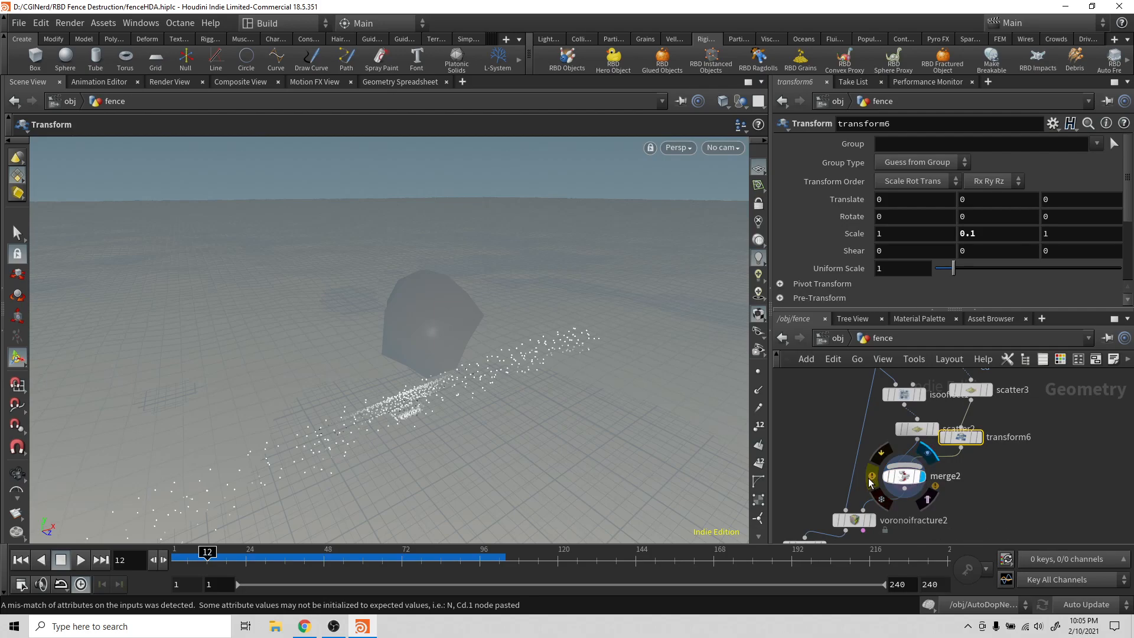
{"action": "middle_click", "coordinate": [895, 476]}
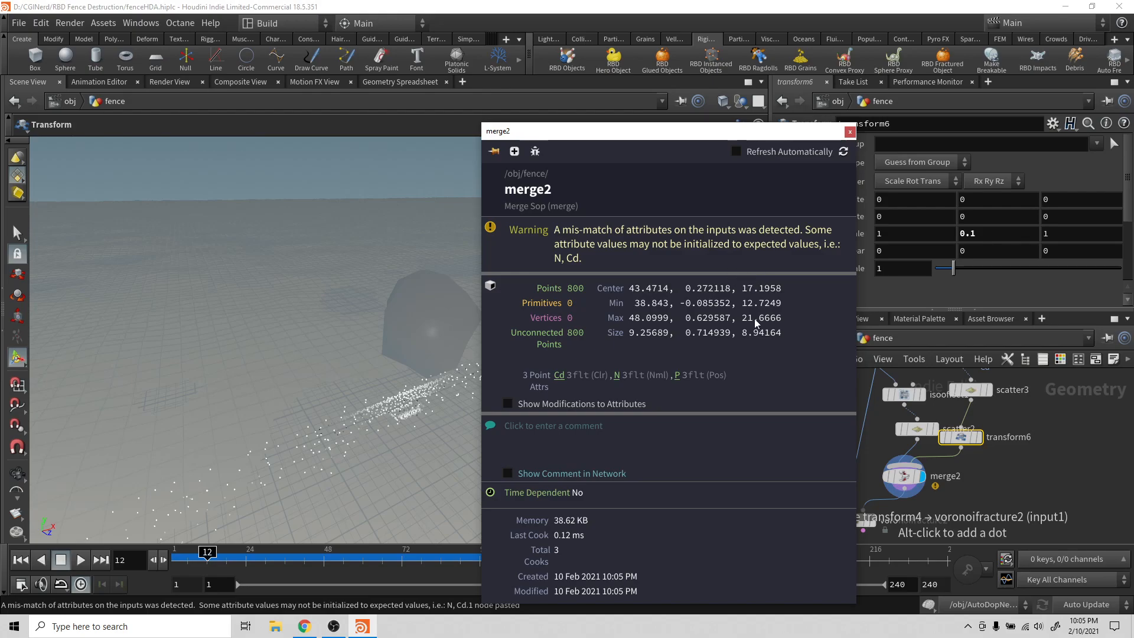
{"action": "left_click", "coordinate": [902, 476]}
Display the fractured fence through voronoifracture2 and transform5, and align transform5 directly beneath voronoifracture2.
{"action": "left_click", "coordinate": [874, 523]}
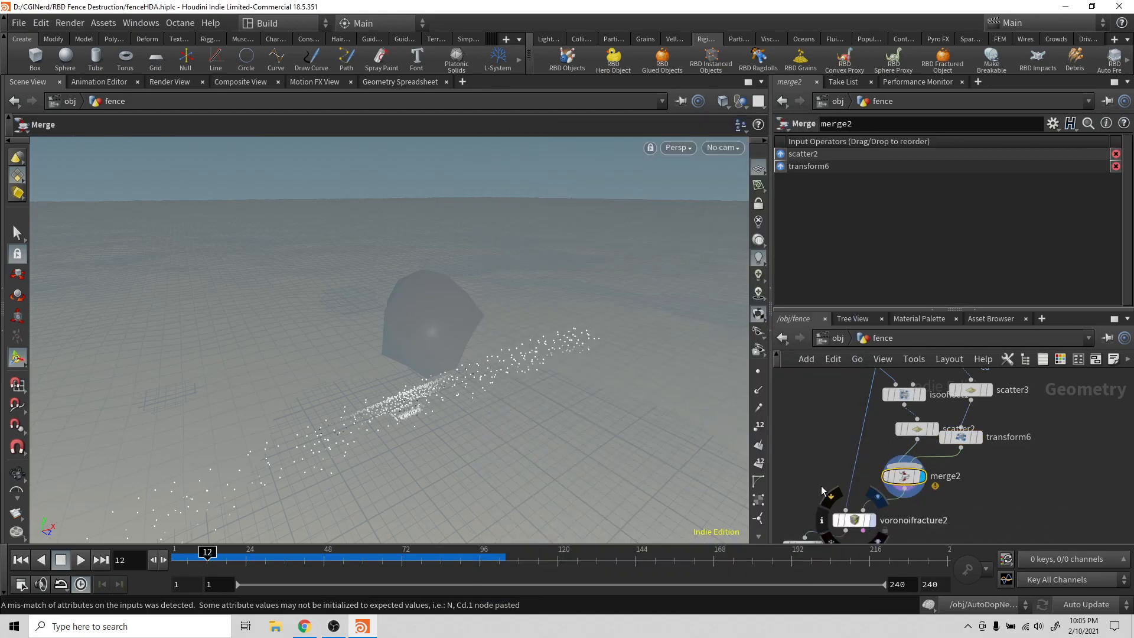
{"action": "middle_click_drag", "start_coordinate": [911, 506], "coordinate": [908, 439]}
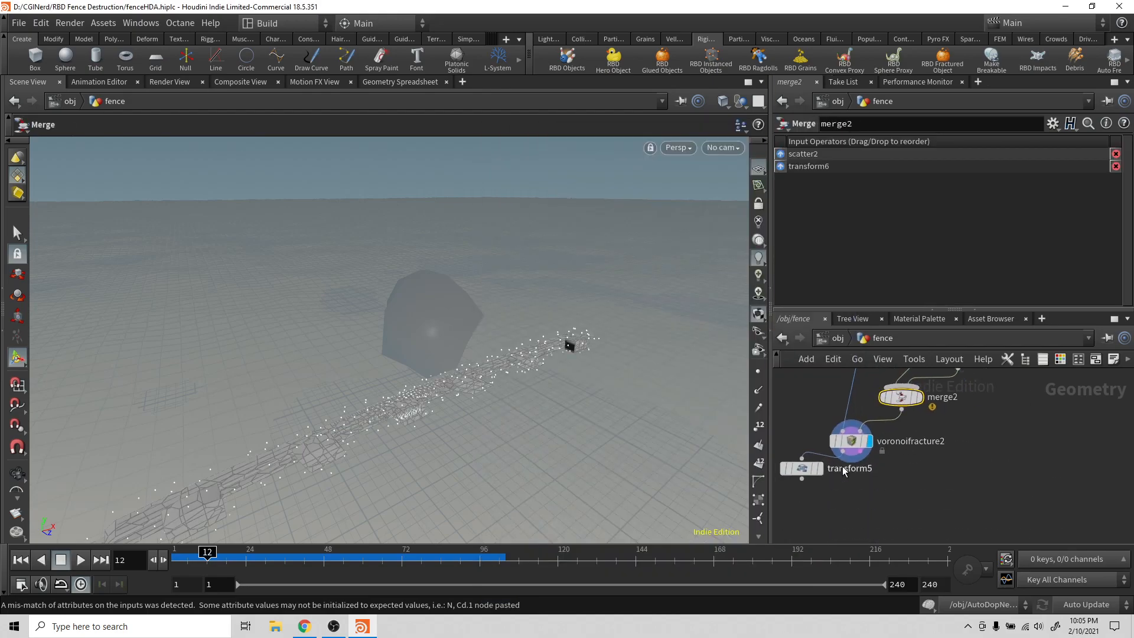
{"action": "left_click", "coordinate": [819, 468]}
{"action": "left_click_drag", "start_coordinate": [671, 431], "coordinate": [376, 288]}
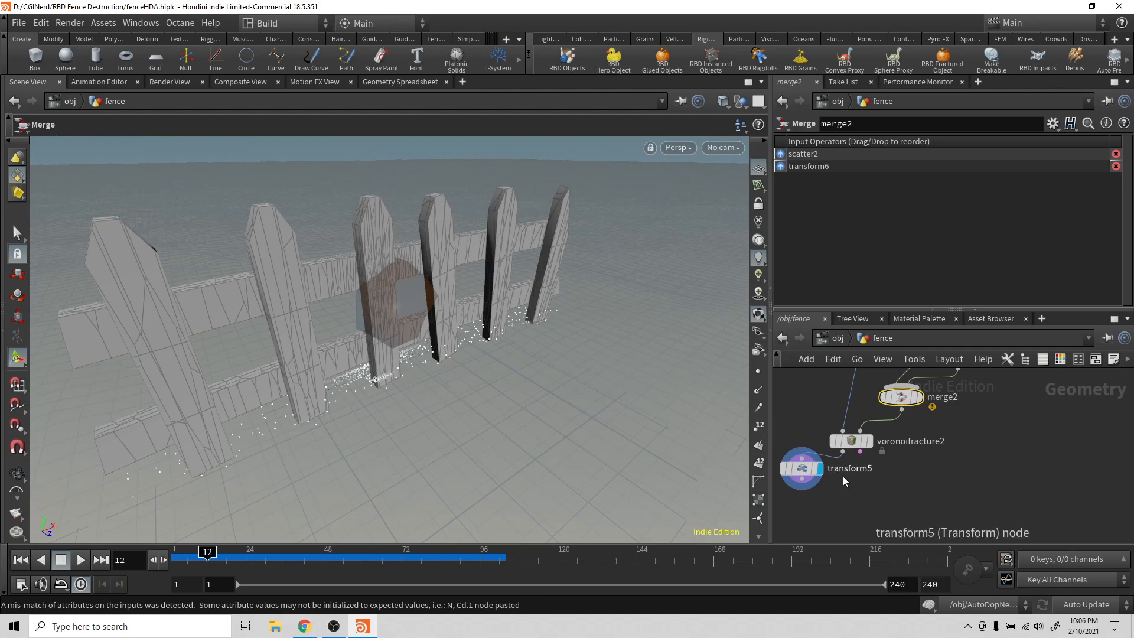
{"action": "left_click_drag", "start_coordinate": [800, 468], "coordinate": [835, 481]}
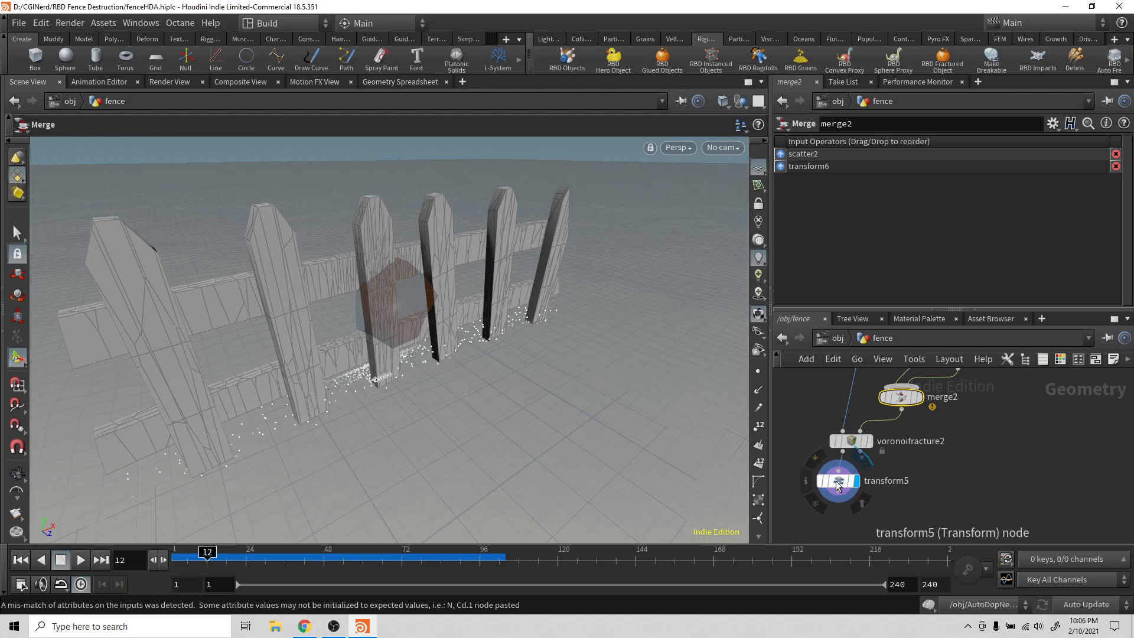
Return to the object level and save the scene file.
{"action": "key", "text": "ctrl+s"}
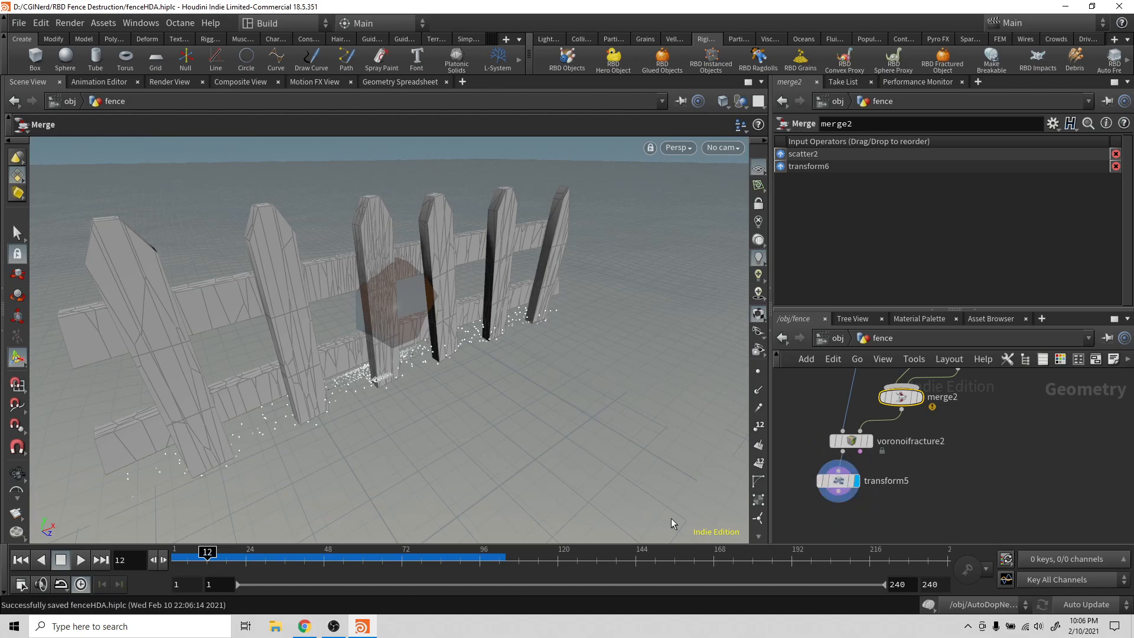
{"action": "left_click", "coordinate": [835, 342]}
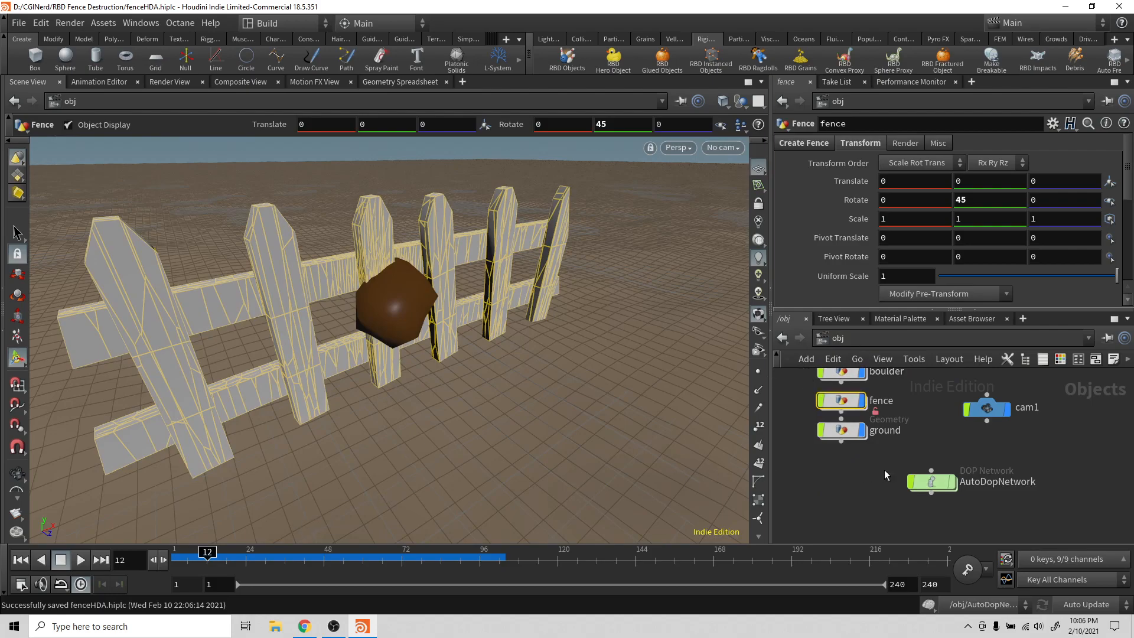
{"action": "key", "text": "Escape"}
{"action": "scroll", "coordinate": [484, 363], "scroll_direction": "down", "scroll_amount": 5}
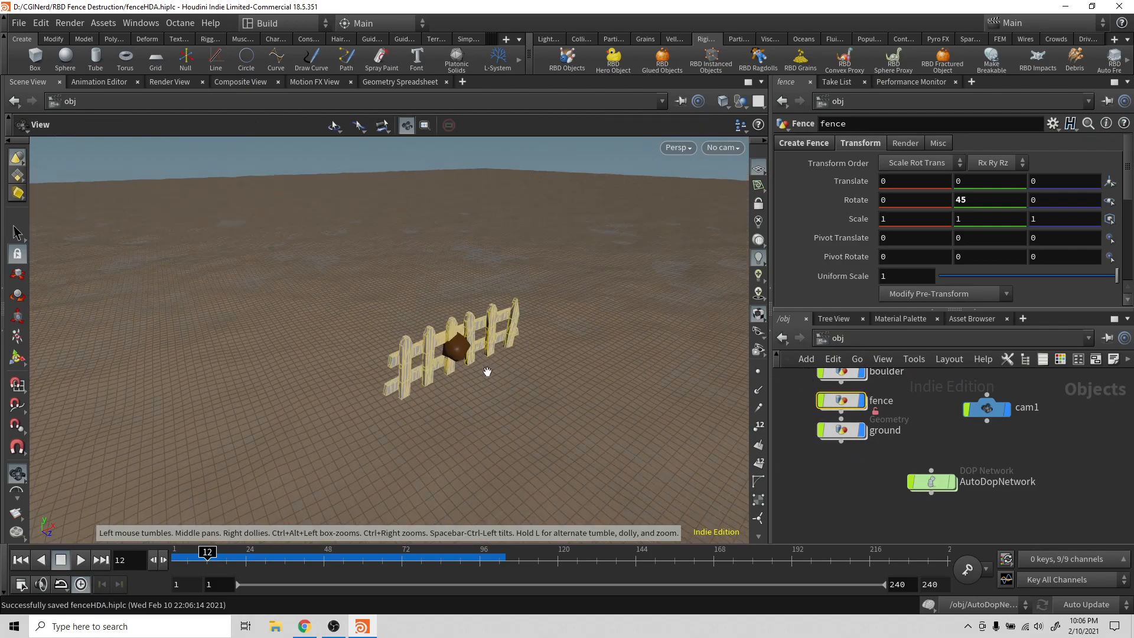
{"action": "scroll", "coordinate": [486, 371], "scroll_direction": "up", "scroll_amount": 1}
{"action": "key", "text": "t"}
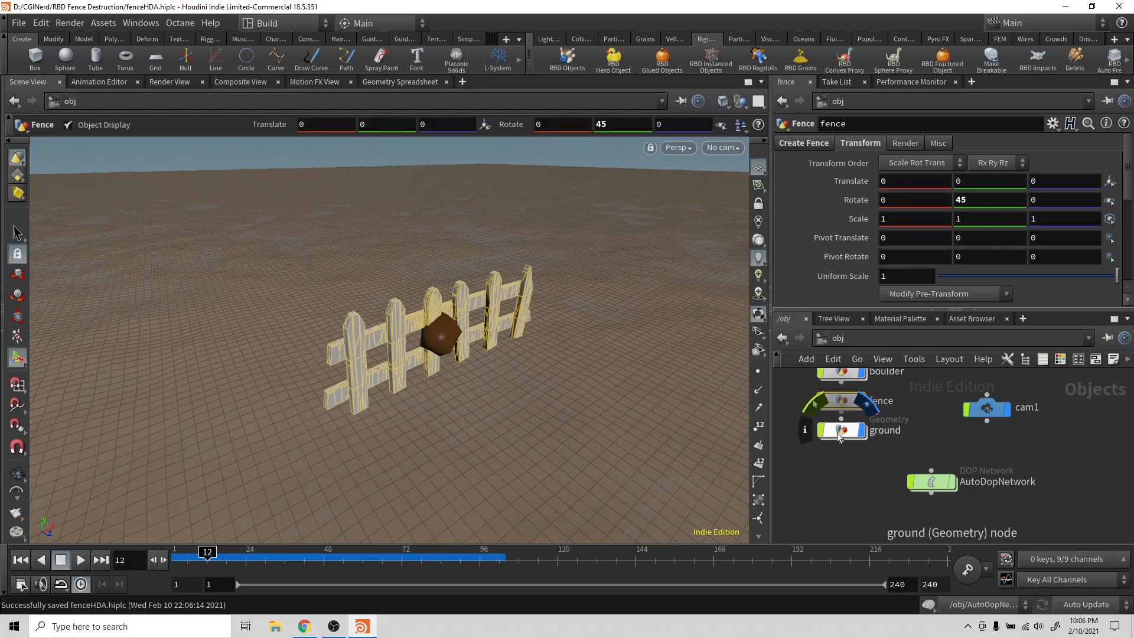
{"action": "key", "text": "ctrl+s"}
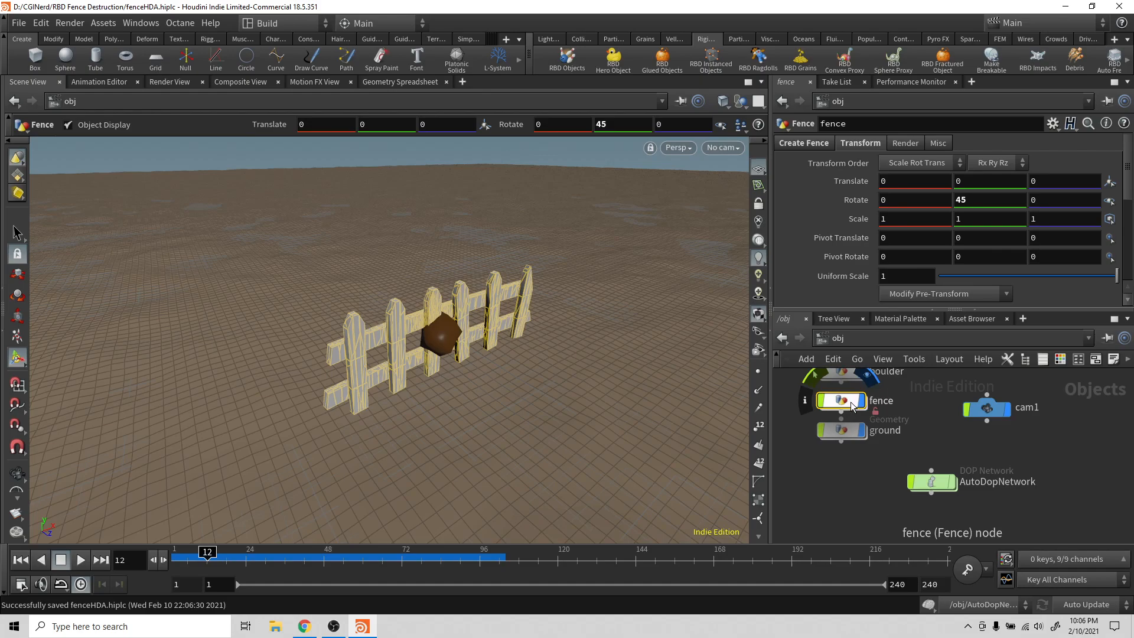
Turn the fence into an RBD Fractured Object using the RBD Packed Object type.
{"action": "left_click", "coordinate": [942, 59]}
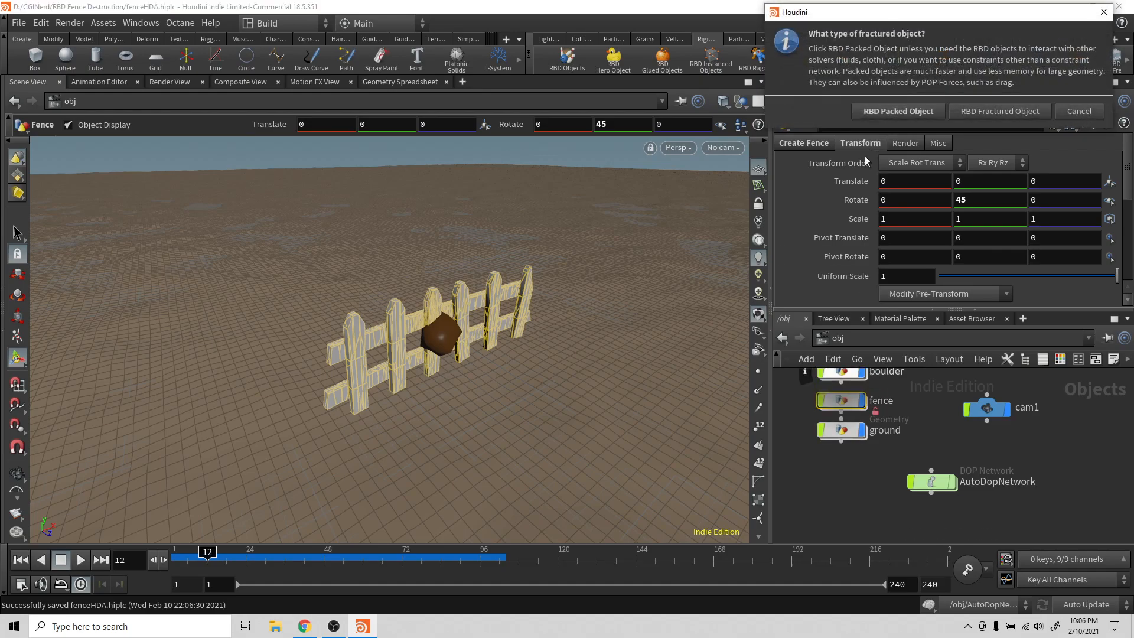
{"action": "left_click", "coordinate": [906, 111]}
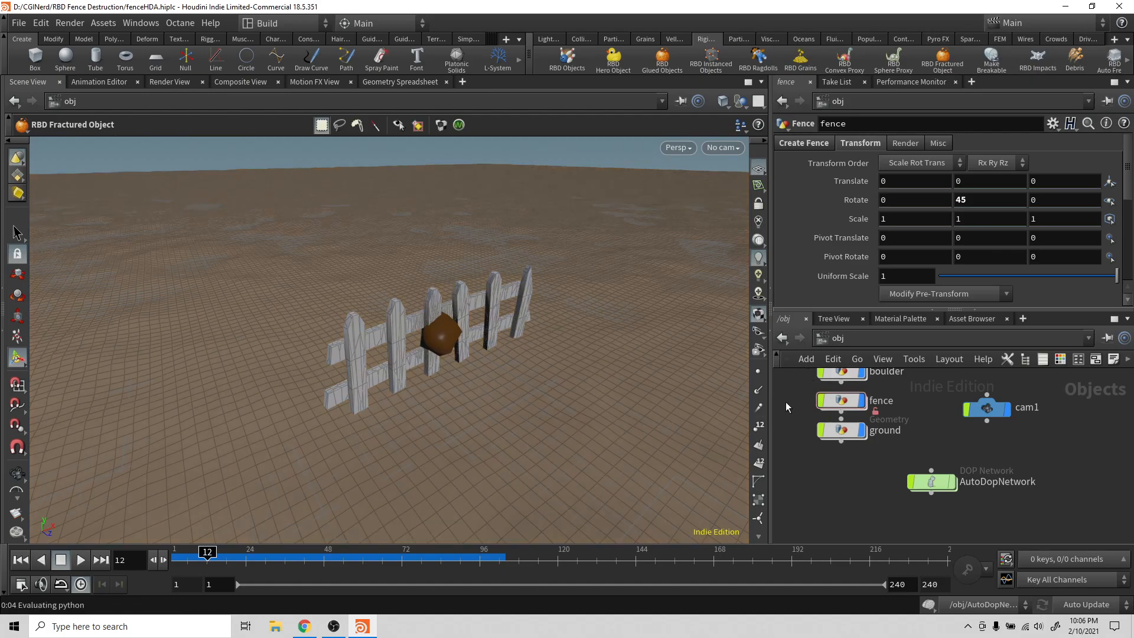
{"action": "left_click", "coordinate": [841, 401]}
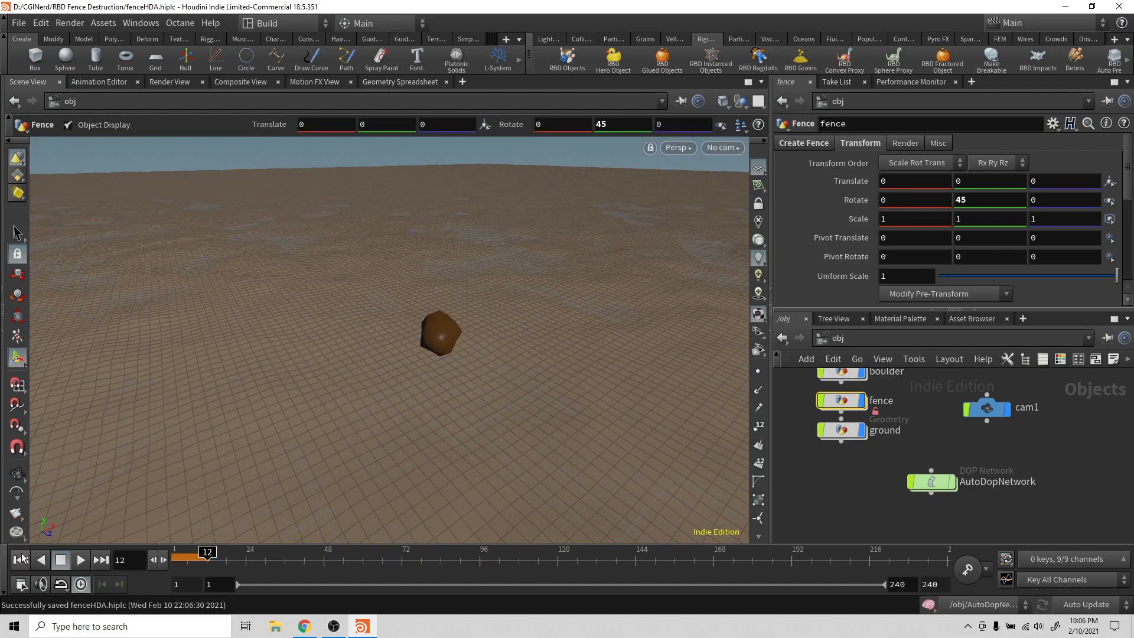
Play the simulation from frame 1 to examine how the fence breaks, and rewind it to the start.
{"action": "left_click", "coordinate": [42, 561]}
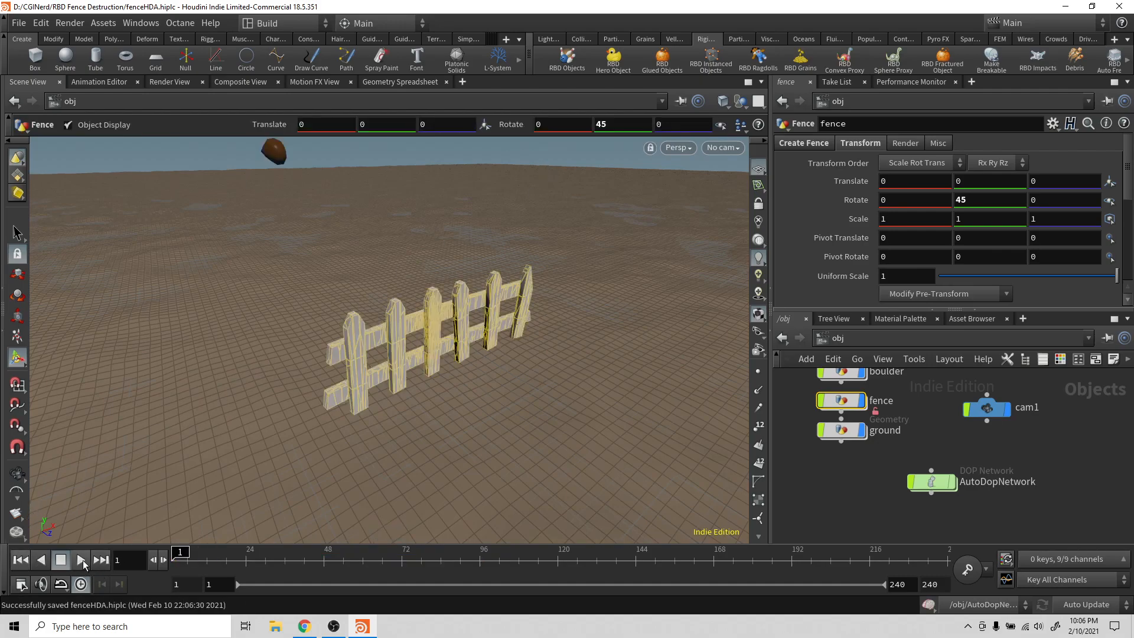
{"action": "left_click", "coordinate": [81, 560]}
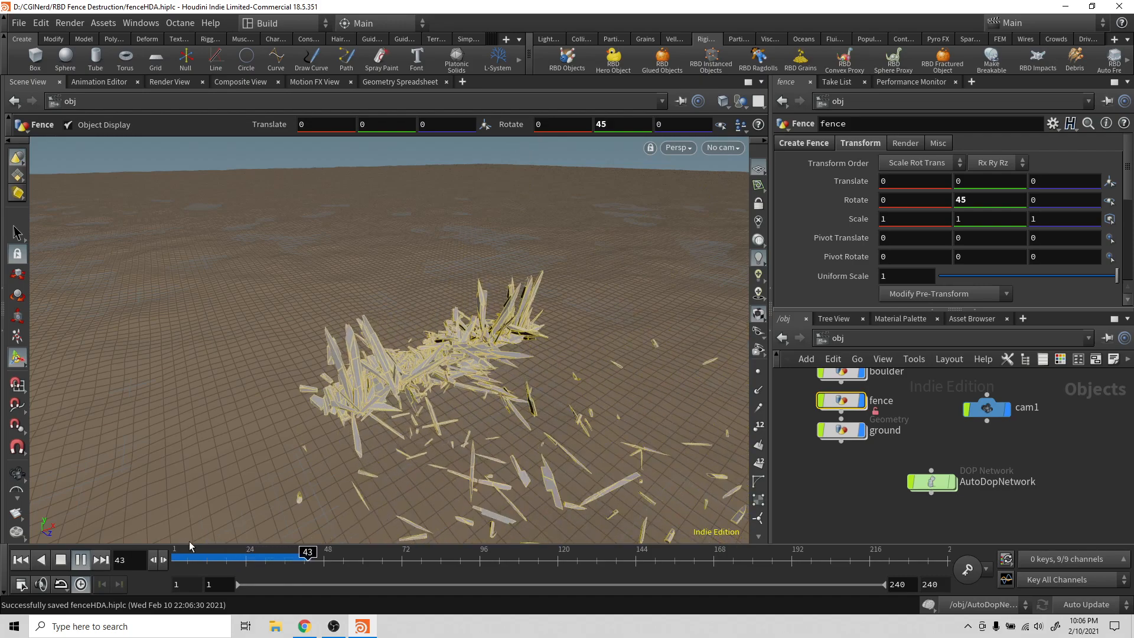
{"action": "left_click", "coordinate": [21, 560]}
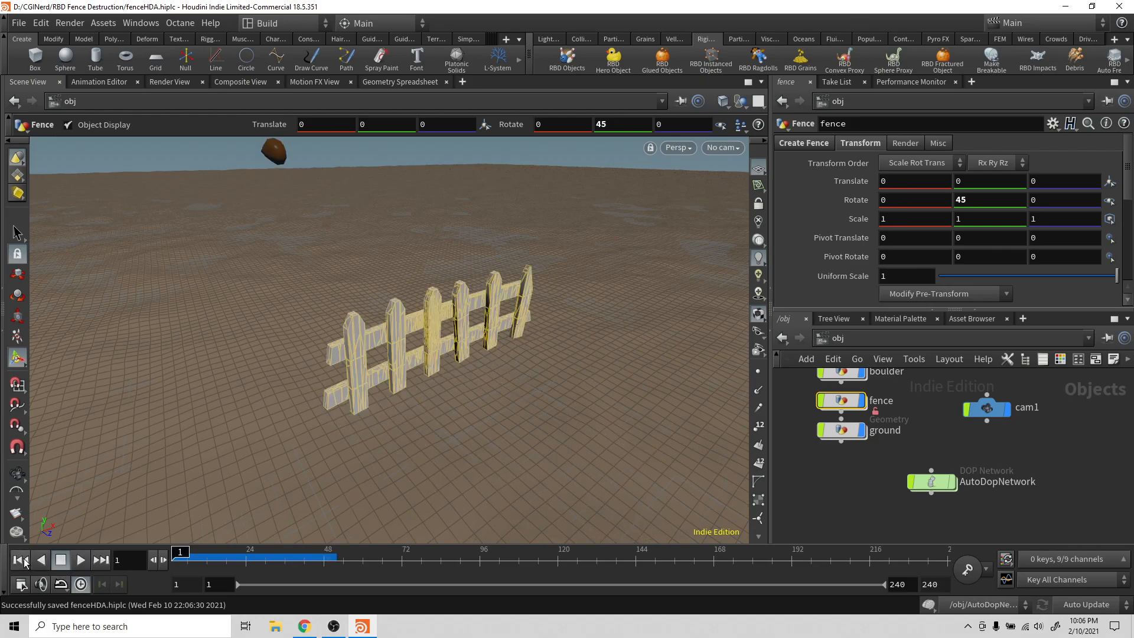
{"action": "left_click_drag", "start_coordinate": [420, 437], "coordinate": [341, 437], "text": "alt"}
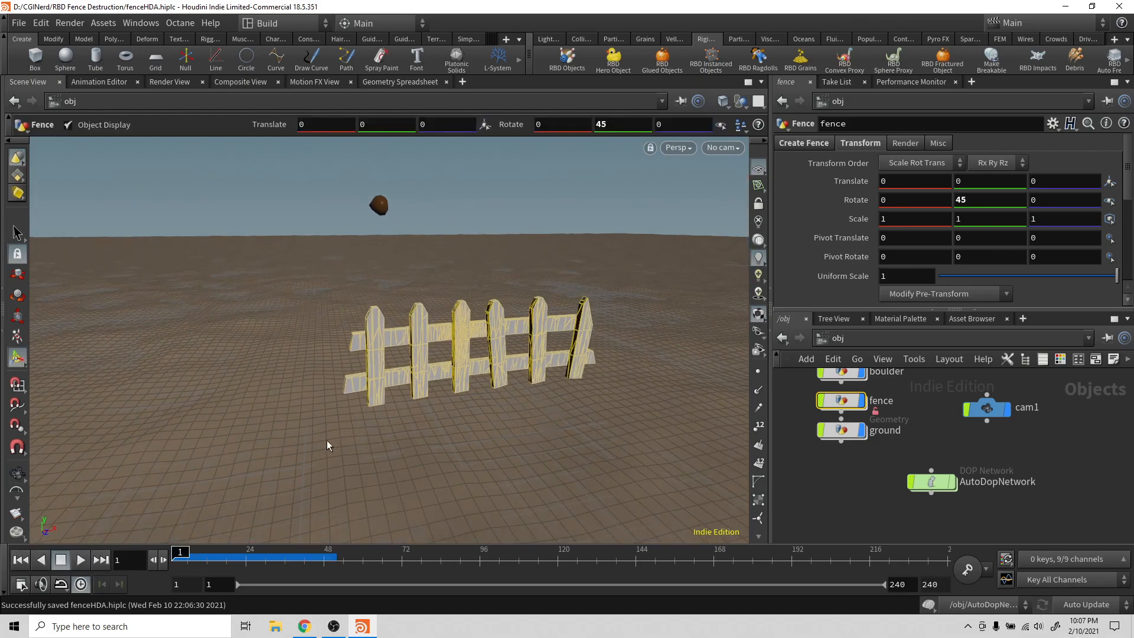
Replay the boulder impact to about frame 54 to check the splintering, and return to frame 1.
{"action": "left_click", "coordinate": [79, 564]}
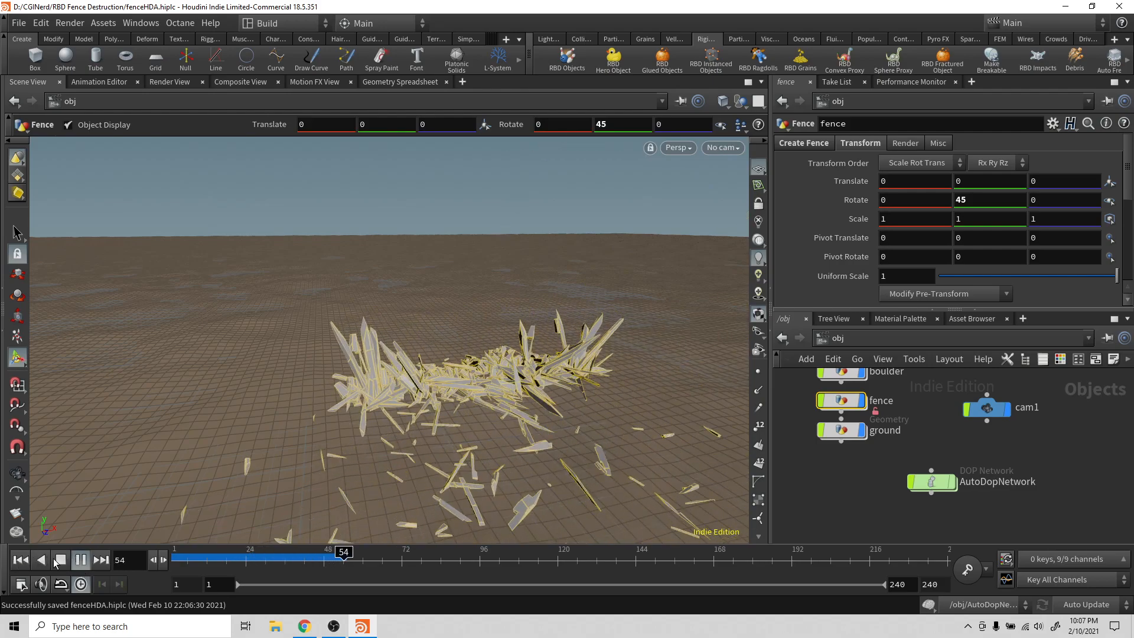
{"action": "left_click", "coordinate": [80, 561]}
{"action": "left_click", "coordinate": [20, 560]}
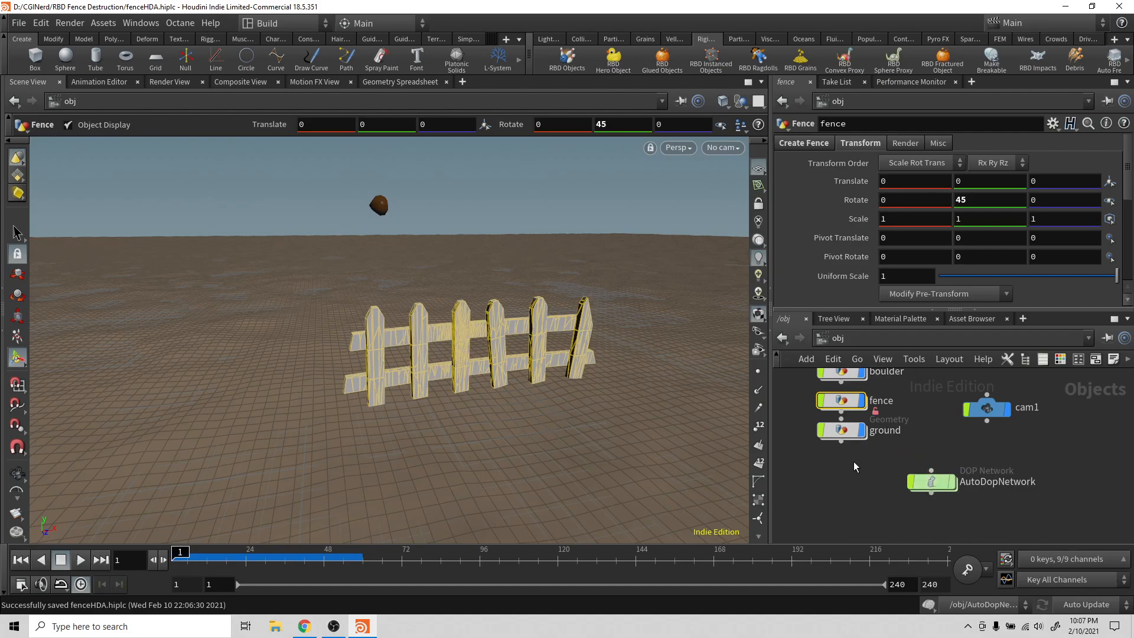
Open the AutoDopNetwork contents and scrub to frame 10 to inspect the boulder passing the fence from the side.
{"action": "left_click", "coordinate": [930, 483]}
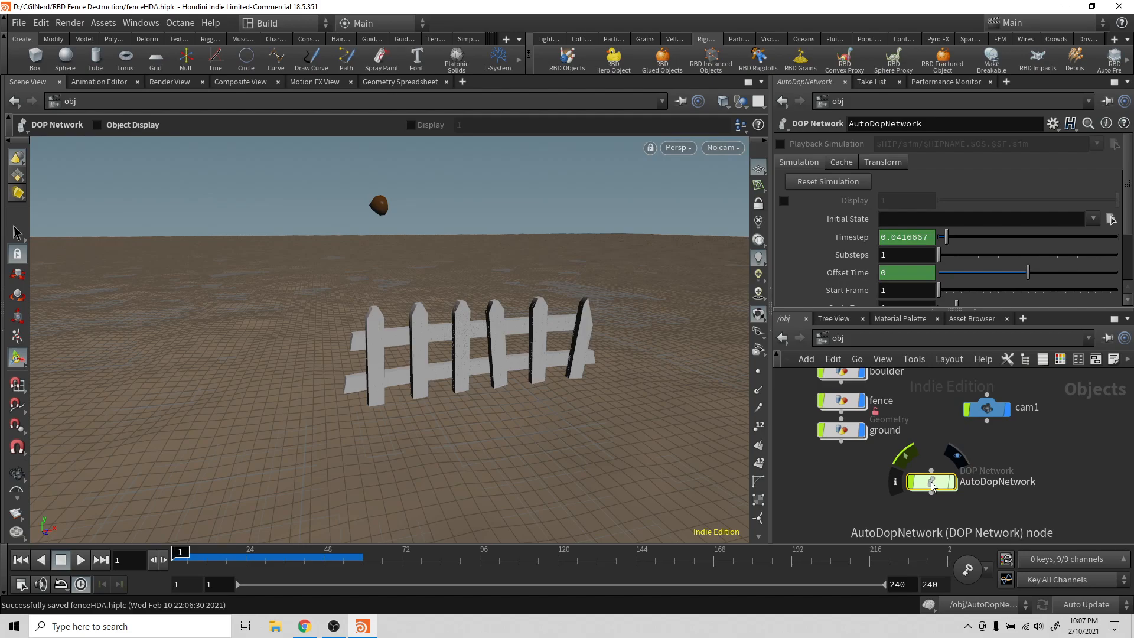
{"action": "double_click", "coordinate": [931, 483]}
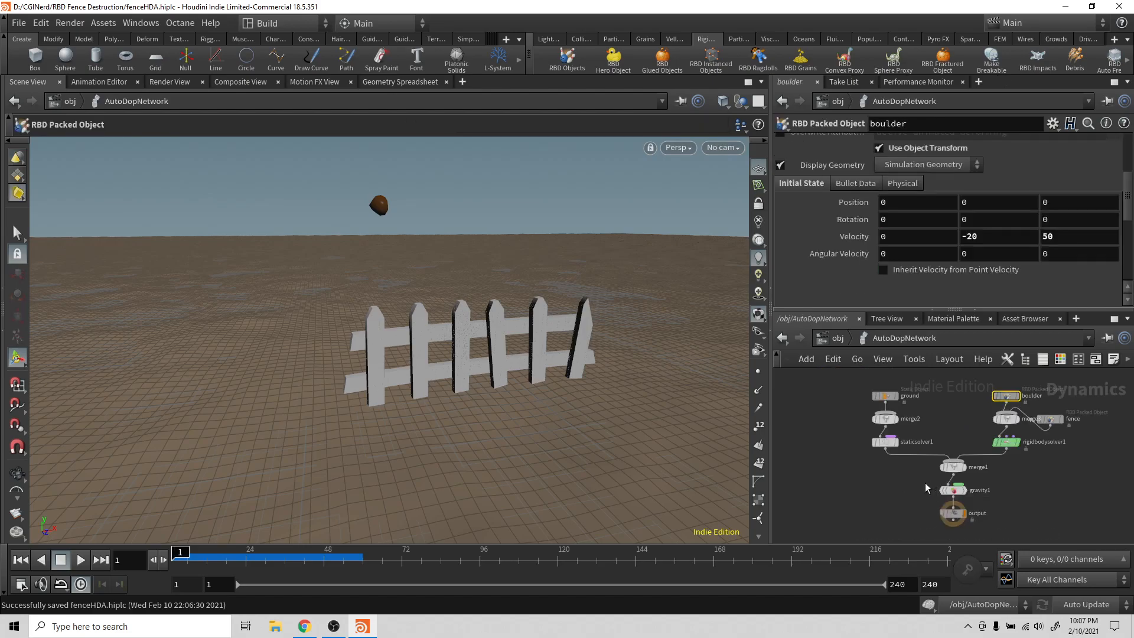
{"action": "mouse_move", "coordinate": [189, 555]}
{"action": "left_mouse_down"}
{"action": "mouse_move", "coordinate": [218, 556]}
{"action": "mouse_move", "coordinate": [209, 559]}
{"action": "left_mouse_up"}
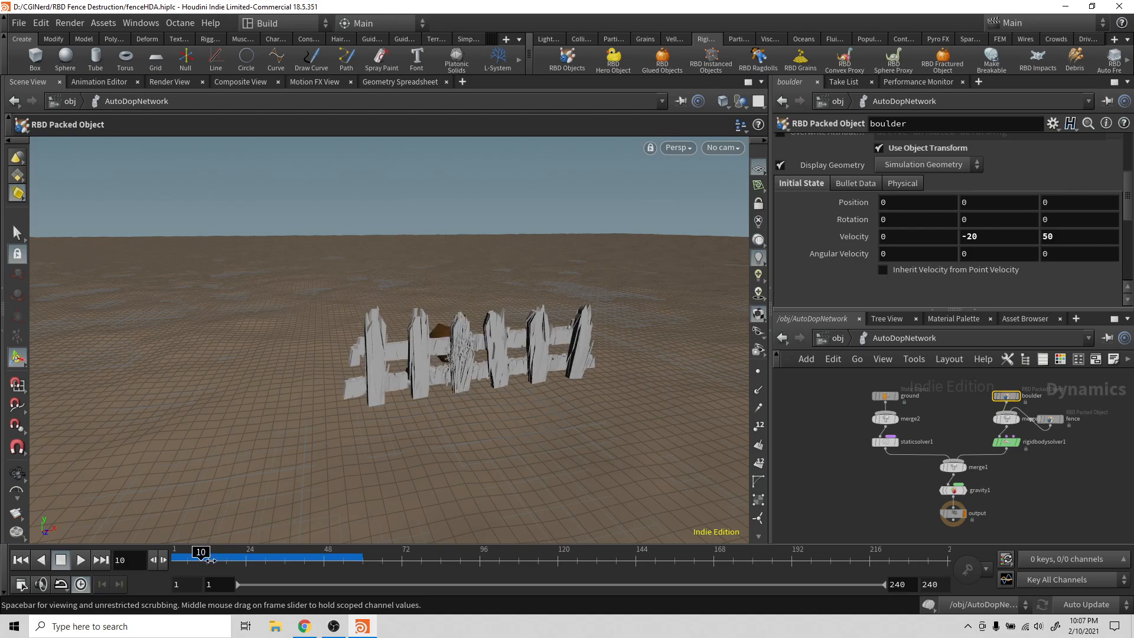
{"action": "key", "text": "space"}
{"action": "left_click_drag", "start_coordinate": [316, 494], "coordinate": [584, 406]}
{"action": "left_click_drag", "start_coordinate": [200, 552], "coordinate": [200, 552]}
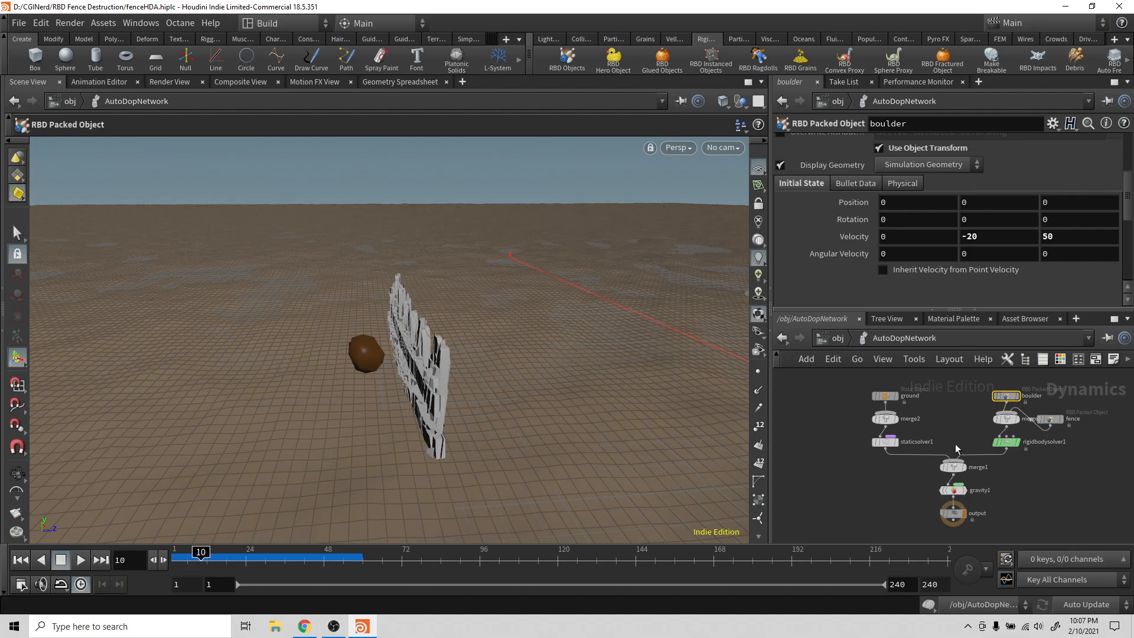
Check the rigidbodysolver1 and boulder settings, and set the fence packed object's Creation Frame to 1.
{"action": "left_click", "coordinate": [1006, 441]}
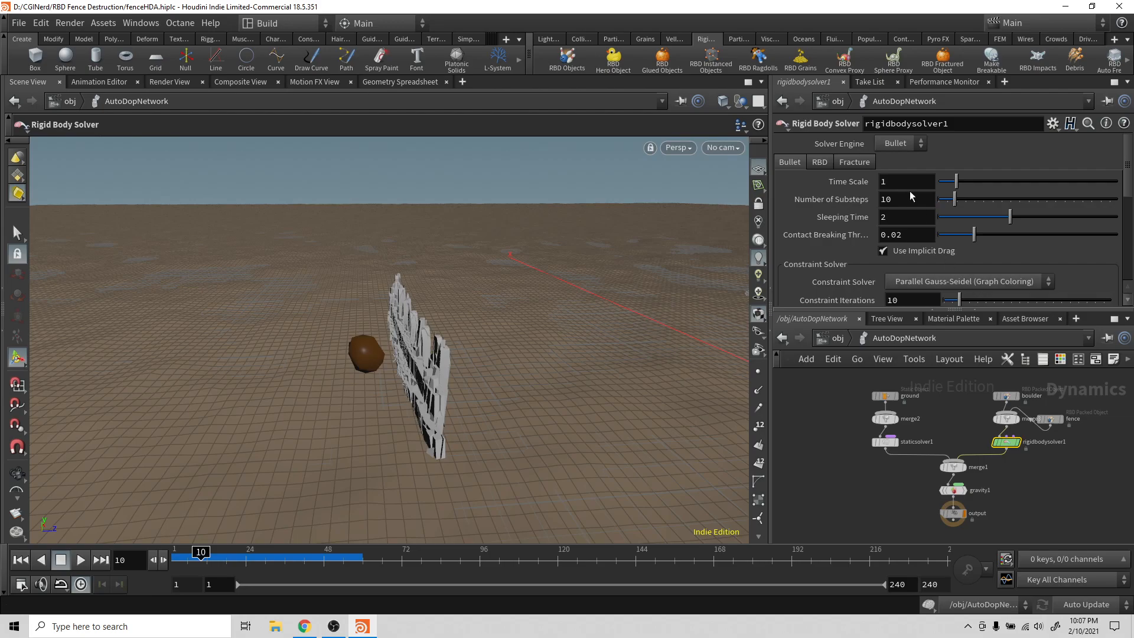
{"action": "left_click", "coordinate": [1007, 398]}
{"action": "left_click", "coordinate": [1051, 419]}
{"action": "scroll", "coordinate": [988, 257], "scroll_direction": "up", "scroll_amount": 5}
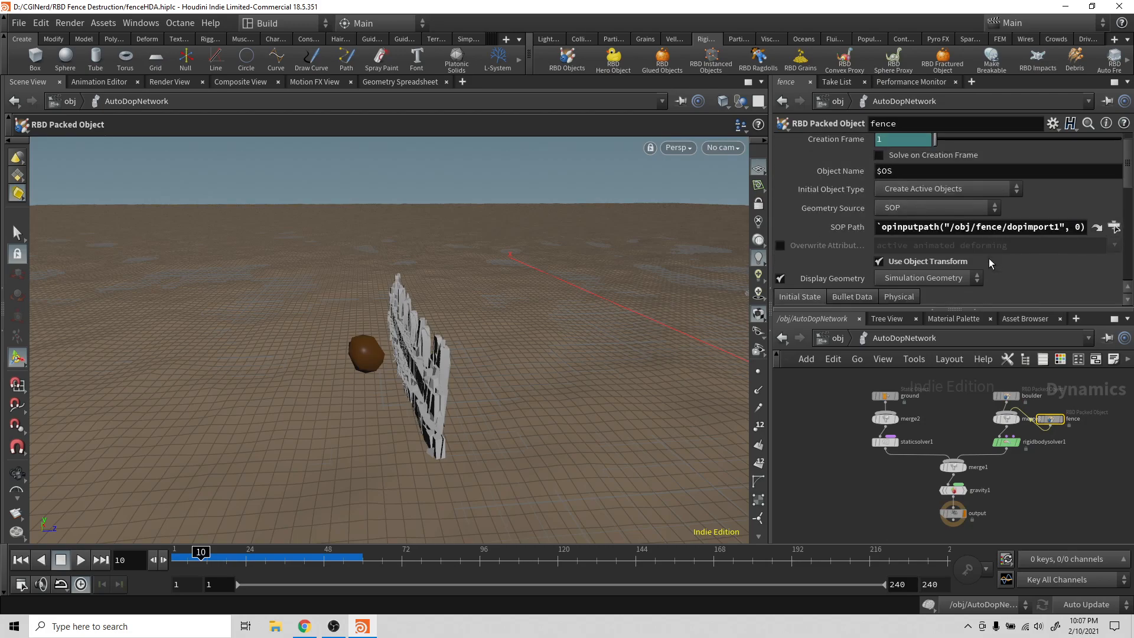
{"action": "scroll", "coordinate": [998, 246], "scroll_direction": "up", "scroll_amount": 1}
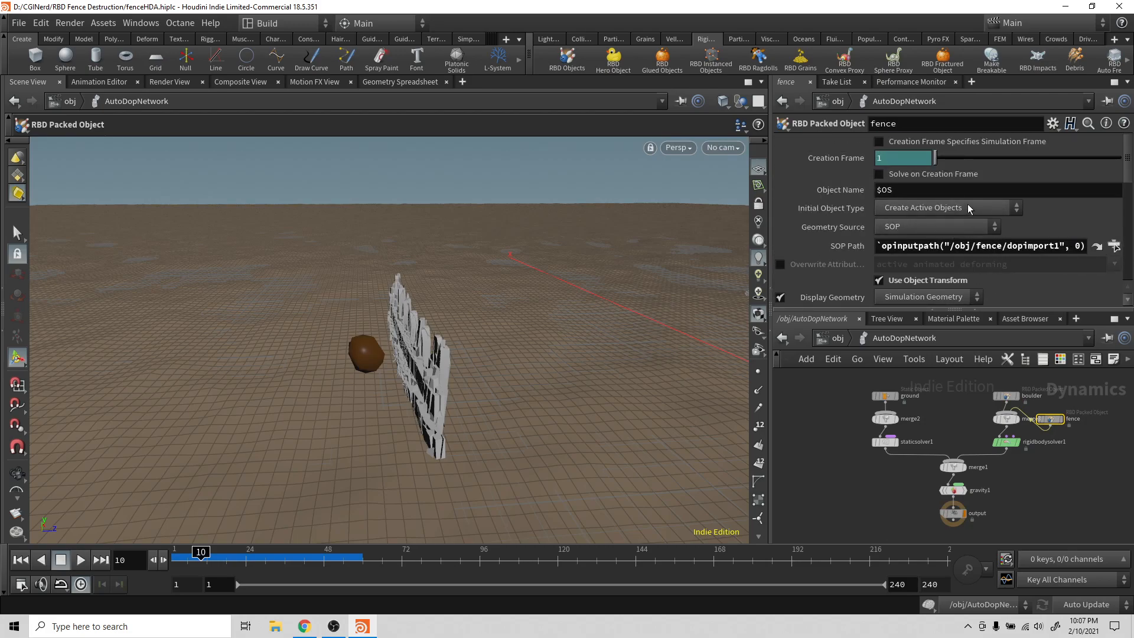
{"action": "left_click", "coordinate": [904, 158]}
{"action": "type", "text": "10"}
{"action": "key", "text": "Return"}
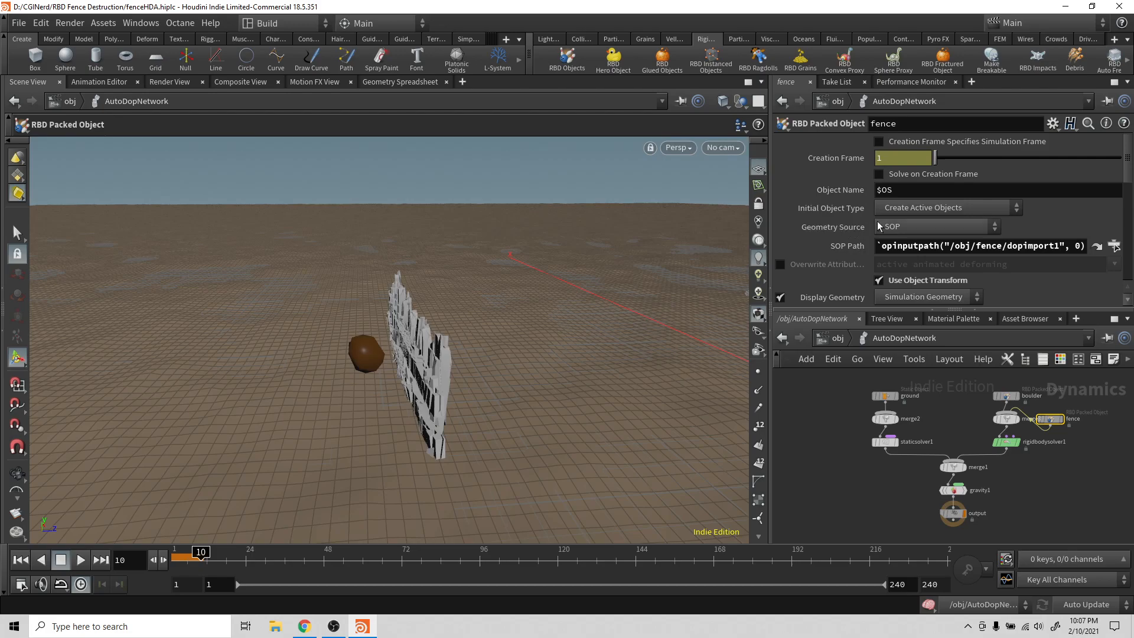
Examine the fence's initial state parameters and the constraint solver settings of rigidbodysolver1.
{"action": "scroll", "coordinate": [872, 230], "scroll_direction": "down", "scroll_amount": 2}
{"action": "scroll", "coordinate": [873, 232], "scroll_direction": "down", "scroll_amount": 8}
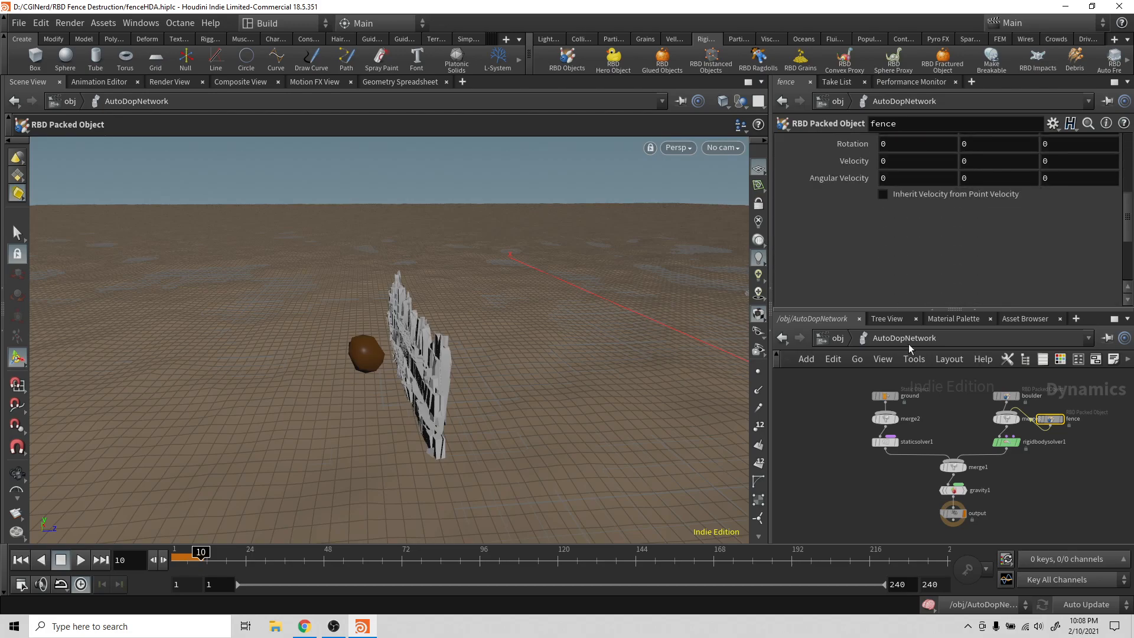
{"action": "left_click", "coordinate": [1004, 437]}
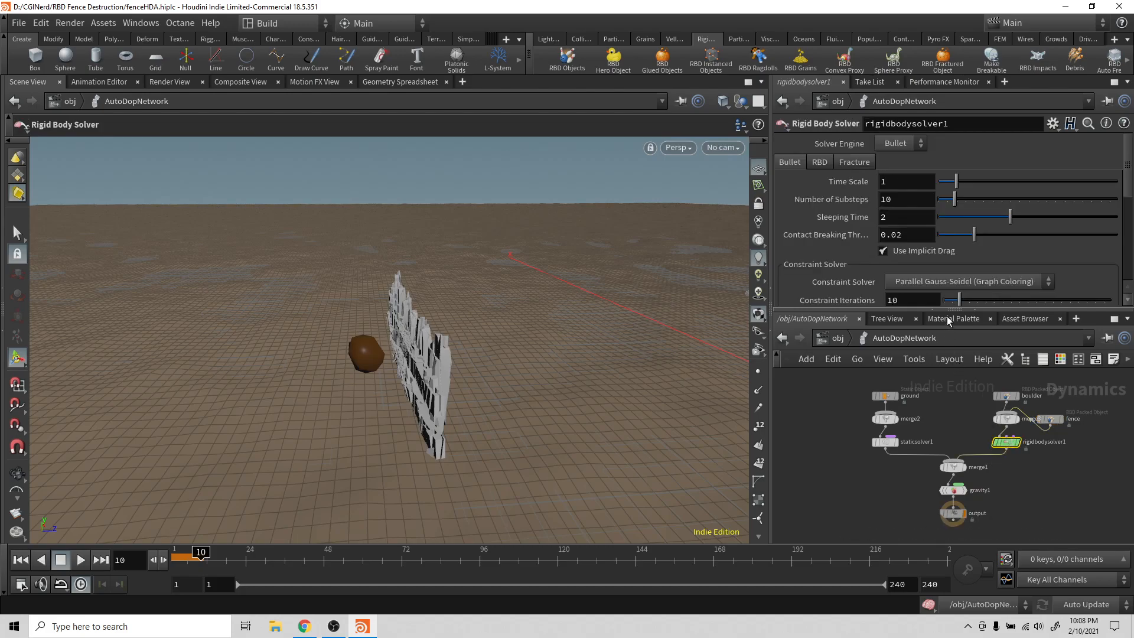
{"action": "scroll", "coordinate": [838, 231], "scroll_direction": "down", "scroll_amount": 6}
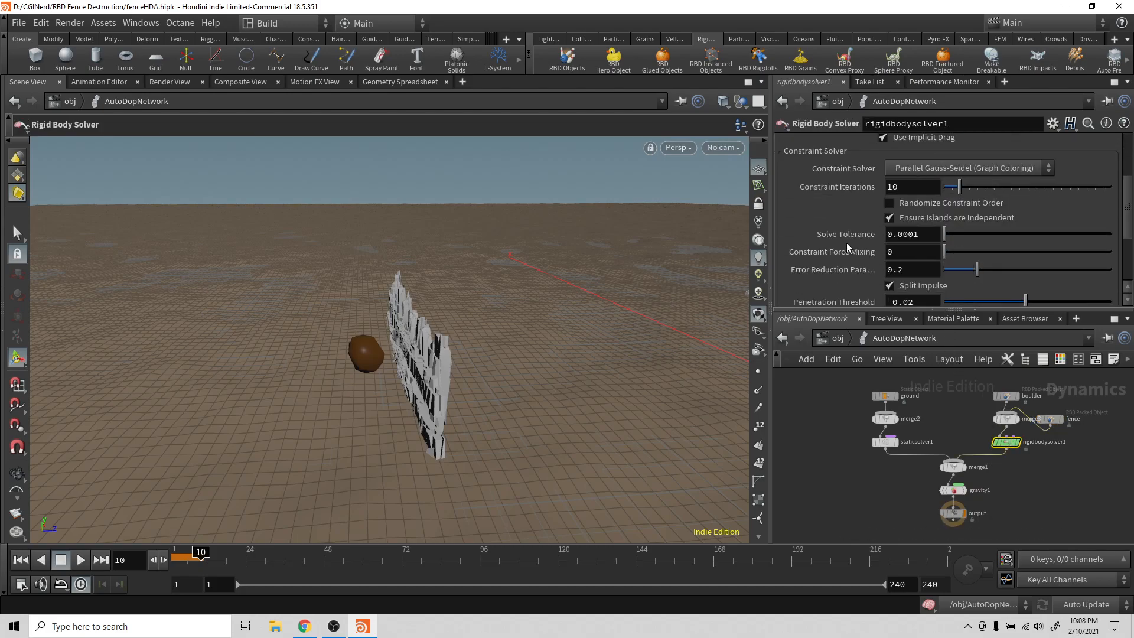
{"action": "scroll", "coordinate": [846, 245], "scroll_direction": "down", "scroll_amount": 3}
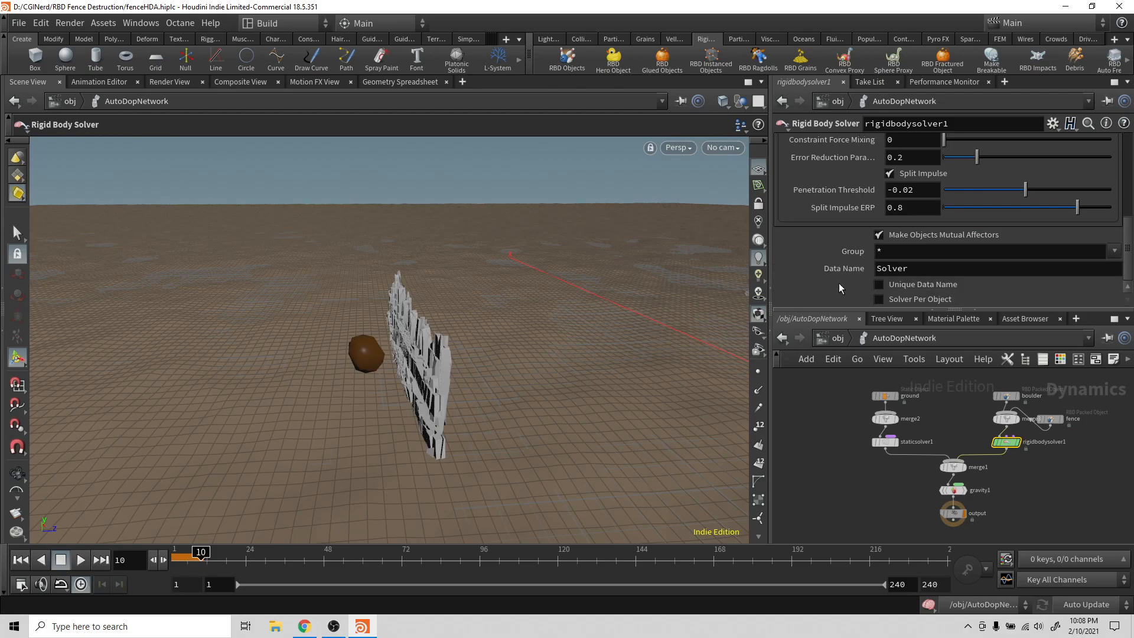
{"action": "scroll", "coordinate": [839, 246], "scroll_direction": "up", "scroll_amount": 6}
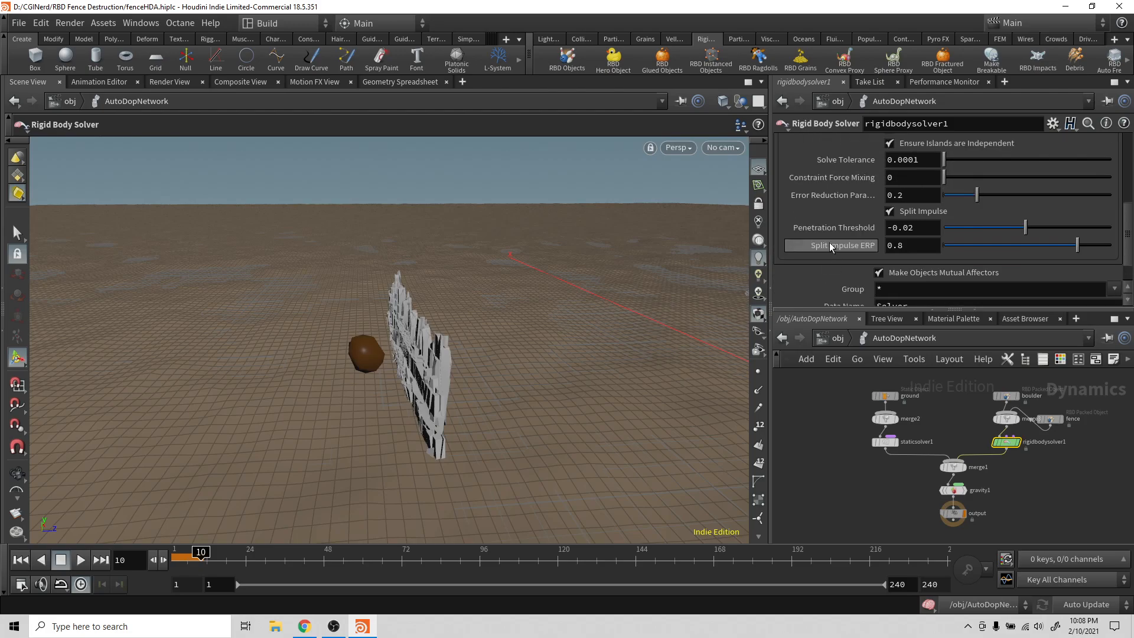
{"action": "scroll", "coordinate": [851, 199], "scroll_direction": "up", "scroll_amount": 4}
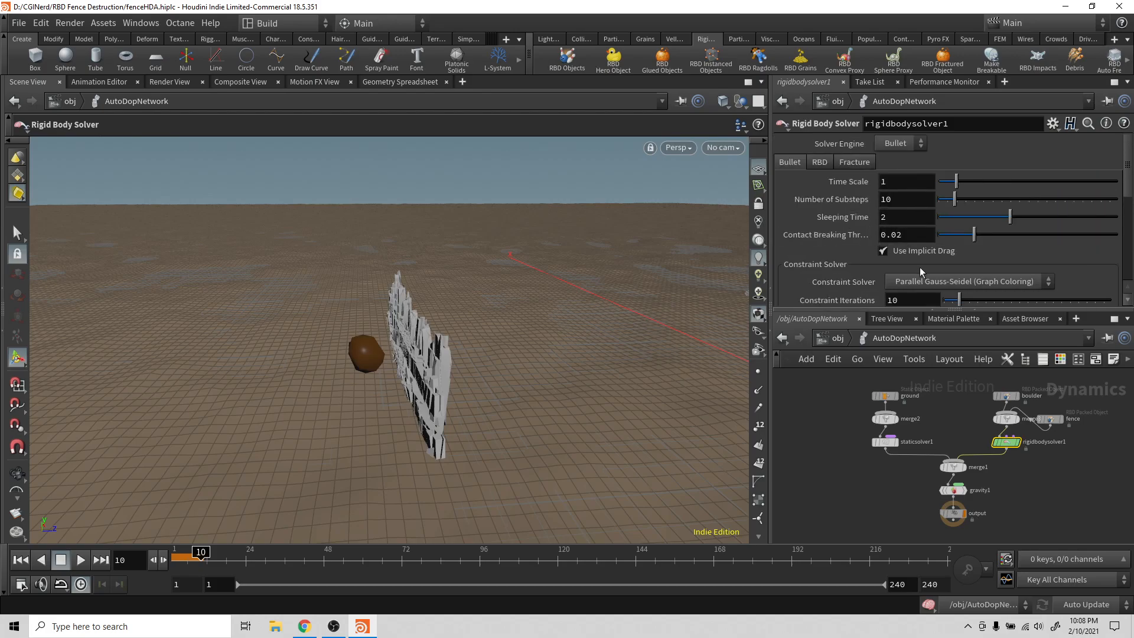
{"action": "mouse_move", "coordinate": [1014, 404]}
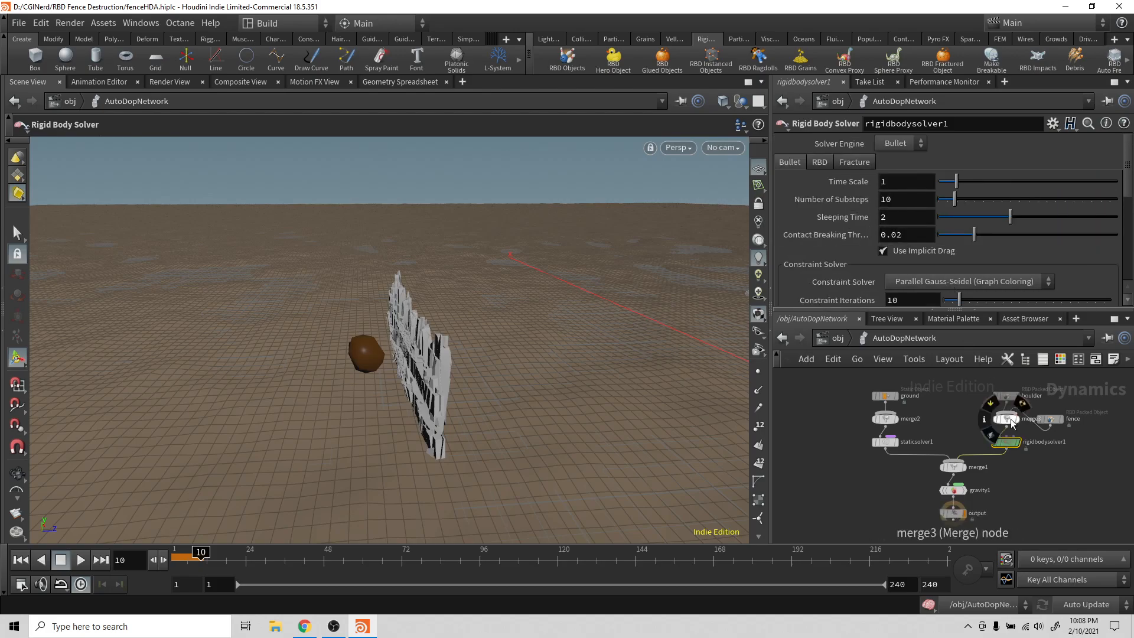
{"action": "left_click", "coordinate": [1050, 419]}
{"action": "scroll", "coordinate": [970, 269], "scroll_direction": "up", "scroll_amount": 8}
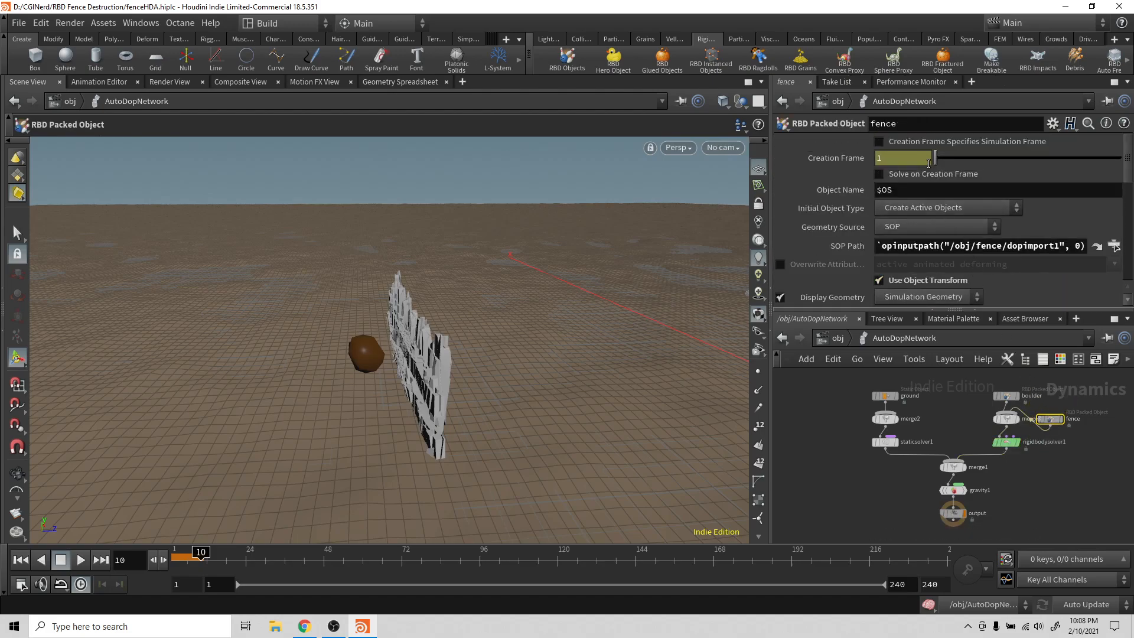
{"action": "left_click", "coordinate": [885, 140]}
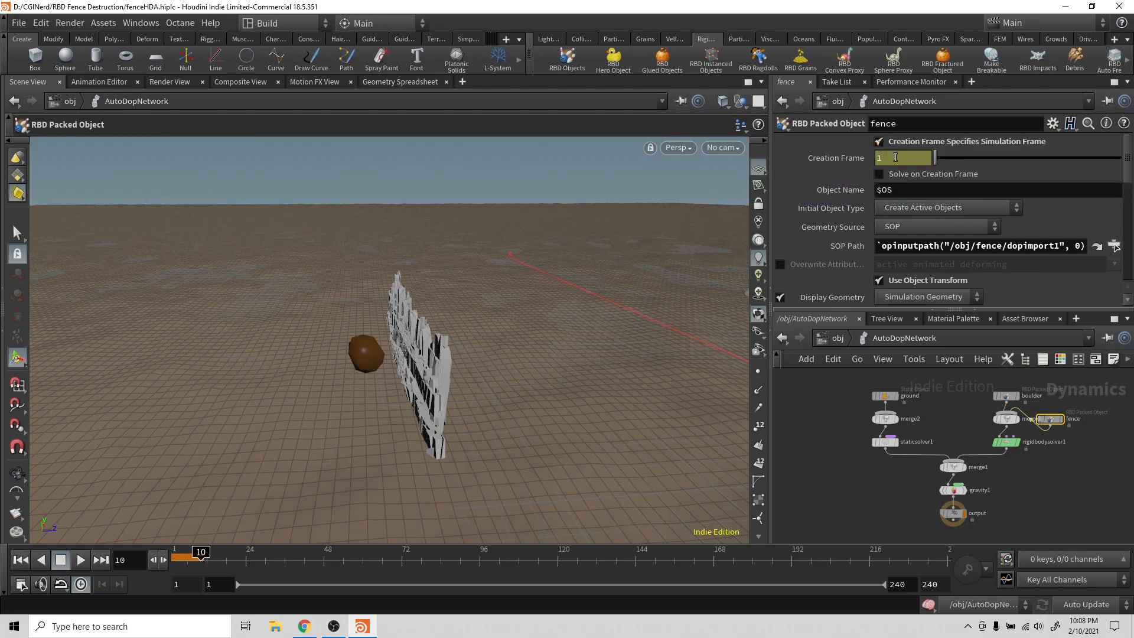
{"action": "left_click", "coordinate": [894, 157]}
{"action": "key", "text": "BackSpace"}
{"action": "key", "text": "Tab"}
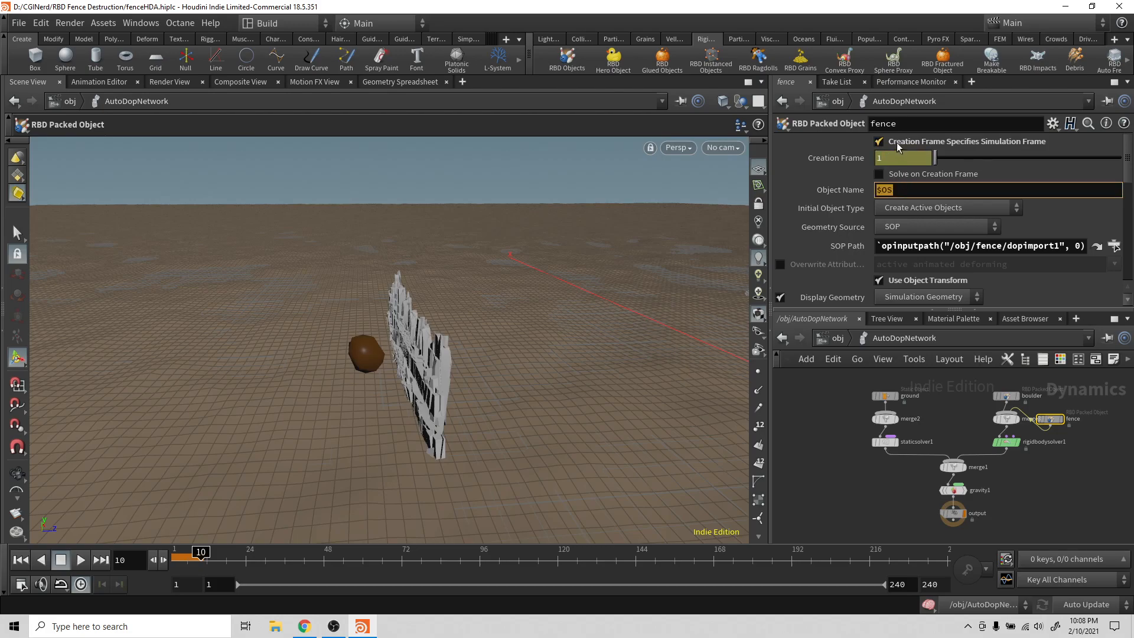
{"action": "left_click", "coordinate": [879, 141]}
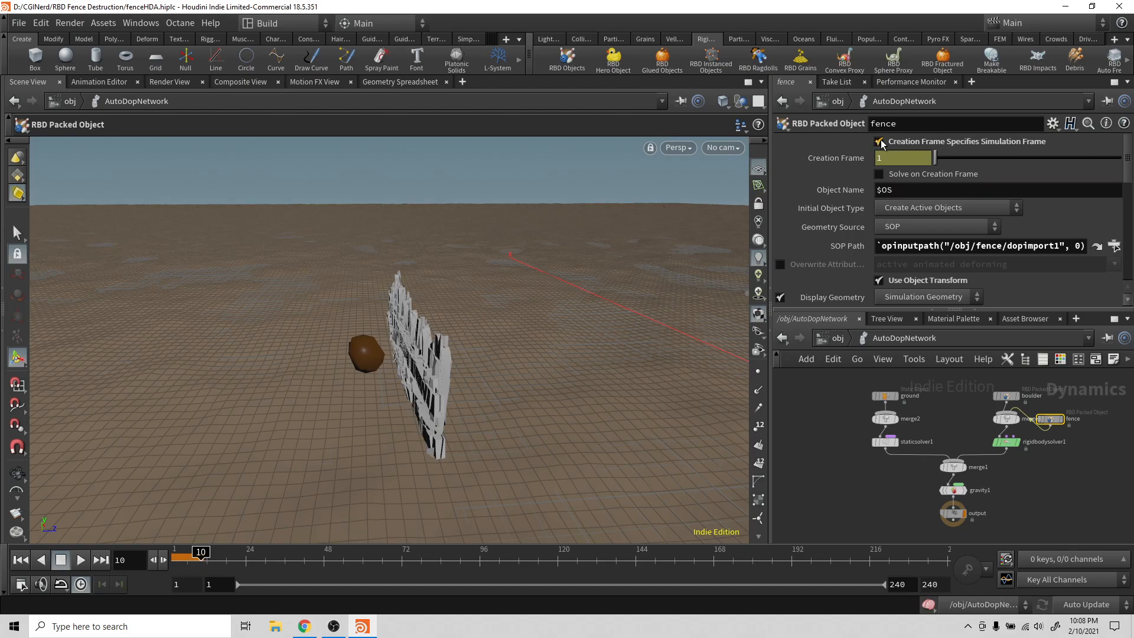
{"action": "left_click", "coordinate": [880, 143]}
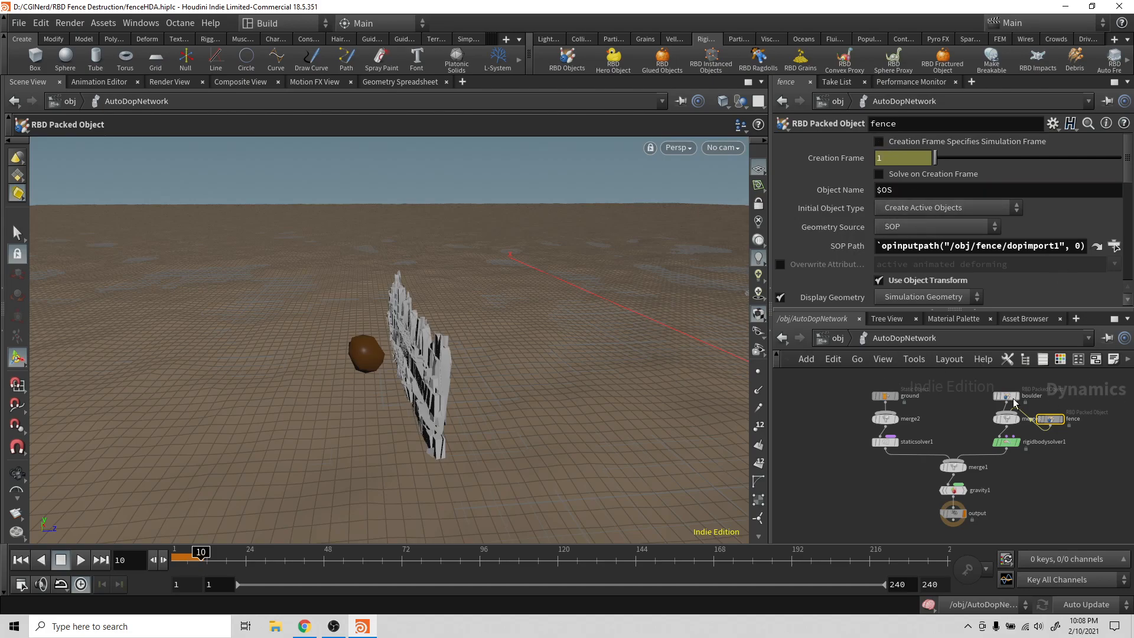
Place the fence node beside the boulder node above merge3, and open the fence object's geometry network.
{"action": "mouse_move", "coordinate": [1053, 419]}
{"action": "left_mouse_down"}
{"action": "mouse_move", "coordinate": [1047, 398]}
{"action": "mouse_move", "coordinate": [1045, 409]}
{"action": "mouse_move", "coordinate": [993, 415]}
{"action": "mouse_move", "coordinate": [1046, 417]}
{"action": "mouse_move", "coordinate": [1037, 420]}
{"action": "left_mouse_up"}
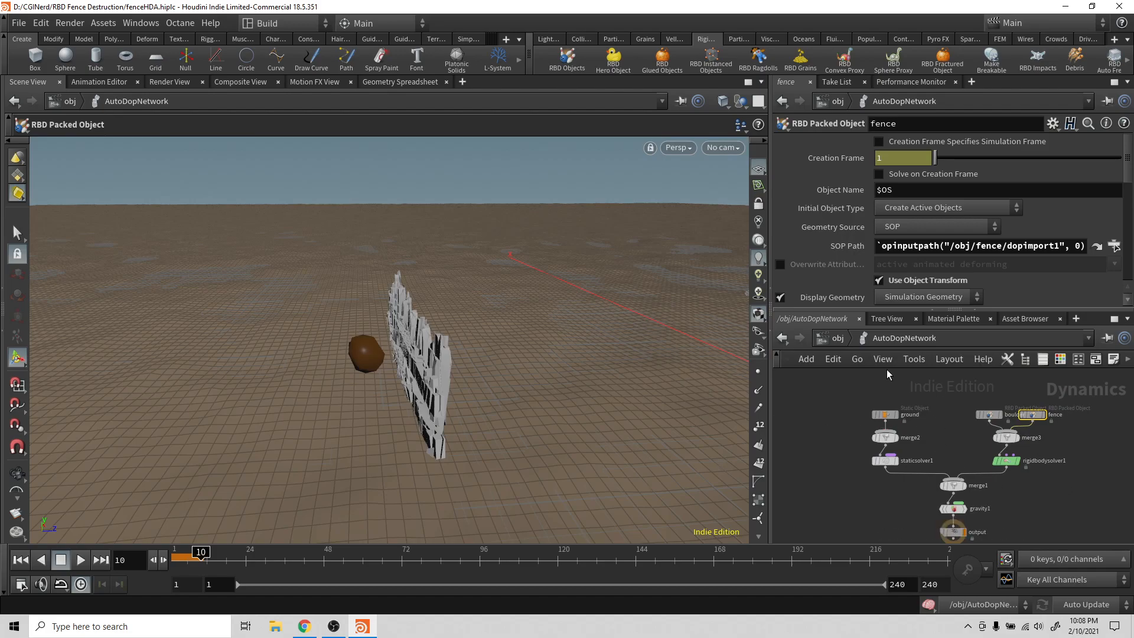
{"action": "left_click", "coordinate": [838, 338]}
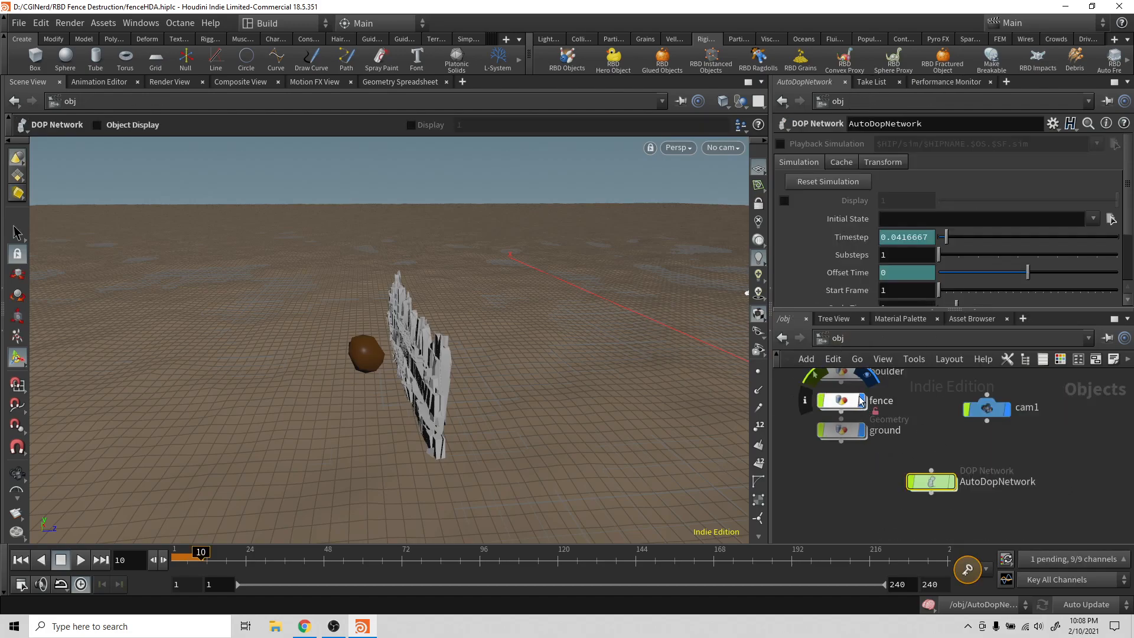
{"action": "middle_click_drag", "start_coordinate": [920, 418], "coordinate": [979, 424]}
{"action": "scroll", "coordinate": [975, 428], "scroll_direction": "down", "scroll_amount": 1}
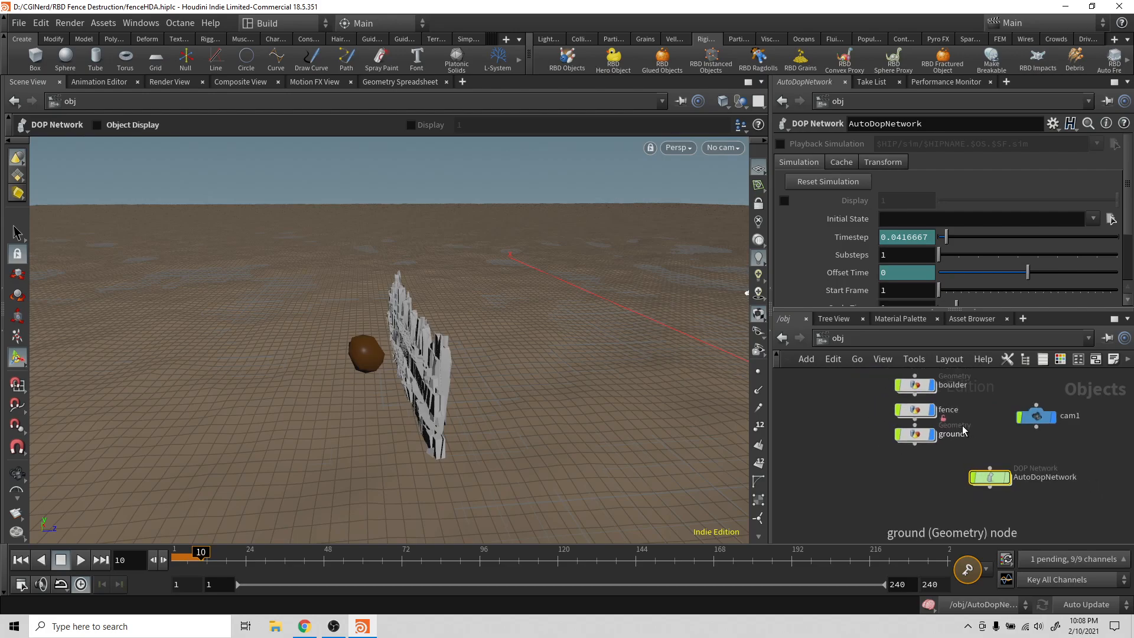
{"action": "double_click", "coordinate": [916, 407]}
Move the blast1 node down beside the lower part of the fence's node chain, level with merge2.
{"action": "middle_click_drag", "start_coordinate": [895, 430], "coordinate": [1100, 427]}
{"action": "scroll", "coordinate": [1002, 464], "scroll_direction": "down", "scroll_amount": 2}
{"action": "scroll", "coordinate": [1001, 495], "scroll_direction": "down", "scroll_amount": 1}
{"action": "middle_click", "coordinate": [993, 448]}
{"action": "middle_click_drag", "start_coordinate": [1049, 456], "coordinate": [1038, 562]}
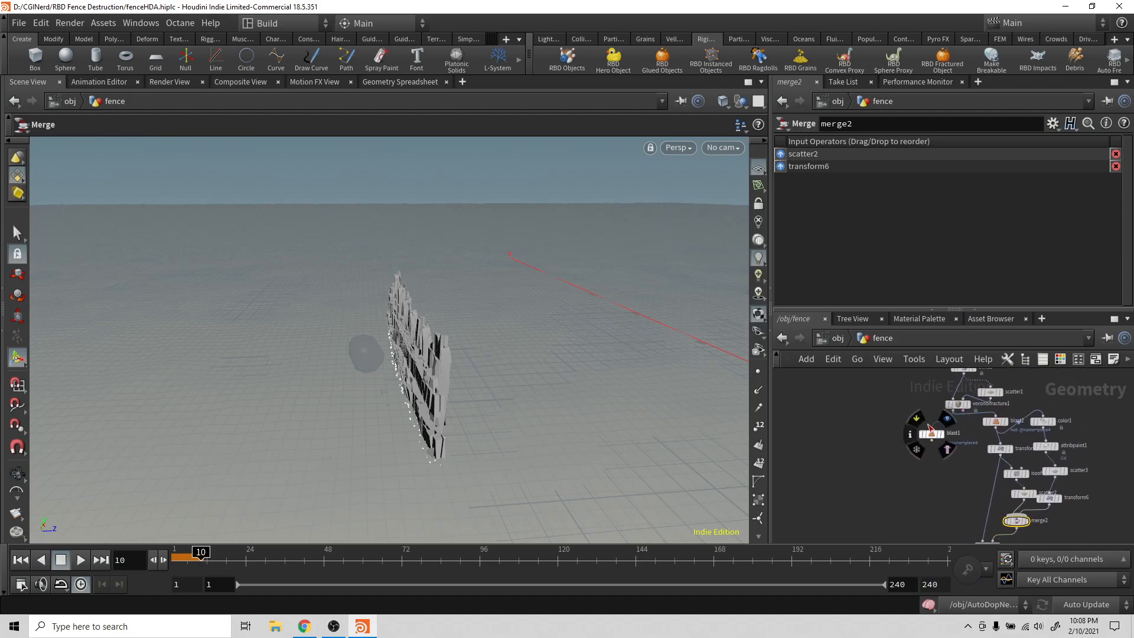
{"action": "left_click_drag", "start_coordinate": [932, 436], "coordinate": [922, 455]}
{"action": "middle_click_drag", "start_coordinate": [950, 473], "coordinate": [1002, 413]}
{"action": "scroll", "coordinate": [1002, 410], "scroll_direction": "down", "scroll_amount": 4}
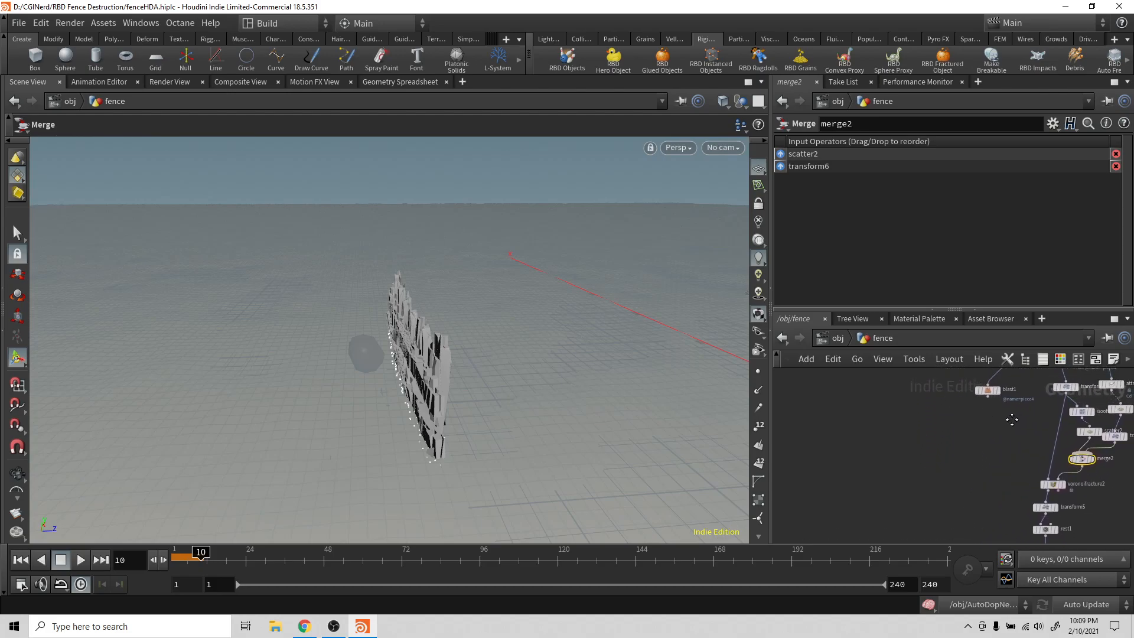
{"action": "scroll", "coordinate": [1003, 407], "scroll_direction": "down", "scroll_amount": 2}
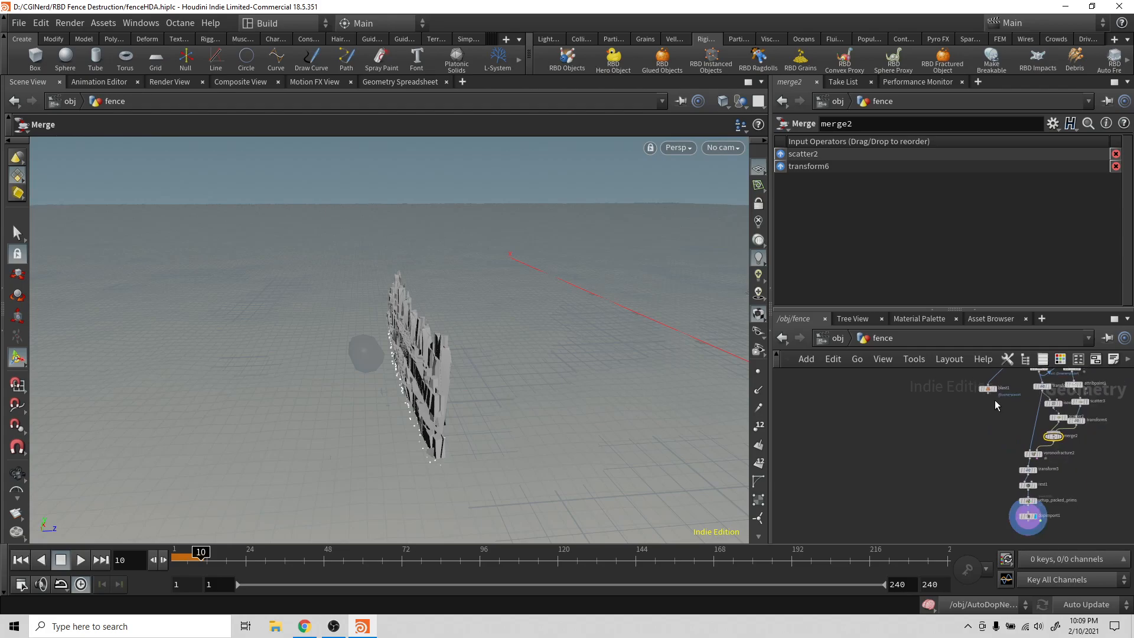
{"action": "left_click_drag", "start_coordinate": [985, 389], "coordinate": [980, 422]}
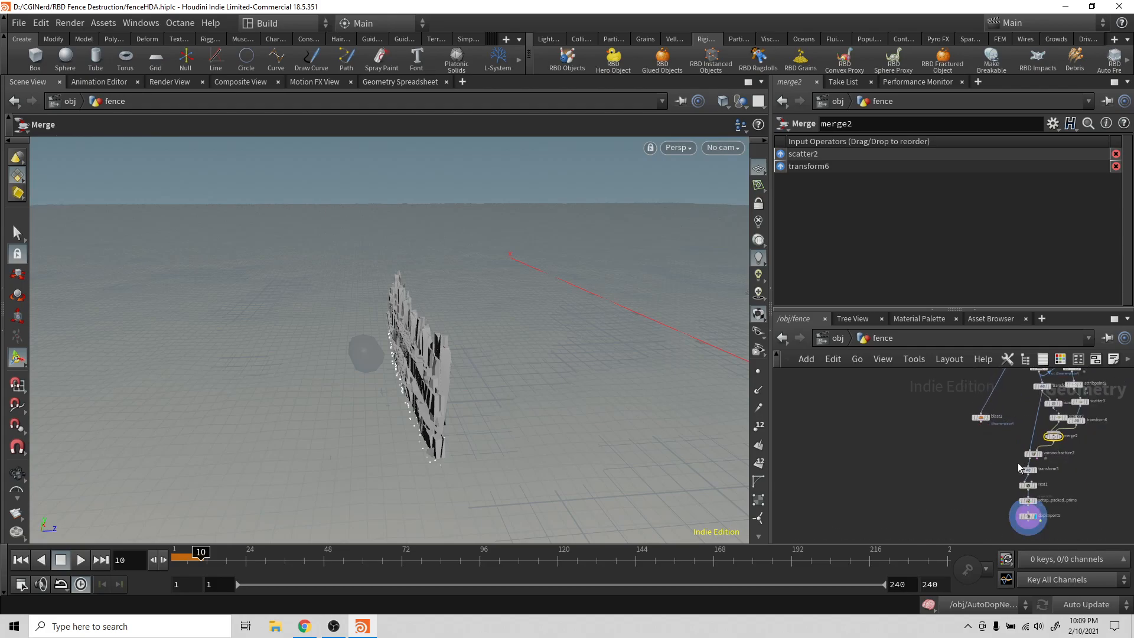
Make room below transform5 and insert a Merge node between transform5 and rest1.
{"action": "left_click_drag", "start_coordinate": [1002, 468], "coordinate": [1048, 545]}
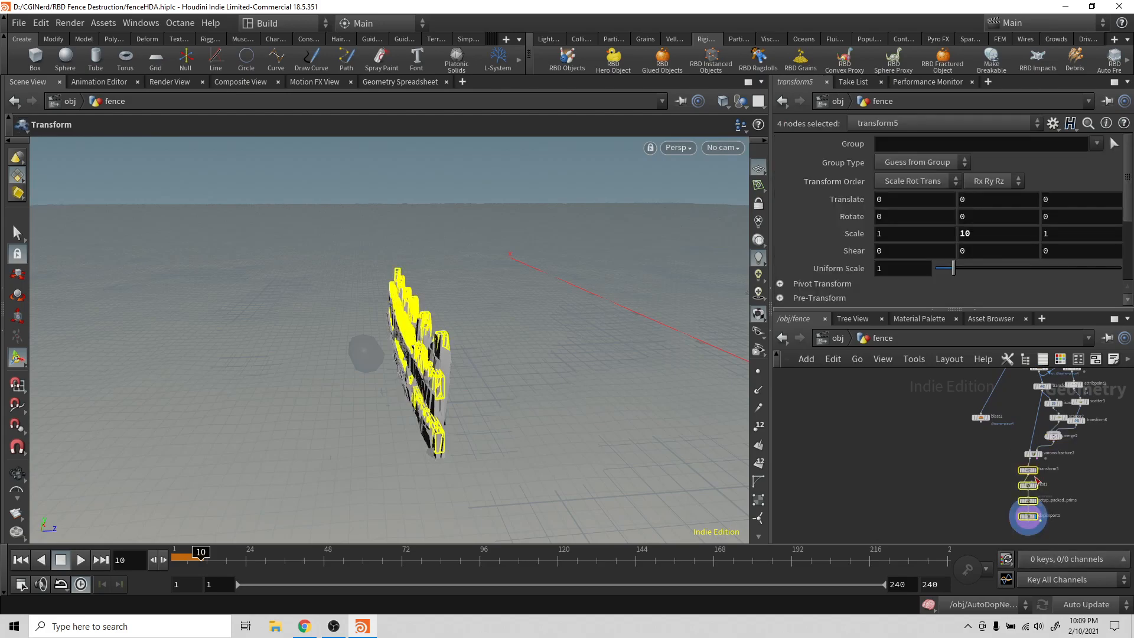
{"action": "left_click", "coordinate": [1000, 482]}
{"action": "left_click_drag", "start_coordinate": [1001, 482], "coordinate": [1028, 507]}
{"action": "key", "text": "Tab"}
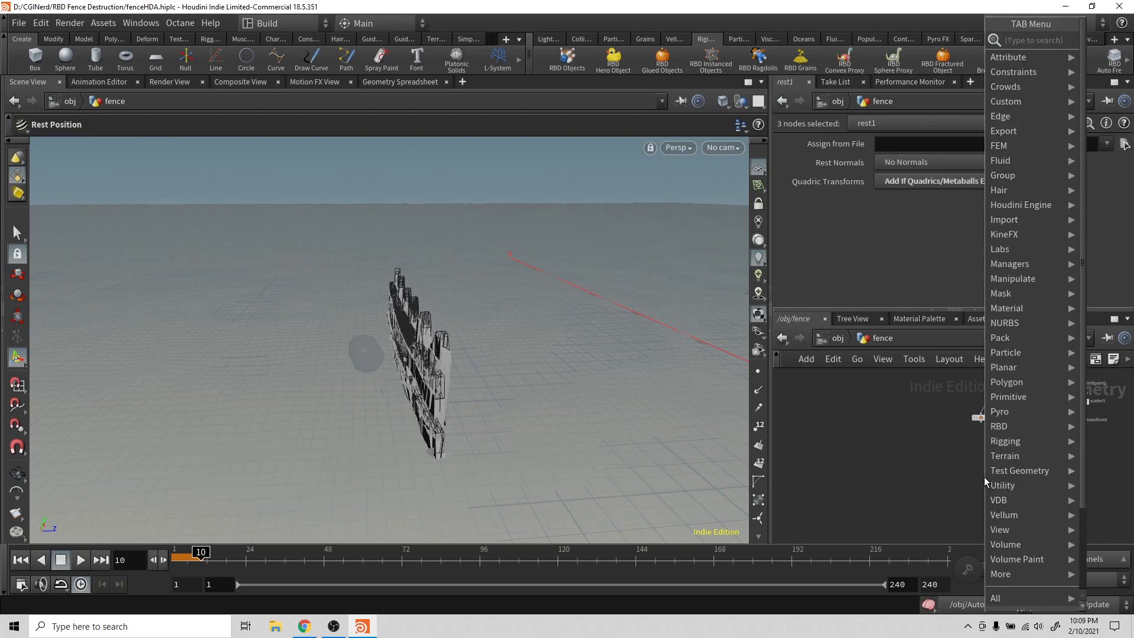
{"action": "type", "text": "merge"}
{"action": "key", "text": "Return"}
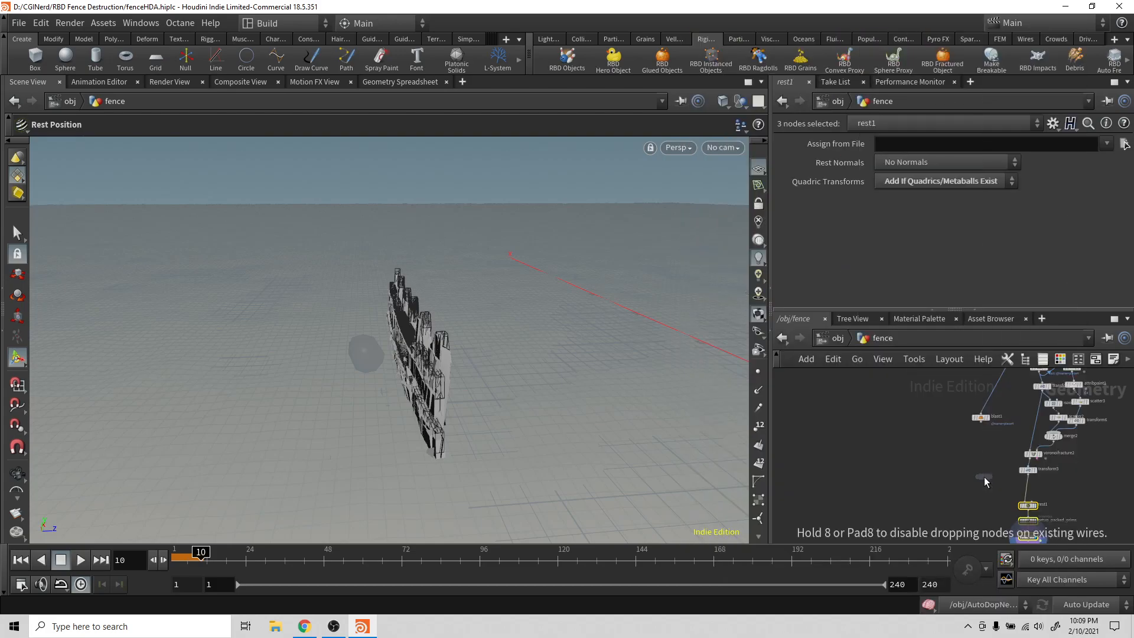
{"action": "left_click", "coordinate": [988, 479]}
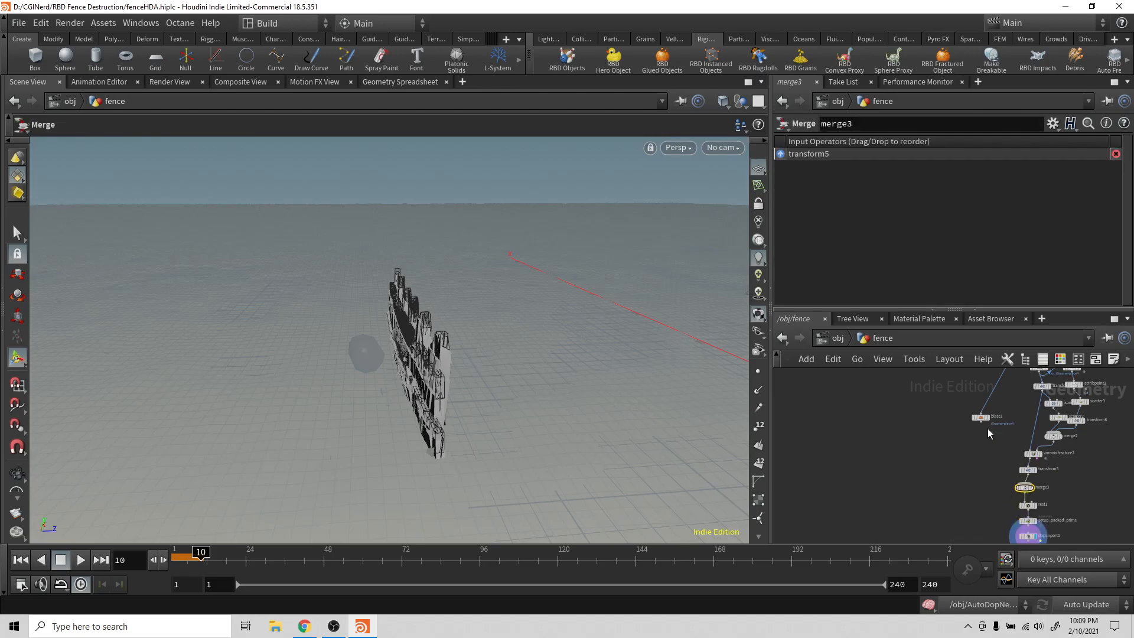
Connect blast1 as the second input of the new Merge node and inspect the combined fence.
{"action": "left_click_drag", "start_coordinate": [980, 422], "coordinate": [1023, 482]}
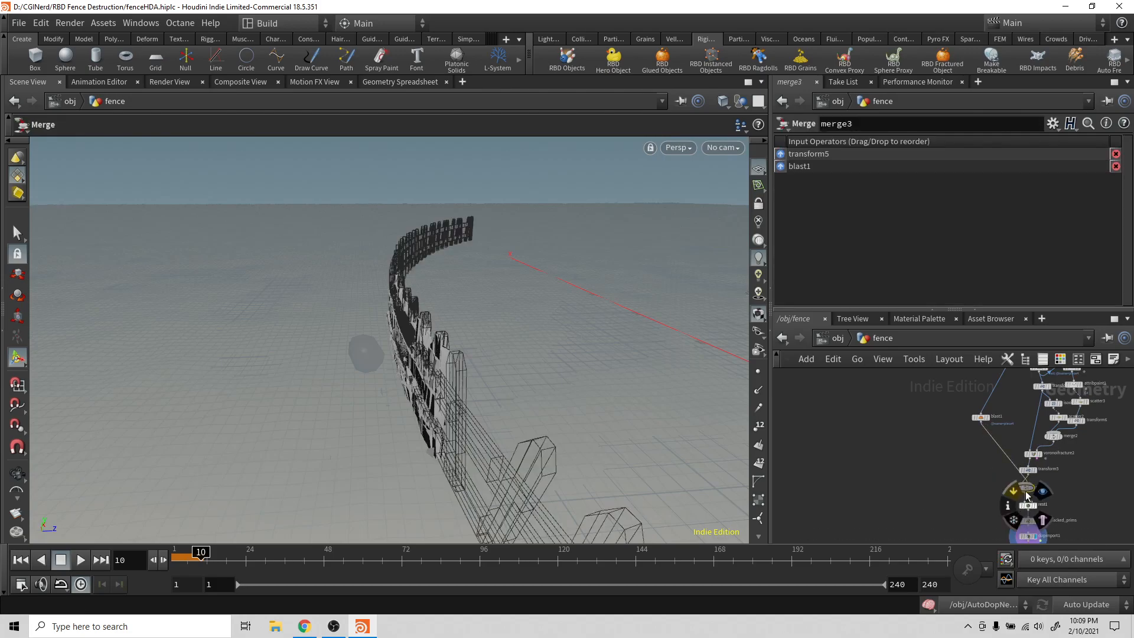
{"action": "key", "text": "Escape"}
{"action": "left_click_drag", "start_coordinate": [567, 369], "coordinate": [494, 371]}
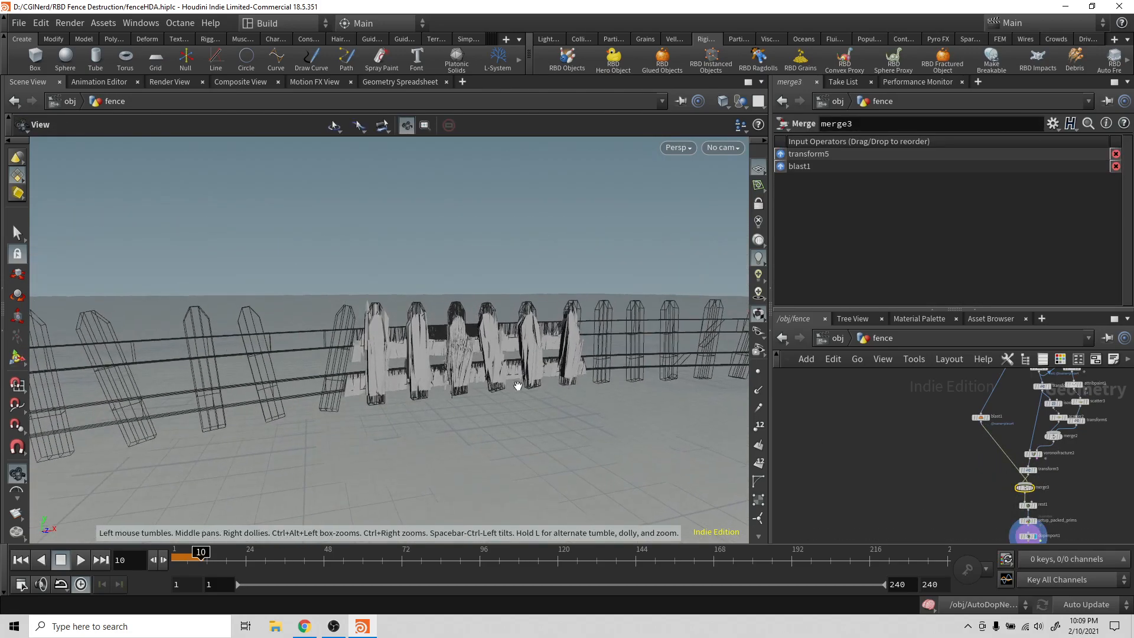
{"action": "key", "text": "Return"}
Return to the object level and play the simulation from the first frame, viewing the fence from farther back.
{"action": "left_click", "coordinate": [837, 337]}
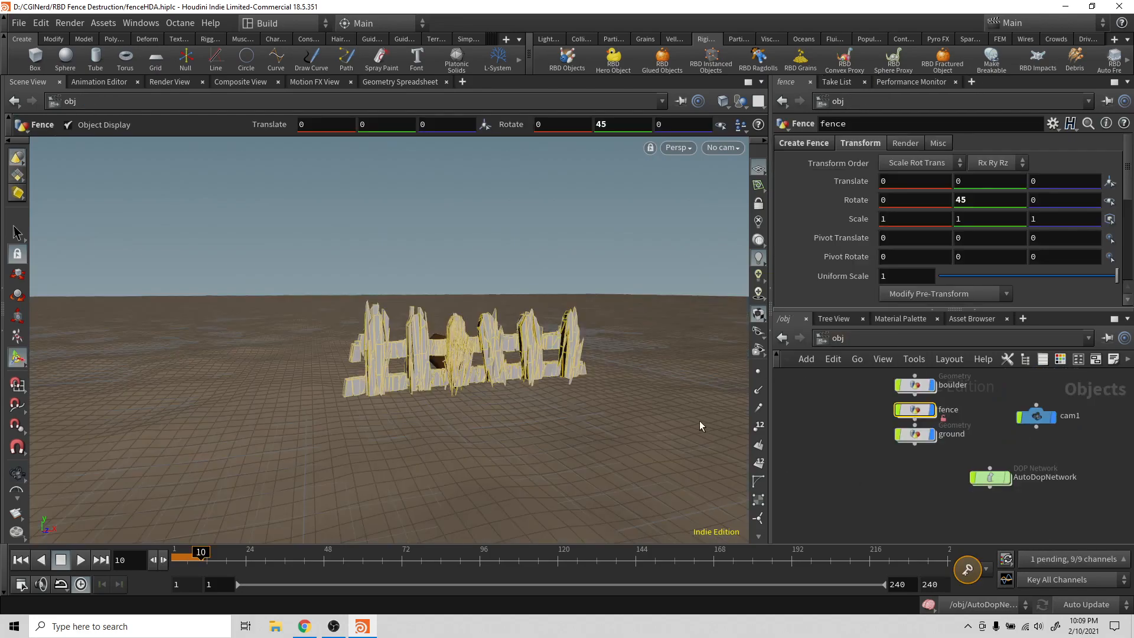
{"action": "left_click", "coordinate": [20, 559]}
{"action": "left_click", "coordinate": [82, 560]}
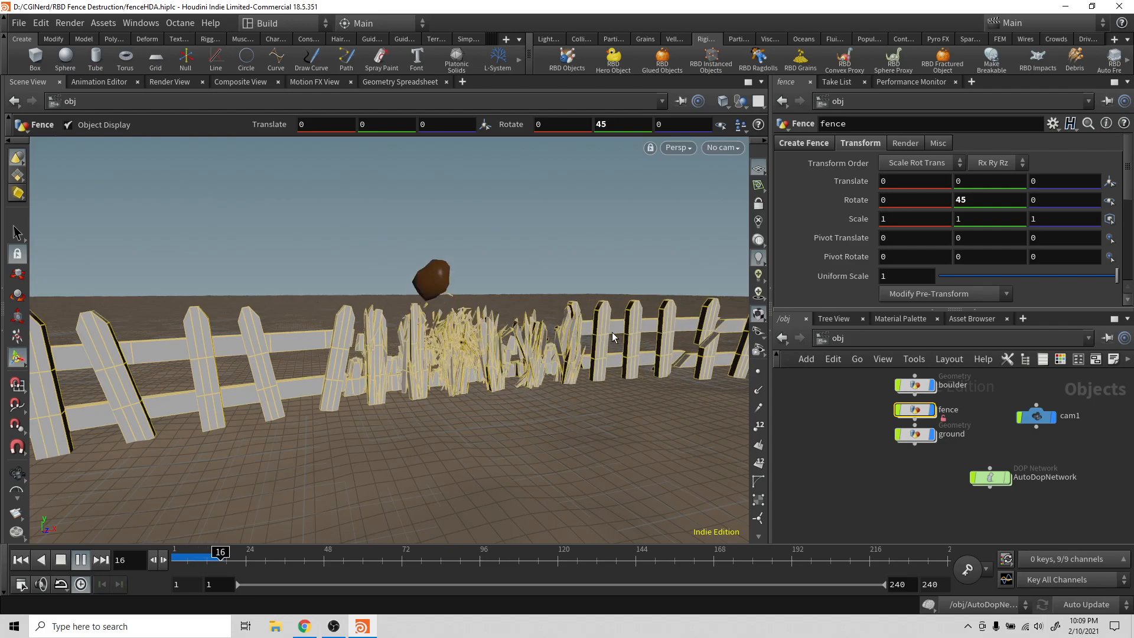
{"action": "key", "text": "Escape"}
{"action": "left_click_drag", "start_coordinate": [659, 362], "coordinate": [676, 374]}
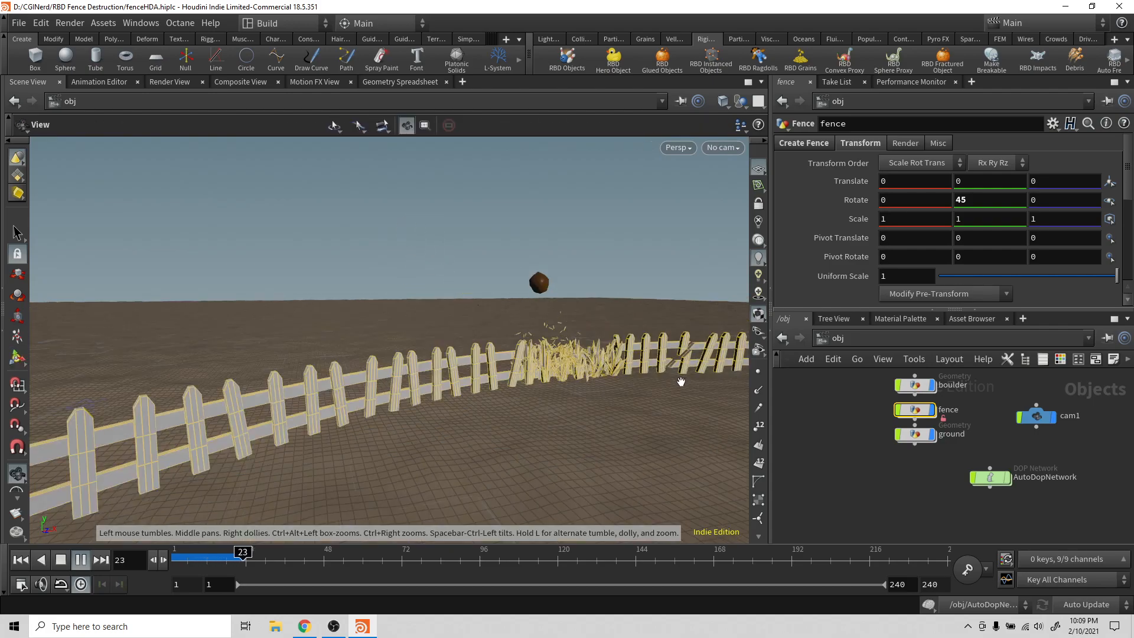
{"action": "scroll", "coordinate": [681, 381], "scroll_direction": "down", "scroll_amount": 2}
{"action": "middle_click_drag", "start_coordinate": [738, 369], "coordinate": [700, 362]}
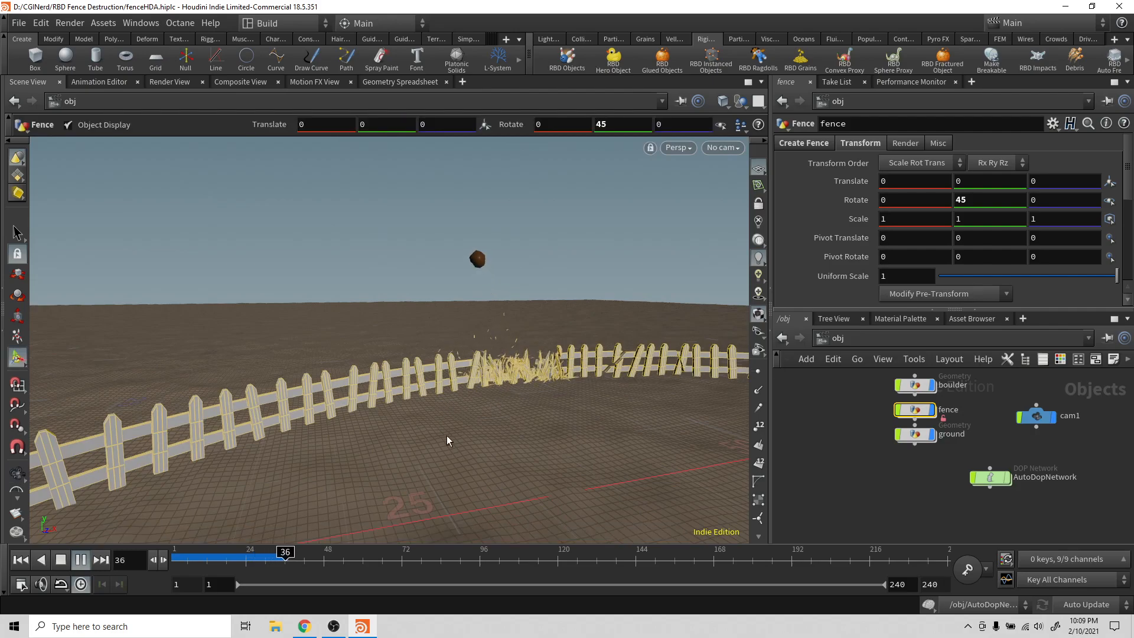
{"action": "left_click", "coordinate": [55, 563]}
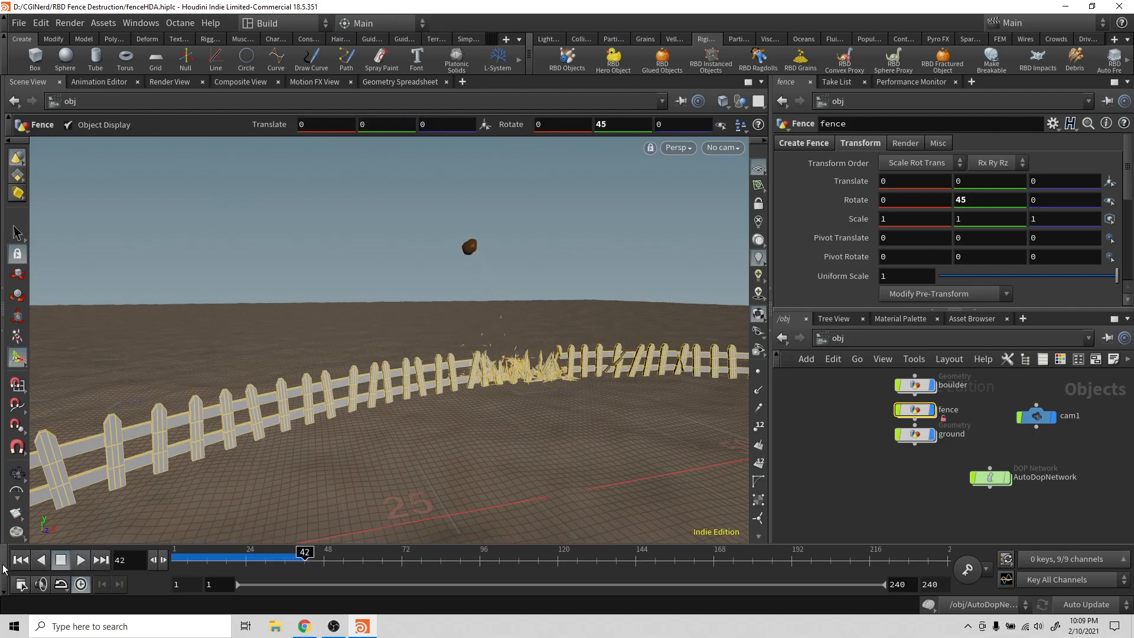
Replay the simulation from frame 1 with a low view along the fence, and stop playback.
{"action": "left_click", "coordinate": [20, 559]}
{"action": "key", "text": "Escape"}
{"action": "left_click_drag", "start_coordinate": [519, 427], "coordinate": [555, 360]}
{"action": "key", "text": "Return"}
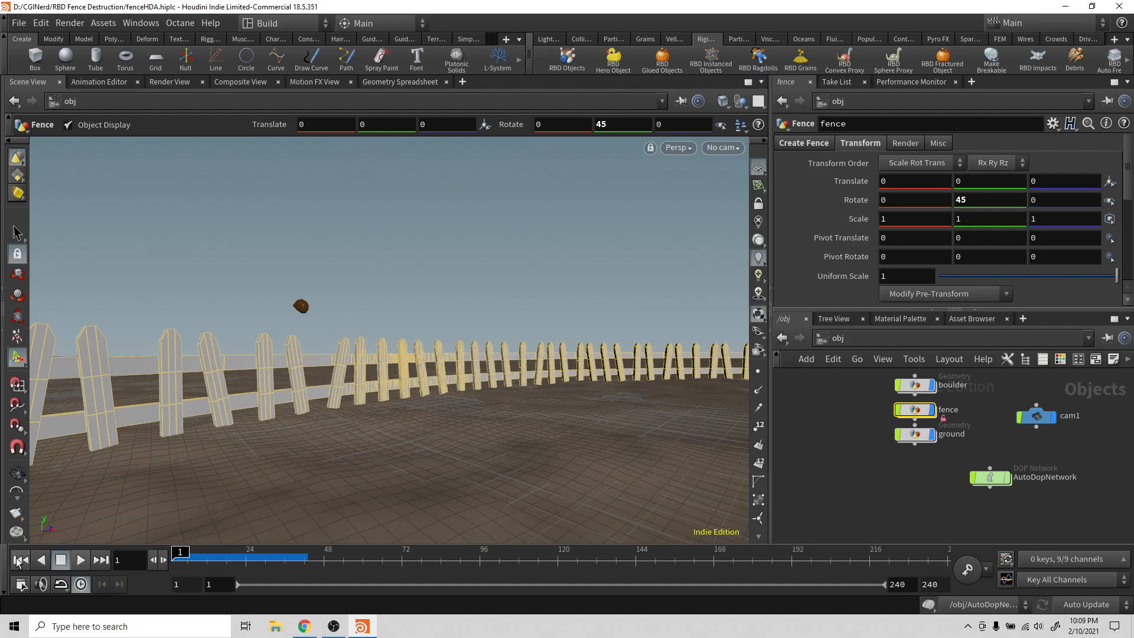
{"action": "left_click", "coordinate": [80, 559]}
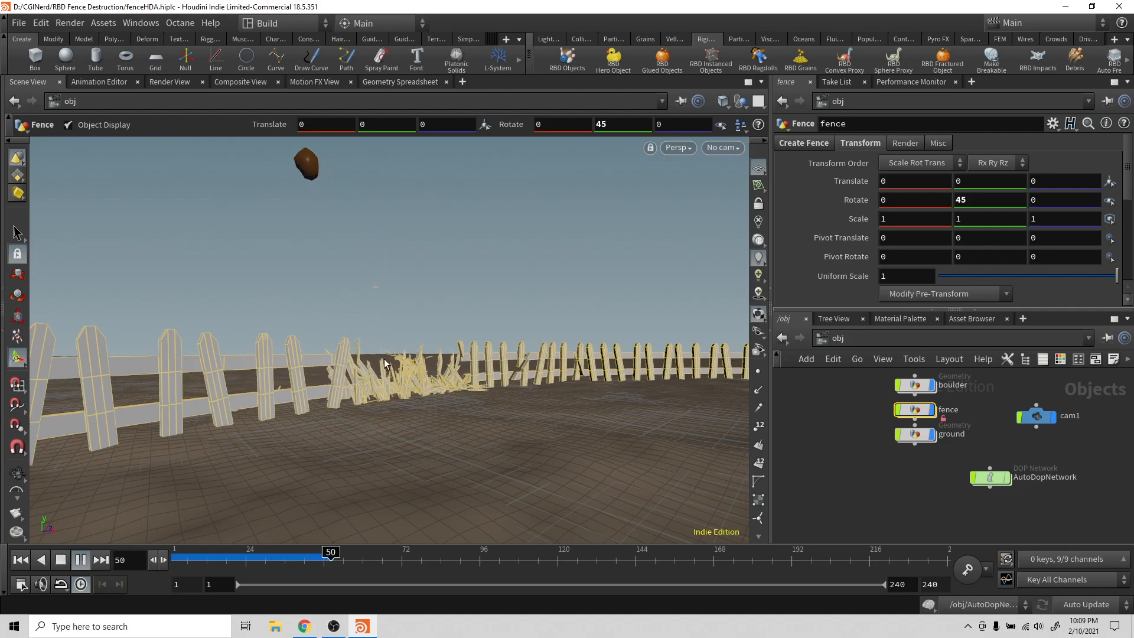
{"action": "left_click", "coordinate": [63, 560]}
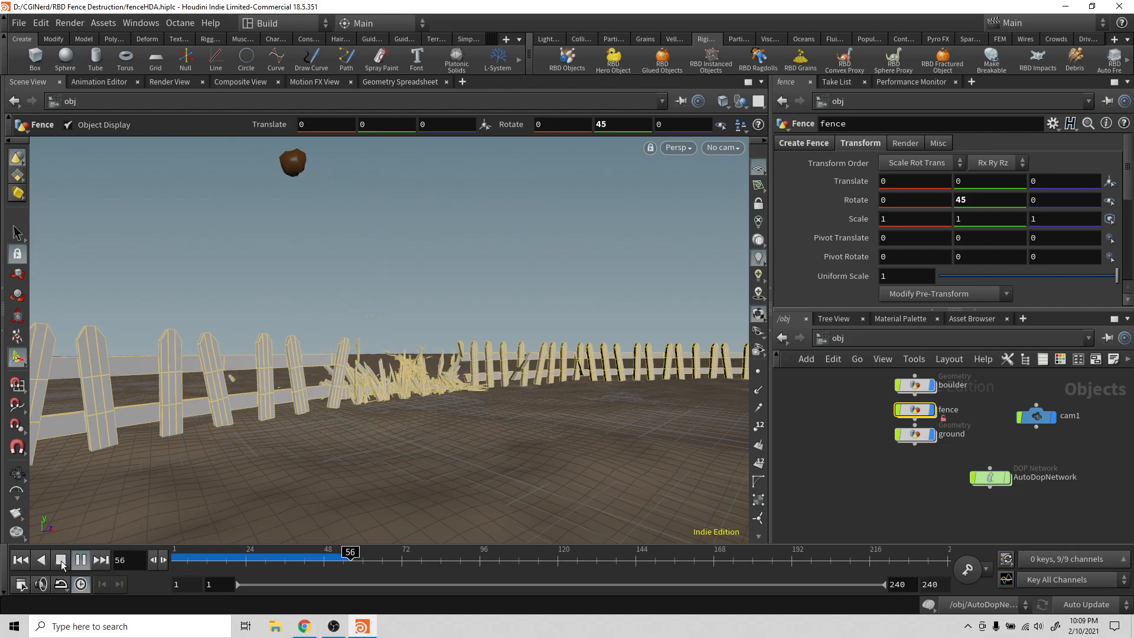
{"action": "left_click", "coordinate": [61, 559]}
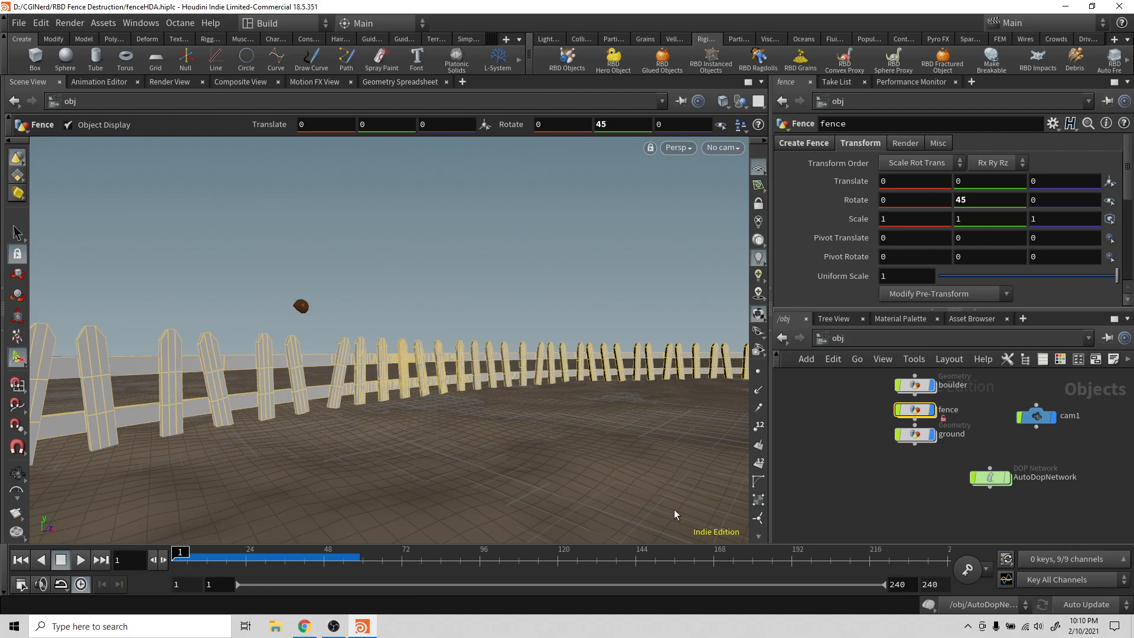
In AutoDopNetwork, set the boulder's physical density to 10000.
{"action": "double_click", "coordinate": [990, 477]}
{"action": "left_click", "coordinate": [989, 414]}
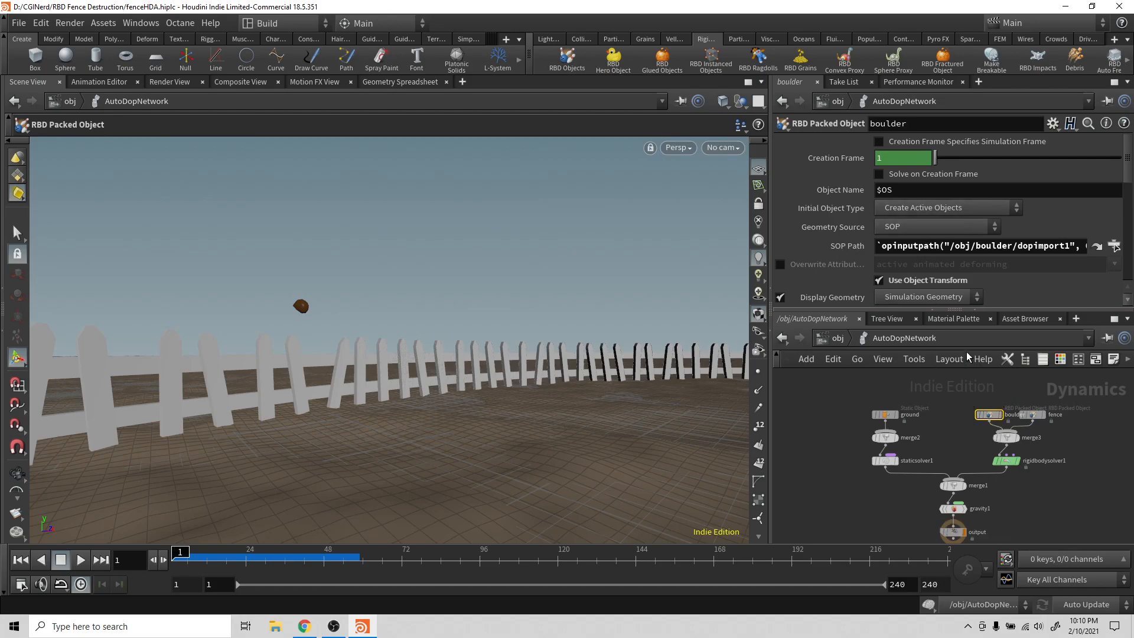
{"action": "scroll", "coordinate": [945, 275], "scroll_direction": "down", "scroll_amount": 5}
{"action": "scroll", "coordinate": [947, 270], "scroll_direction": "up", "scroll_amount": 1}
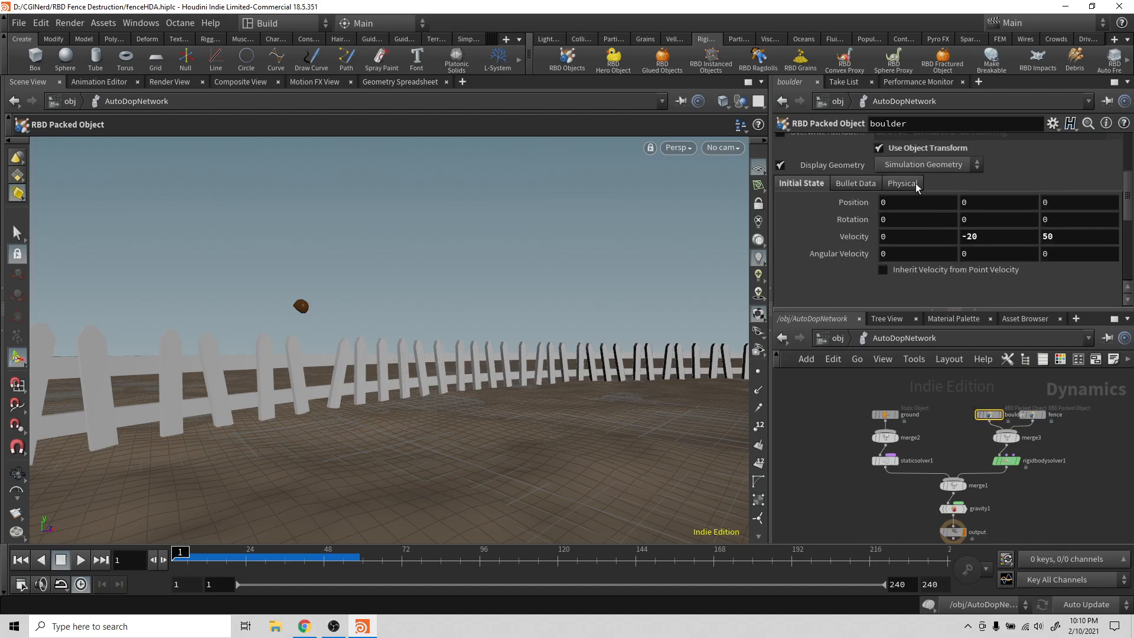
{"action": "left_click", "coordinate": [917, 188]}
{"action": "scroll", "coordinate": [909, 278], "scroll_direction": "down", "scroll_amount": 2}
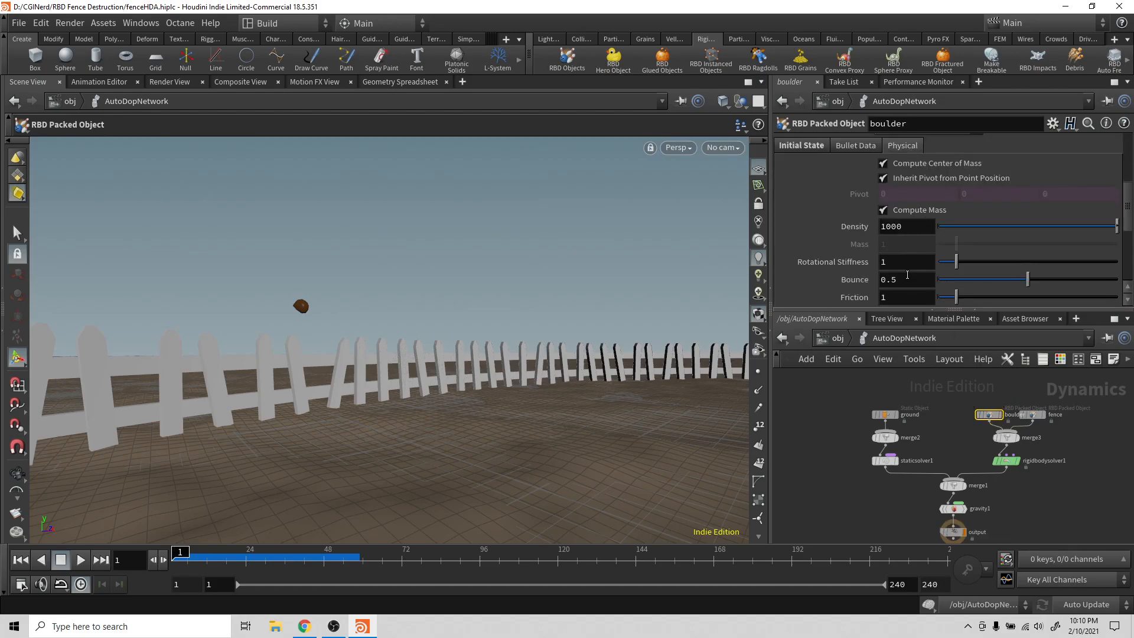
{"action": "left_click", "coordinate": [908, 233]}
{"action": "type", "text": "0"}
{"action": "key", "text": "Return"}
Set the boulder's bounce to .1 and play the simulation from frame 1.
{"action": "double_click", "coordinate": [905, 278]}
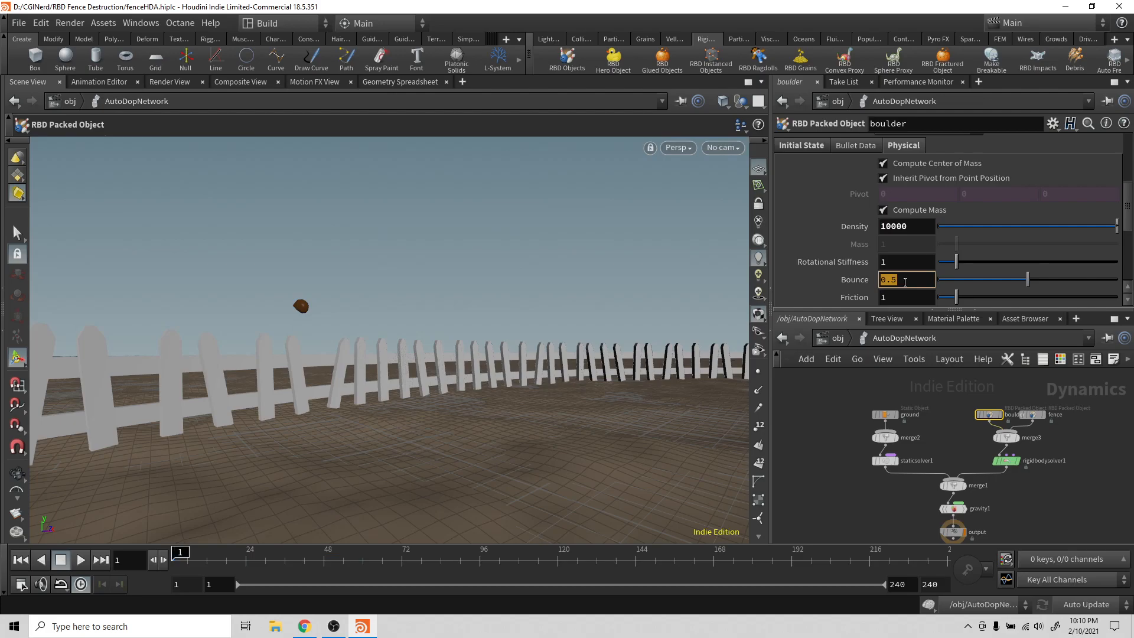
{"action": "type", "text": ".1"}
{"action": "key", "text": "Return"}
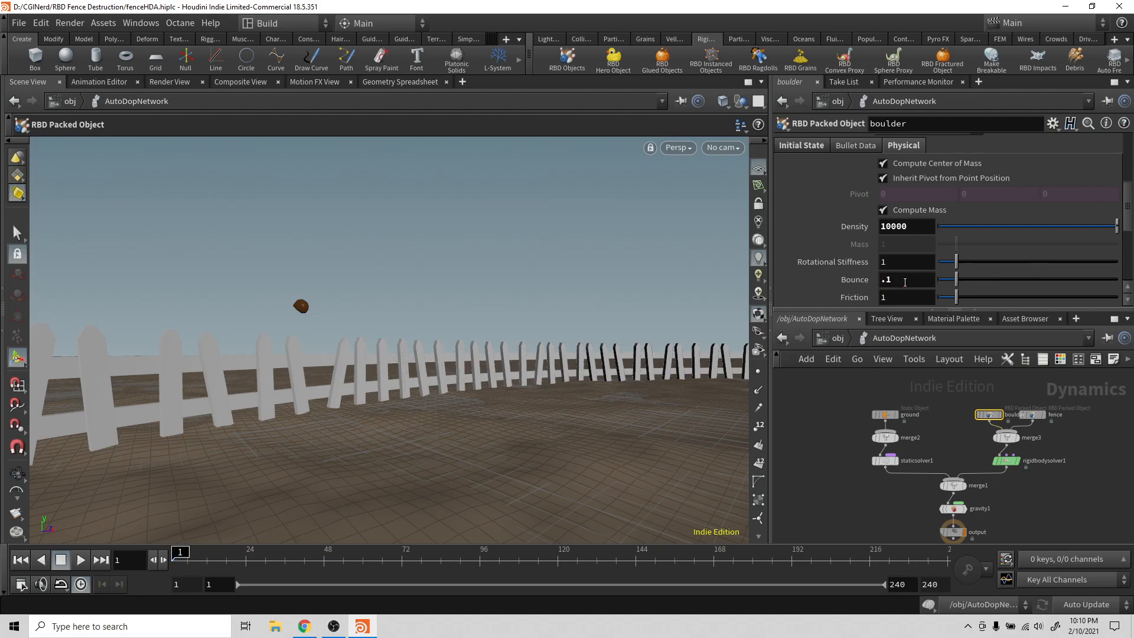
{"action": "left_click", "coordinate": [81, 562]}
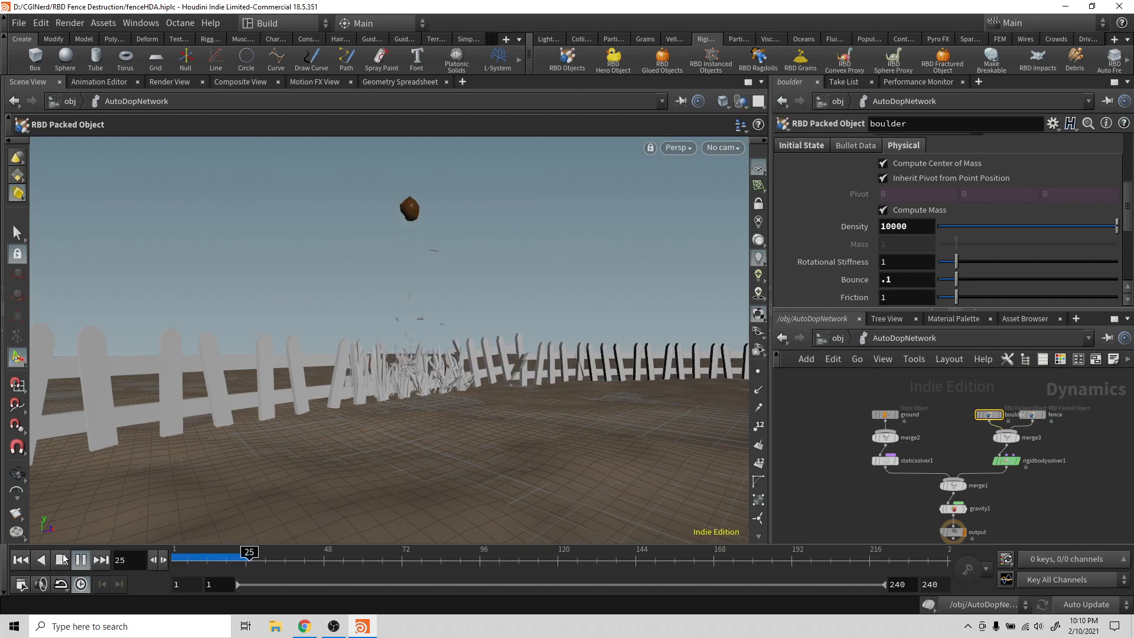
Stop playback, return to frame 1, and set the fence's physical density to .001 in AutoDopNetwork.
{"action": "left_click", "coordinate": [60, 561]}
{"action": "left_click", "coordinate": [20, 561]}
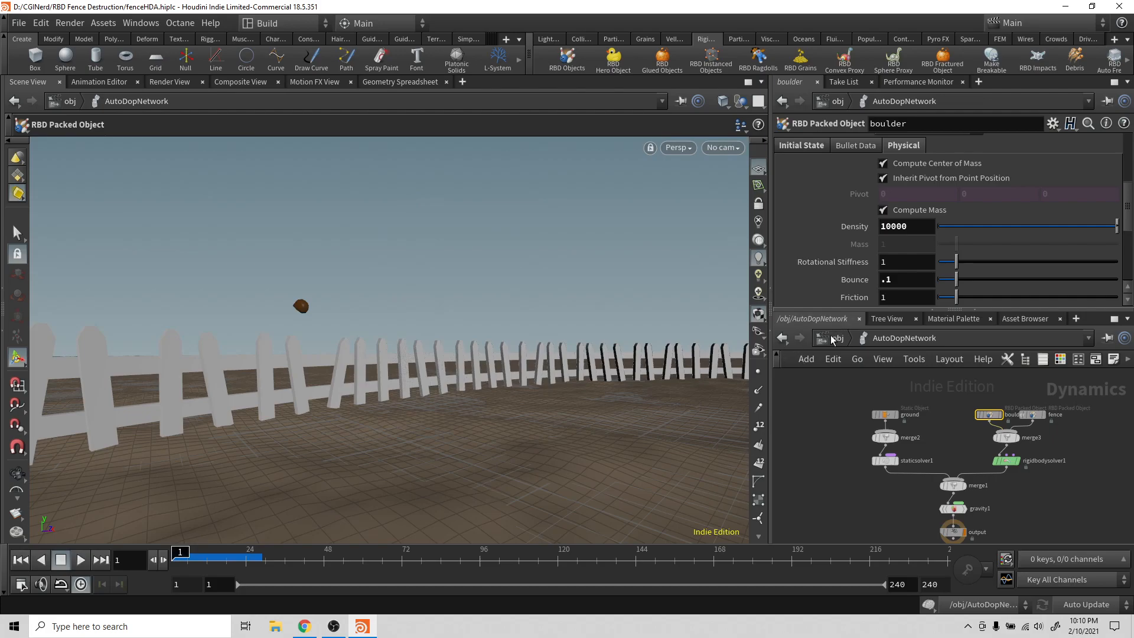
{"action": "left_click", "coordinate": [1032, 415]}
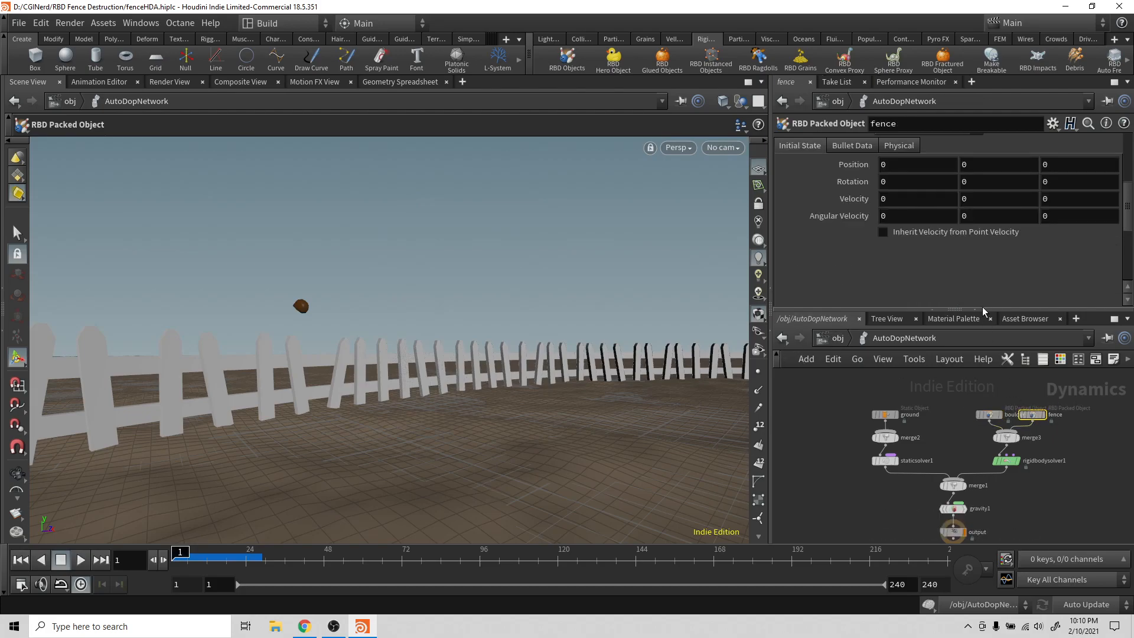
{"action": "scroll", "coordinate": [941, 252], "scroll_direction": "down", "scroll_amount": 2}
{"action": "scroll", "coordinate": [941, 252], "scroll_direction": "up", "scroll_amount": 3}
{"action": "left_click", "coordinate": [911, 168]}
{"action": "left_click", "coordinate": [910, 247]}
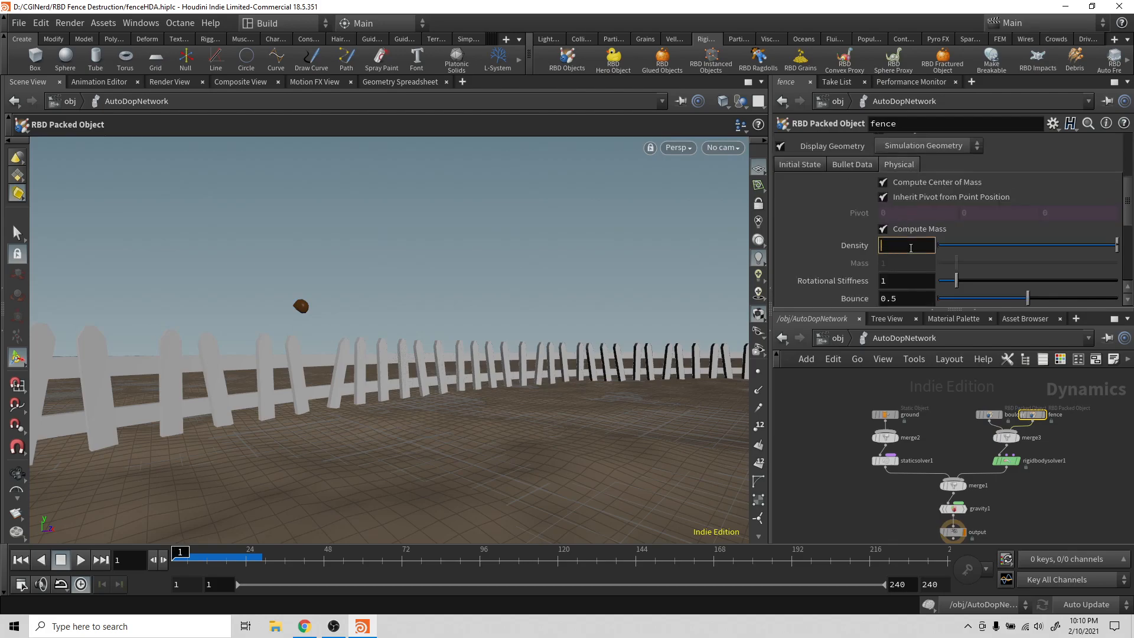
{"action": "key", "text": "Return"}
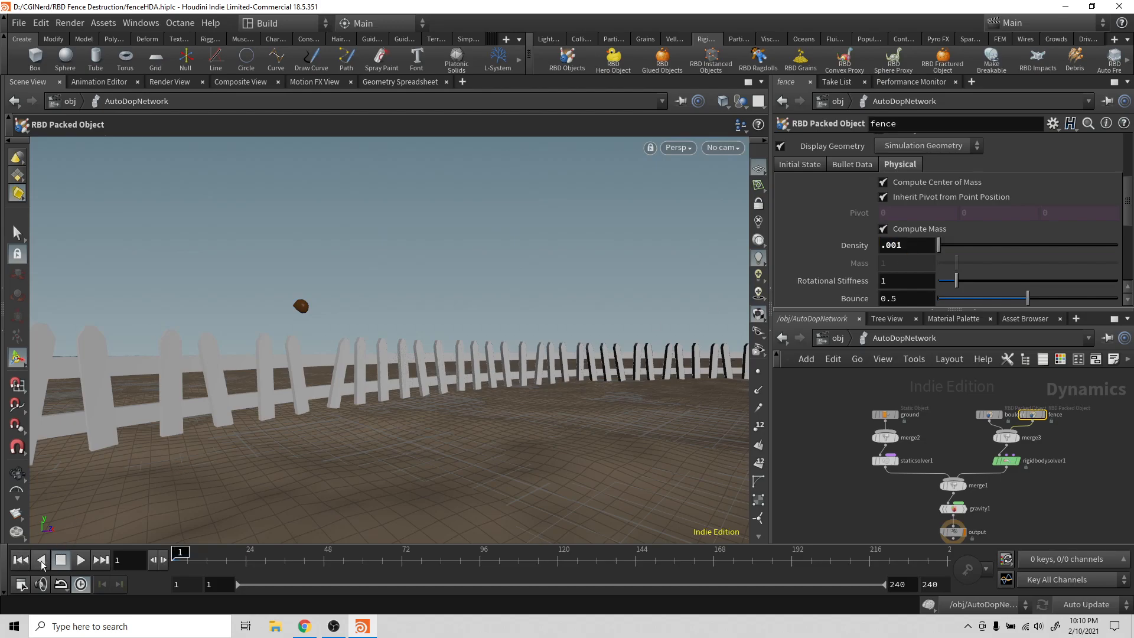
Play the simulation with the lighter fence, stop it, and return to frame 1.
{"action": "left_click", "coordinate": [81, 560]}
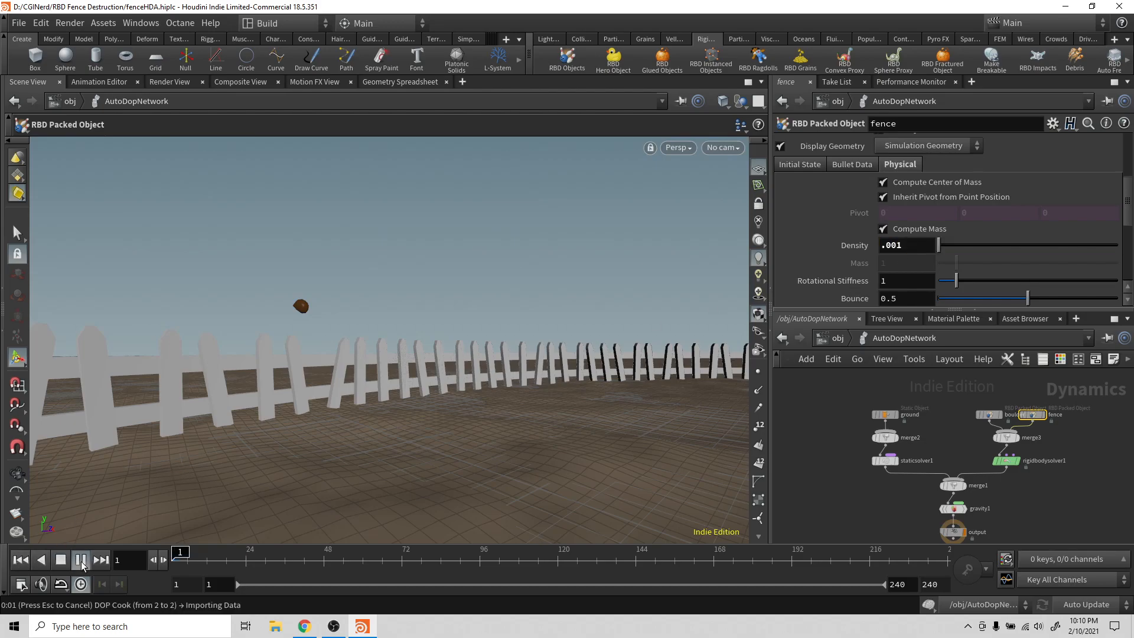
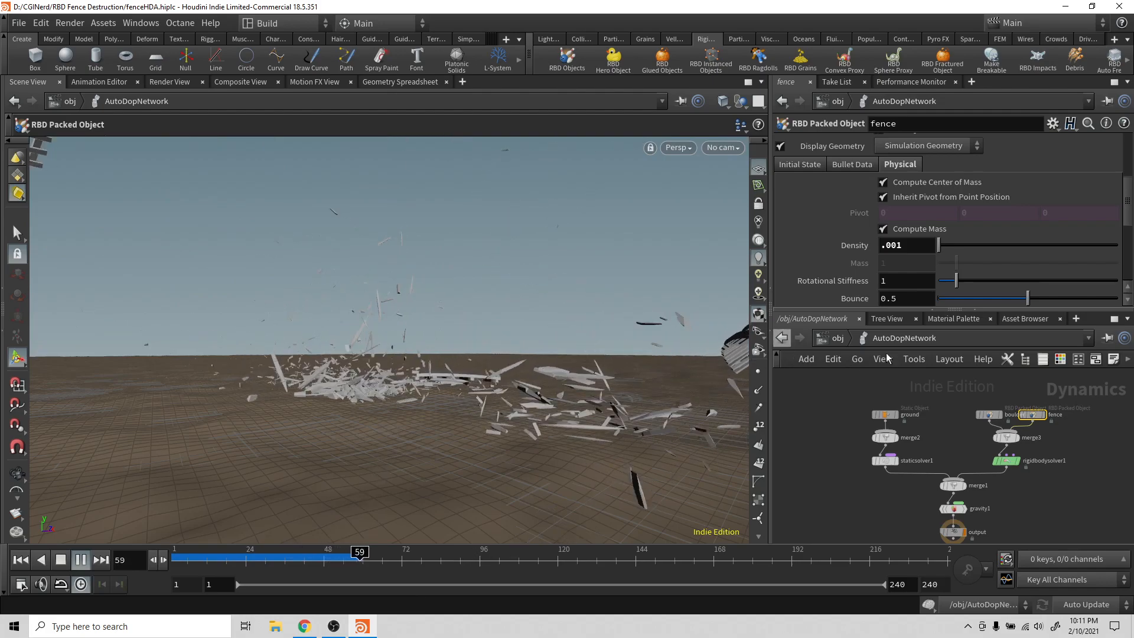
{"action": "left_click", "coordinate": [62, 562]}
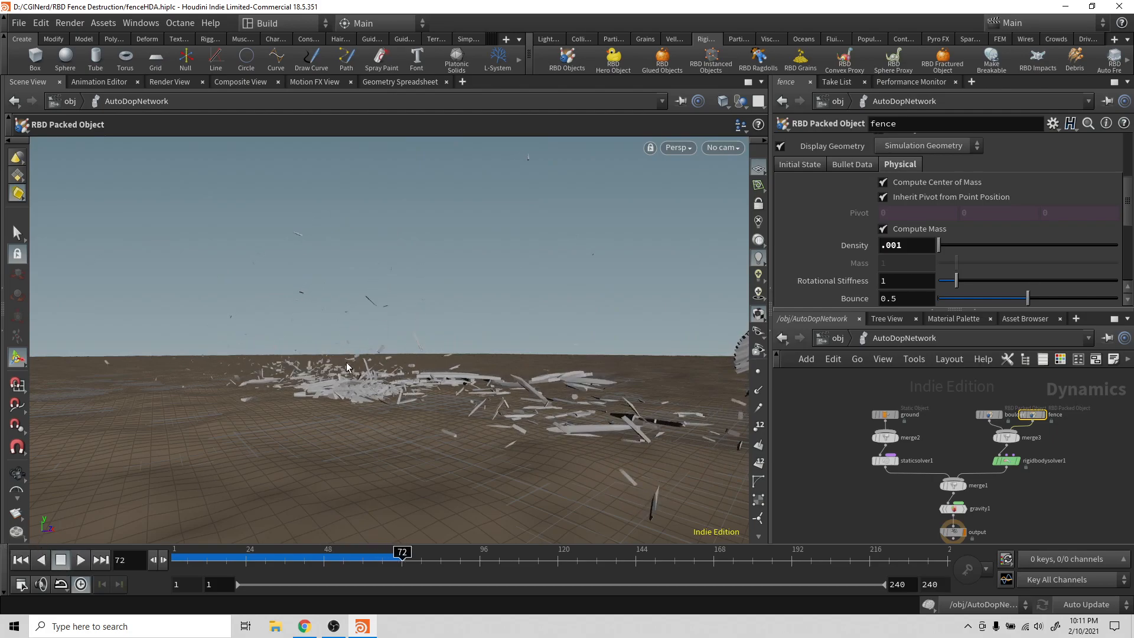
{"action": "left_click", "coordinate": [21, 559]}
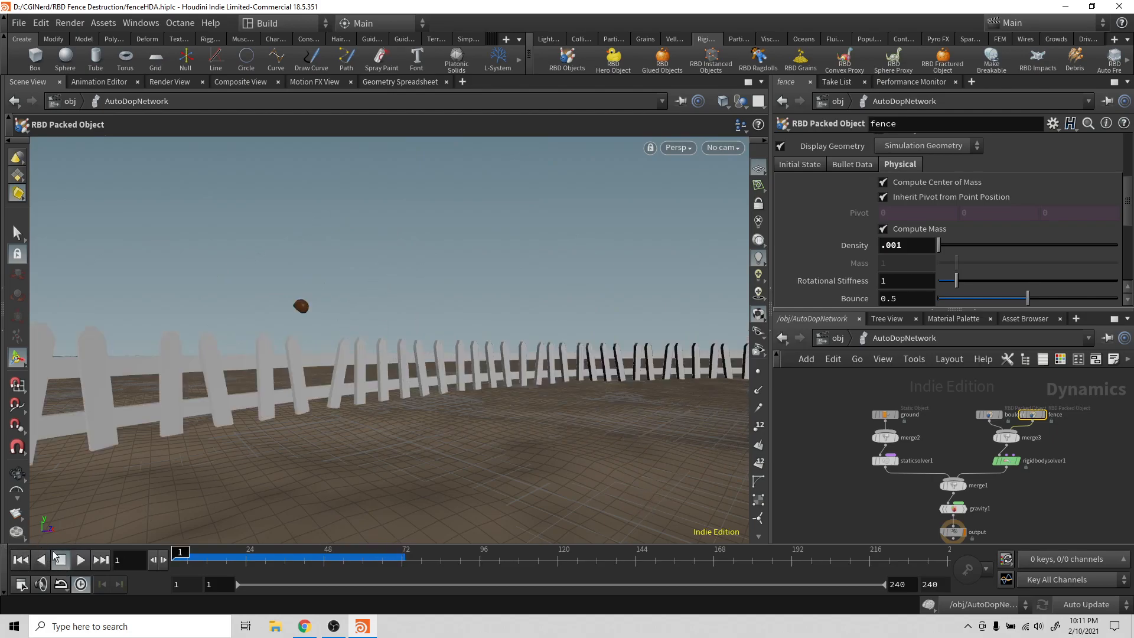
Inside the fence object, delete the merge3 node that joins blast1 with the fractured branch.
{"action": "left_click", "coordinate": [847, 340]}
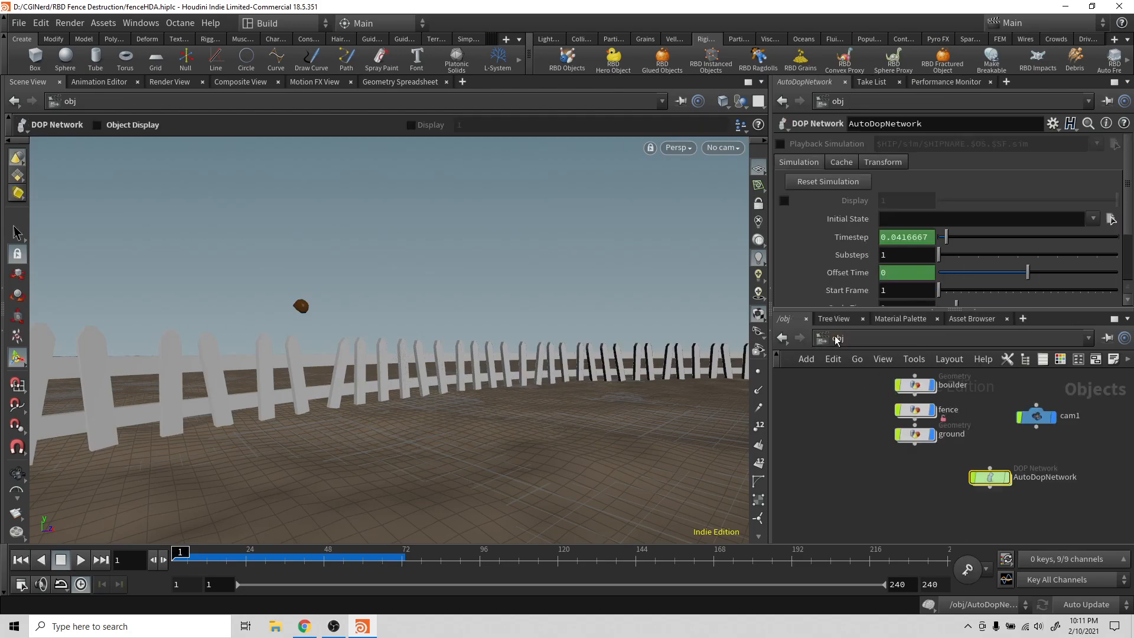
{"action": "double_click", "coordinate": [923, 413]}
{"action": "mouse_move", "coordinate": [1030, 491]}
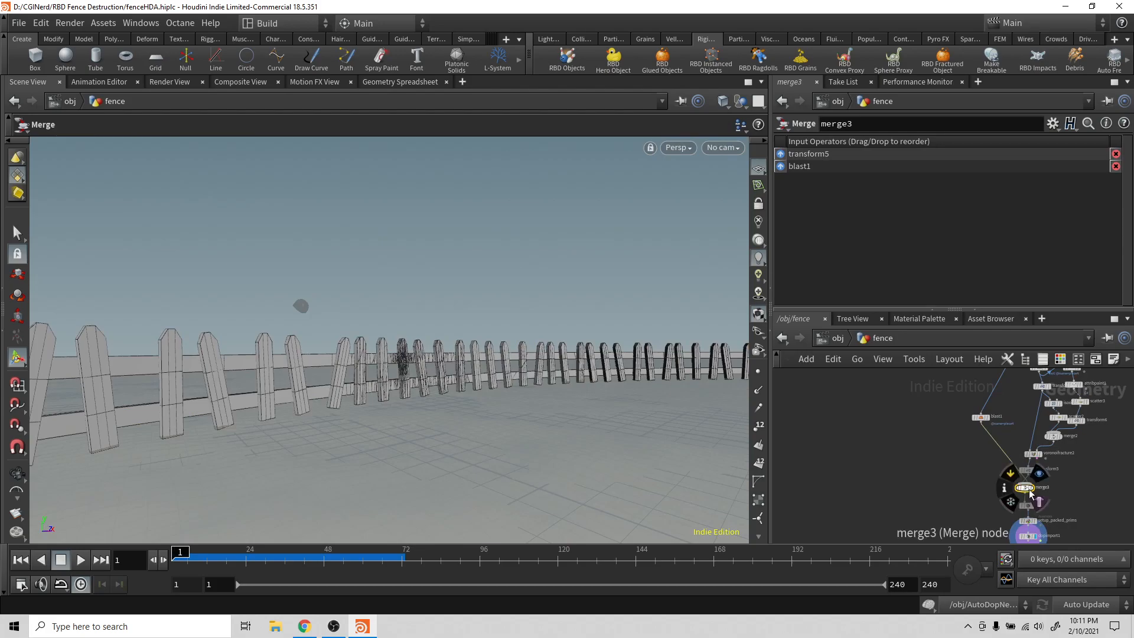
{"action": "key", "text": "Delete"}
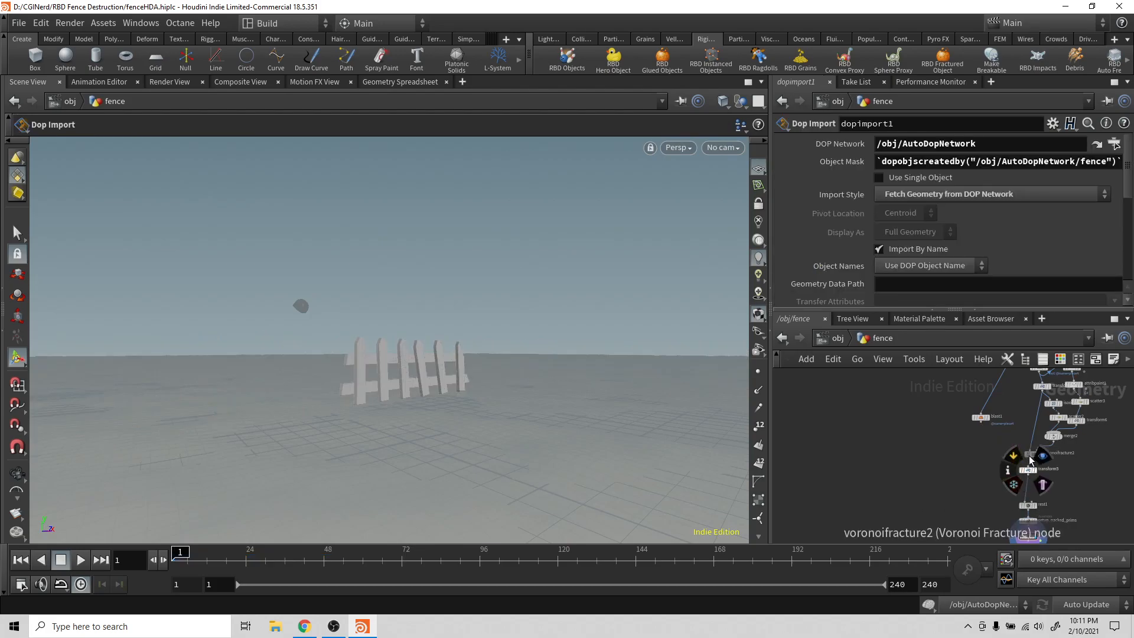
Move blast1 clear of the fractured branch and add a Null node connected below it.
{"action": "left_click_drag", "start_coordinate": [980, 417], "coordinate": [978, 393]}
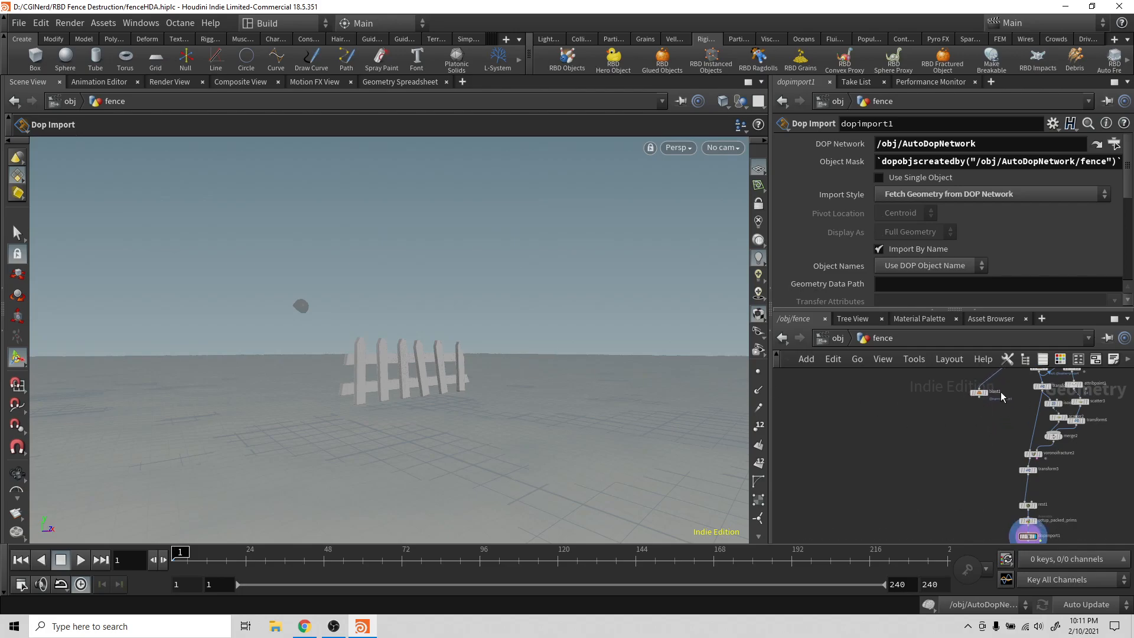
{"action": "middle_click_drag", "start_coordinate": [1015, 411], "coordinate": [994, 480]}
{"action": "left_click_drag", "start_coordinate": [975, 452], "coordinate": [983, 444]}
{"action": "left_click", "coordinate": [984, 448]}
{"action": "key", "text": "Tab"}
{"action": "type", "text": "N"}
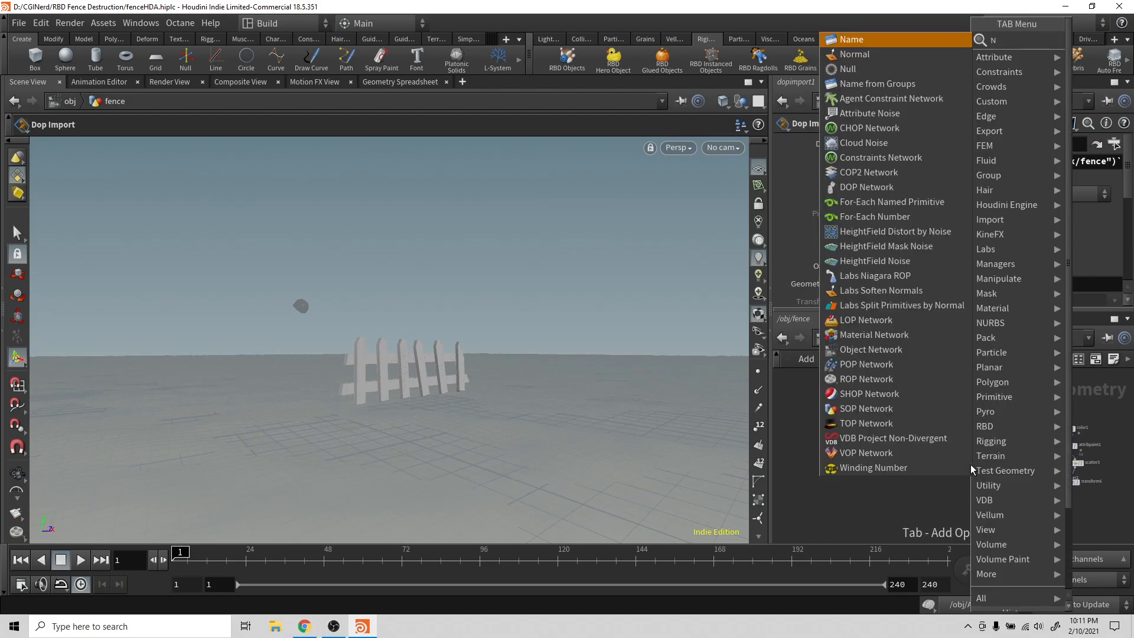
{"action": "type", "text": "ull"}
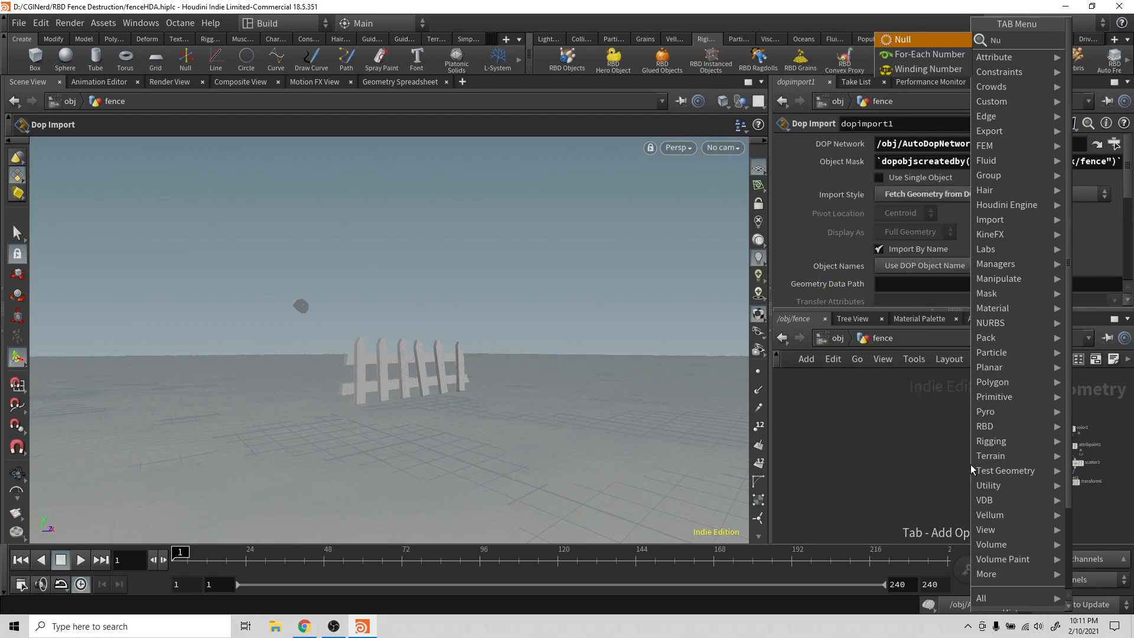
{"action": "key", "text": "Return"}
{"action": "left_click", "coordinate": [969, 464]}
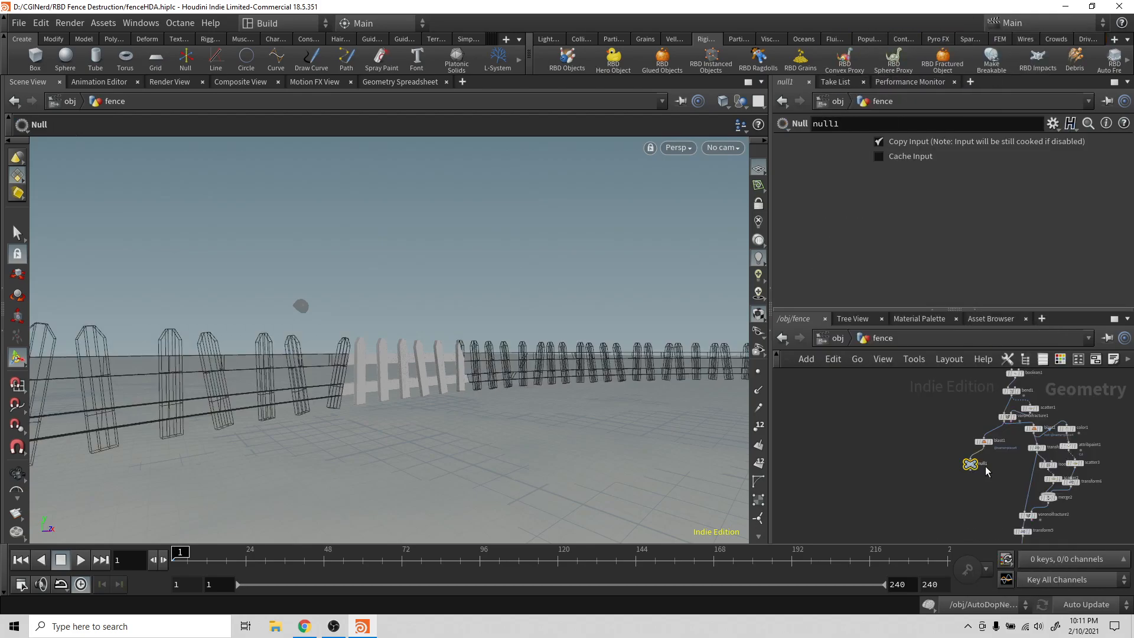
Rename the new null under blast1 to OUT_STATIC_GEO.
{"action": "double_click", "coordinate": [984, 464]}
{"action": "type", "text": "OUT_GEO"}
{"action": "key", "text": "Return"}
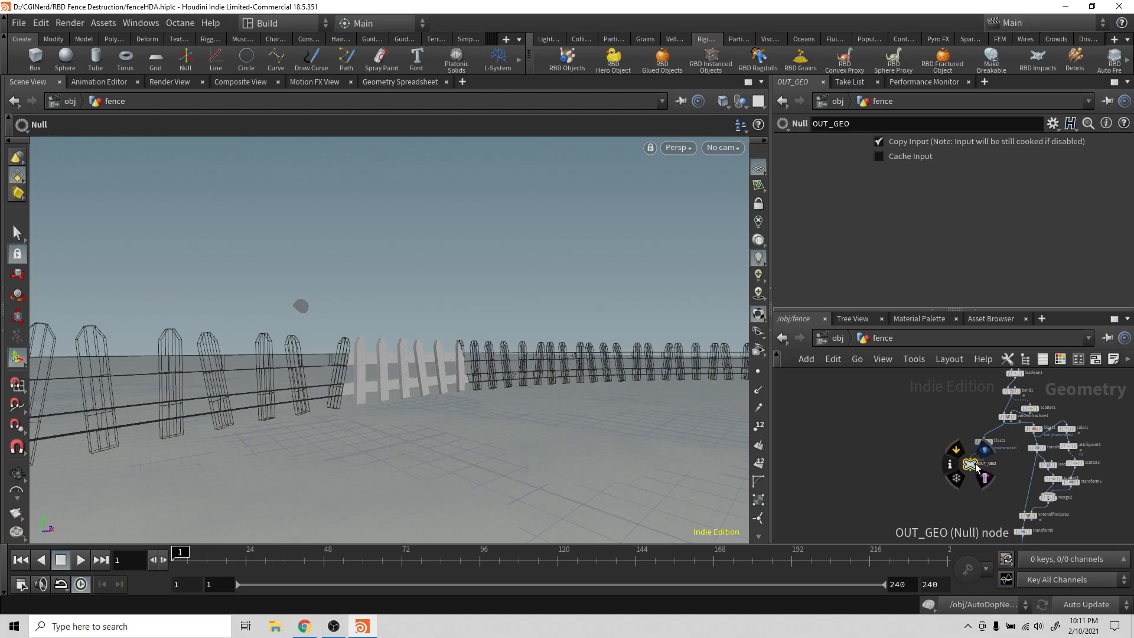
{"action": "double_click", "coordinate": [989, 464]}
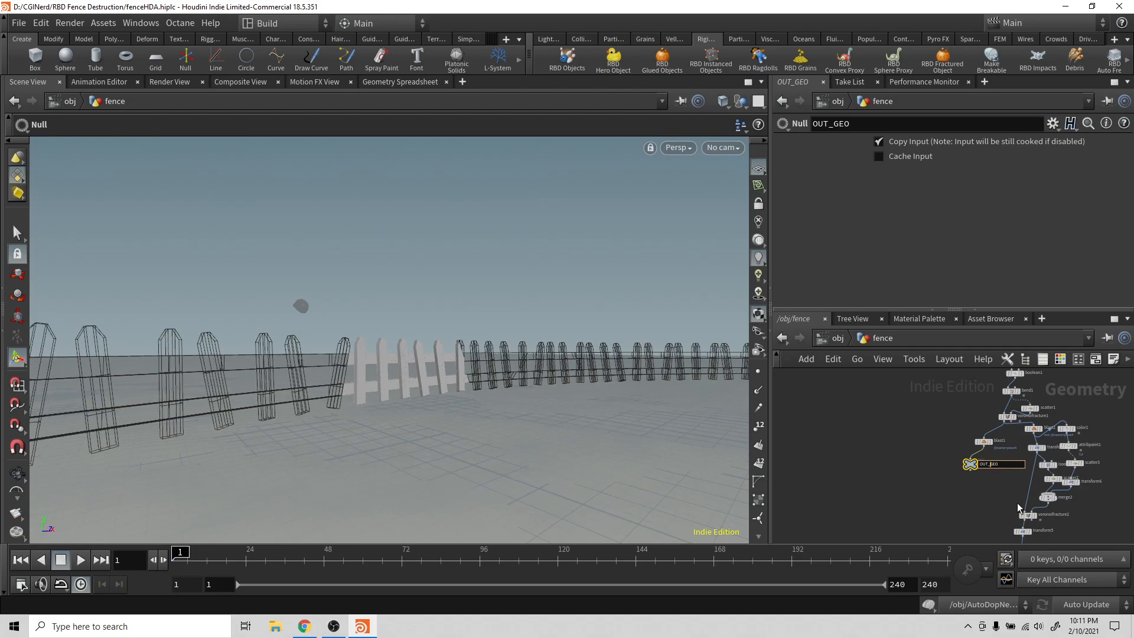
{"action": "type", "text": "STATIC_"}
{"action": "key", "text": "Return"}
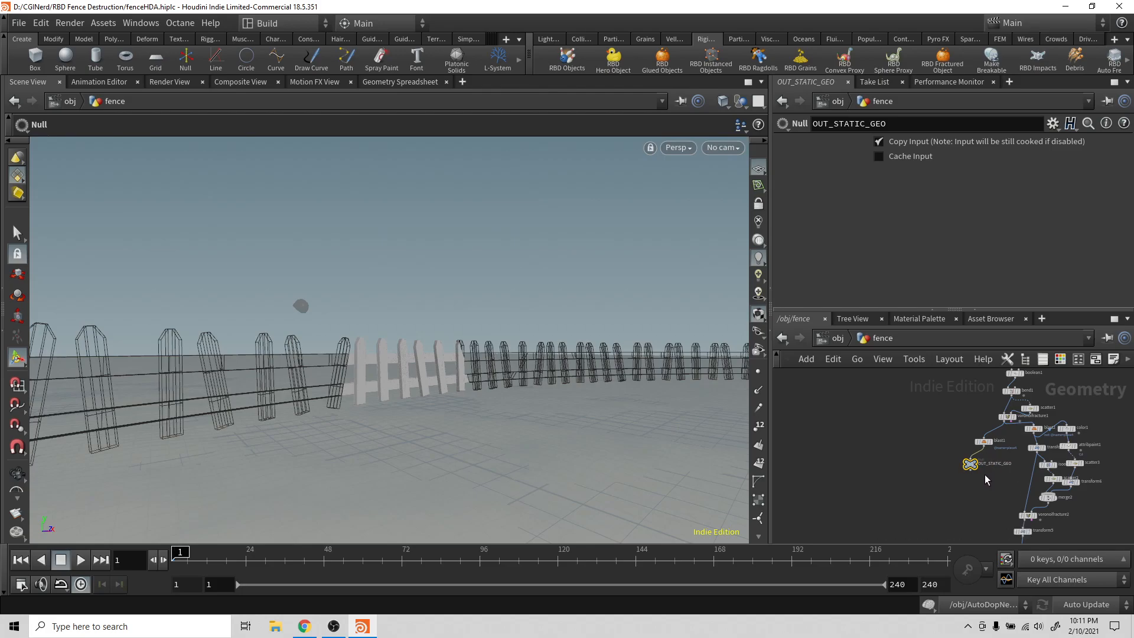
Return to the object level, create a Geometry object below ground, and open its network.
{"action": "left_click", "coordinate": [838, 336]}
{"action": "key", "text": "Tab"}
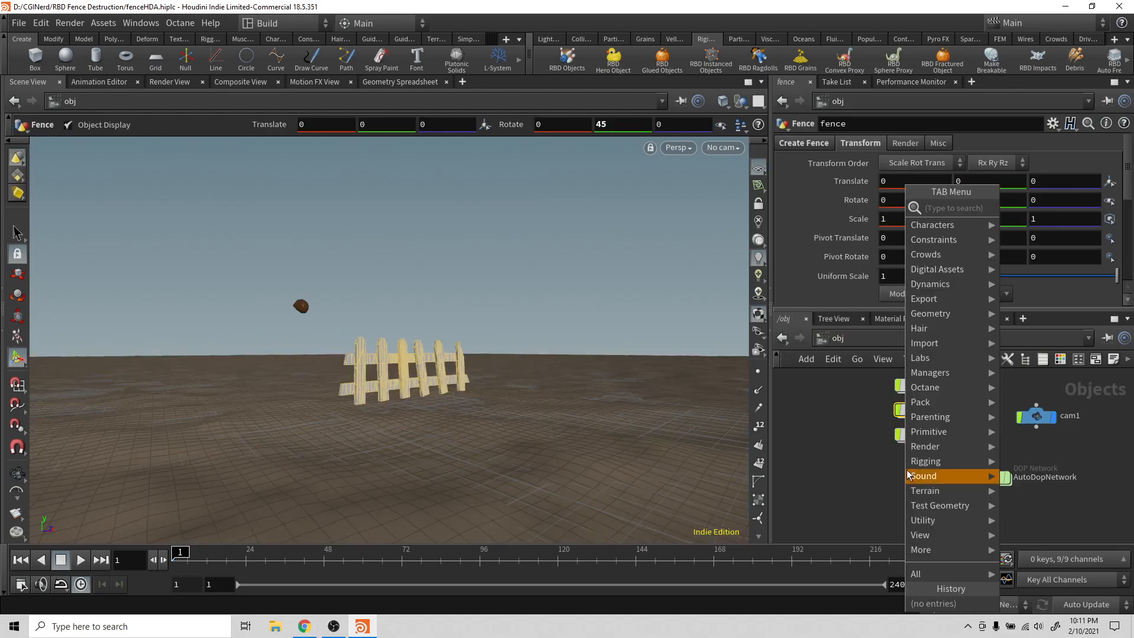
{"action": "mouse_move", "coordinate": [940, 373]}
{"action": "type", "text": "geo"}
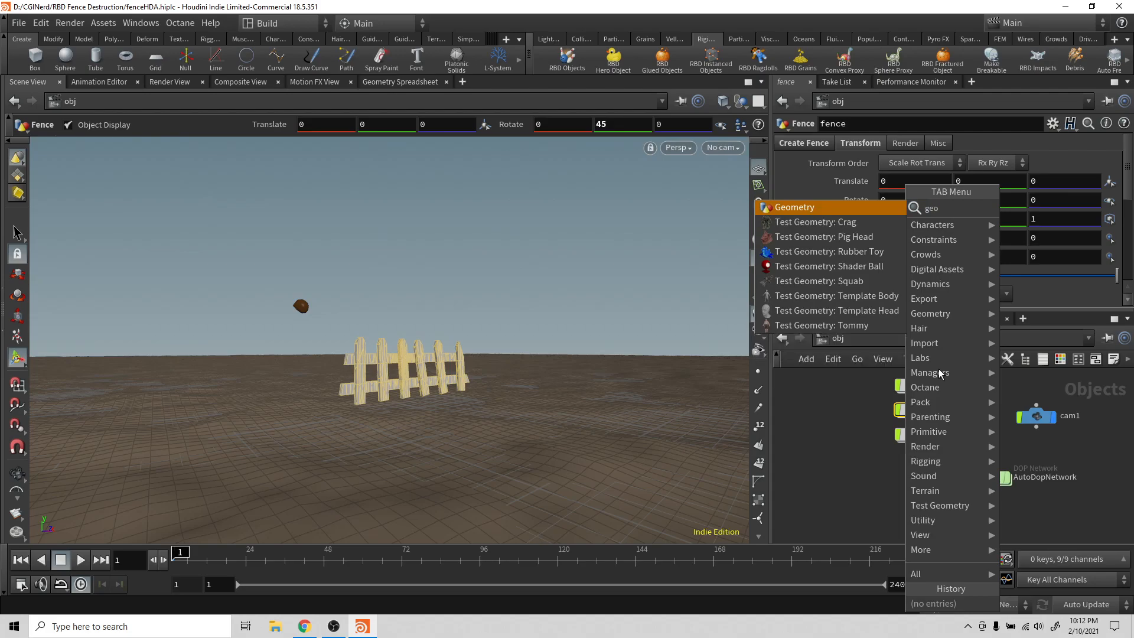
{"action": "key", "text": "Return"}
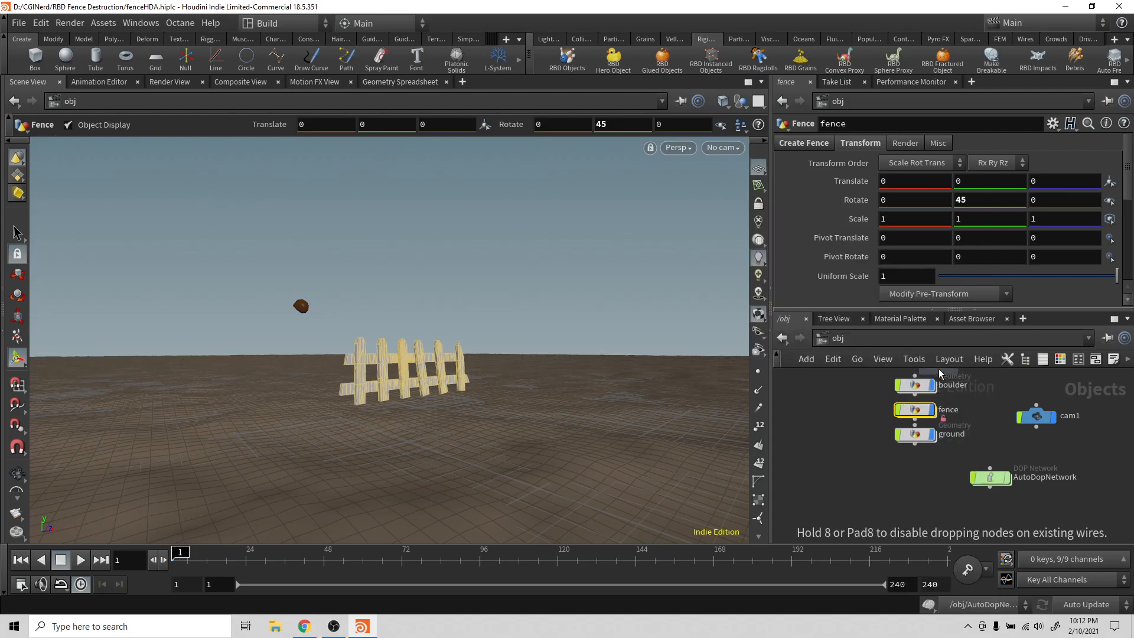
{"action": "left_click", "coordinate": [887, 466]}
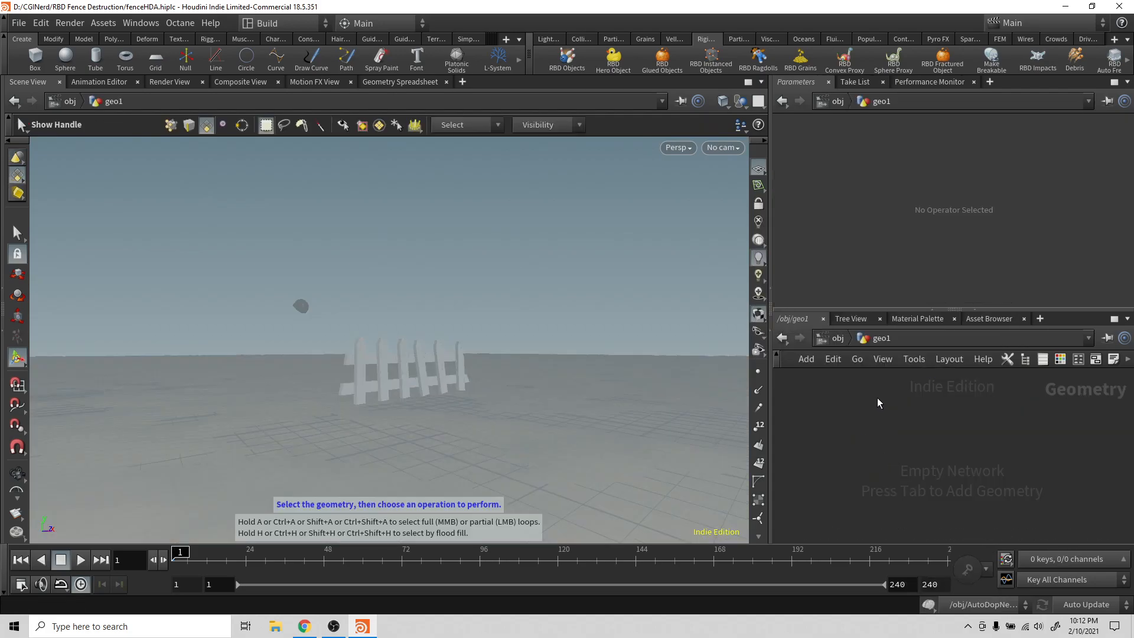
Add an Object Merge node inside geo1 with /obj/fence/OUT_STATIC_GEO as Object 1.
{"action": "key", "text": "Tab"}
{"action": "type", "text": "ob"}
{"action": "key", "text": "Return"}
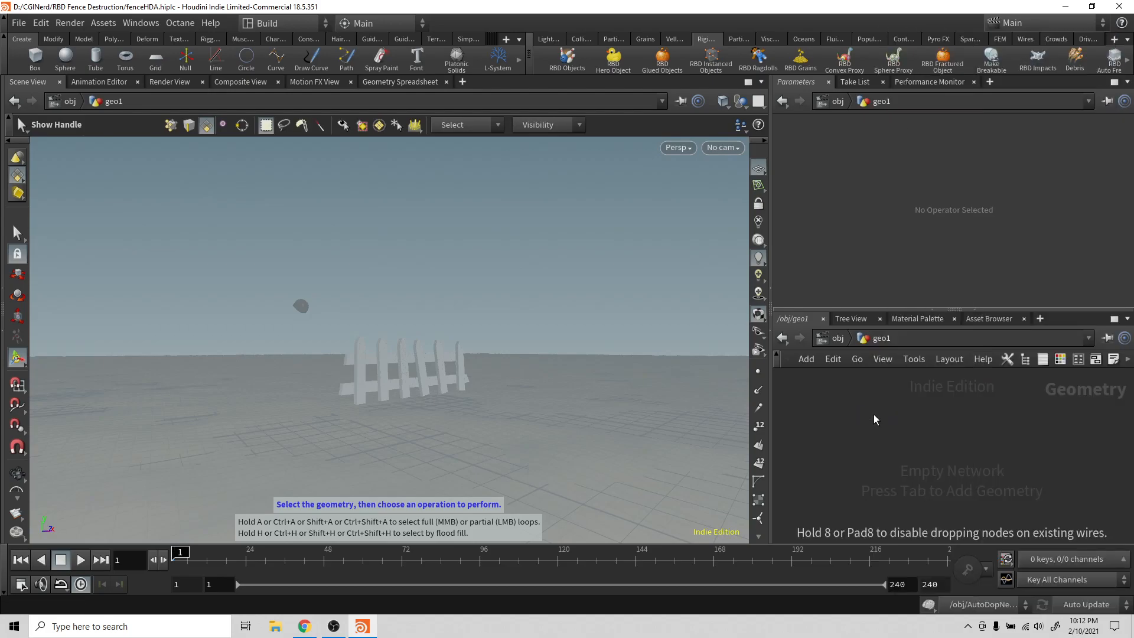
{"action": "left_click", "coordinate": [873, 414]}
{"action": "left_click", "coordinate": [1110, 180]}
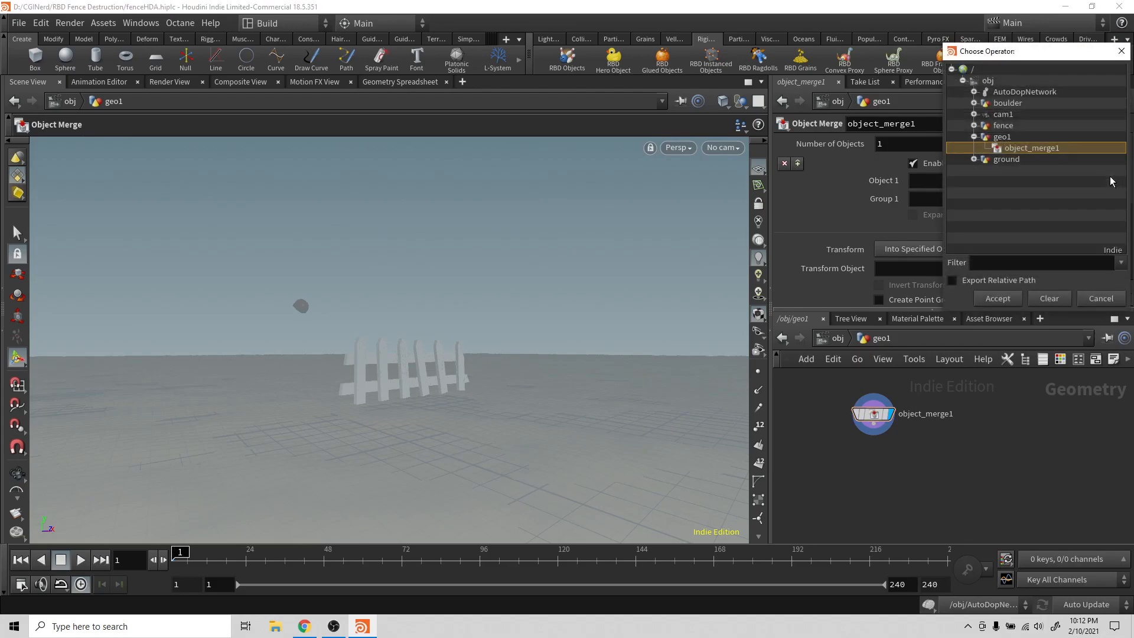
{"action": "left_click", "coordinate": [974, 125]}
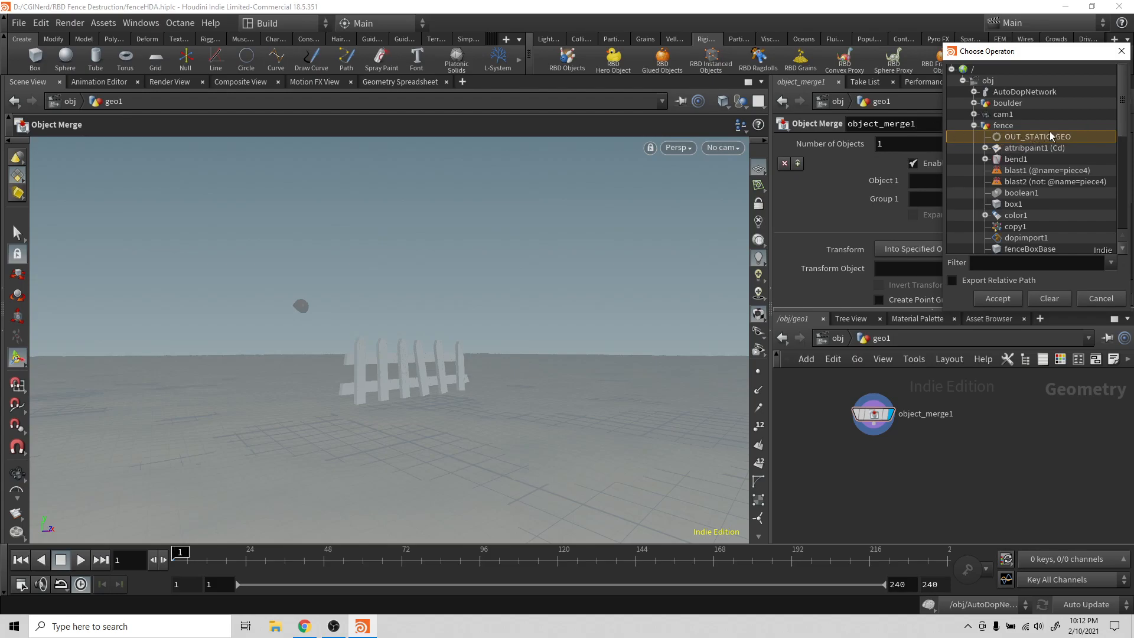
{"action": "left_click", "coordinate": [1003, 299]}
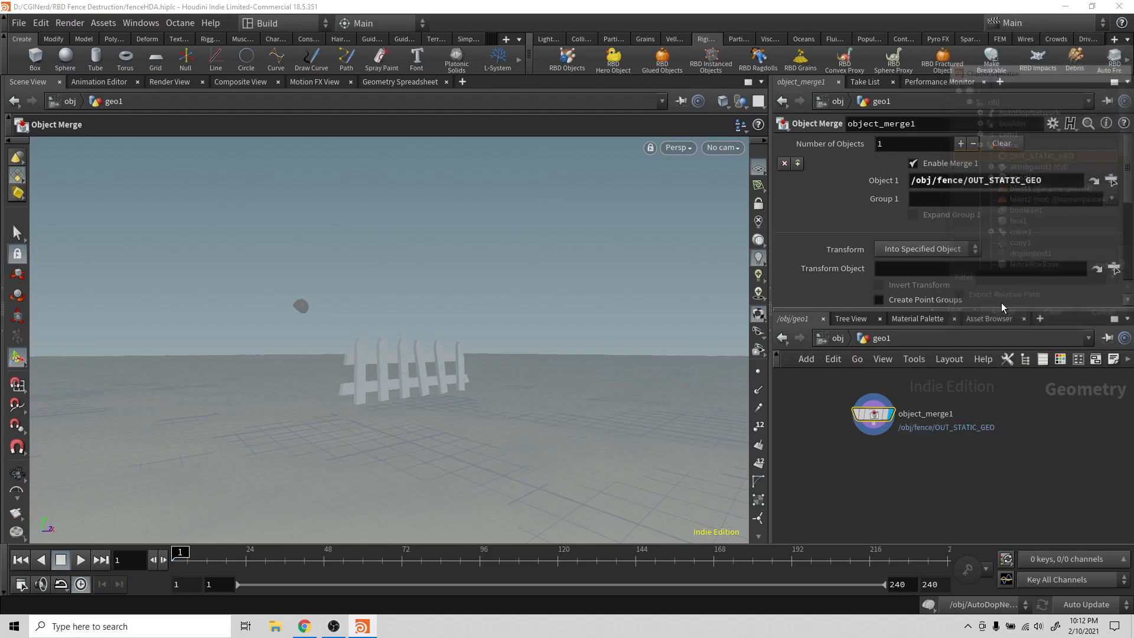
Return to the object level and rename the geo1 object to staticFence.
{"action": "left_click", "coordinate": [841, 338]}
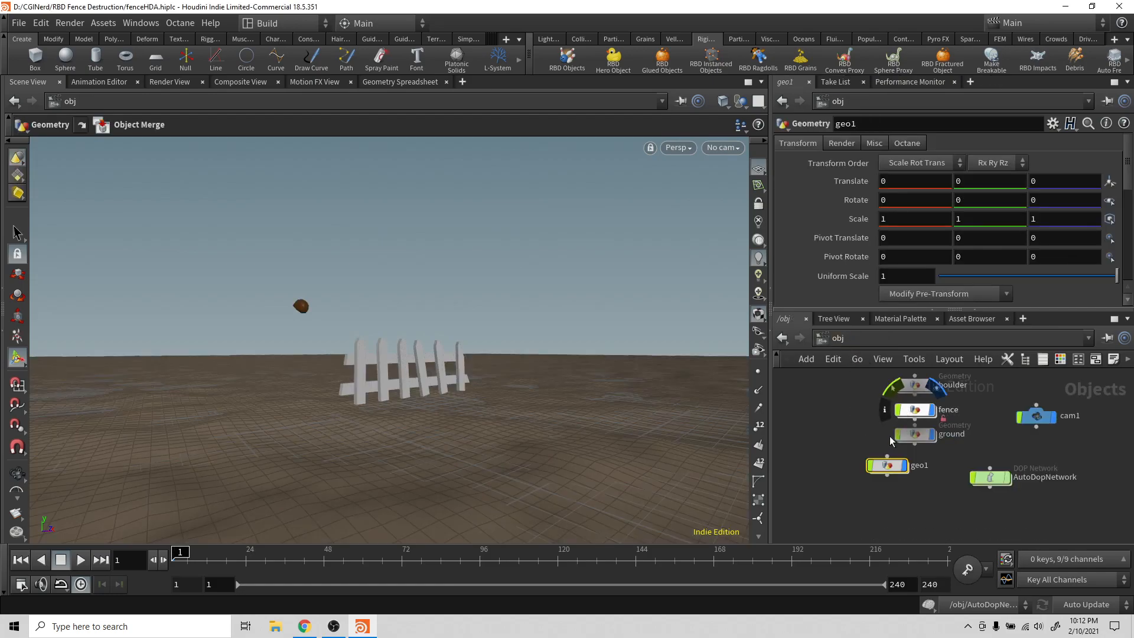
{"action": "double_click", "coordinate": [917, 465]}
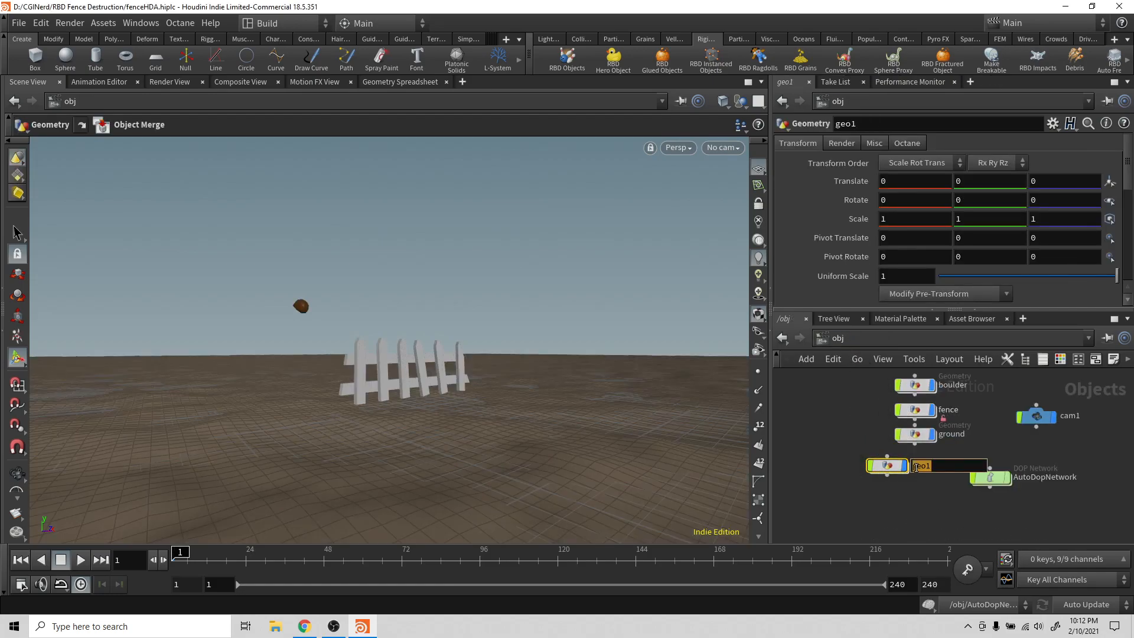
{"action": "type", "text": "staticFence"}
{"action": "key", "text": "Return"}
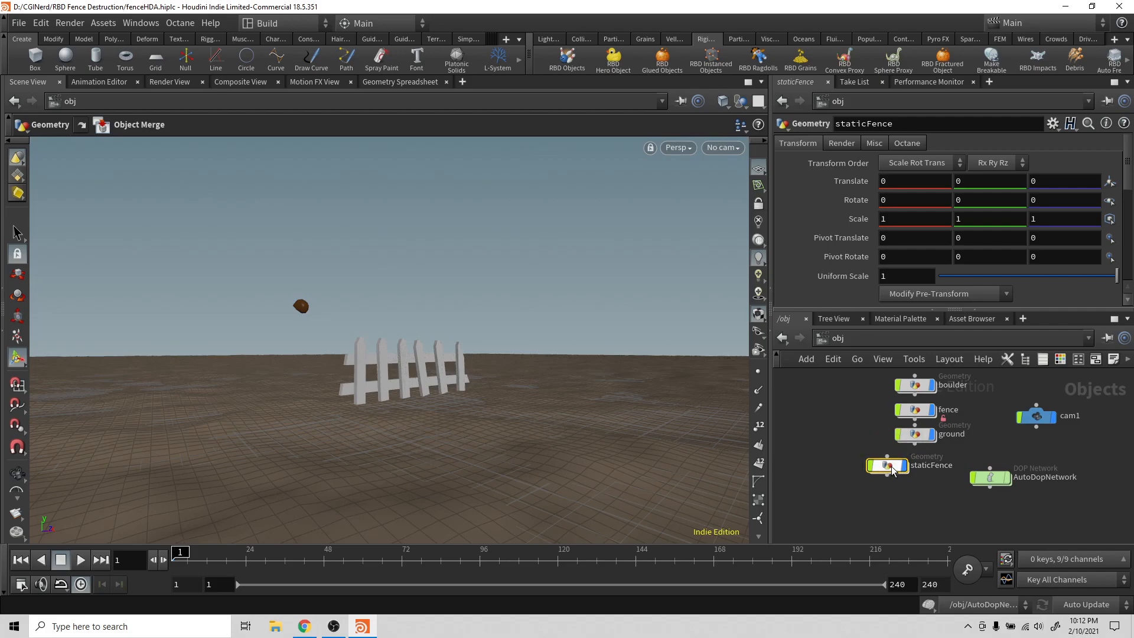
Reselect OUT_STATIC_GEO from the fence object as Object 1 in staticFence's Object Merge.
{"action": "double_click", "coordinate": [888, 467]}
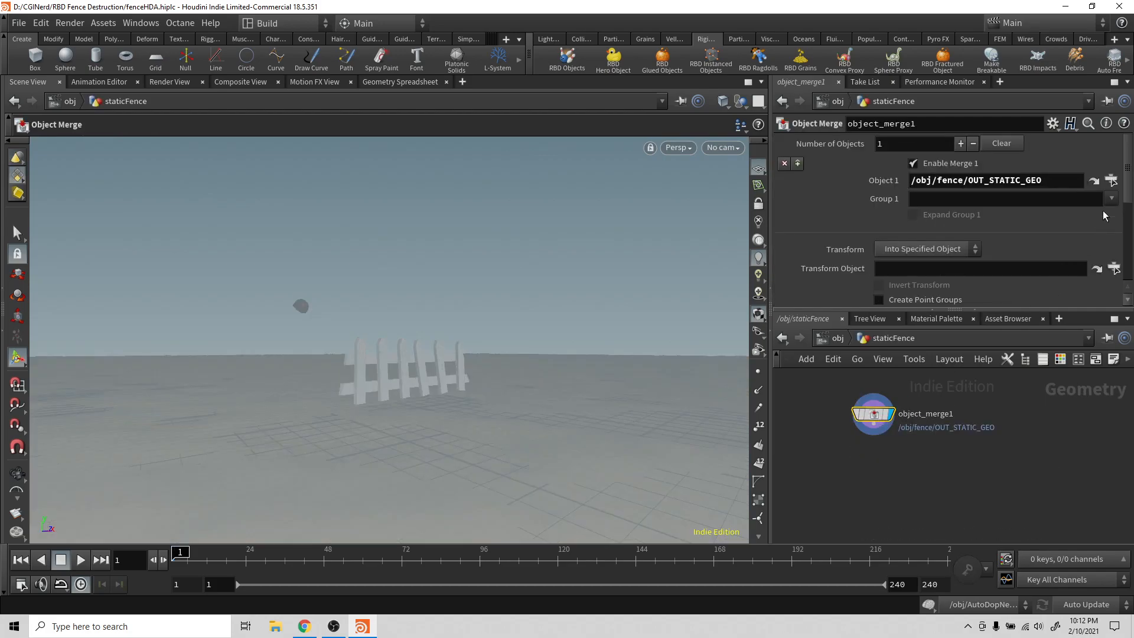
{"action": "left_click", "coordinate": [1092, 180]}
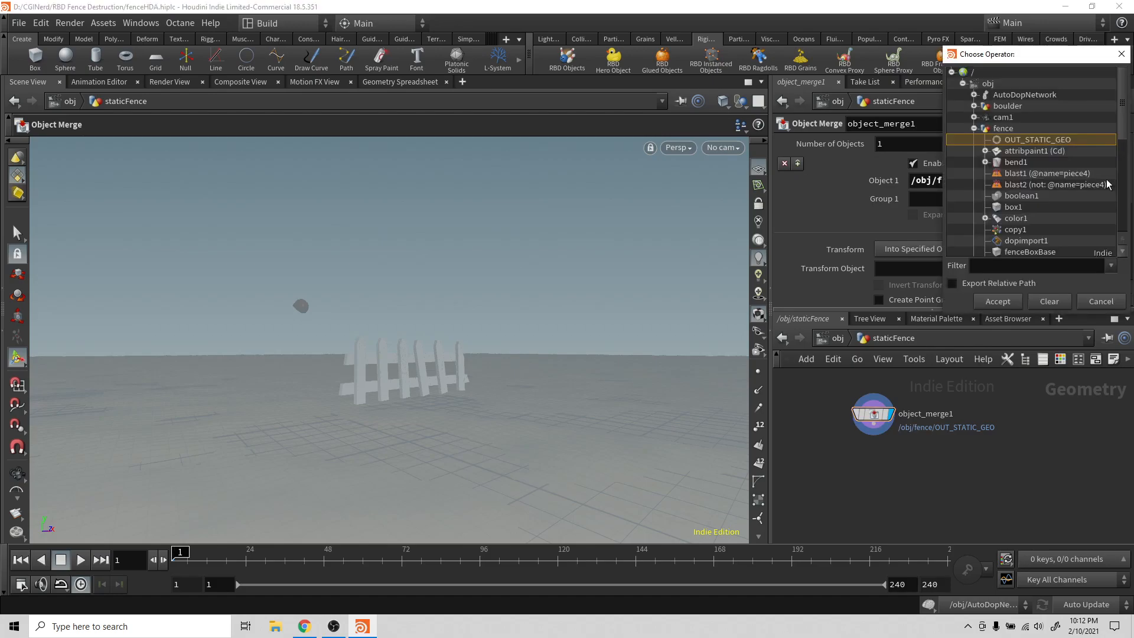
{"action": "double_click", "coordinate": [1041, 137]}
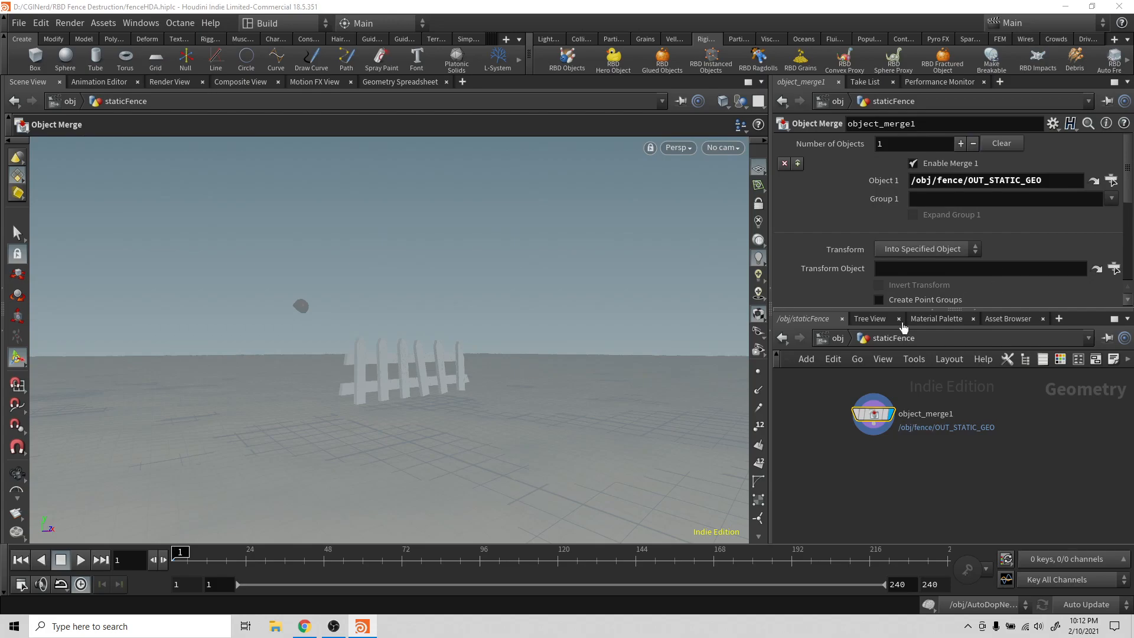
Display the OUT_STATIC_GEO null inside the fence network and return to the object level to check the static fence.
{"action": "left_click", "coordinate": [837, 338]}
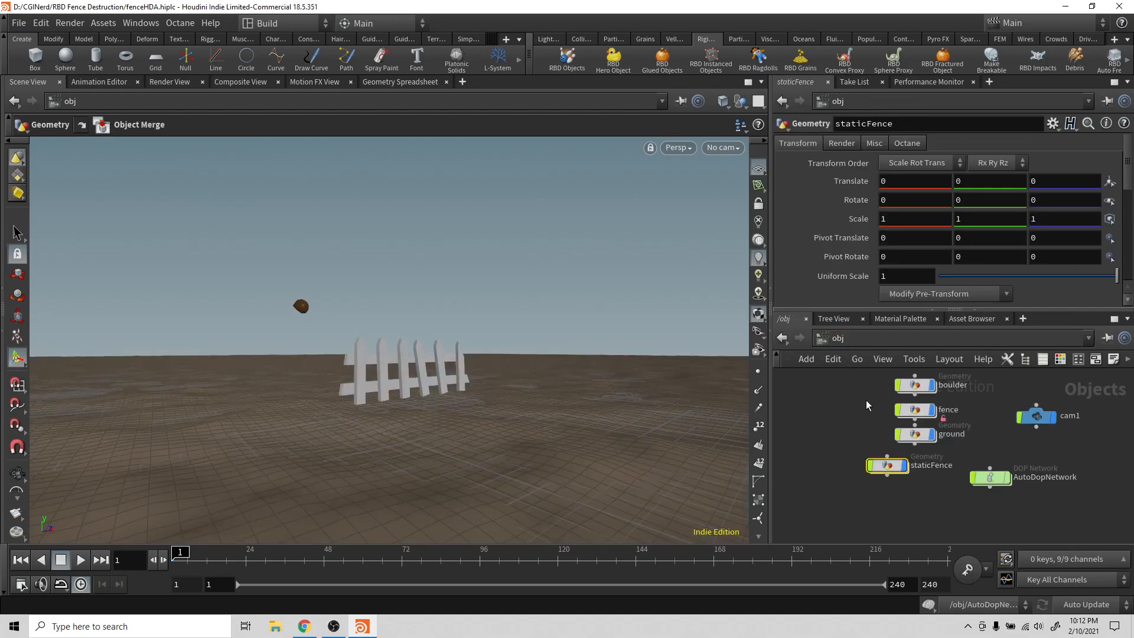
{"action": "double_click", "coordinate": [916, 410]}
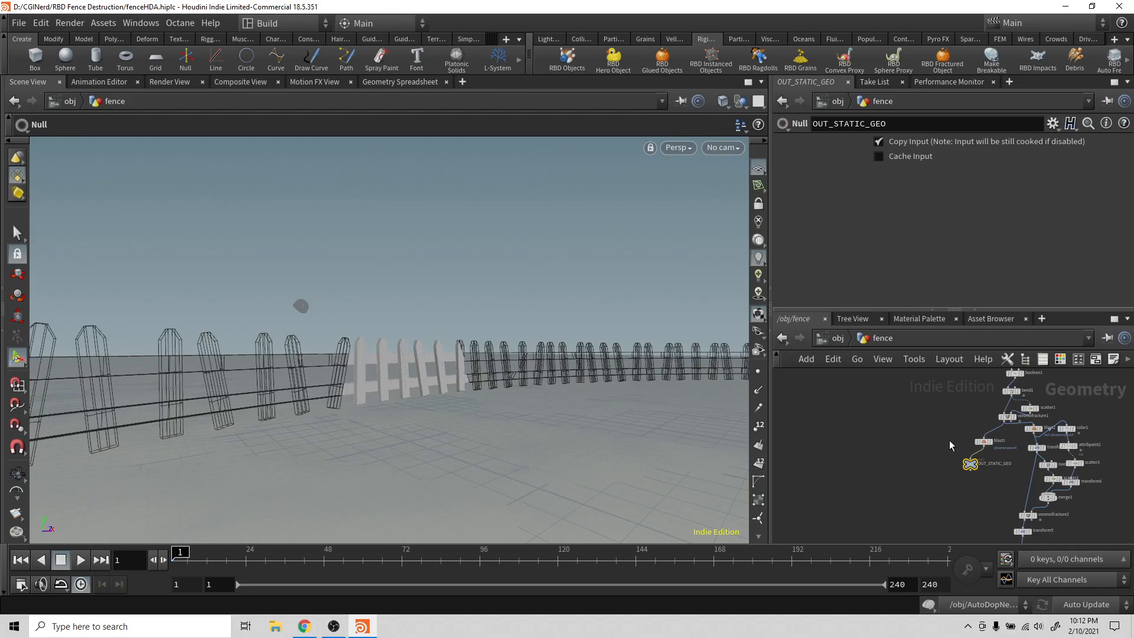
{"action": "scroll", "coordinate": [967, 462], "scroll_direction": "up", "scroll_amount": 2}
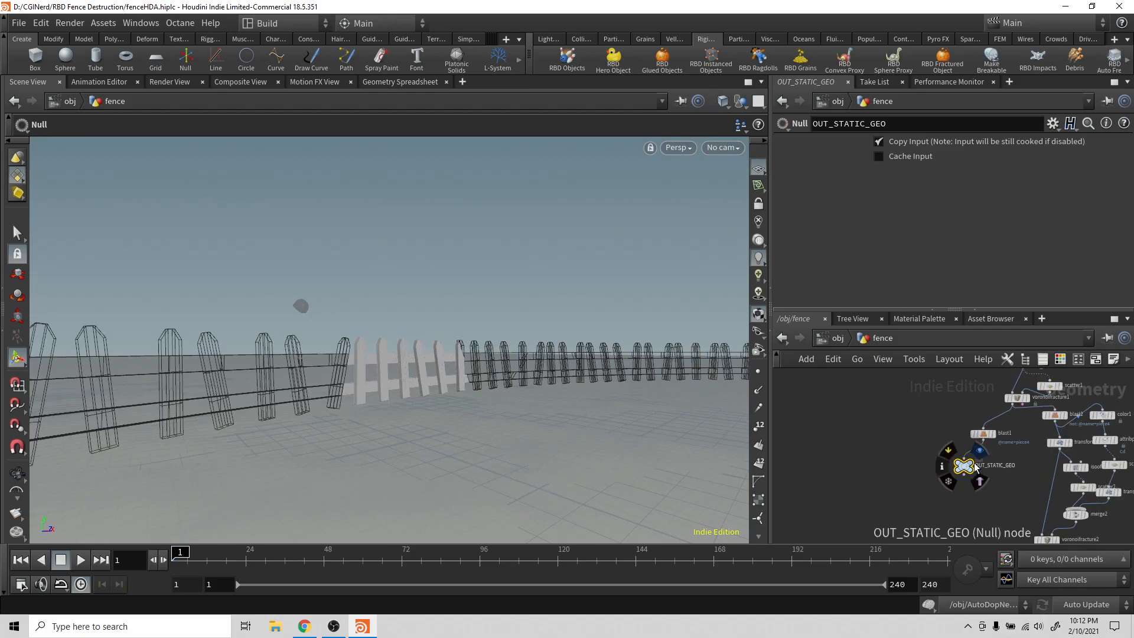
{"action": "left_click", "coordinate": [976, 455]}
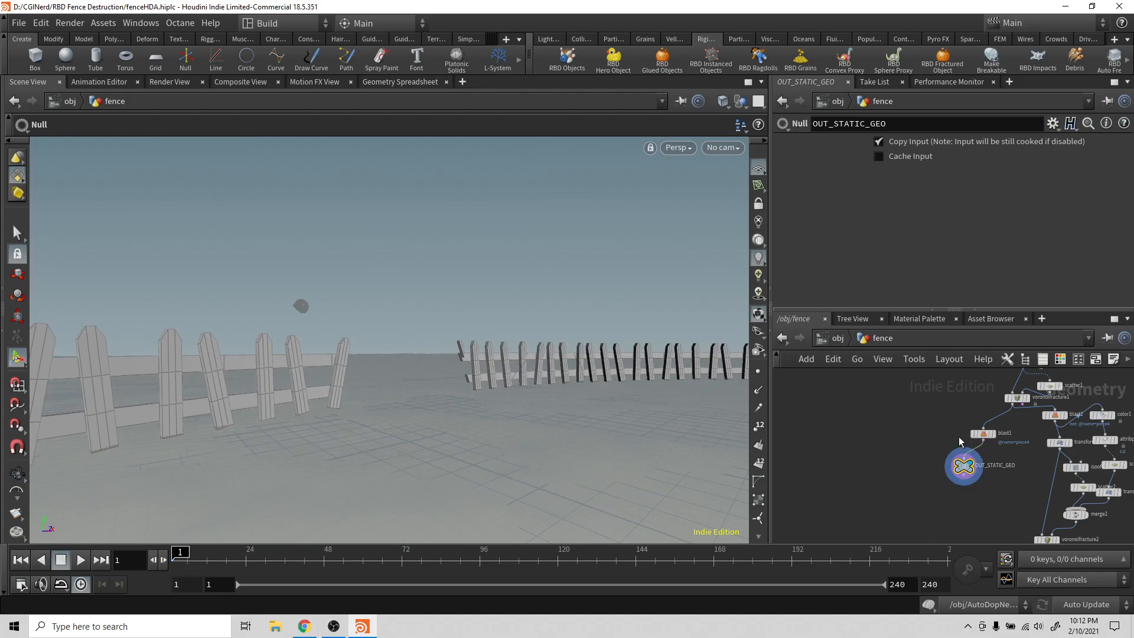
{"action": "left_click", "coordinate": [836, 338]}
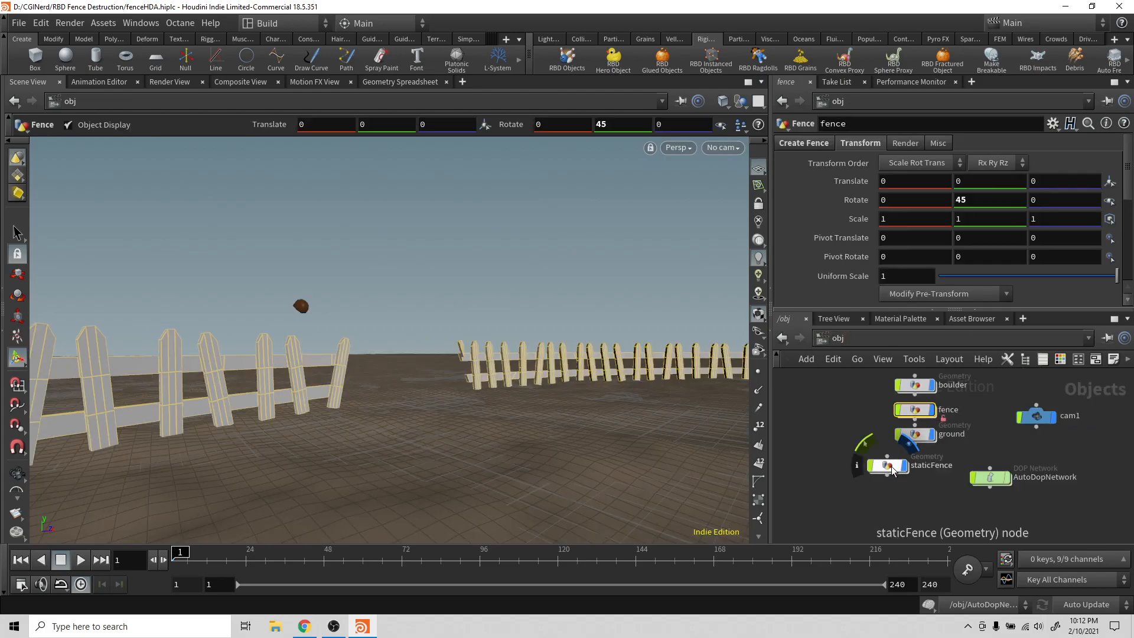
Set the display flag back on dopimport1 in the fence network and return to the object level.
{"action": "double_click", "coordinate": [914, 409]}
{"action": "middle_click_drag", "start_coordinate": [1003, 487], "coordinate": [978, 416]}
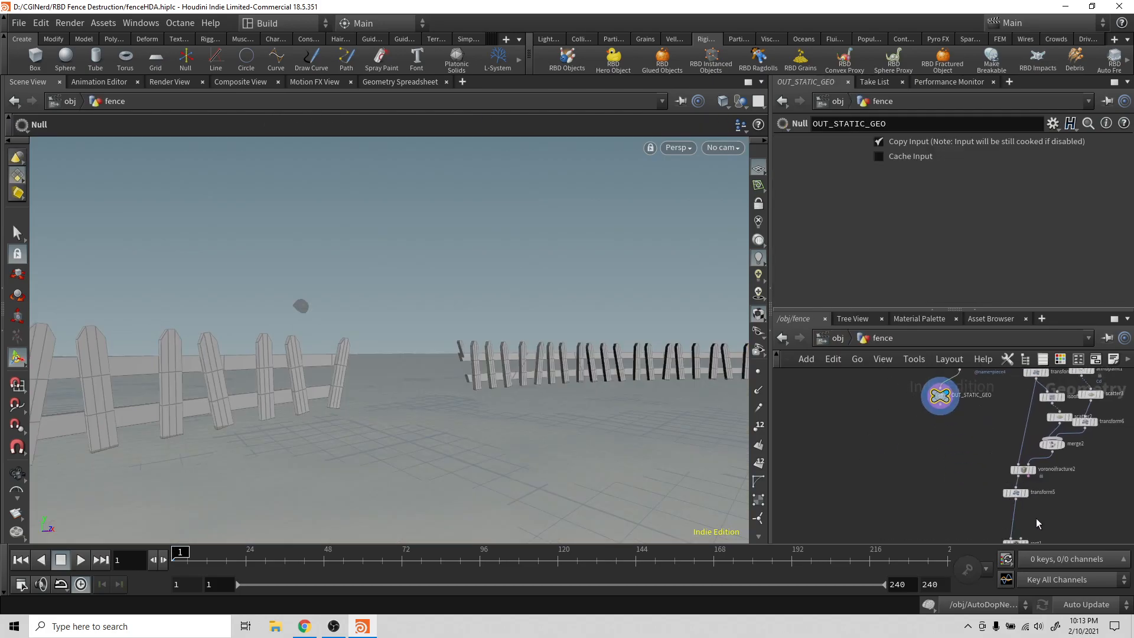
{"action": "middle_click_drag", "start_coordinate": [1035, 518], "coordinate": [1016, 423]}
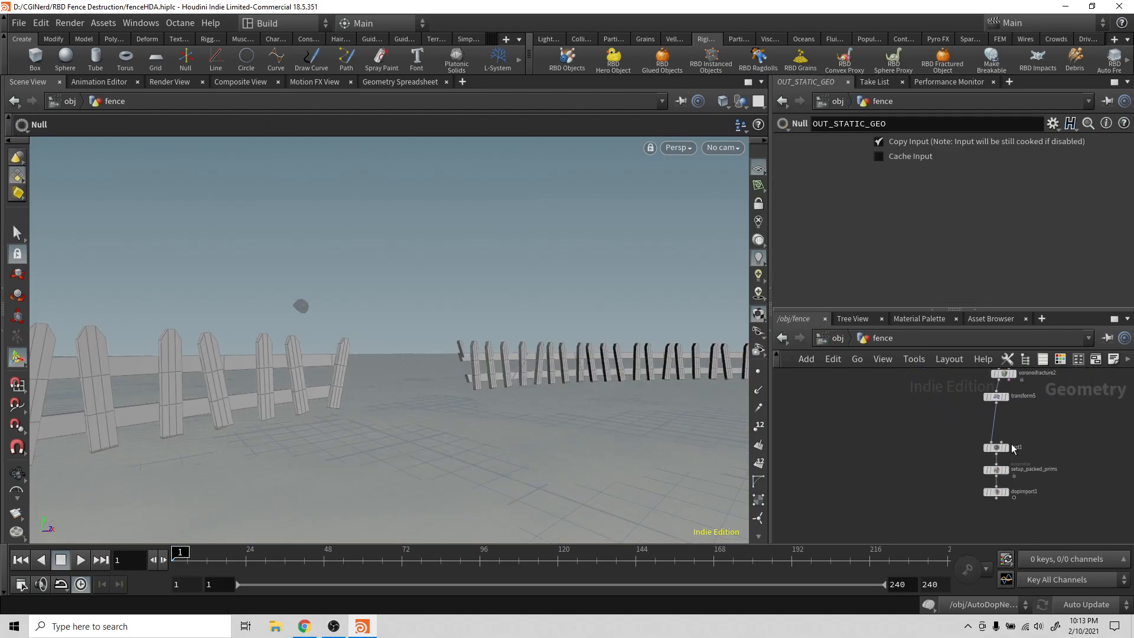
{"action": "left_click", "coordinate": [1009, 494]}
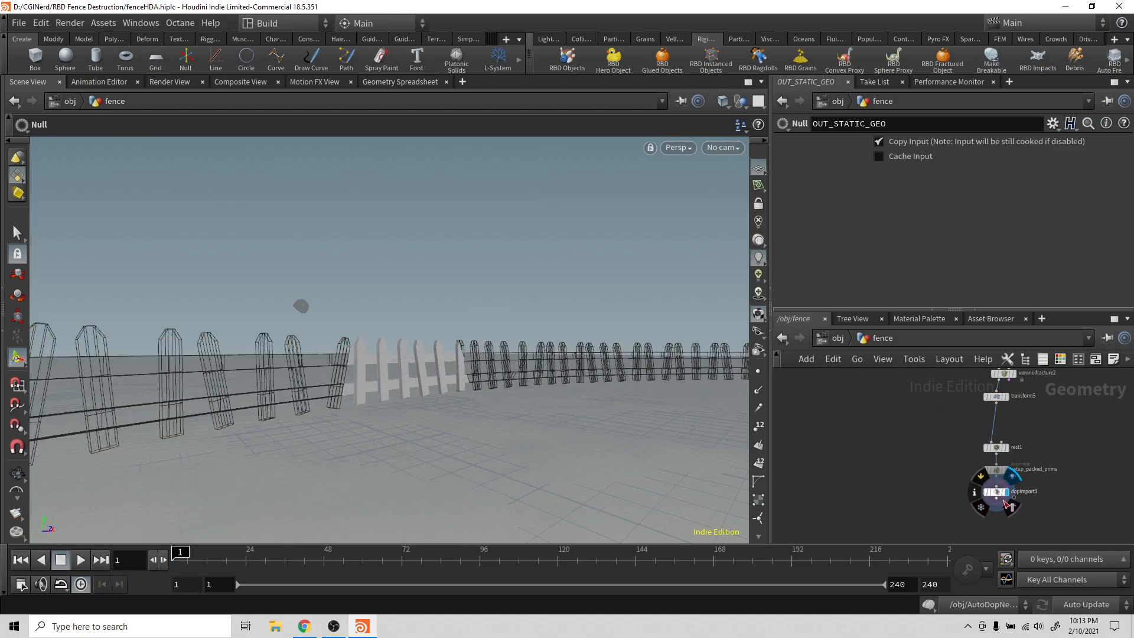
{"action": "left_click", "coordinate": [836, 338]}
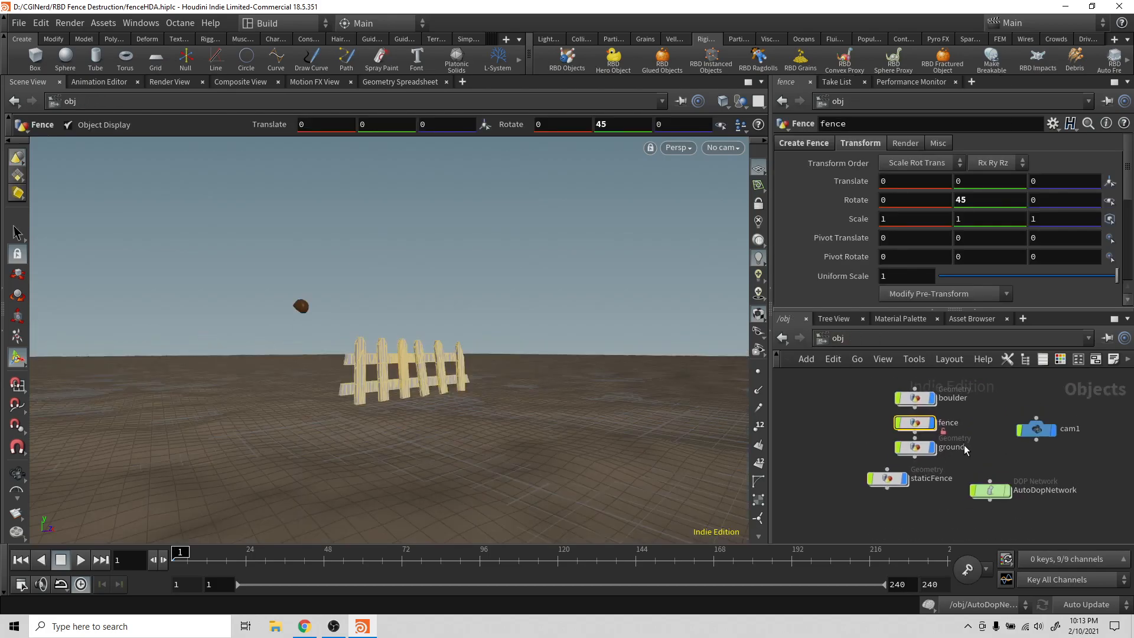
Open staticFence's Object Merge and try the fence's blast1 and blast2 nodes as Object 1.
{"action": "middle_click_drag", "start_coordinate": [964, 442], "coordinate": [961, 470]}
{"action": "left_click", "coordinate": [888, 506]}
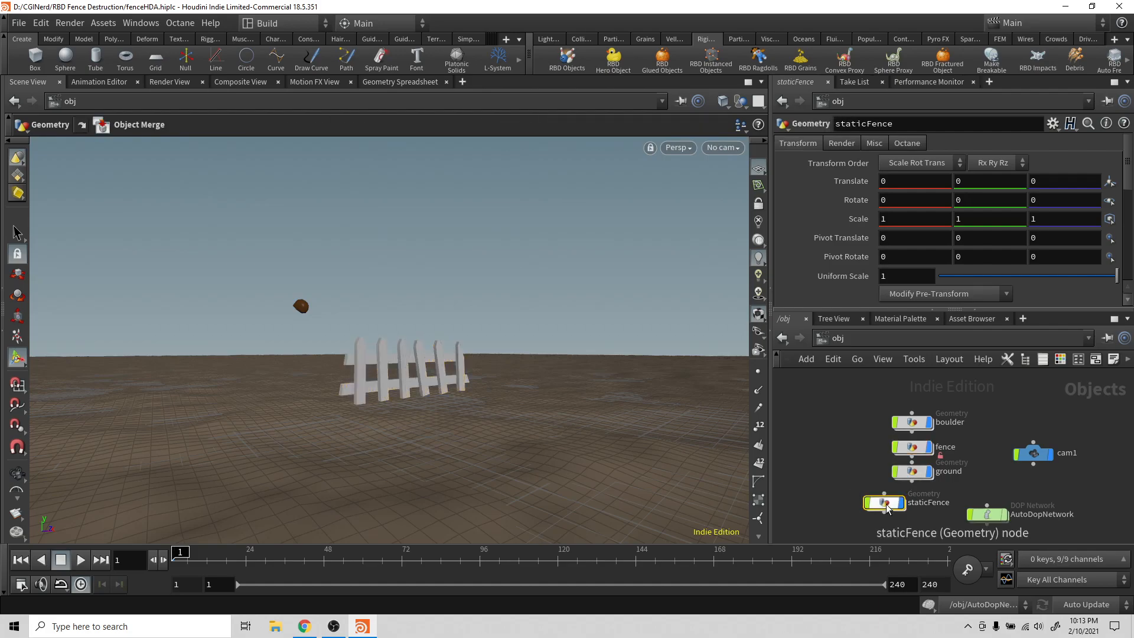
{"action": "double_click", "coordinate": [885, 506]}
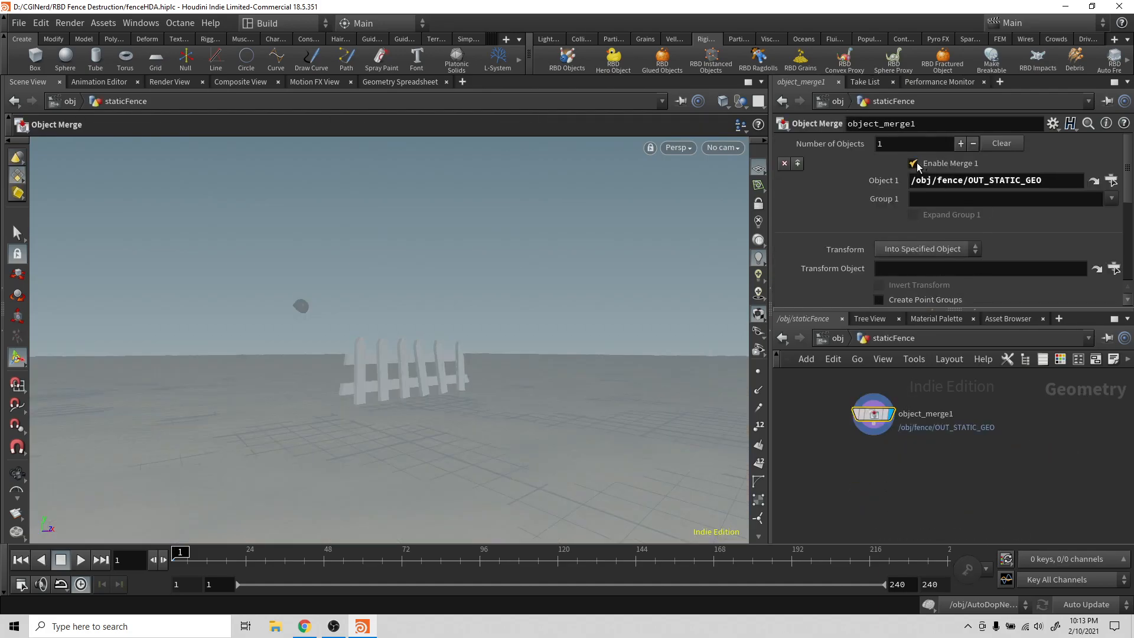
{"action": "left_click", "coordinate": [1111, 180]}
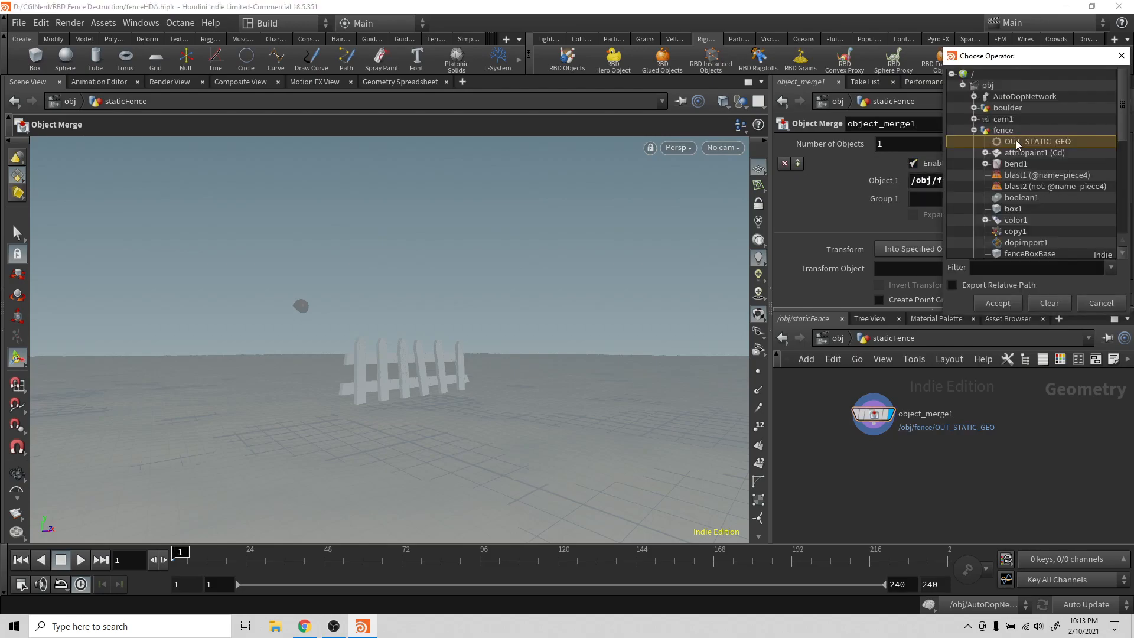
{"action": "left_click", "coordinate": [1021, 176]}
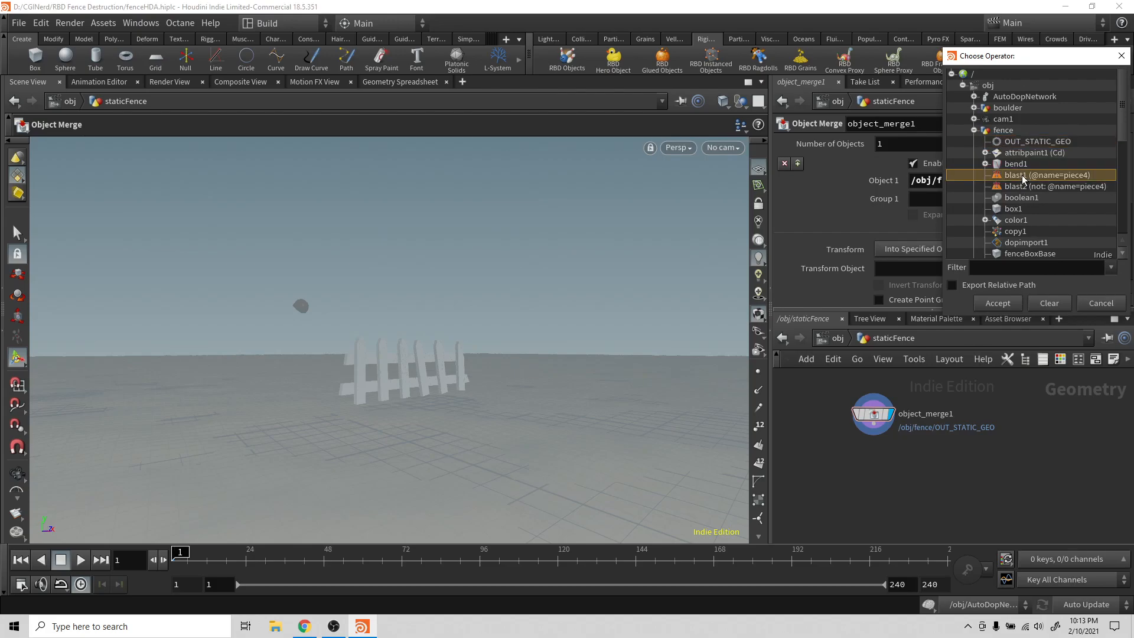
{"action": "double_click", "coordinate": [1022, 175]}
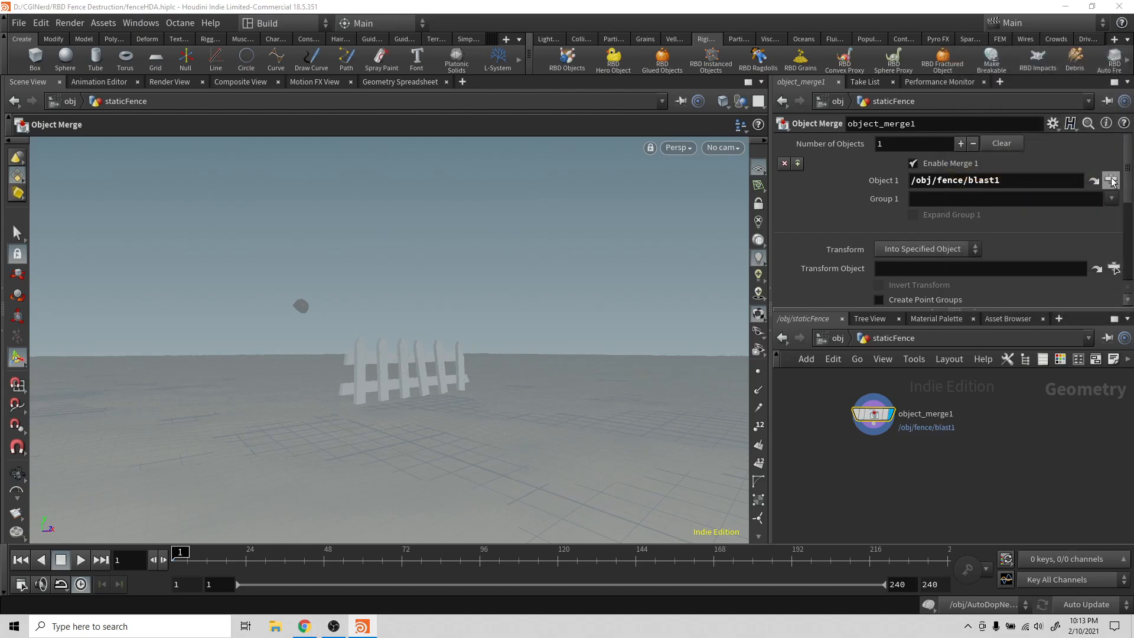
{"action": "left_click", "coordinate": [1110, 180]}
{"action": "left_click", "coordinate": [1091, 182]}
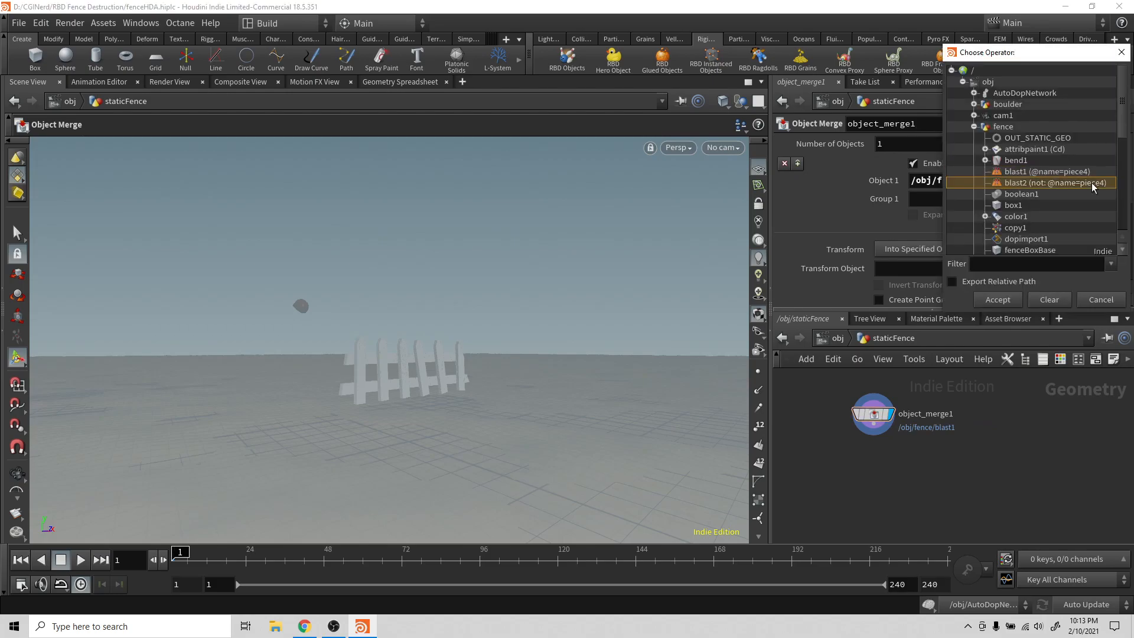
{"action": "double_click", "coordinate": [1091, 182]}
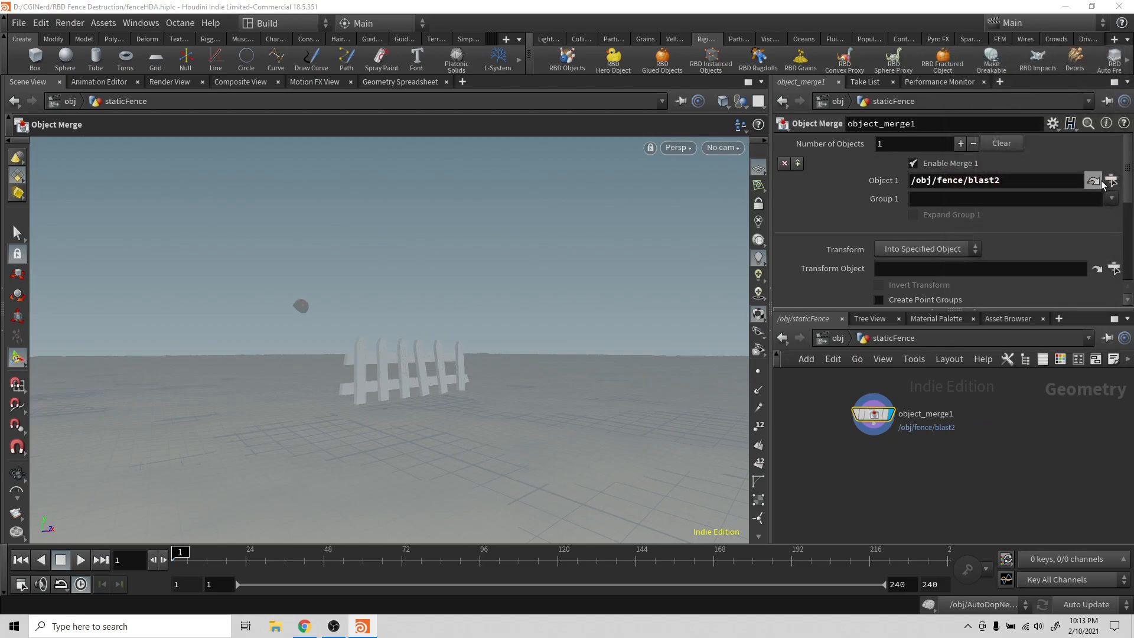
Set the Object Merge's Object 1 to /obj/fence/OUT_STATIC_GEO and save the scene.
{"action": "left_click", "coordinate": [1110, 180]}
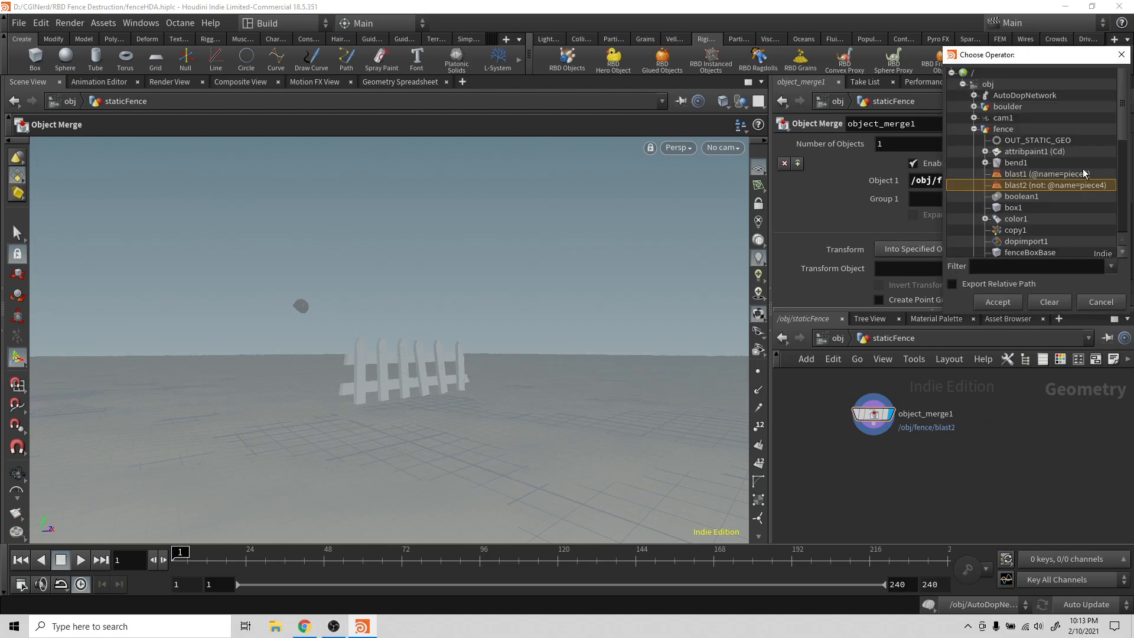
{"action": "double_click", "coordinate": [1055, 143]}
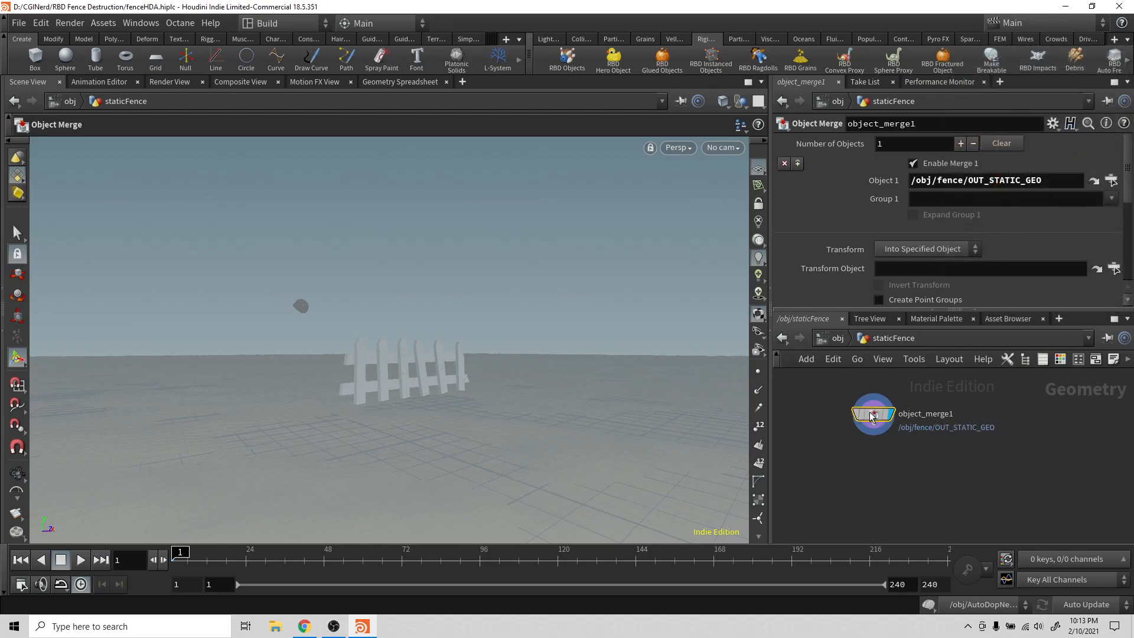
{"action": "mouse_move", "coordinate": [889, 461]}
{"action": "middle_mouse_down"}
{"action": "mouse_move", "coordinate": [946, 448]}
{"action": "mouse_move", "coordinate": [897, 450]}
{"action": "middle_mouse_up"}
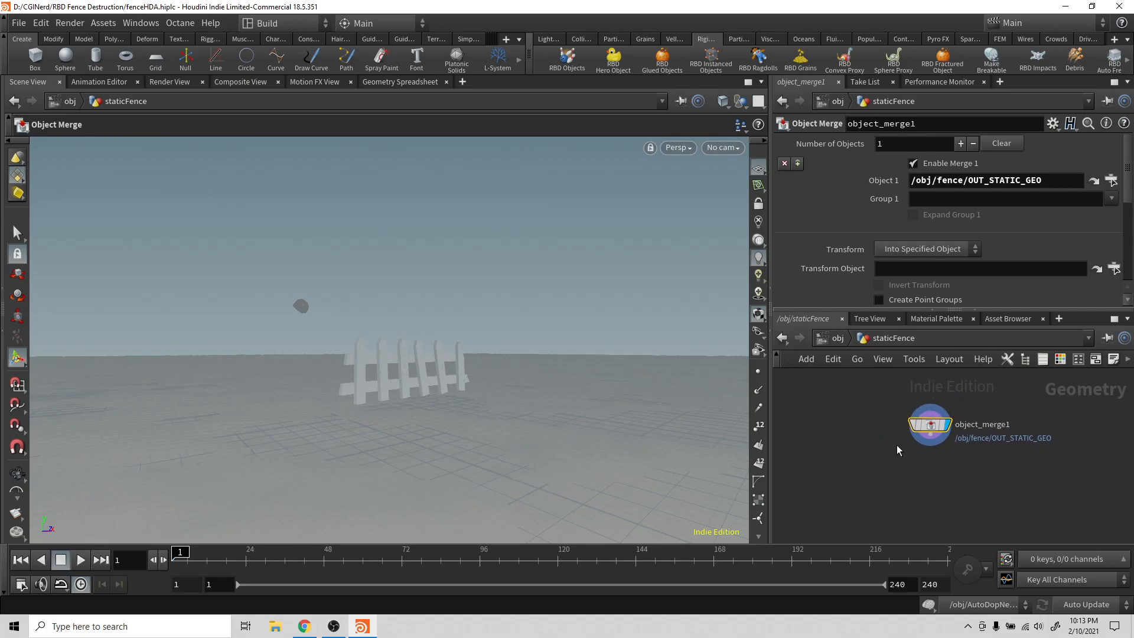
{"action": "left_click", "coordinate": [839, 339]}
{"action": "key", "text": "ctrl+s"}
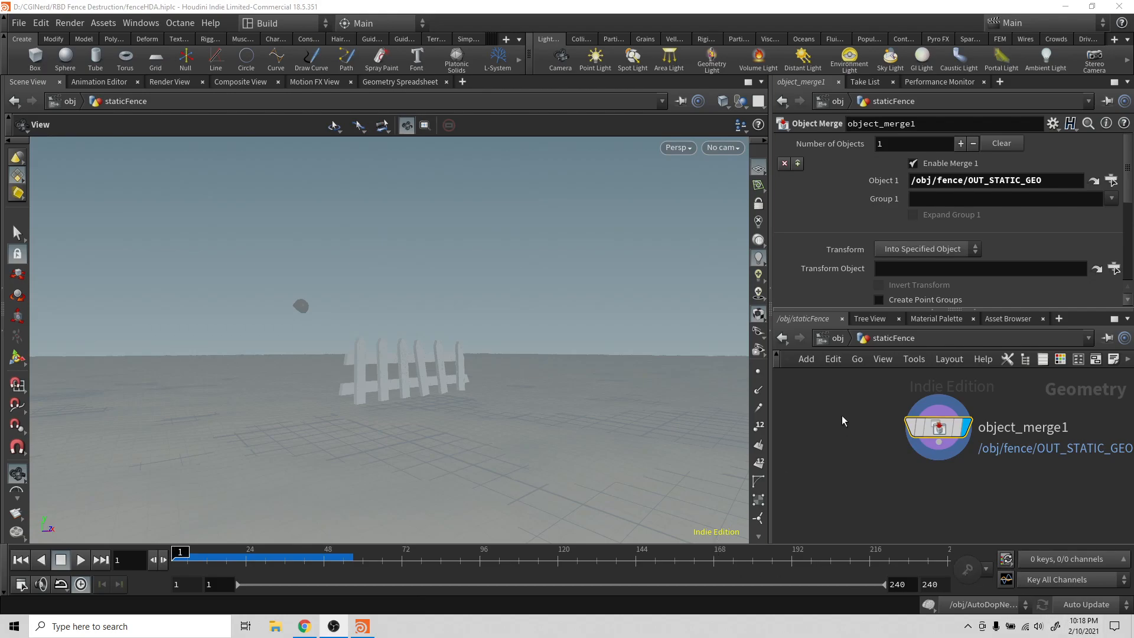
At the object level, connect fence as the parent of staticFence and align the two nodes vertically beside the other objects.
{"action": "left_click", "coordinate": [836, 339]}
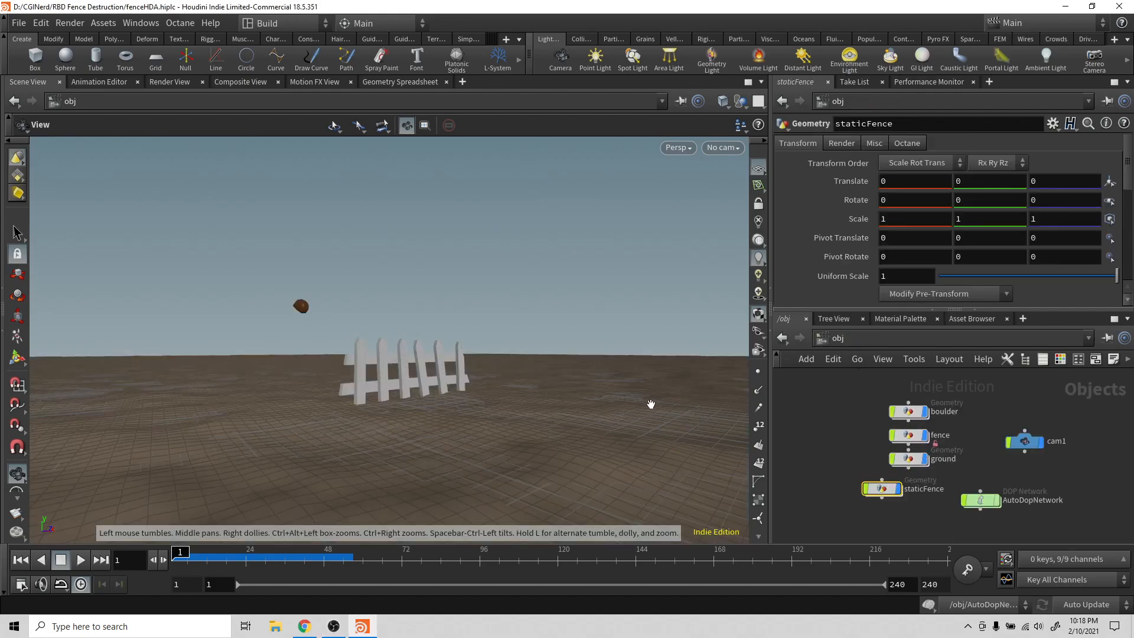
{"action": "scroll", "coordinate": [648, 405], "scroll_direction": "down", "scroll_amount": 7}
{"action": "middle_click_drag", "start_coordinate": [648, 400], "coordinate": [473, 401]}
{"action": "left_click_drag", "start_coordinate": [473, 401], "coordinate": [458, 440]}
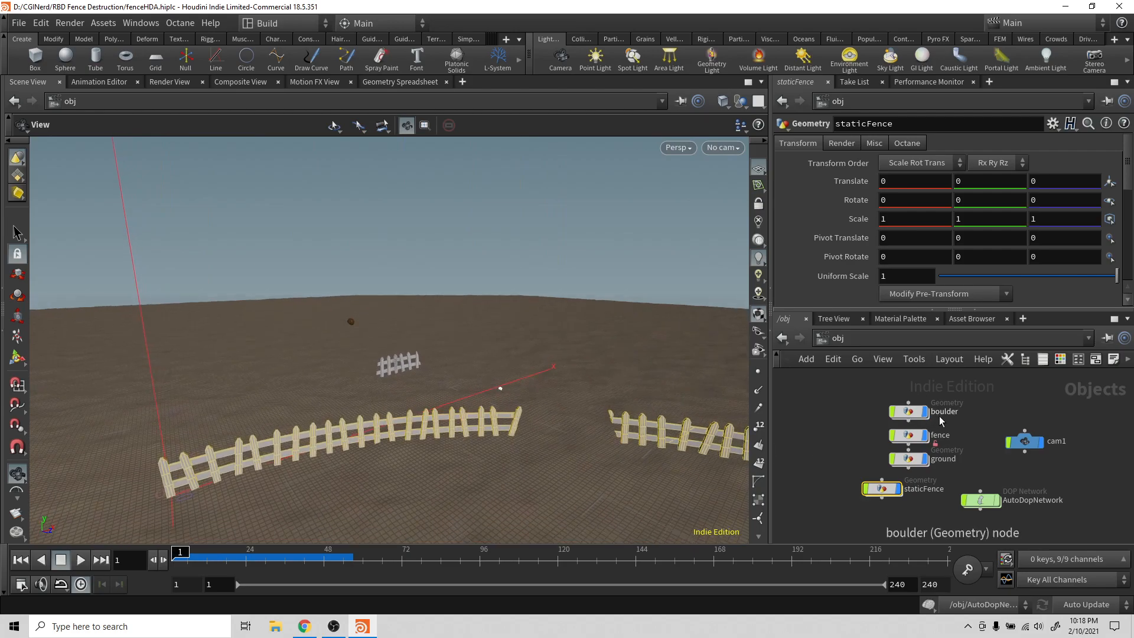
{"action": "left_click_drag", "start_coordinate": [912, 436], "coordinate": [846, 436]}
{"action": "left_click_drag", "start_coordinate": [880, 489], "coordinate": [841, 476]}
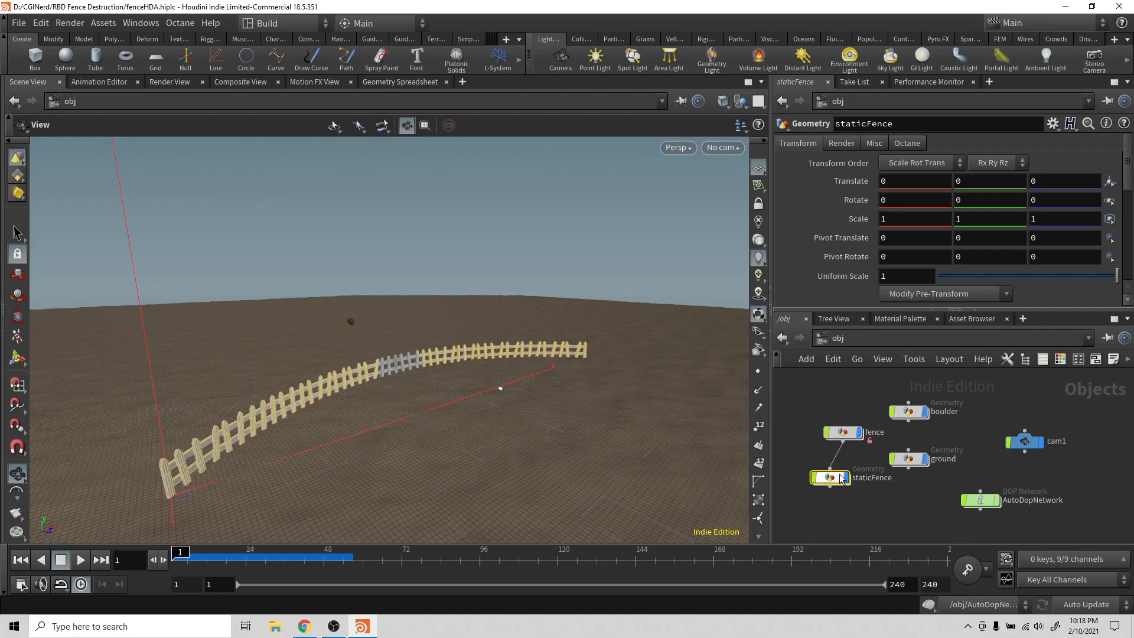
{"action": "mouse_move", "coordinate": [834, 486]}
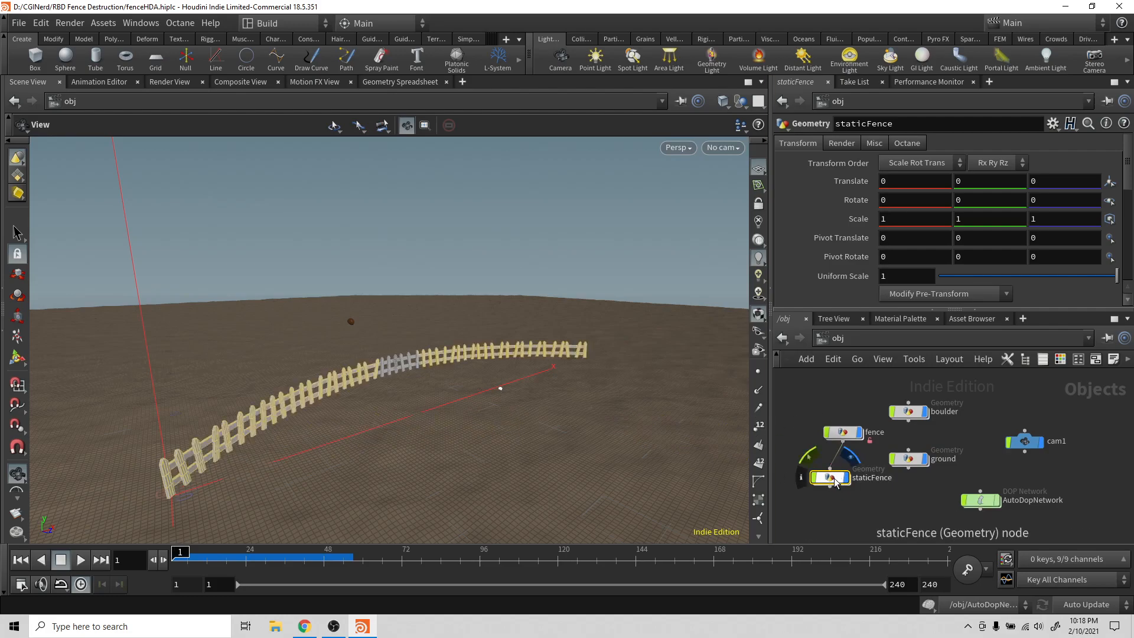
{"action": "left_click_drag", "start_coordinate": [843, 432], "coordinate": [830, 435]}
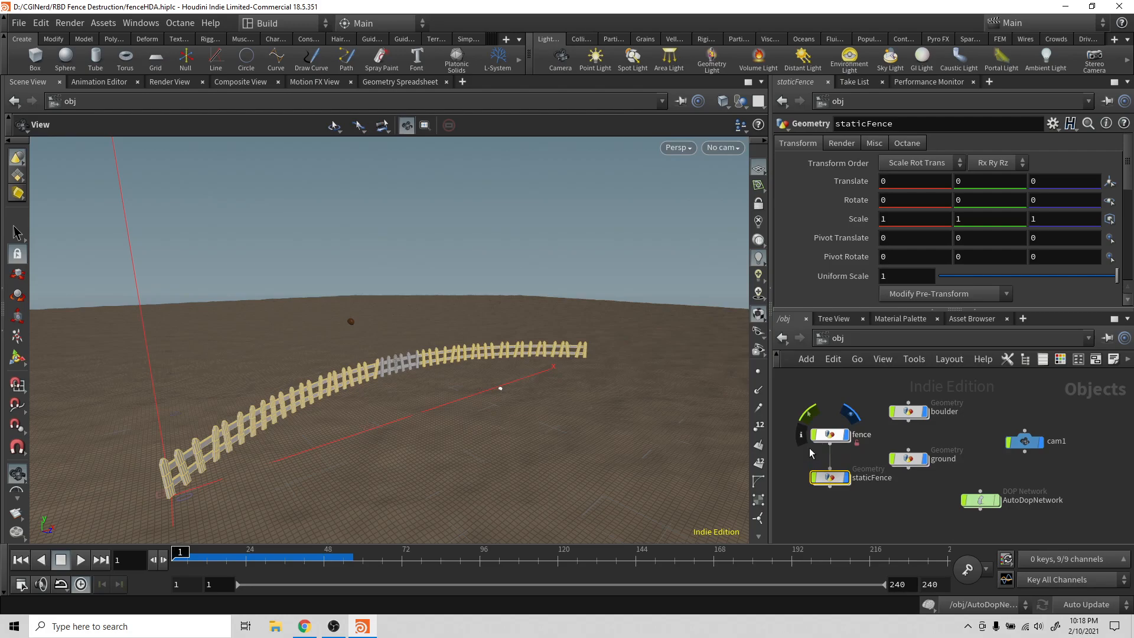
Look through cam1 and make staticFence a Static Object collider in the simulation.
{"action": "left_click", "coordinate": [722, 147]}
{"action": "left_click", "coordinate": [734, 216]}
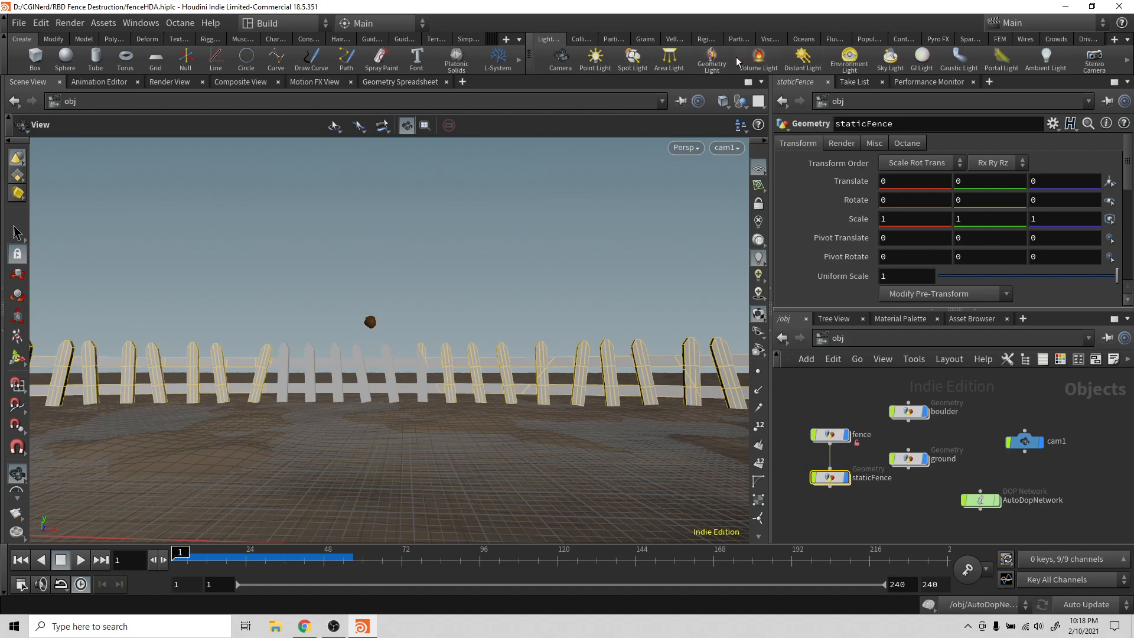
{"action": "left_click", "coordinate": [580, 39]}
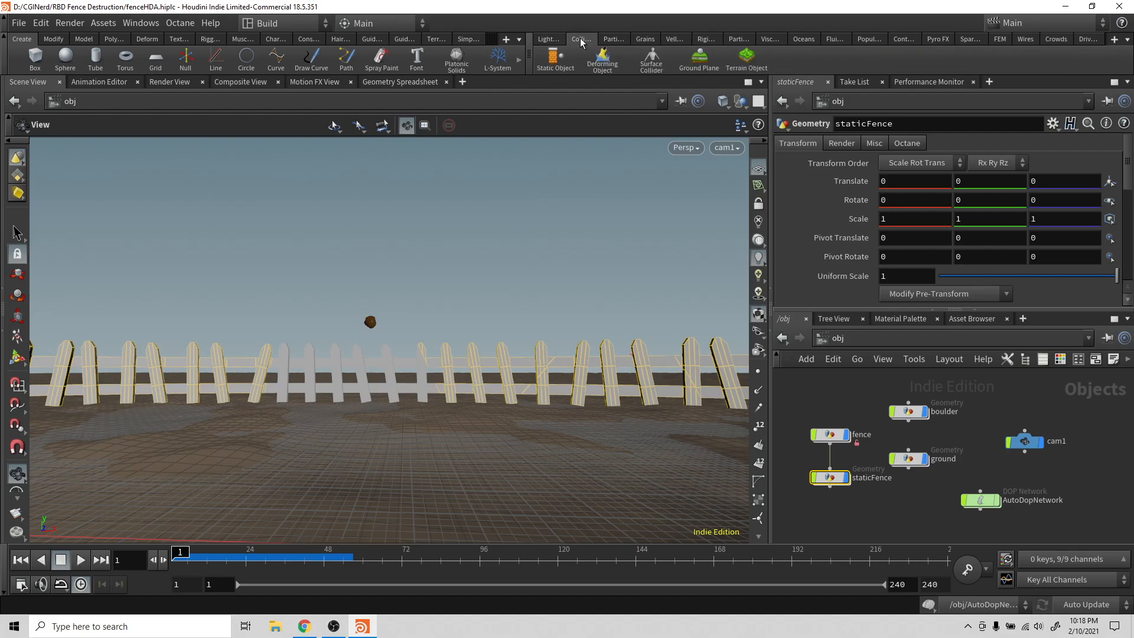
{"action": "left_click", "coordinate": [555, 66]}
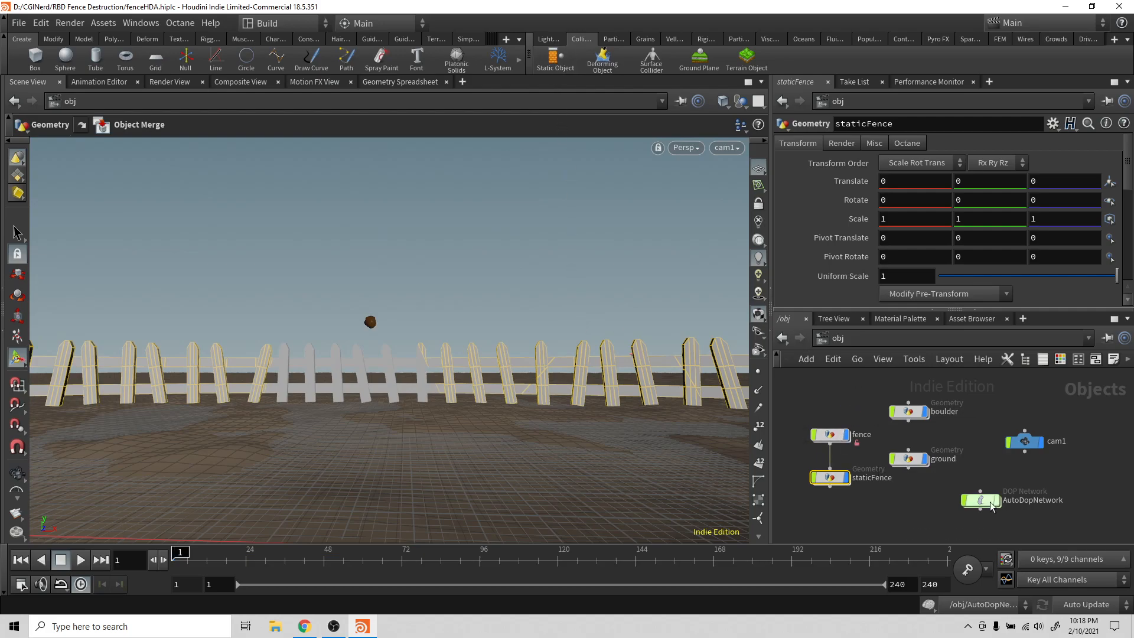
Open AutoDopNetwork, lay out its nodes automatically, and return to the object level.
{"action": "key", "text": "Return"}
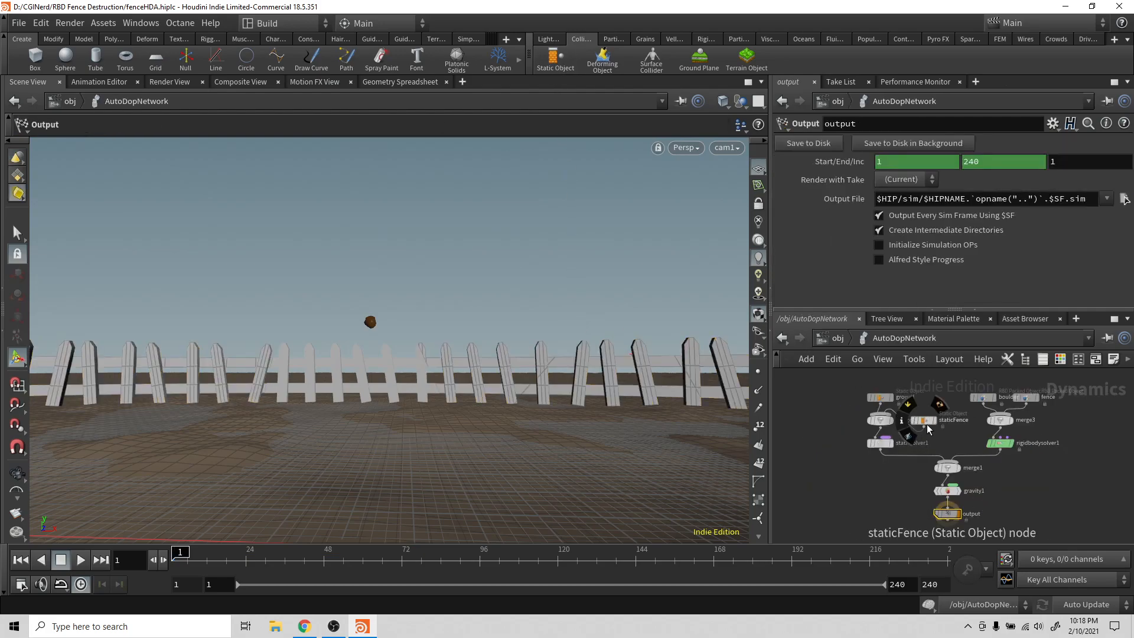
{"action": "key", "text": "l"}
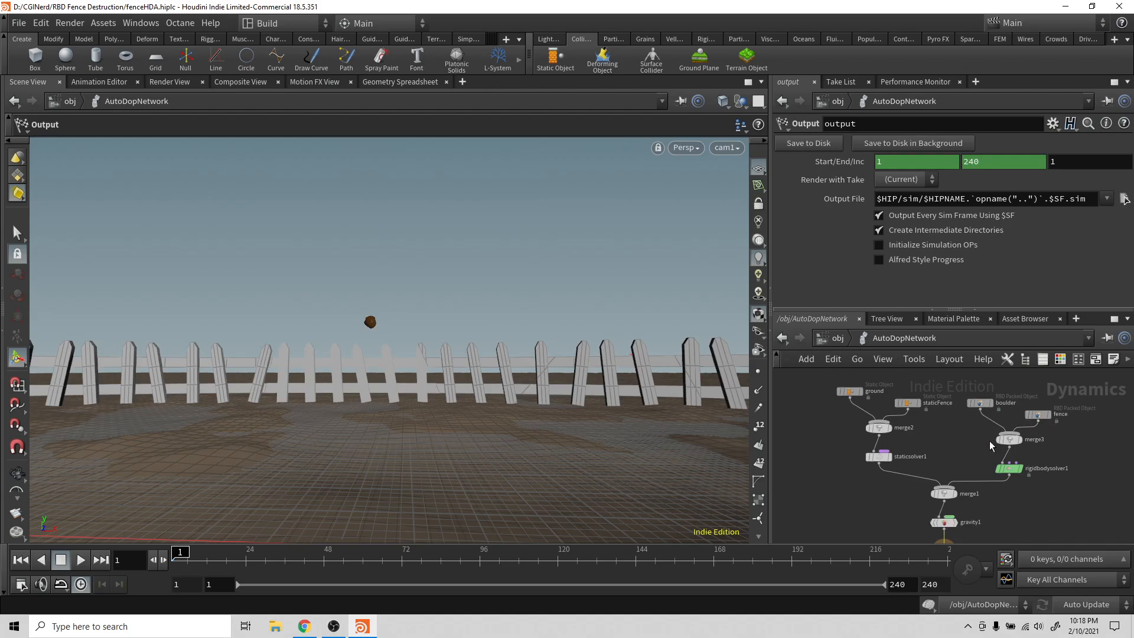
{"action": "left_click", "coordinate": [835, 338]}
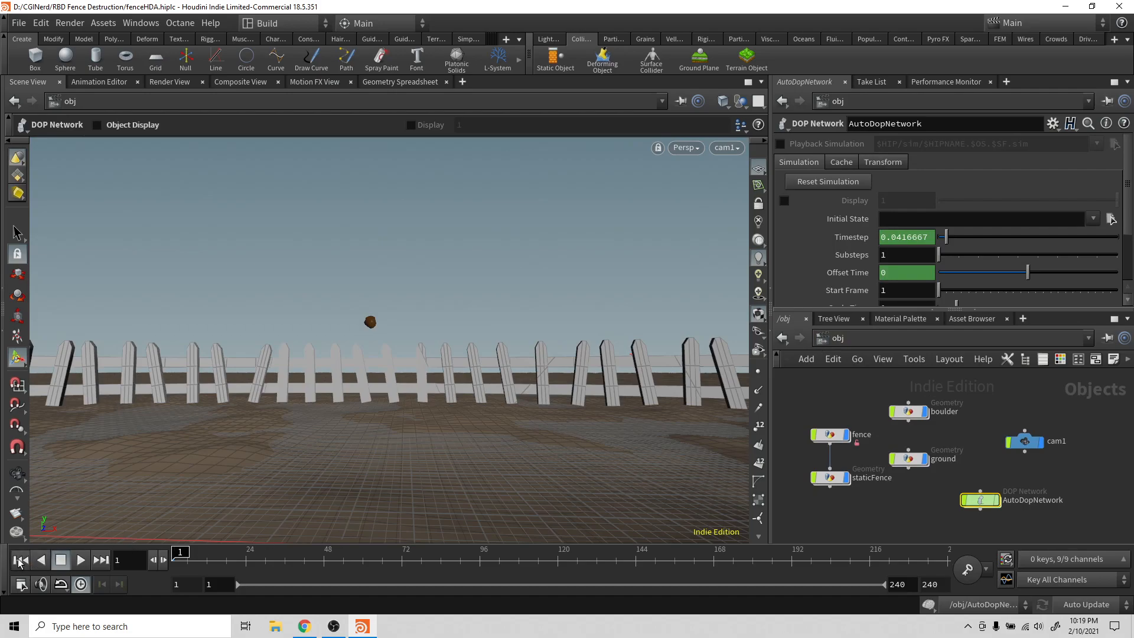
Play the simulation, inspect the smashed fence section beside the static fence, and rewind to the first frame.
{"action": "left_click", "coordinate": [78, 561]}
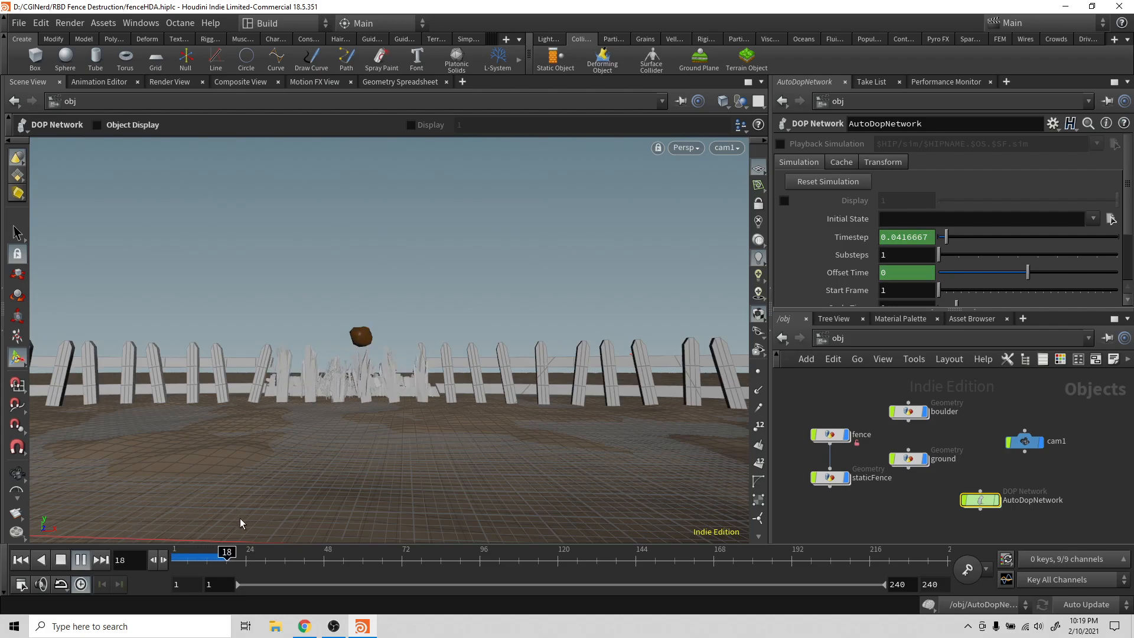
{"action": "left_click_drag", "start_coordinate": [327, 490], "coordinate": [303, 423]}
{"action": "key", "text": "Escape"}
{"action": "middle_click_drag", "start_coordinate": [390, 430], "coordinate": [428, 425]}
{"action": "key", "text": "Return"}
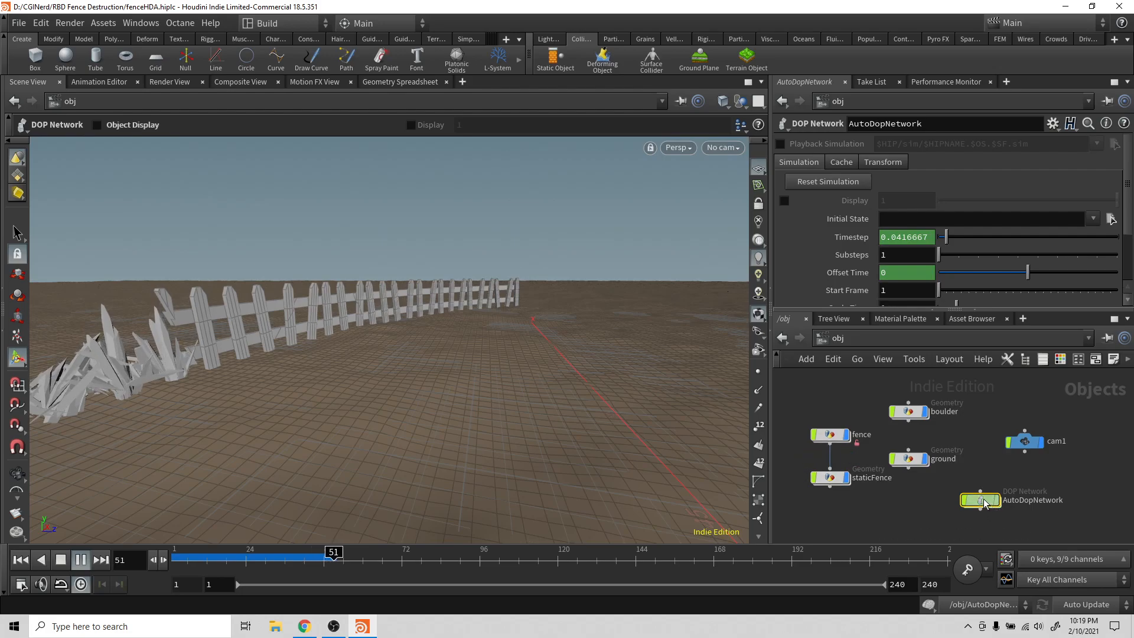
{"action": "key", "text": "Escape"}
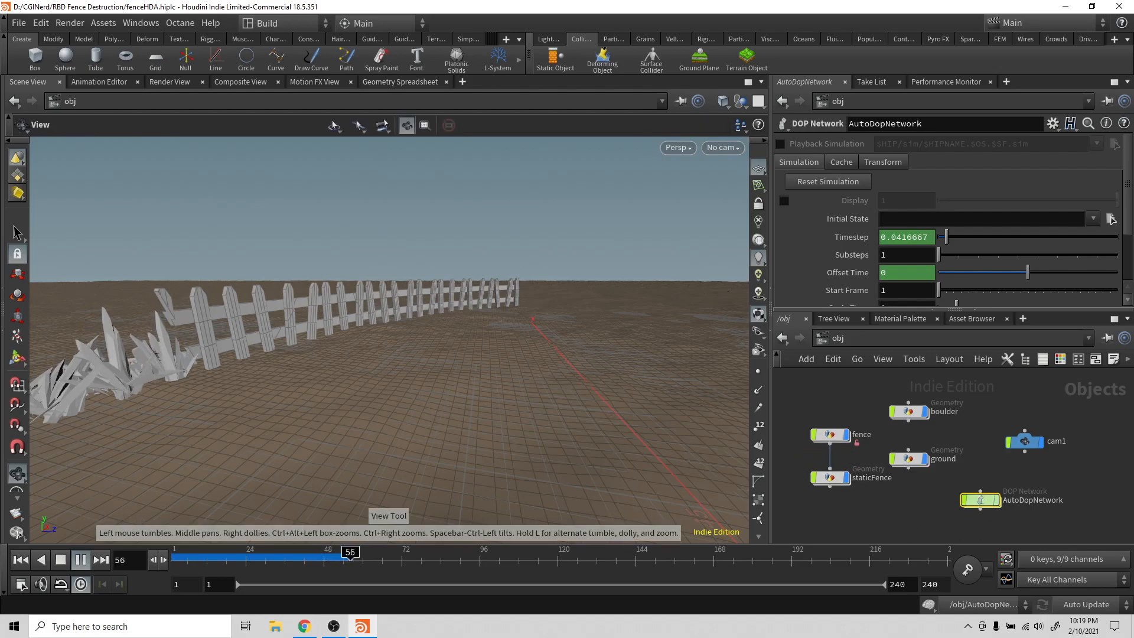
{"action": "left_click", "coordinate": [25, 558]}
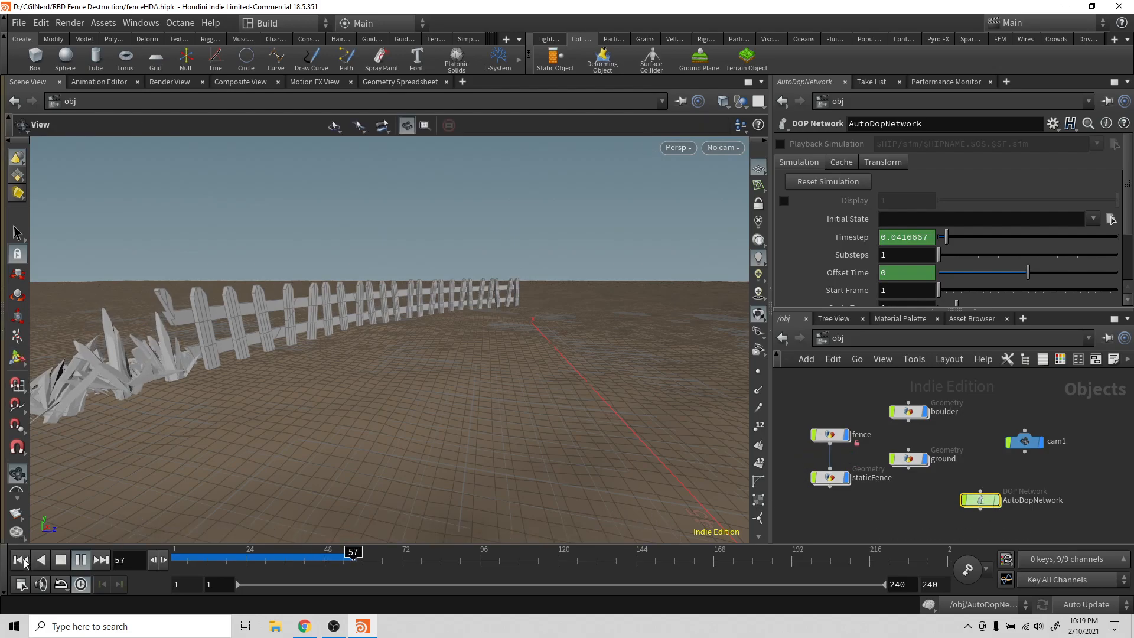
Open AutoDopNetwork and delete the staticFence static object from the simulation network.
{"action": "double_click", "coordinate": [979, 497]}
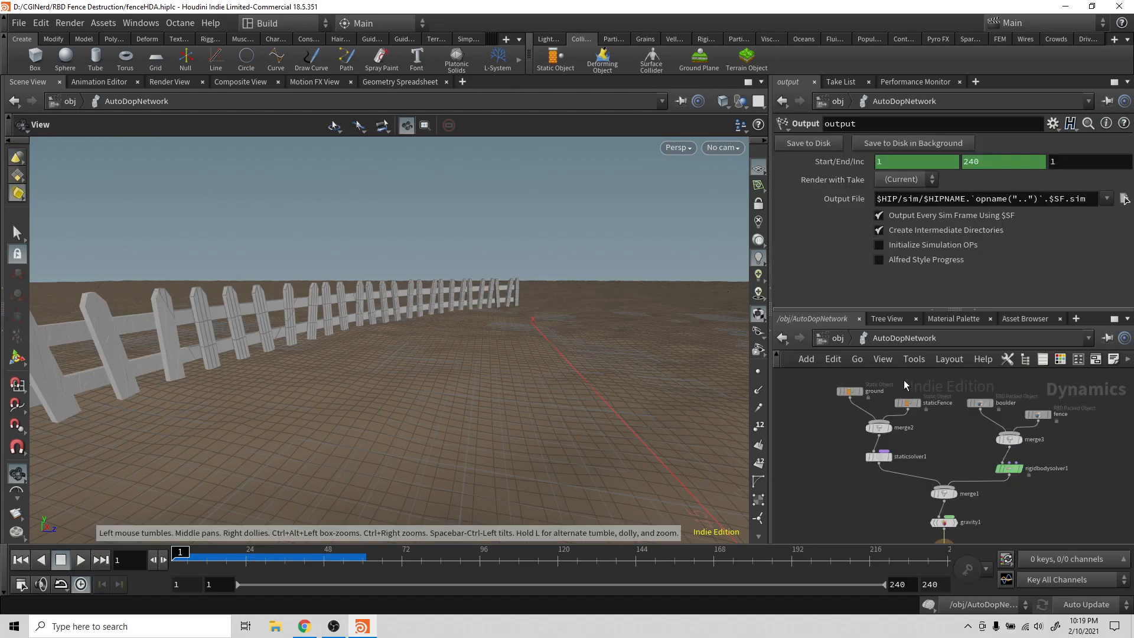
{"action": "left_click", "coordinate": [907, 403]}
{"action": "key", "text": "Delete"}
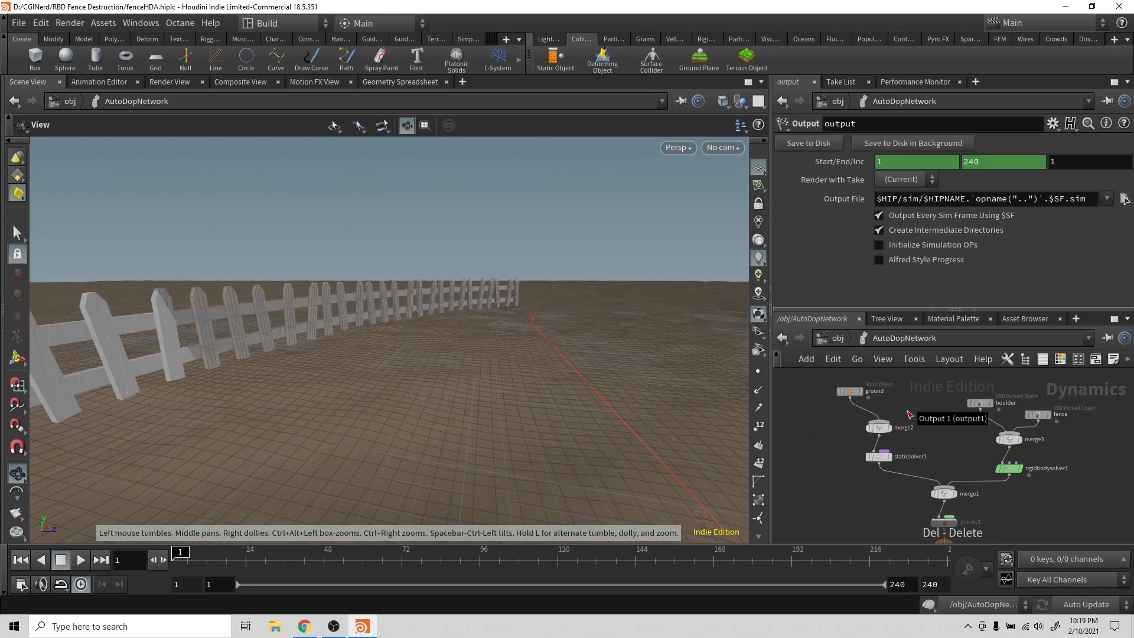
Inside the staticFence object, delete all collision and cache nodes below object_merge1, and return to the object level.
{"action": "left_click", "coordinate": [835, 339]}
{"action": "left_click", "coordinate": [831, 486]}
{"action": "double_click", "coordinate": [832, 477]}
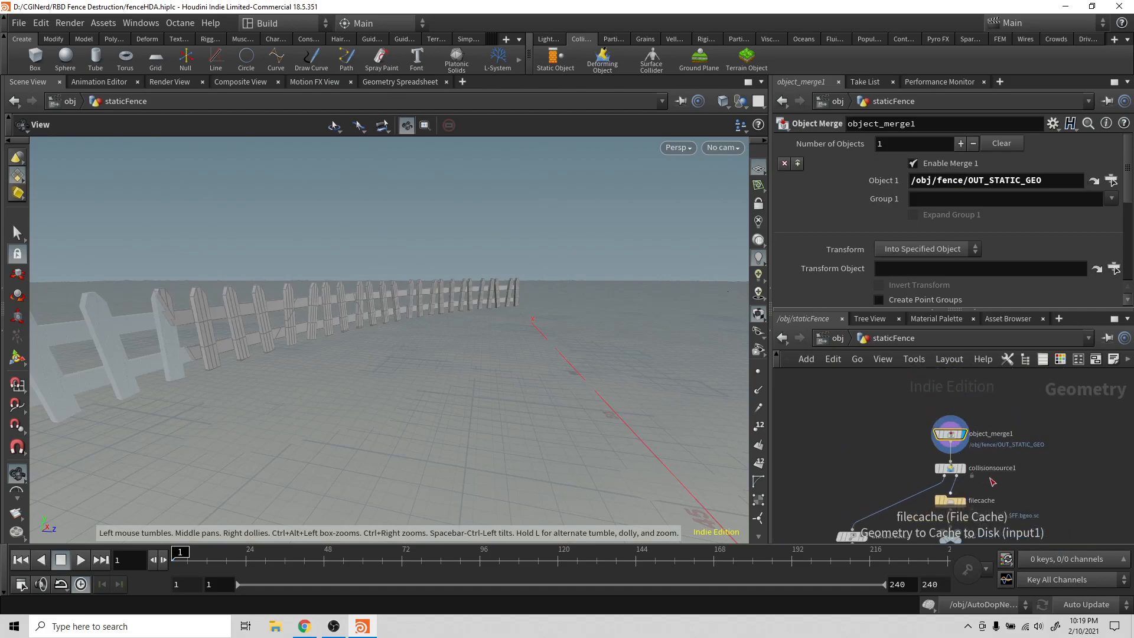
{"action": "middle_click_drag", "start_coordinate": [1015, 526], "coordinate": [980, 431]}
{"action": "scroll", "coordinate": [969, 472], "scroll_direction": "down", "scroll_amount": 2}
{"action": "left_click_drag", "start_coordinate": [854, 398], "coordinate": [948, 472]}
{"action": "key", "text": "Delete"}
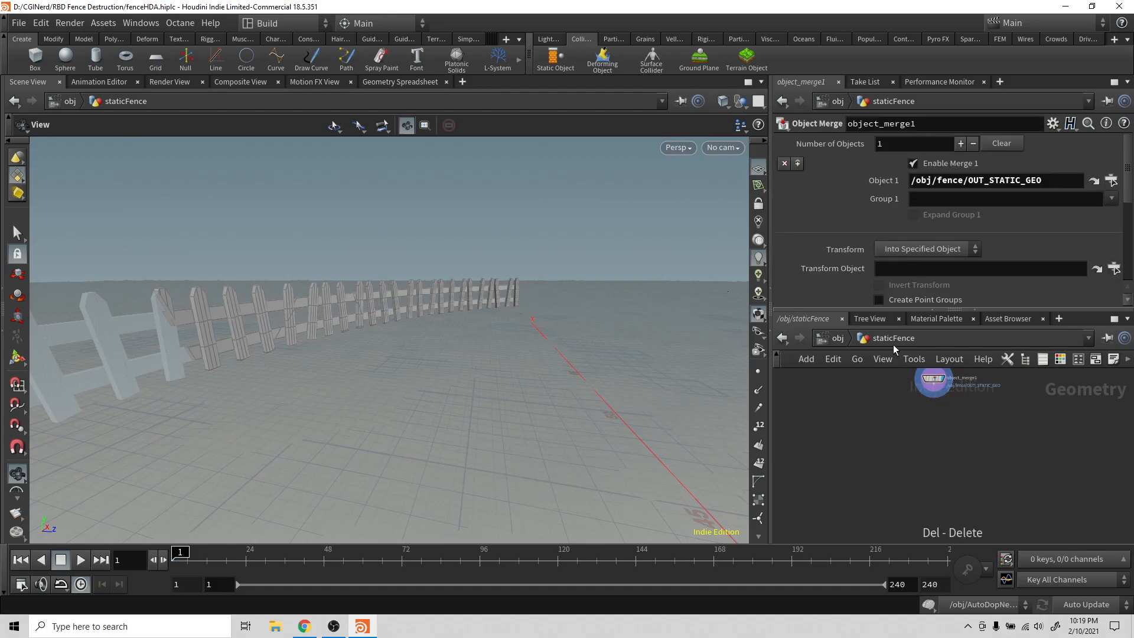
{"action": "left_click", "coordinate": [834, 337]}
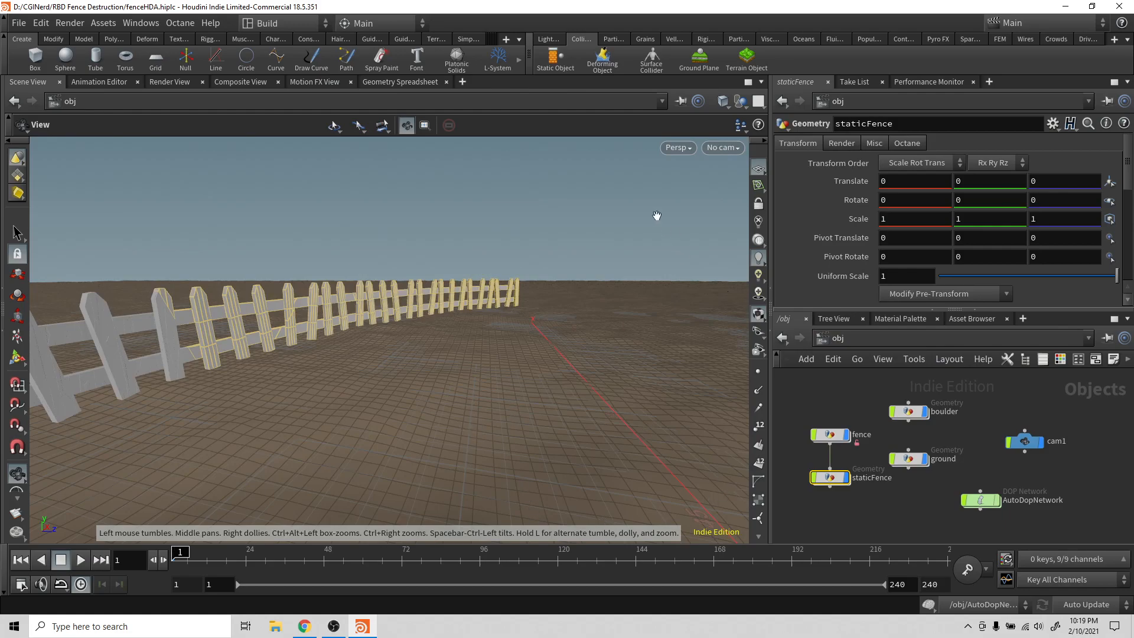
Look through cam1, play the simulation twice to review the fence being smashed, and rewind to the first frame.
{"action": "left_click", "coordinate": [722, 150]}
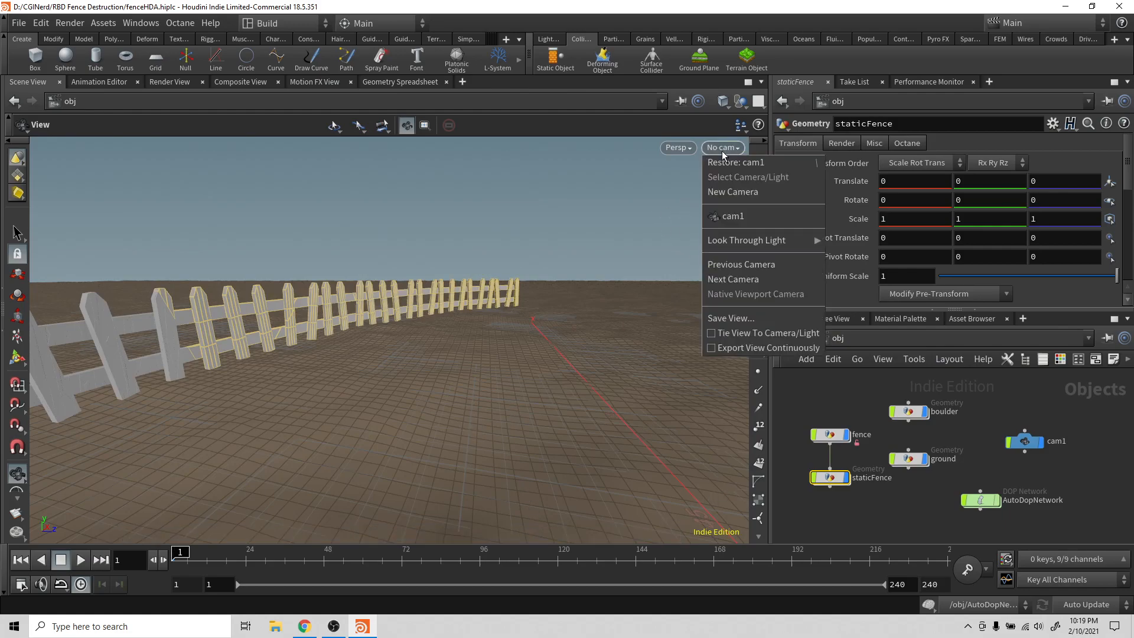
{"action": "left_click", "coordinate": [726, 220]}
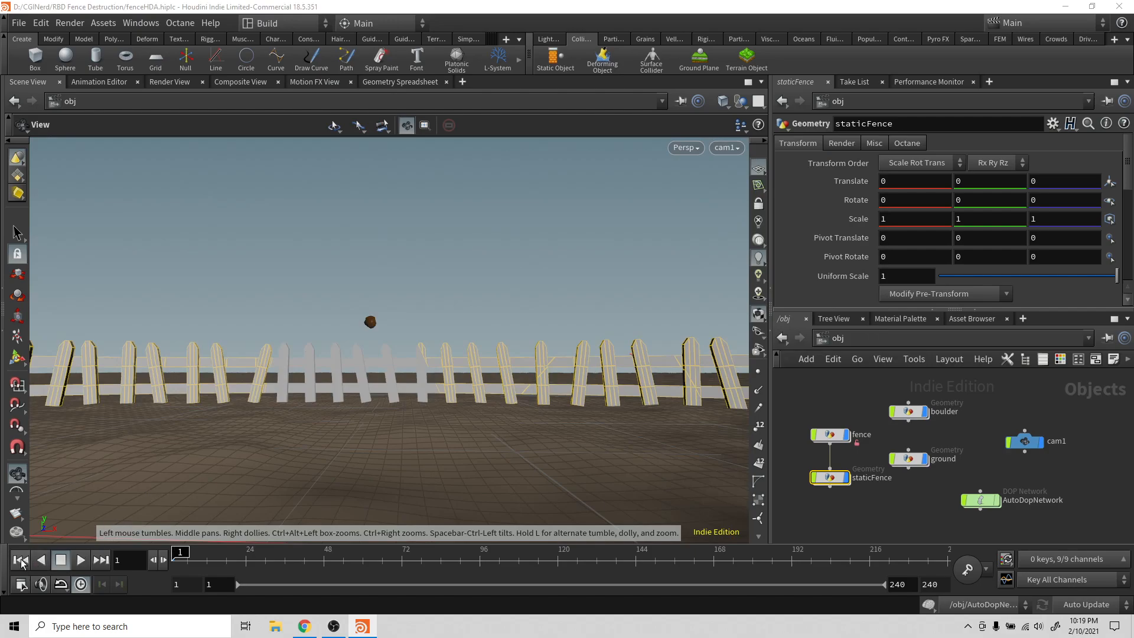
{"action": "left_click", "coordinate": [81, 560]}
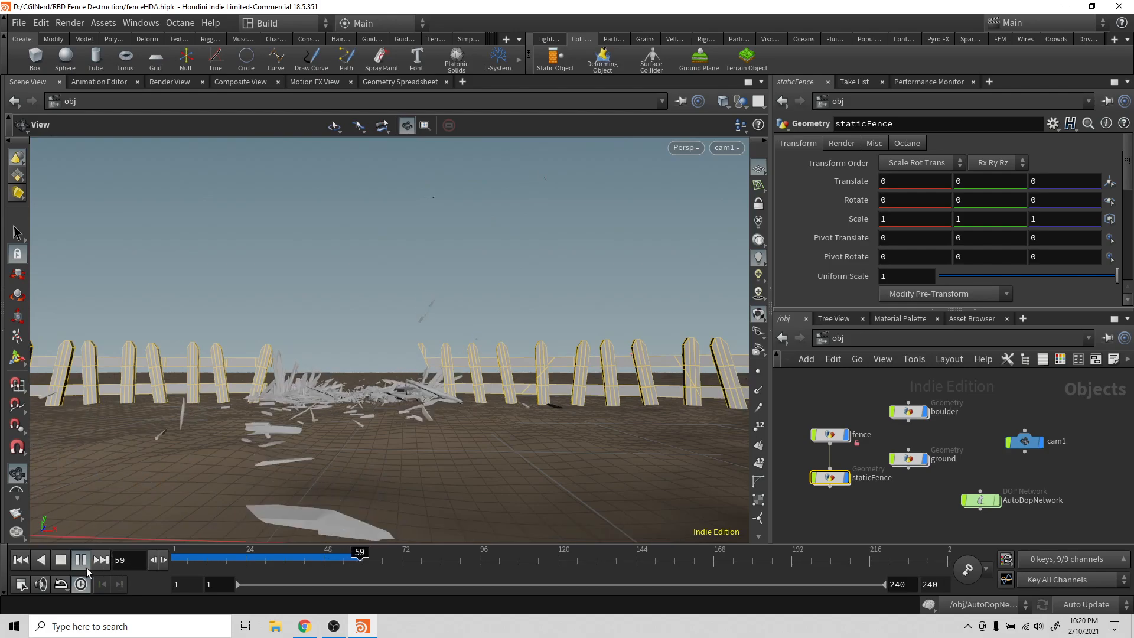
{"action": "left_click", "coordinate": [20, 559]}
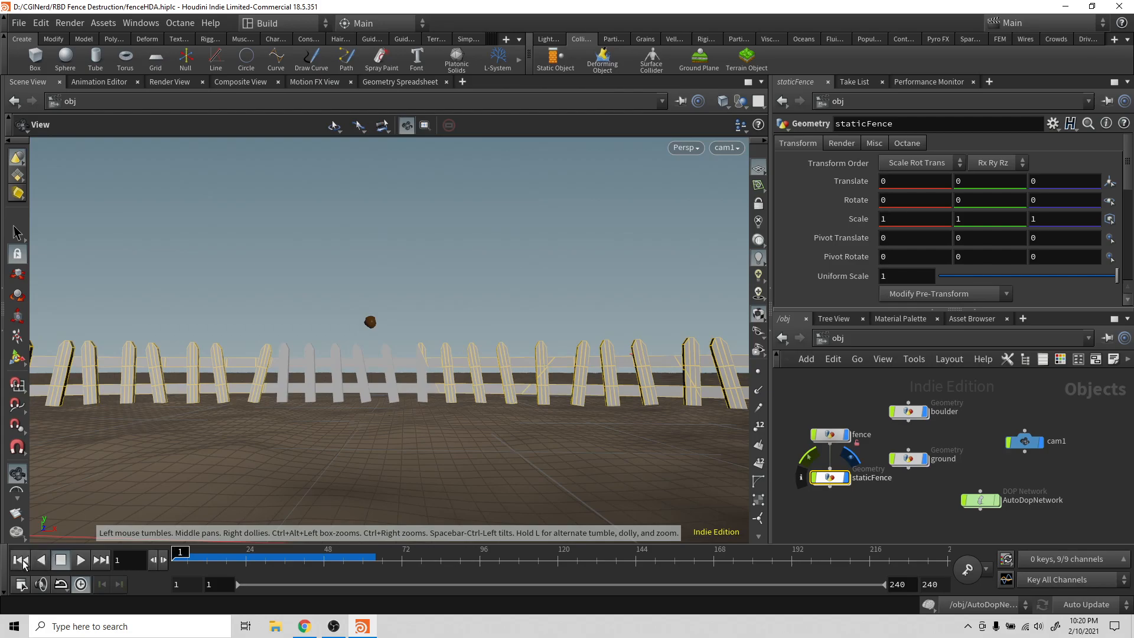
{"action": "left_click", "coordinate": [75, 561]}
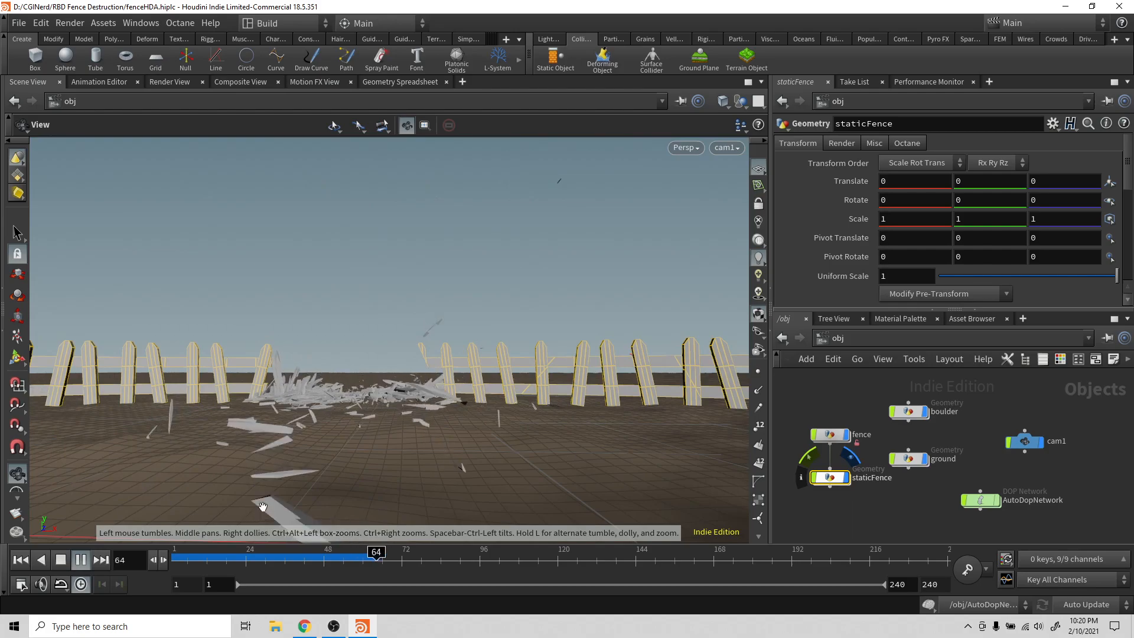
{"action": "left_click", "coordinate": [60, 561]}
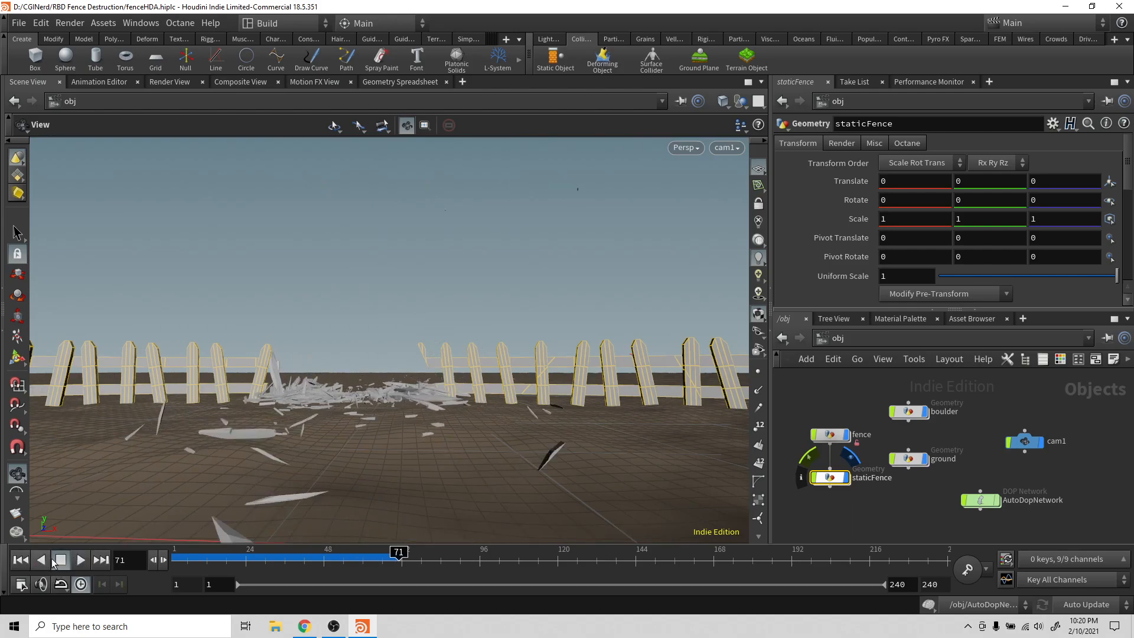
{"action": "left_click", "coordinate": [17, 562]}
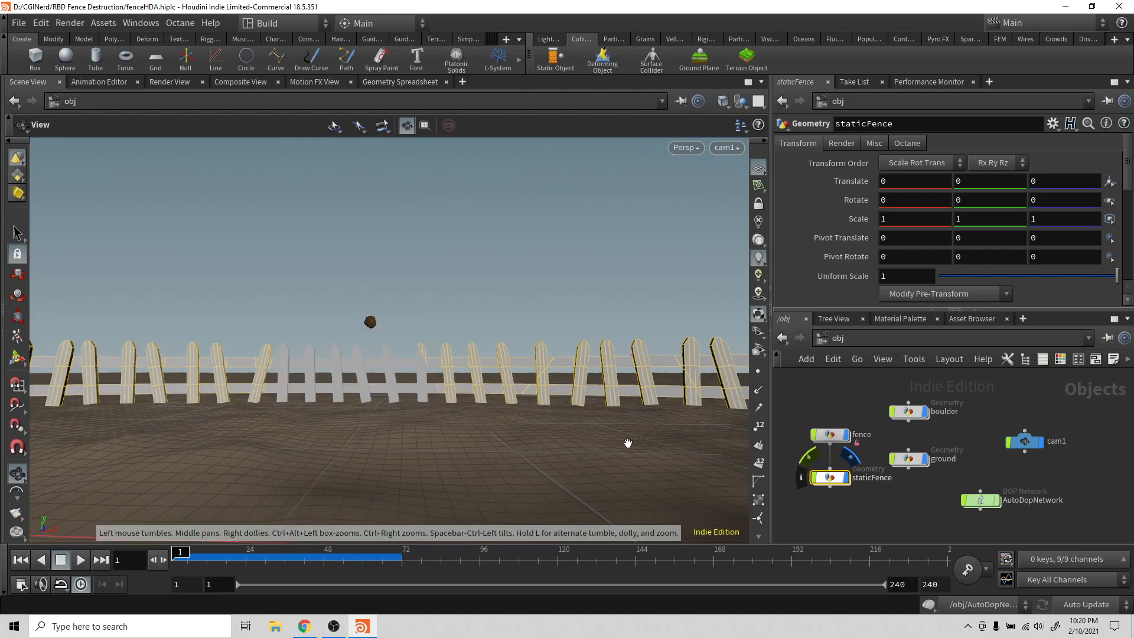
In AutoDopNetwork, apply Glue Adjacent to the fence RBD Packed Object to glue its fractured pieces together.
{"action": "double_click", "coordinate": [980, 500]}
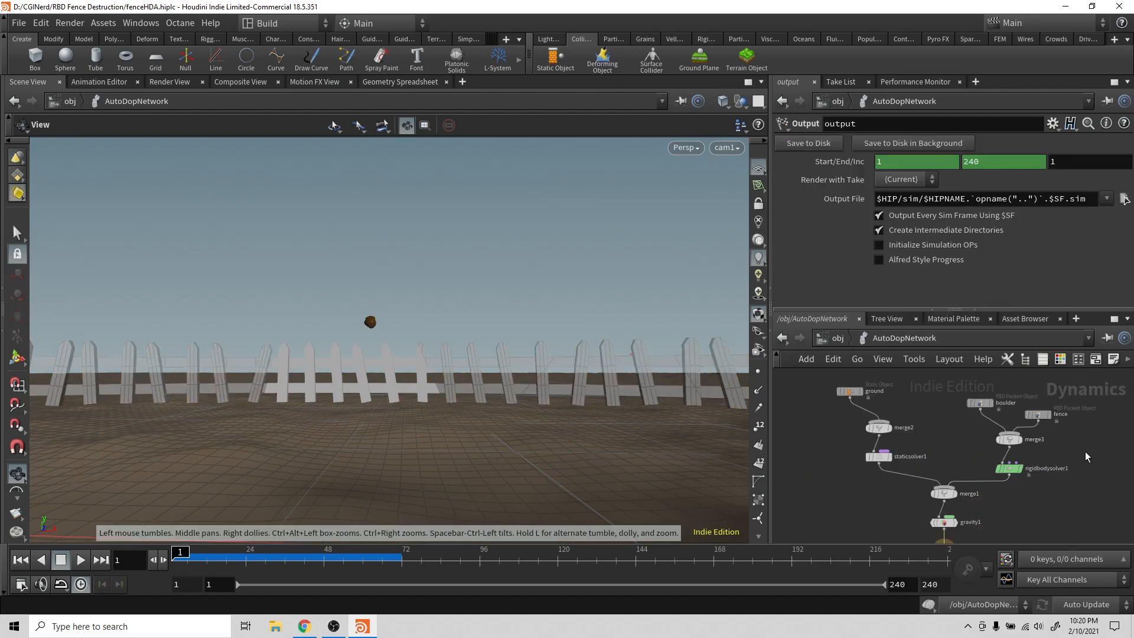
{"action": "middle_click_drag", "start_coordinate": [1086, 451], "coordinate": [1084, 469]}
{"action": "left_click", "coordinate": [1034, 433]}
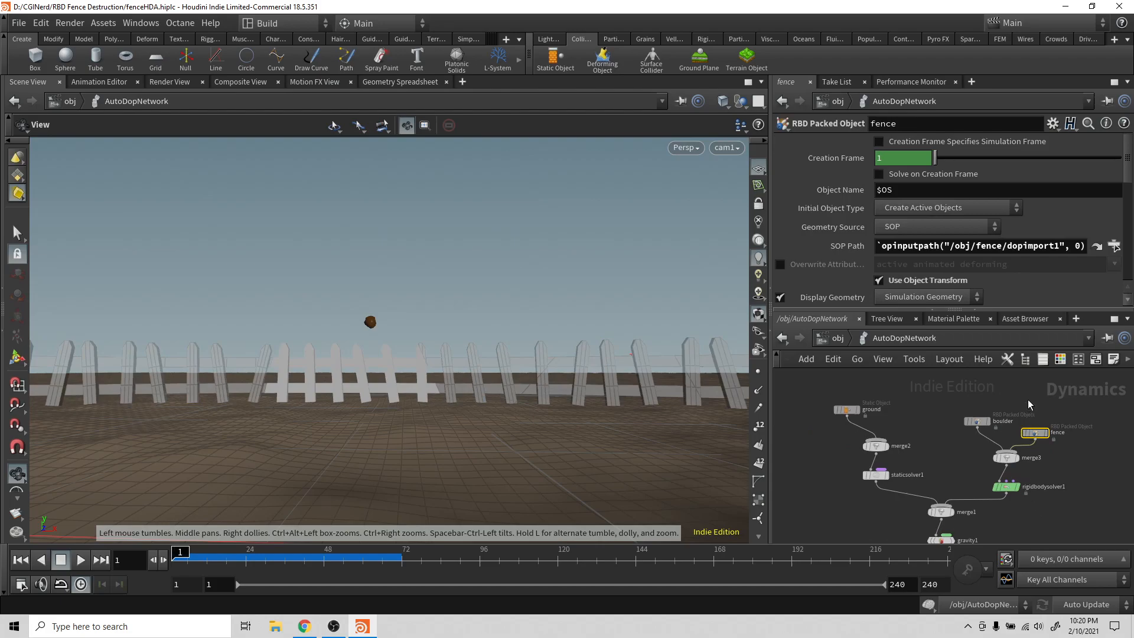
{"action": "middle_click_drag", "start_coordinate": [1066, 418], "coordinate": [1067, 444]}
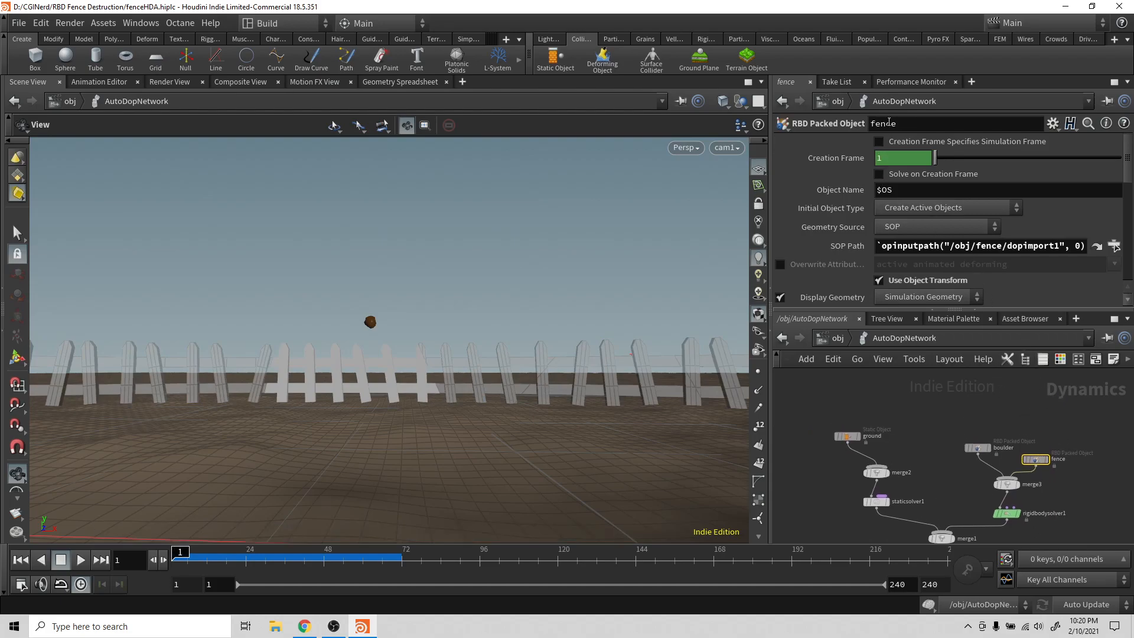
{"action": "left_click", "coordinate": [700, 39]}
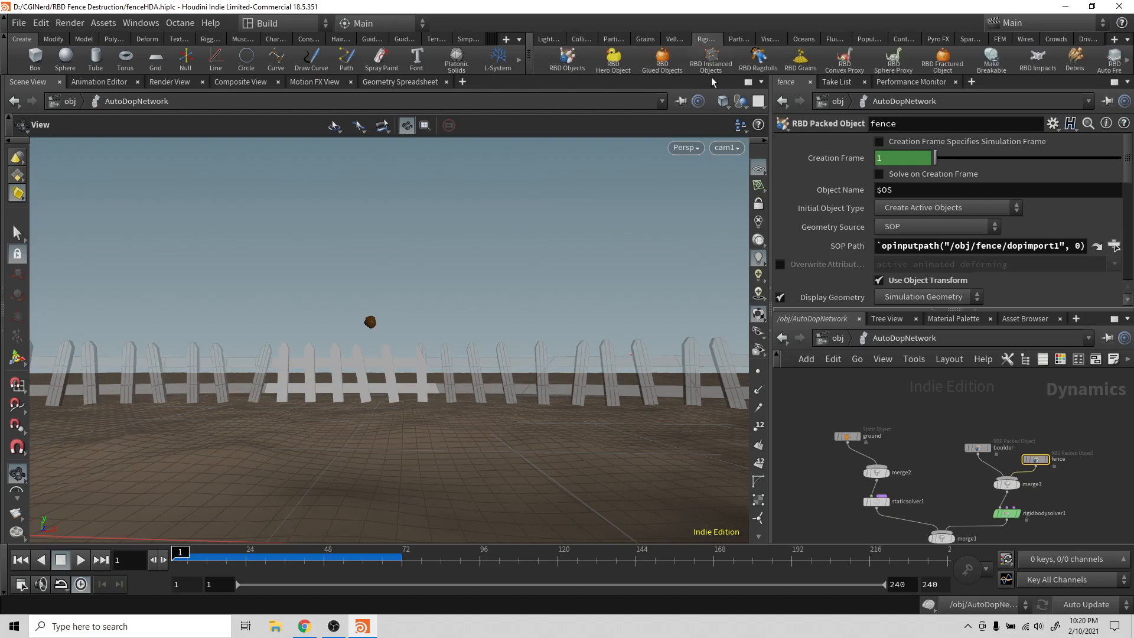
{"action": "left_click", "coordinate": [1127, 63]}
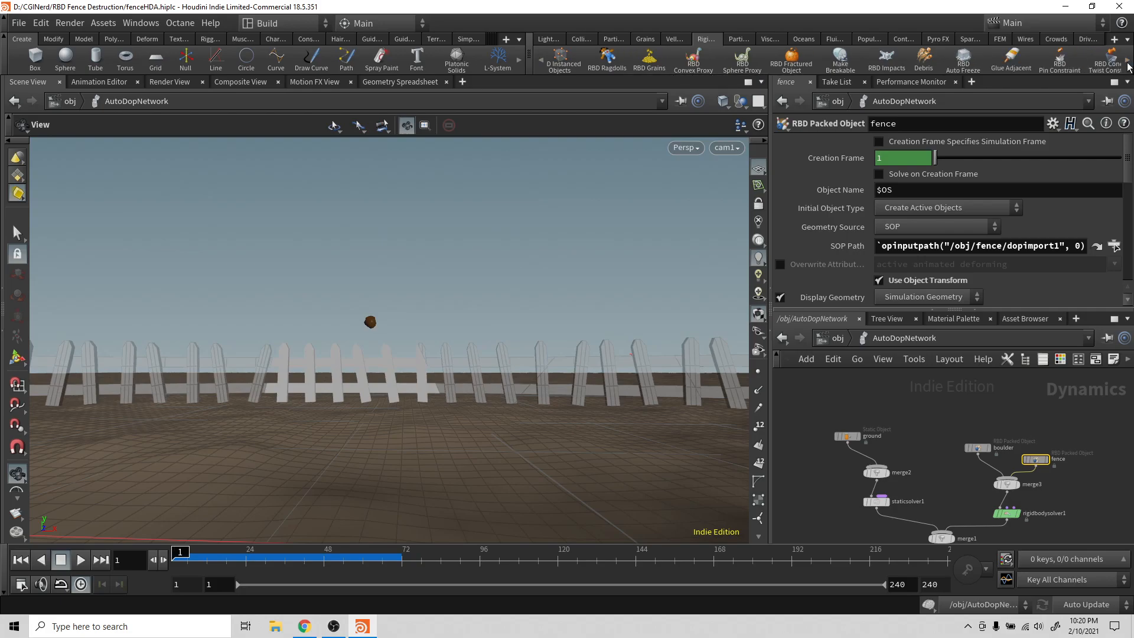
{"action": "left_click", "coordinate": [1011, 60]}
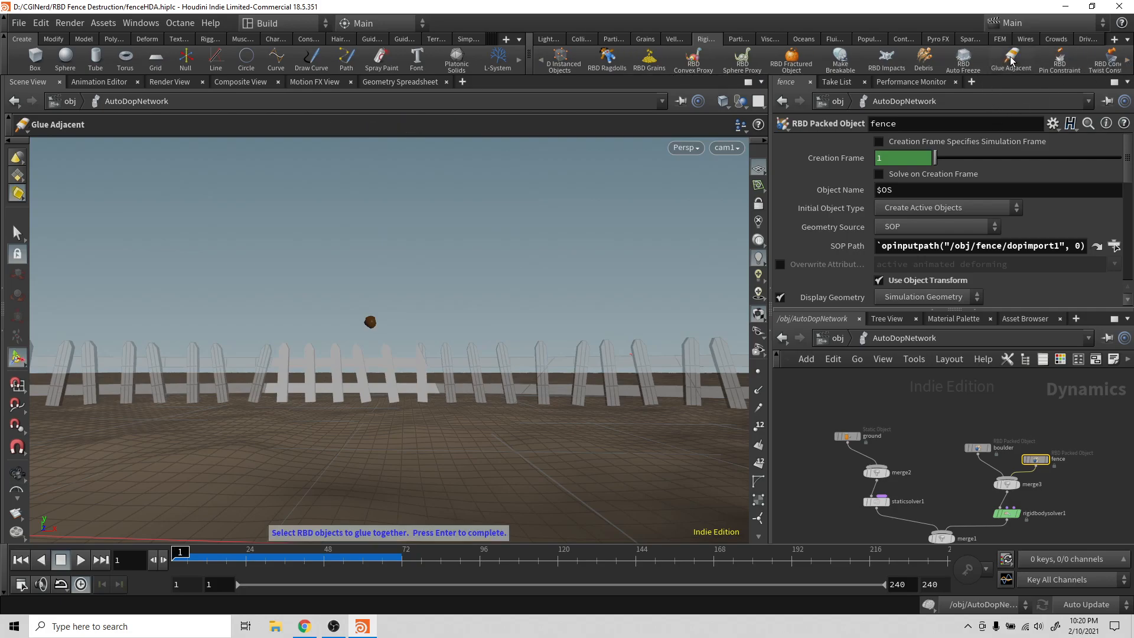
{"action": "left_click", "coordinate": [1037, 460]}
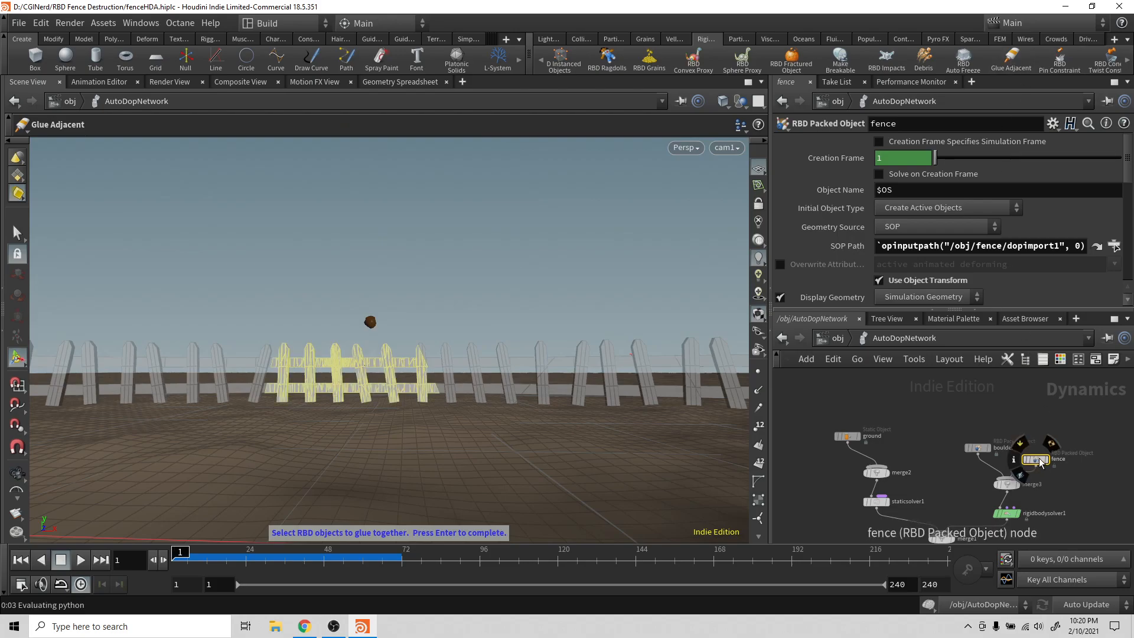
{"action": "left_click_drag", "start_coordinate": [1037, 462], "coordinate": [1038, 450]}
{"action": "key", "text": "Return"}
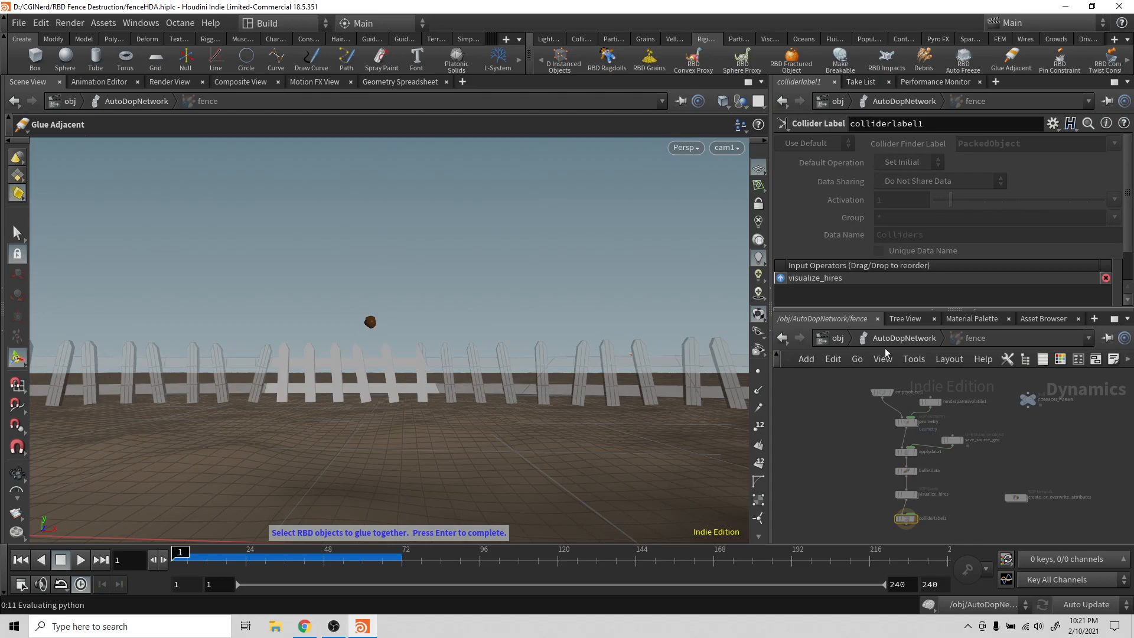
{"action": "left_click", "coordinate": [909, 338]}
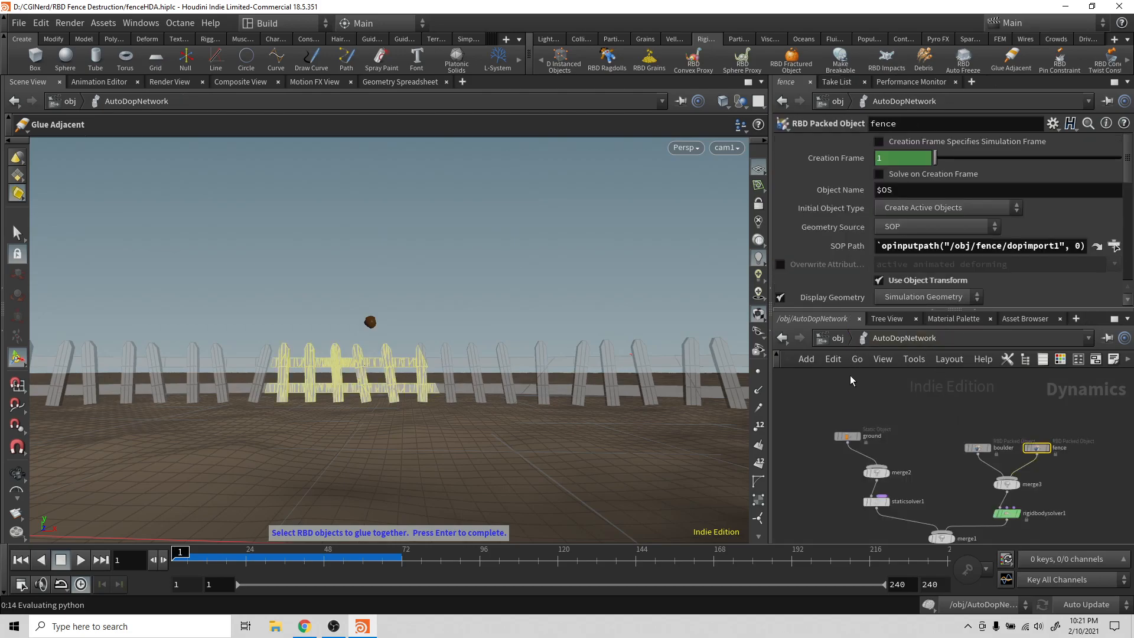
{"action": "key", "text": "Return"}
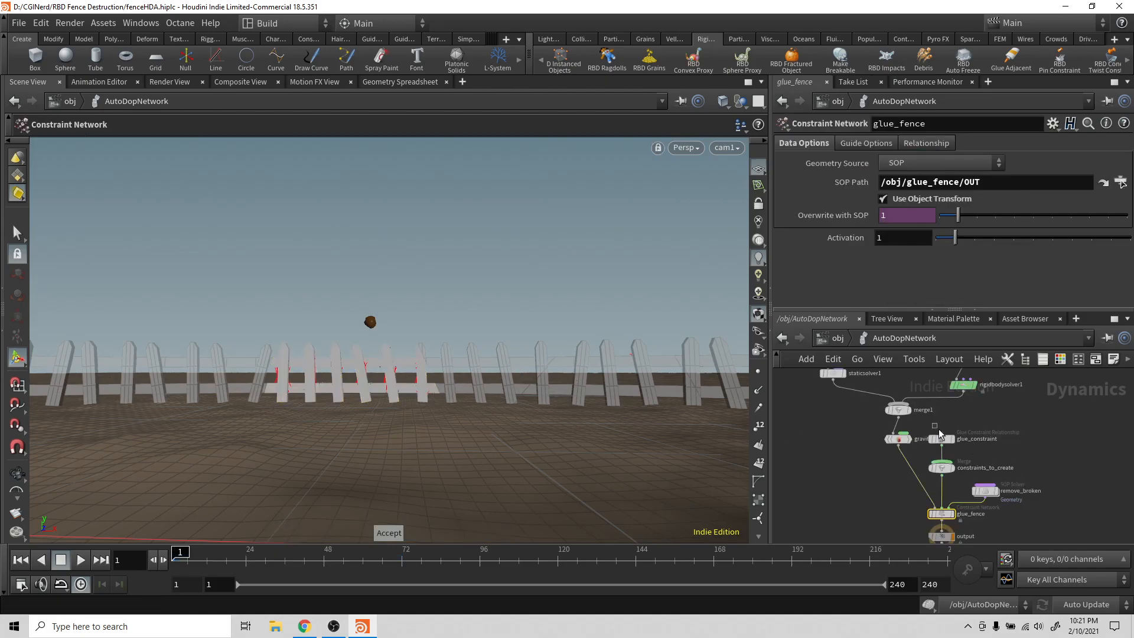
Move the glue_constraint, constraints_to_create and remove_broken nodes slightly away from gravity1 to tidy the network.
{"action": "left_click_drag", "start_coordinate": [1000, 496], "coordinate": [1001, 501]}
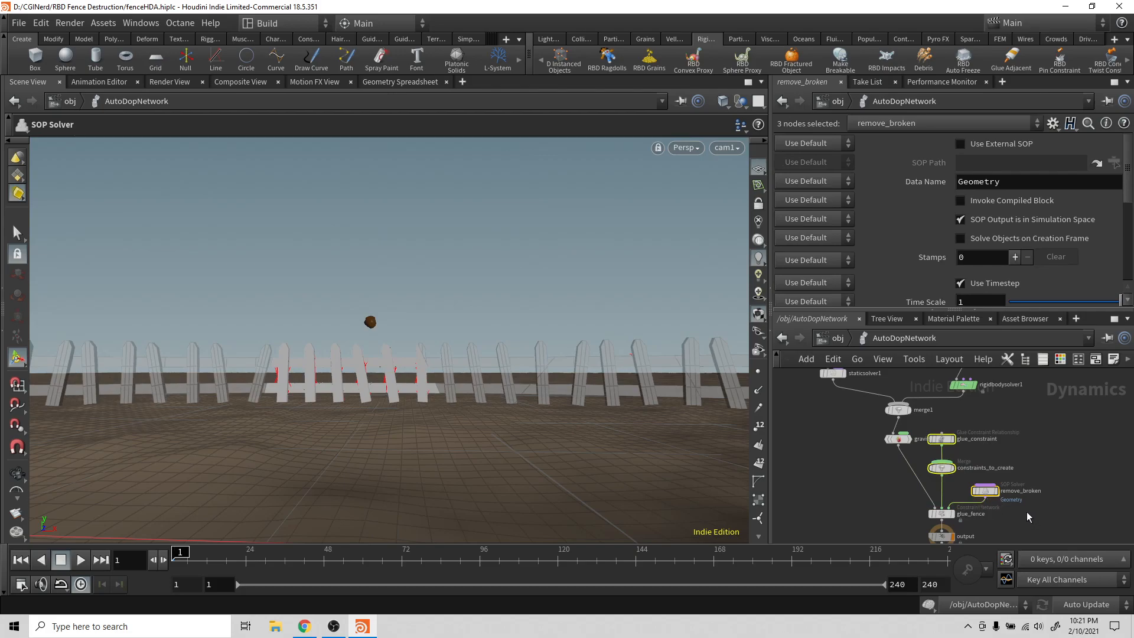
{"action": "middle_click_drag", "start_coordinate": [1009, 508], "coordinate": [1009, 474]}
{"action": "left_click_drag", "start_coordinate": [984, 456], "coordinate": [999, 456]}
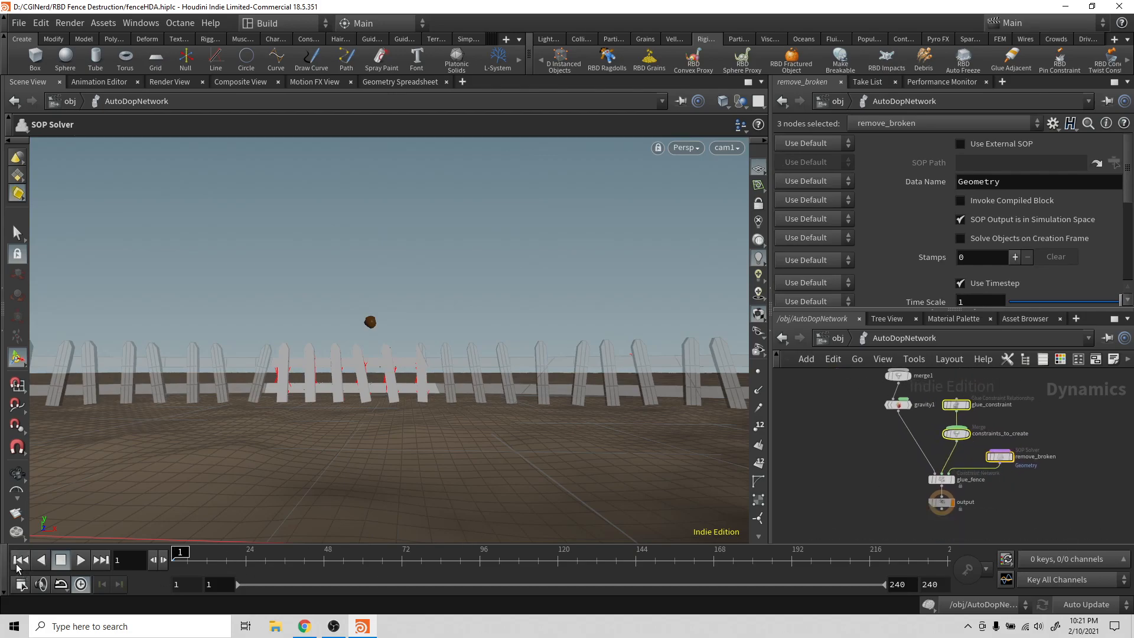
Play the glued simulation twice to check how the fence section reacts to the boulder, rewinding to the first frame.
{"action": "left_click", "coordinate": [80, 561]}
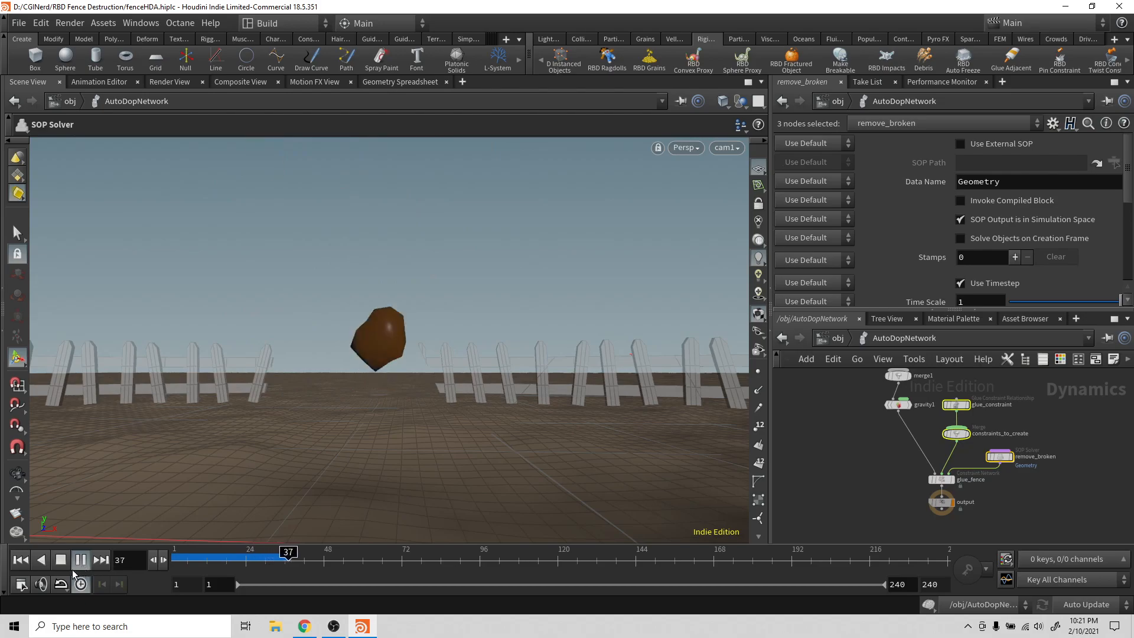
{"action": "left_click", "coordinate": [56, 560]}
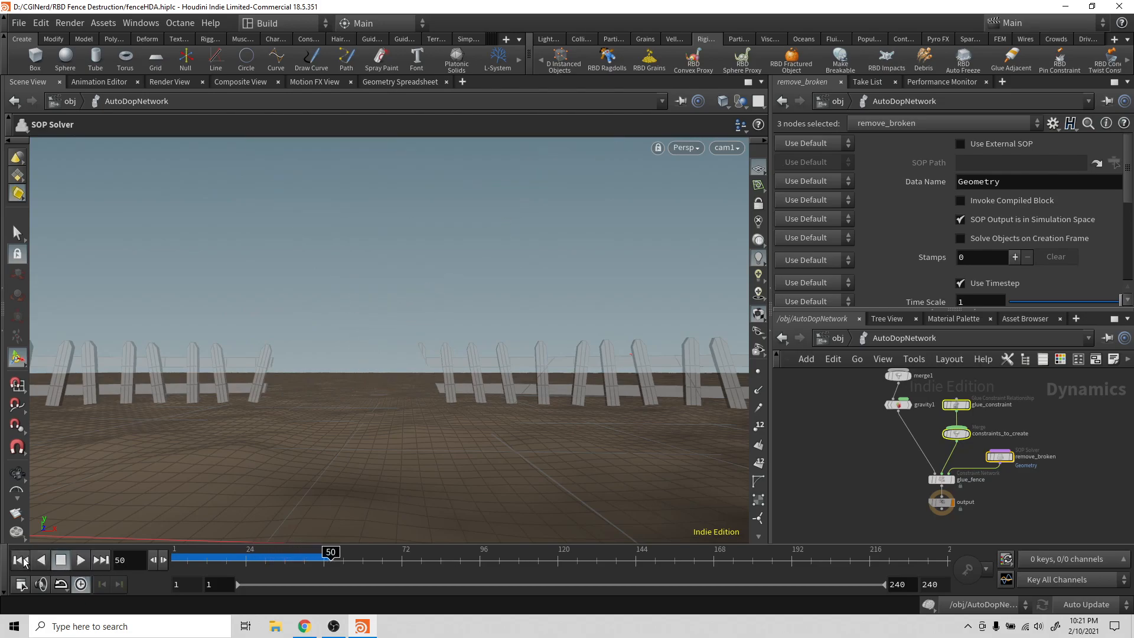
{"action": "left_click", "coordinate": [20, 560]}
{"action": "left_click", "coordinate": [80, 560]}
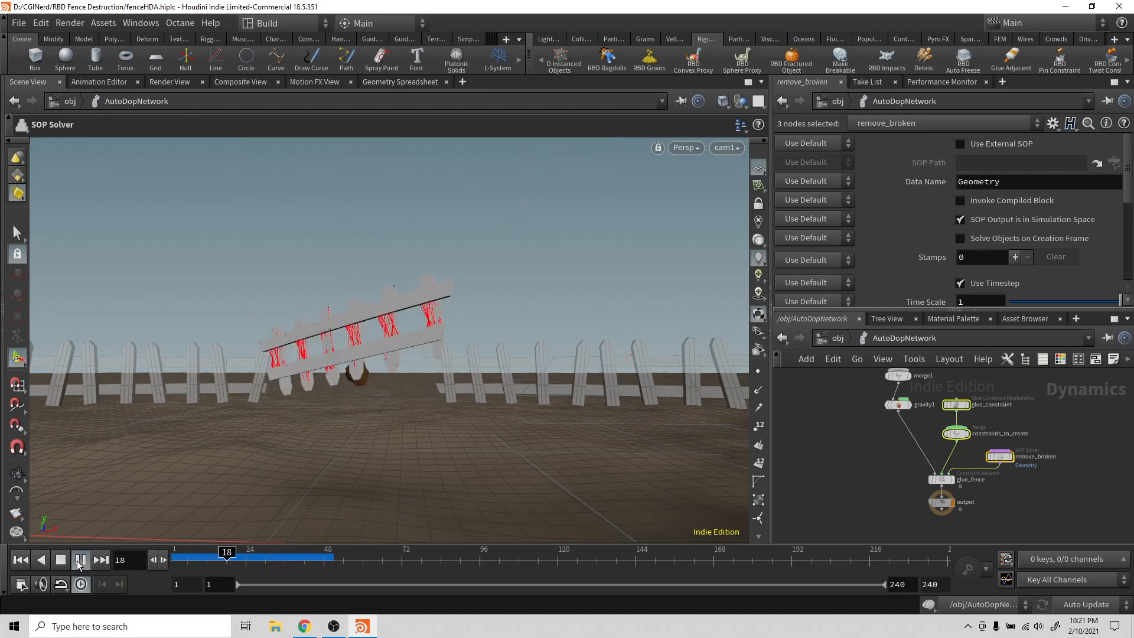
{"action": "left_click", "coordinate": [21, 560]}
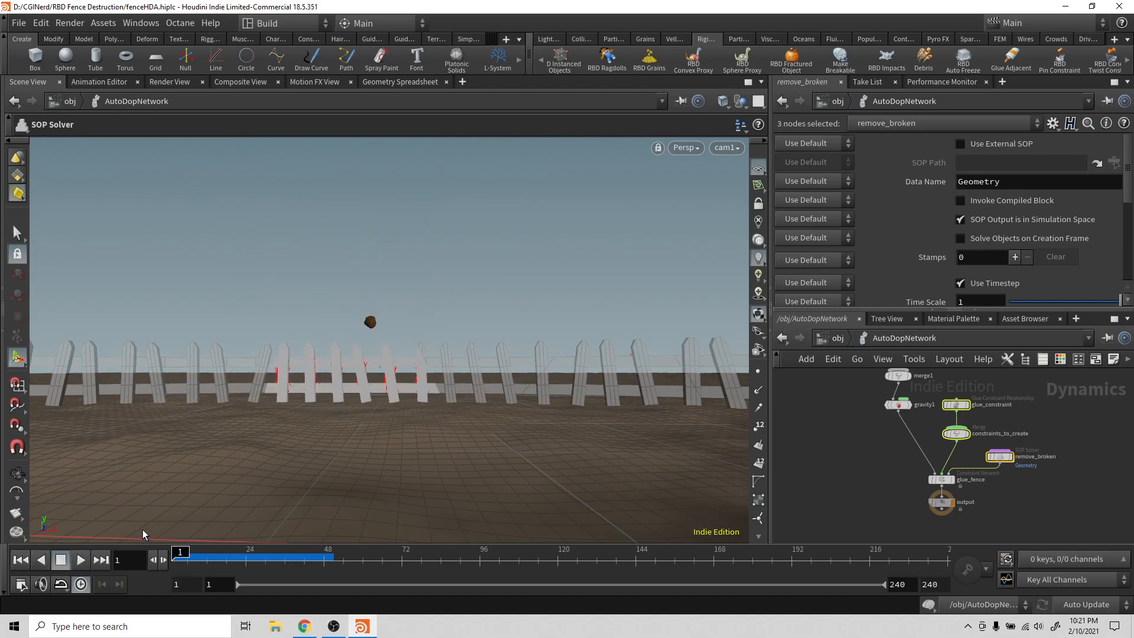
Set the Strength of glue_constraint to 10, test the simulation, and rewind to the first frame.
{"action": "left_click", "coordinate": [956, 405]}
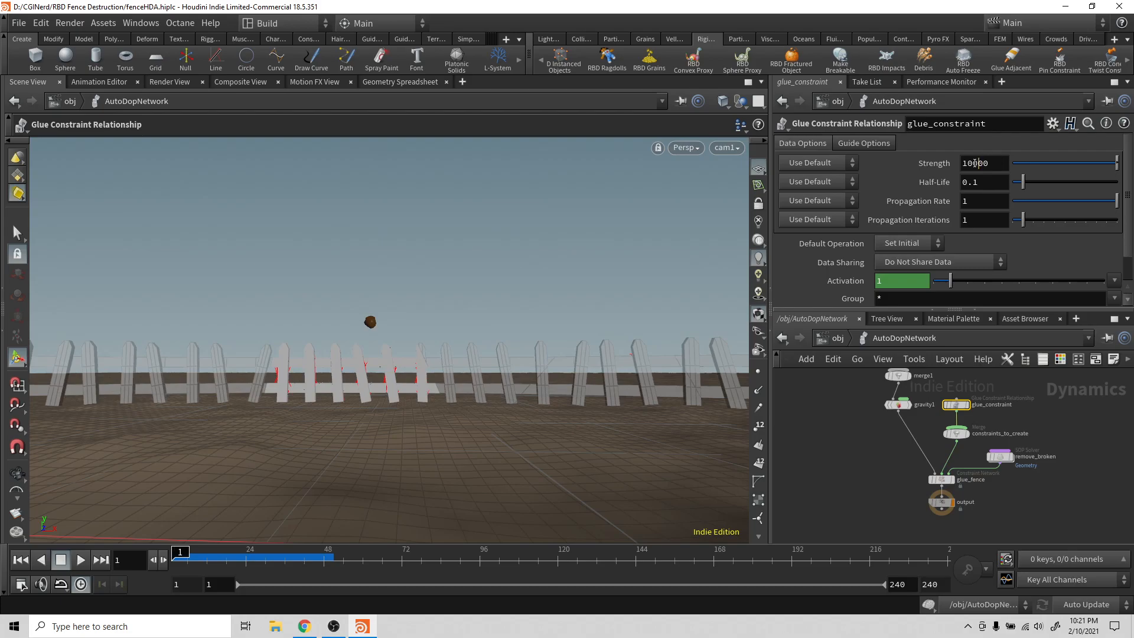
{"action": "key", "text": "BackSpace"}
{"action": "key", "text": "BackSpace"}
{"action": "key", "text": "Return"}
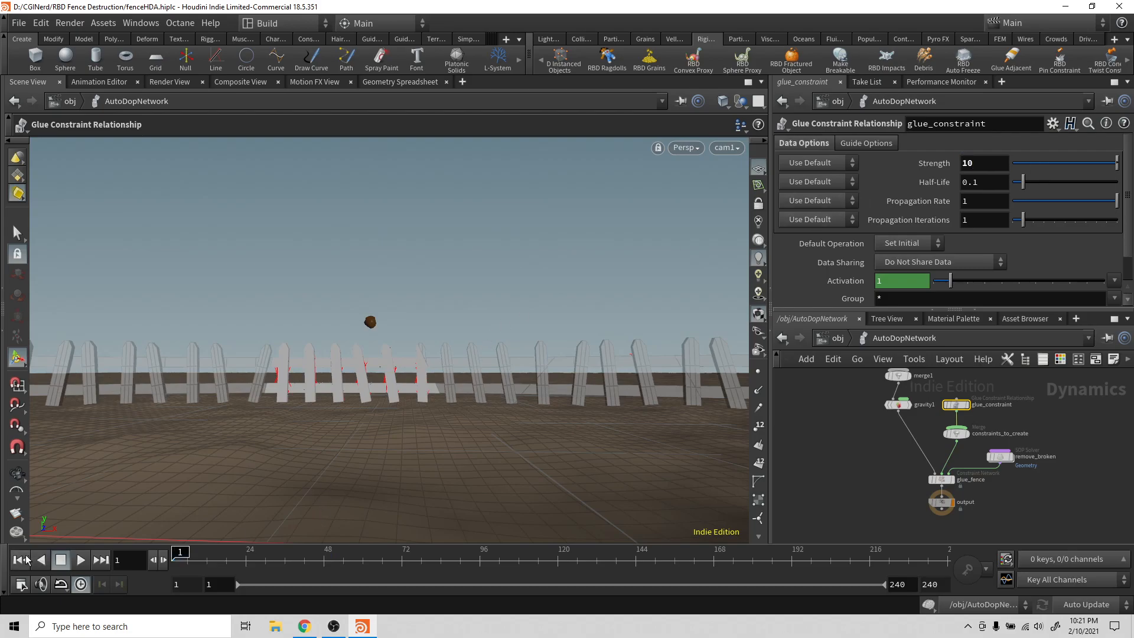
{"action": "left_click", "coordinate": [80, 560]}
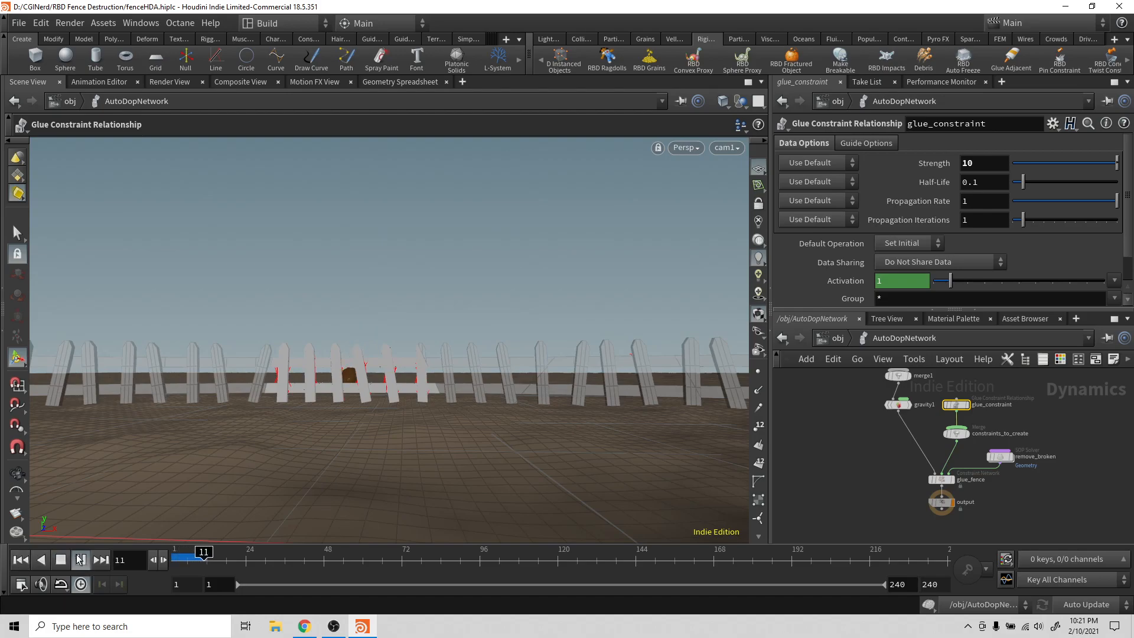
{"action": "left_click", "coordinate": [62, 559]}
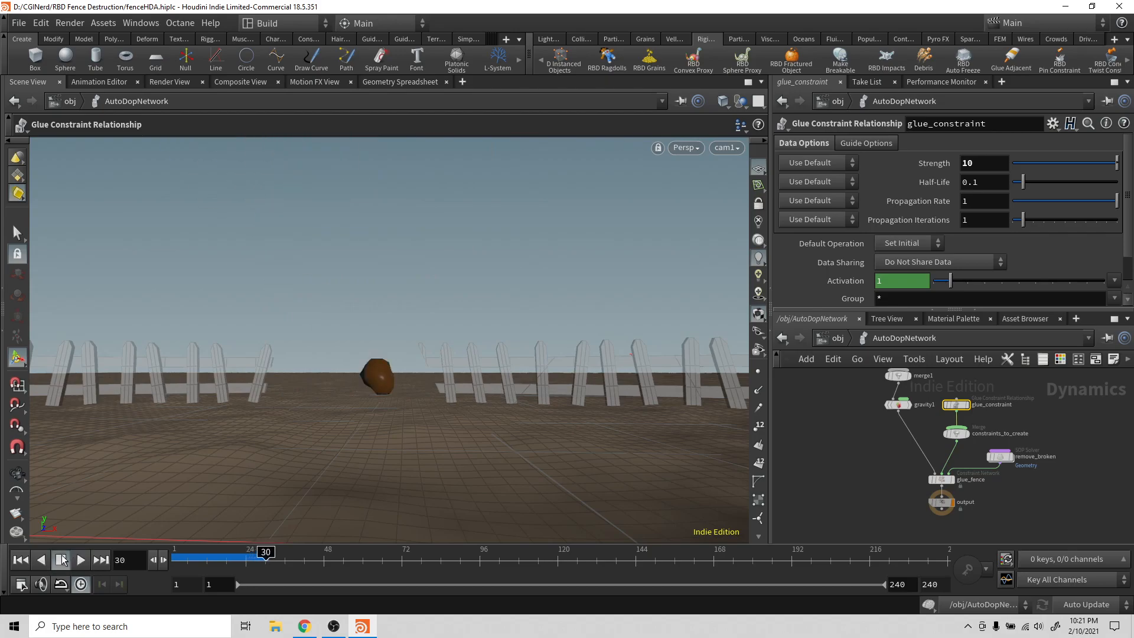
{"action": "left_click", "coordinate": [21, 560]}
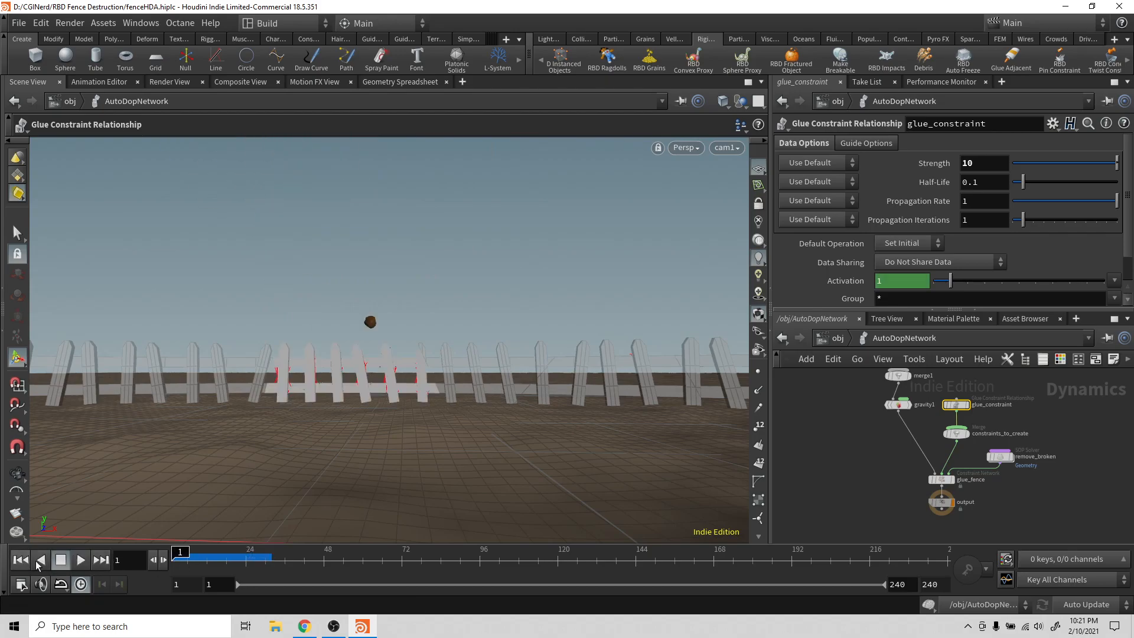
Set the Strength of glue_constraint to .1 and play the simulation.
{"action": "double_click", "coordinate": [980, 167]}
{"action": "type", "text": ".1"}
{"action": "key", "text": "Return"}
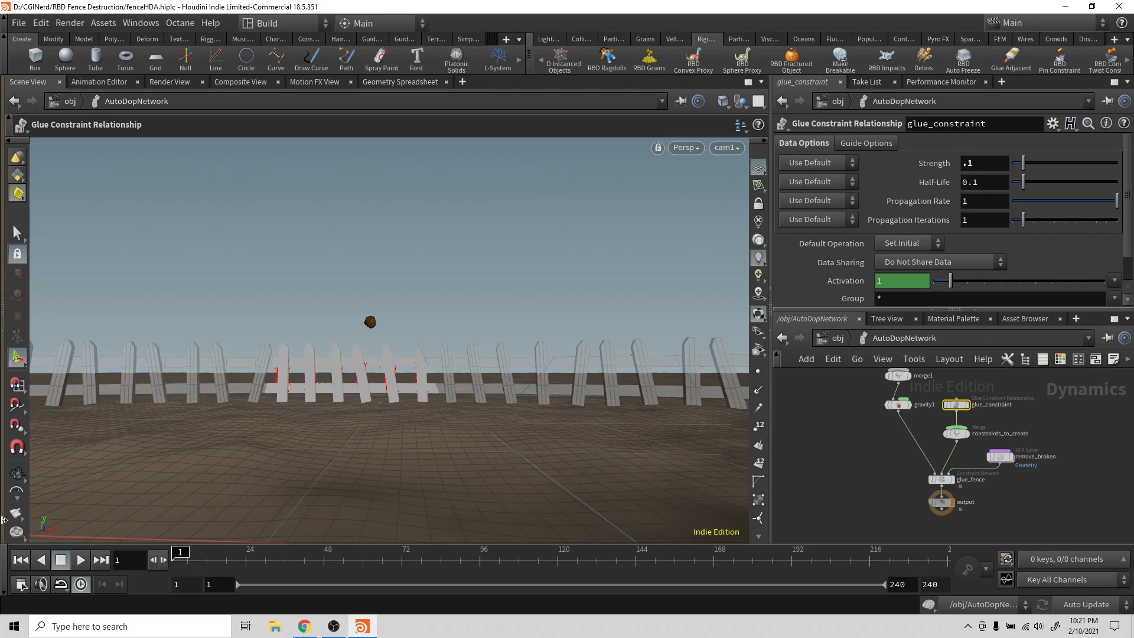
{"action": "left_click", "coordinate": [83, 562]}
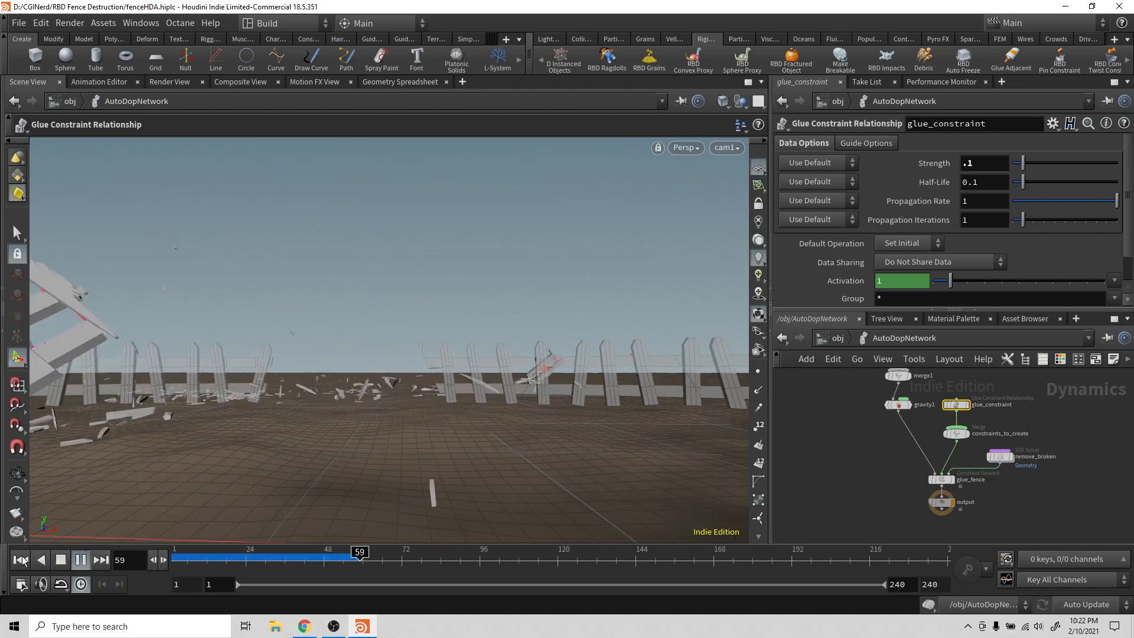
Replay the boulder impact to judge the current glue Strength, and return to the first frame.
{"action": "left_click", "coordinate": [61, 559]}
{"action": "left_click", "coordinate": [82, 560]}
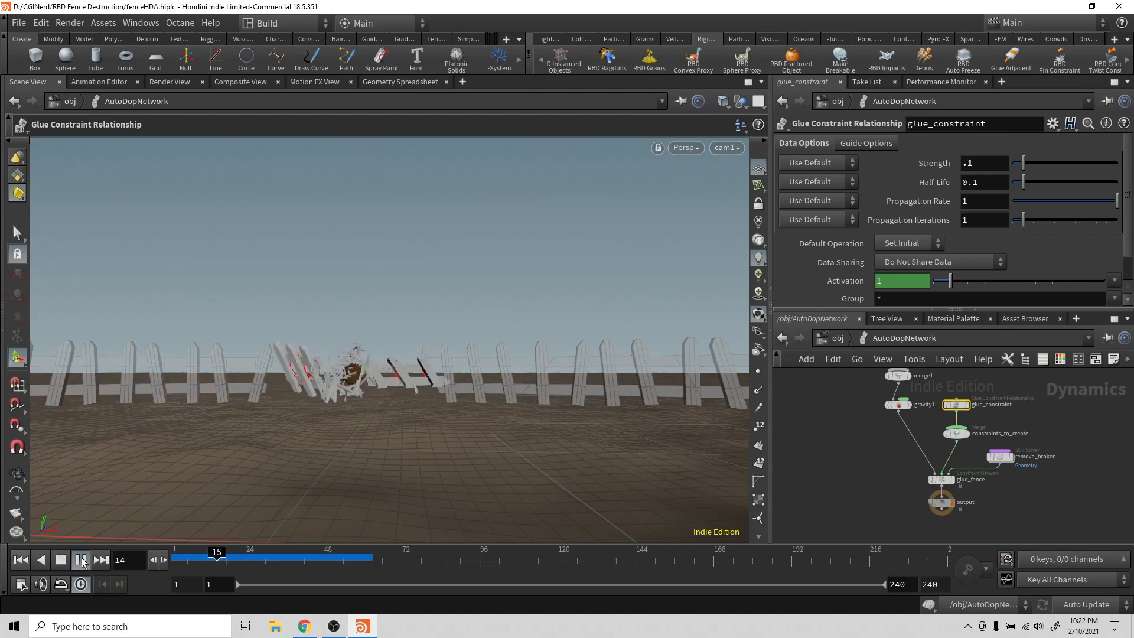
{"action": "left_click", "coordinate": [60, 559]}
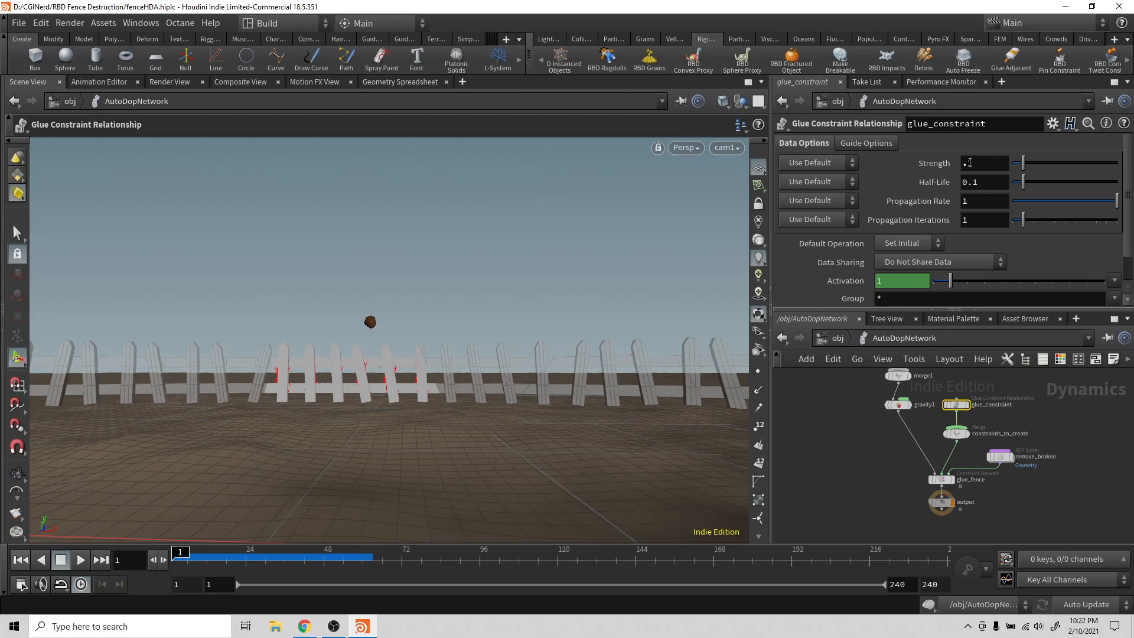
Set the Strength of glue_constraint to .01 and play the simulation twice from the first frame.
{"action": "key", "text": "Return"}
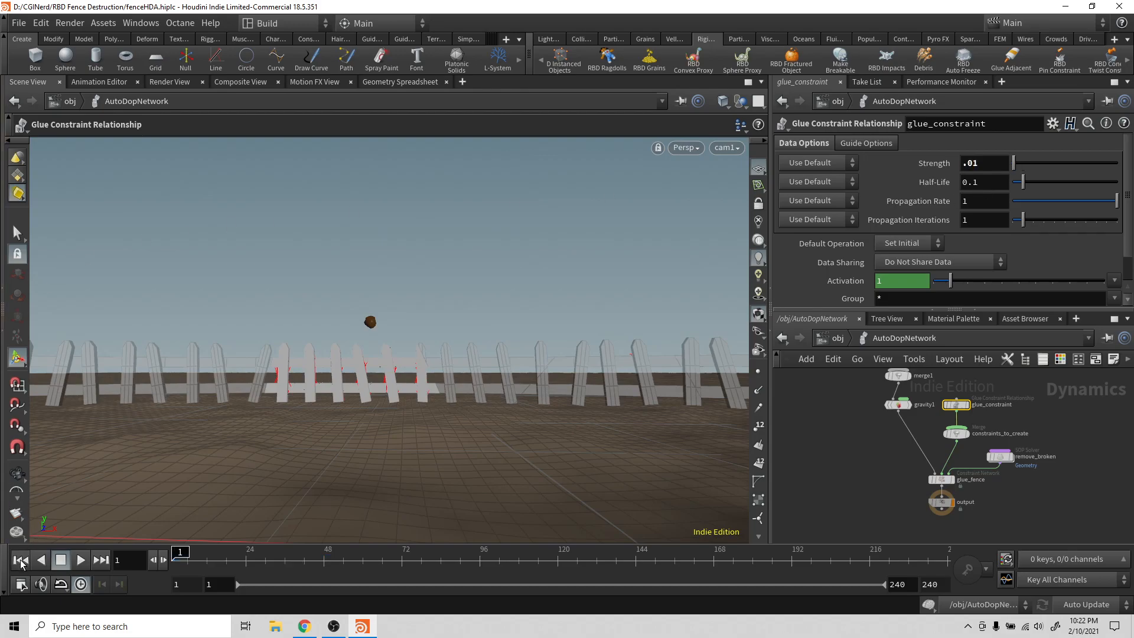
{"action": "left_click", "coordinate": [80, 560]}
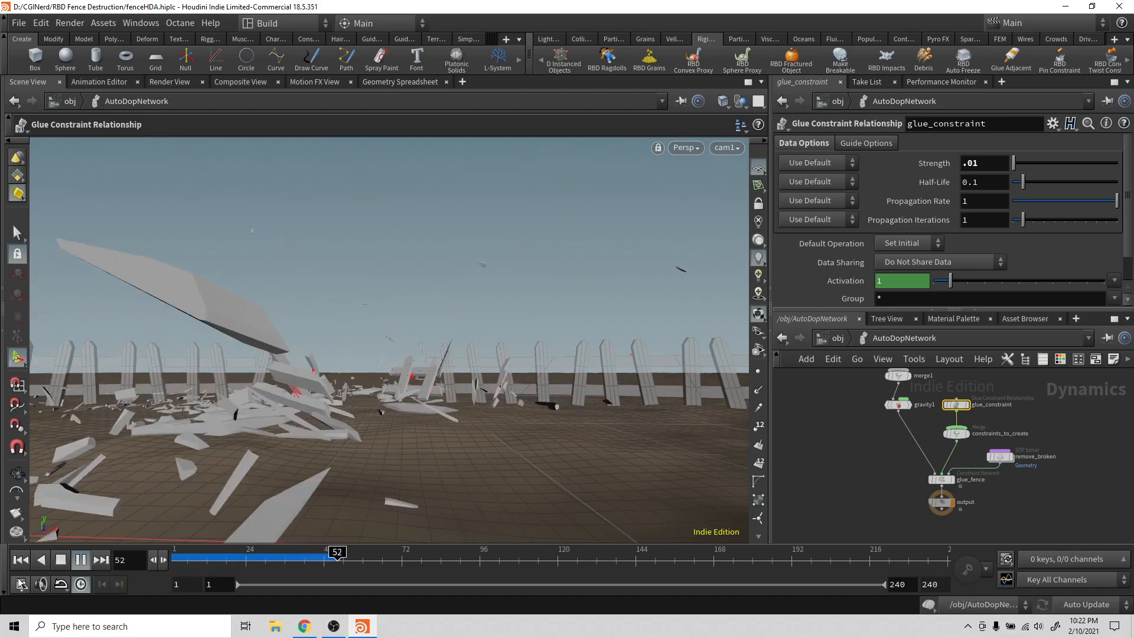
{"action": "left_click", "coordinate": [26, 562]}
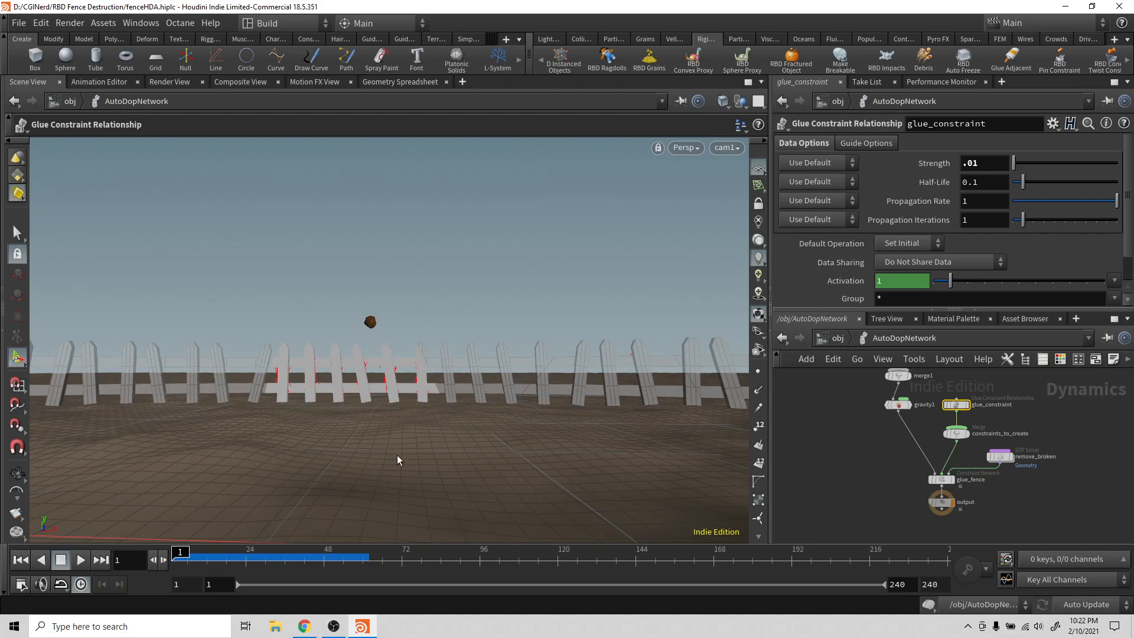
{"action": "left_click", "coordinate": [80, 561]}
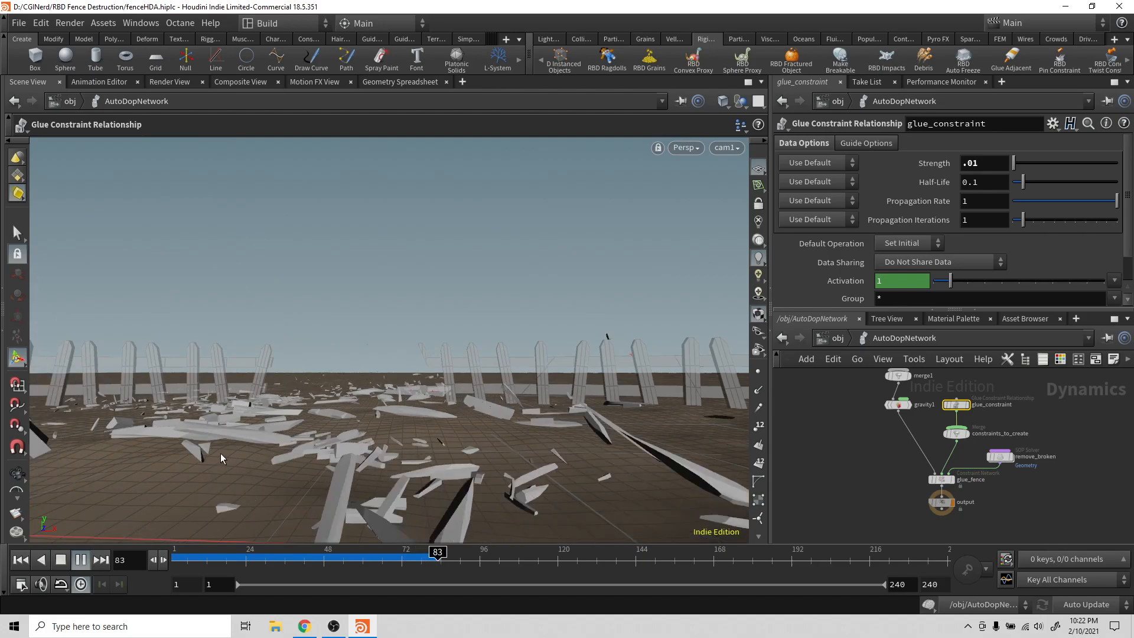
{"action": "left_click", "coordinate": [60, 560]}
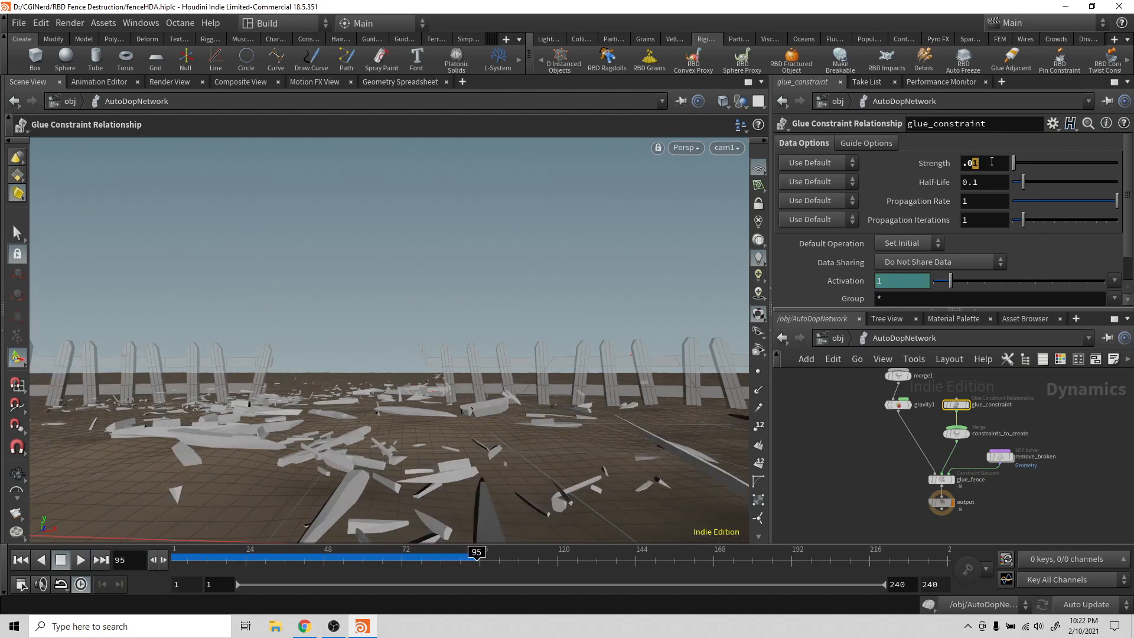
Set the Strength of glue_constraint to .05, test the simulation, and rewind to the first frame.
{"action": "type", "text": "5"}
{"action": "key", "text": "Return"}
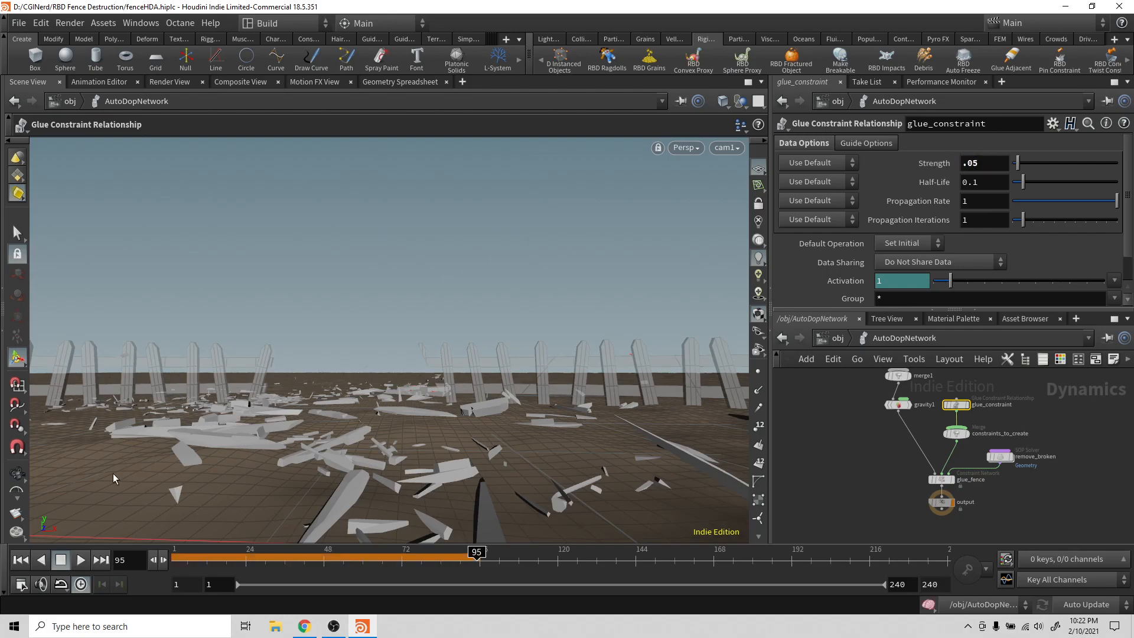
{"action": "left_click", "coordinate": [24, 559]}
{"action": "left_click", "coordinate": [81, 561]}
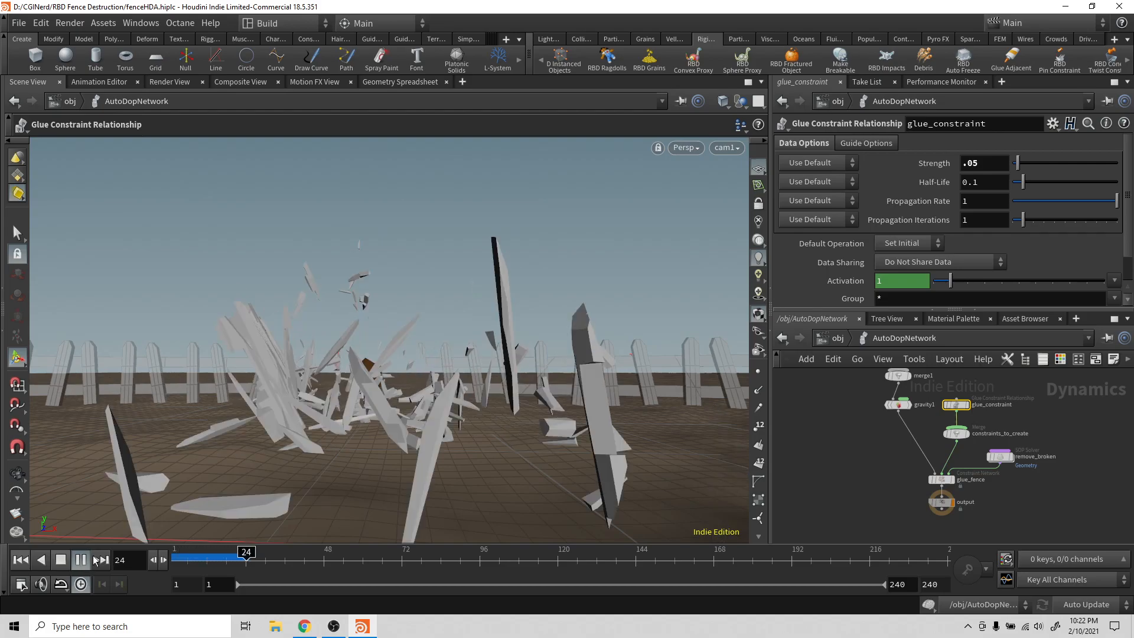
{"action": "left_click", "coordinate": [20, 561]}
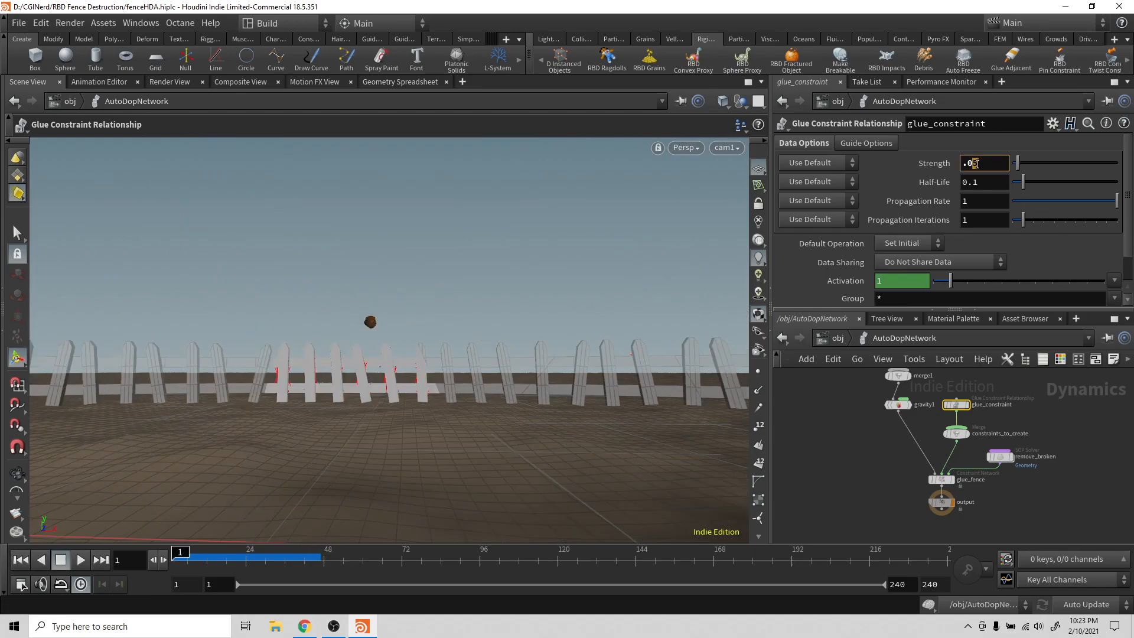
Set the Strength of glue_constraint to .02 and play the simulation to test the break.
{"action": "key", "text": "Return"}
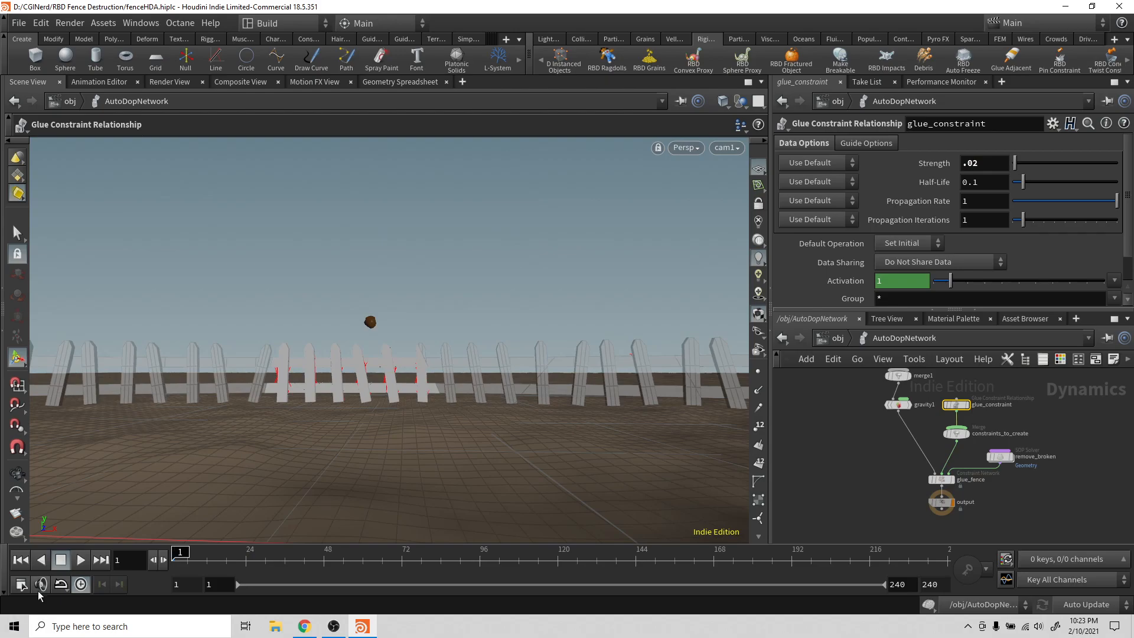
{"action": "left_click", "coordinate": [81, 560]}
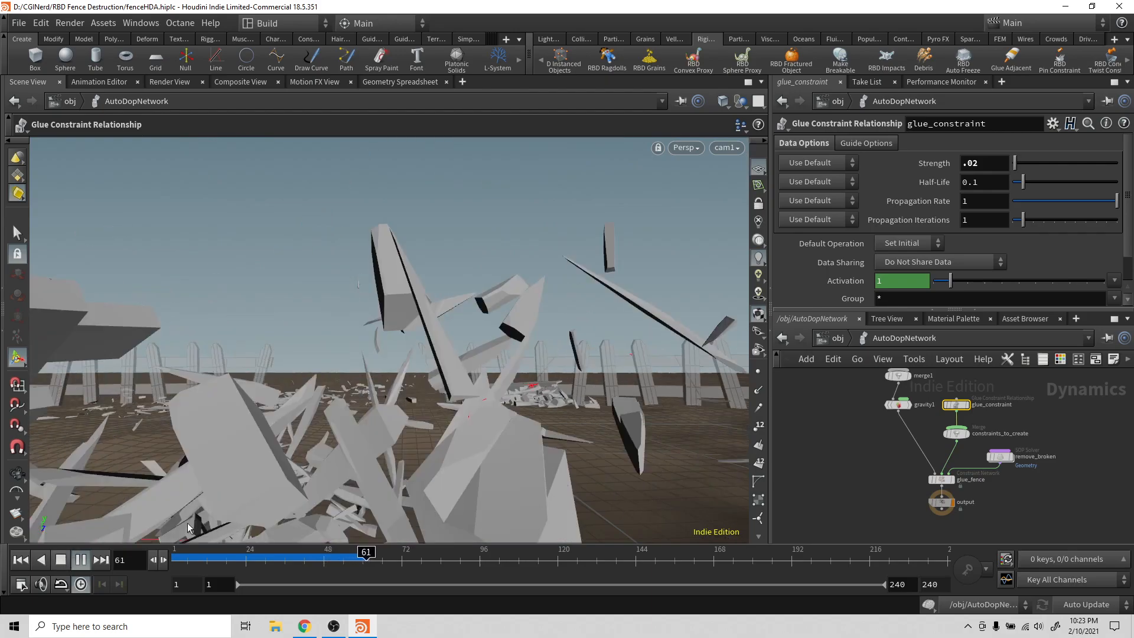
{"action": "left_click", "coordinate": [81, 559]}
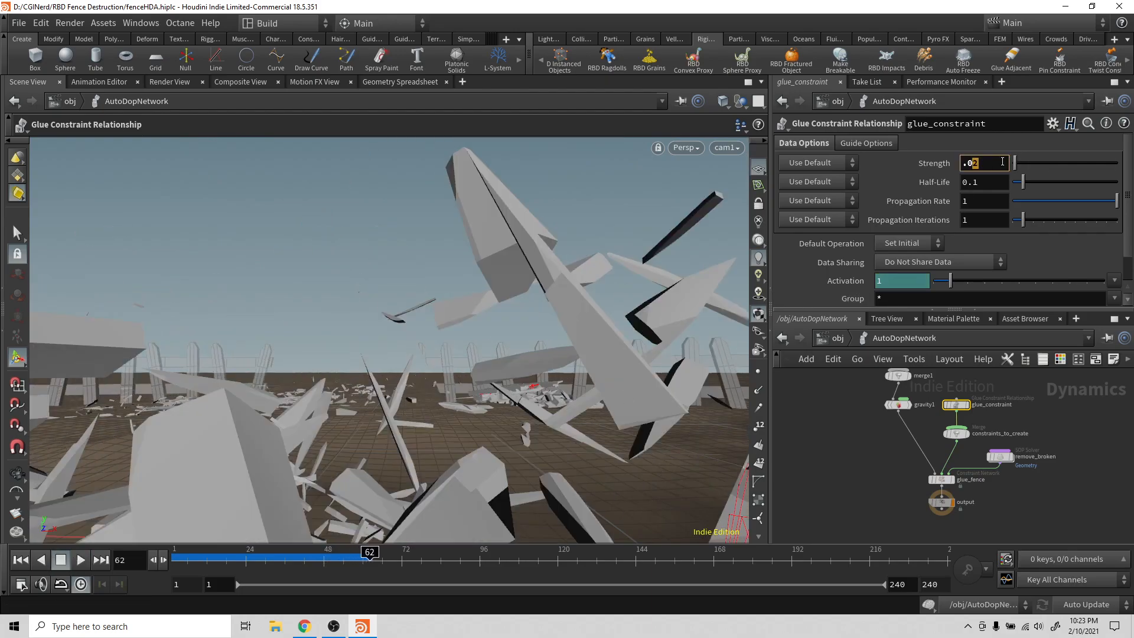
Set the Strength of glue_constraint back to .01, run the simulation, and rewind to the first frame.
{"action": "key", "text": "Return"}
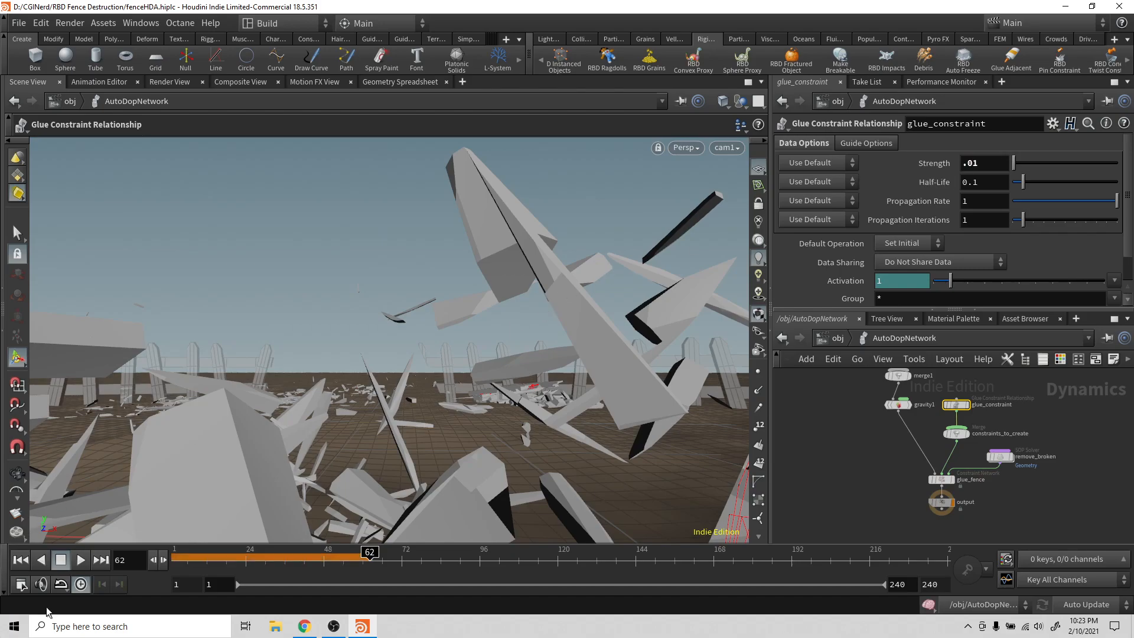
{"action": "left_click", "coordinate": [21, 559]}
{"action": "left_click", "coordinate": [81, 559]}
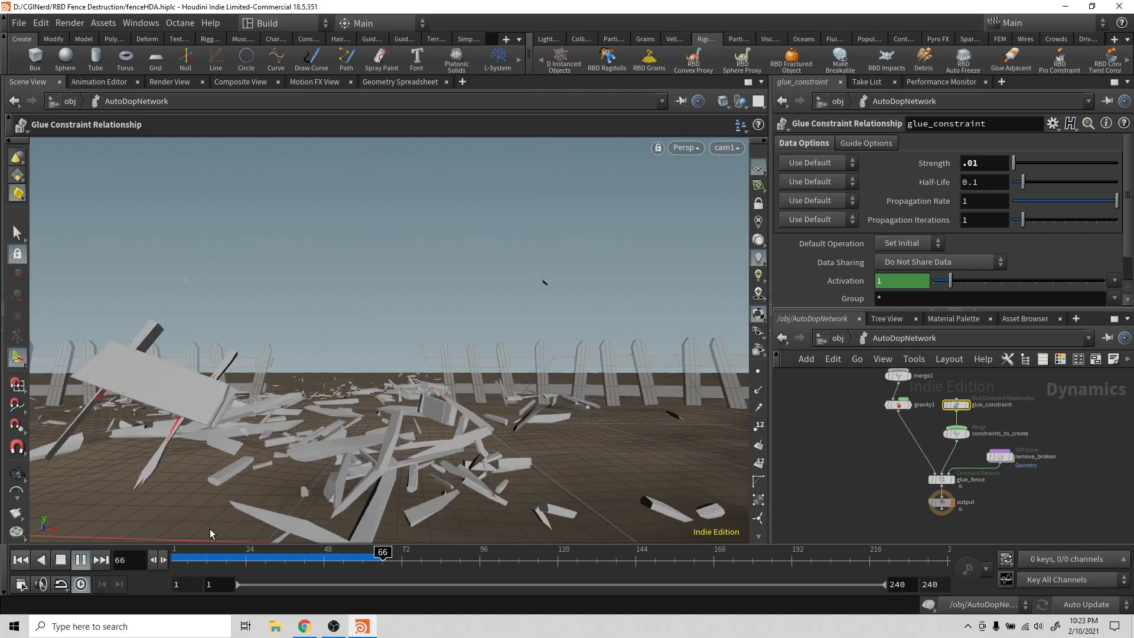
{"action": "left_click", "coordinate": [81, 559]}
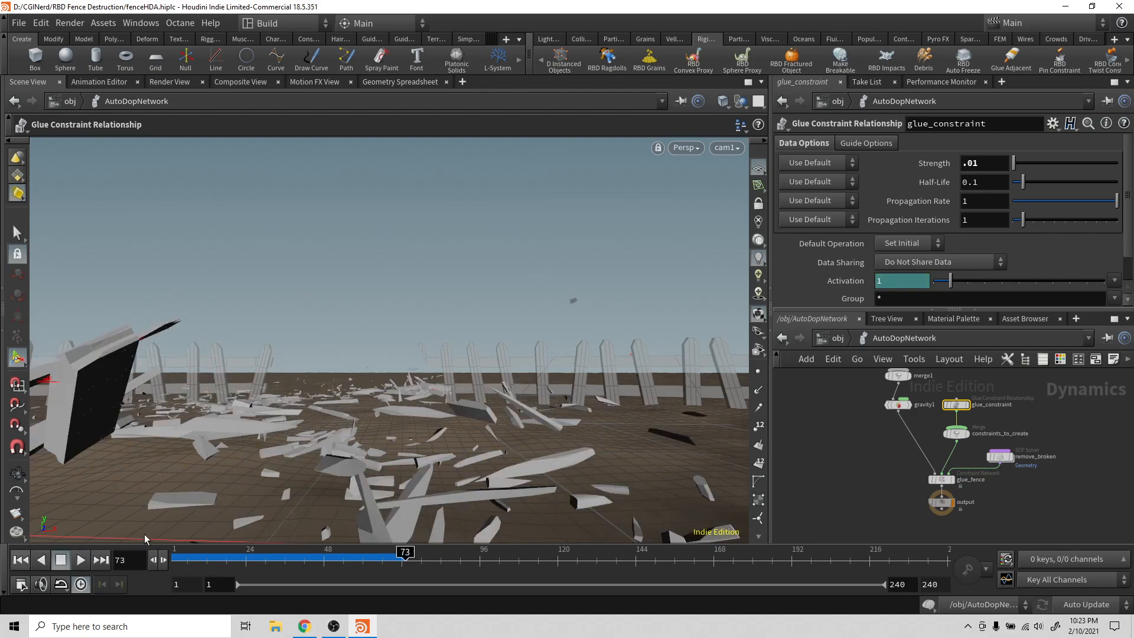
{"action": "left_click", "coordinate": [14, 559]}
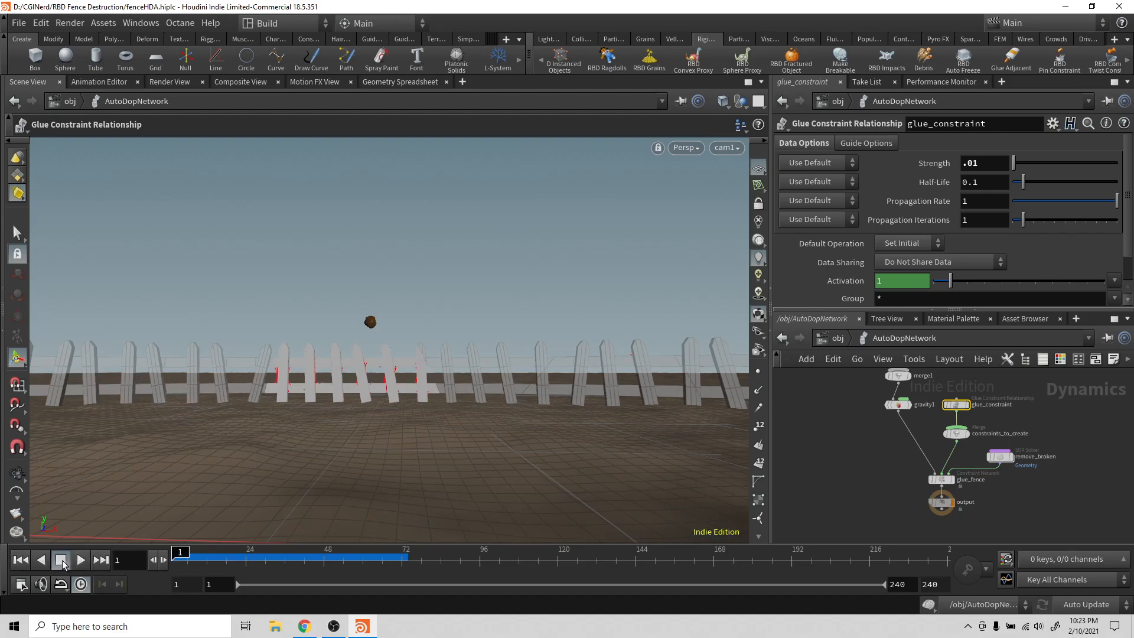
Replay and scrub through the cached simulation to examine how the fence debris flies and settles.
{"action": "left_click", "coordinate": [80, 559]}
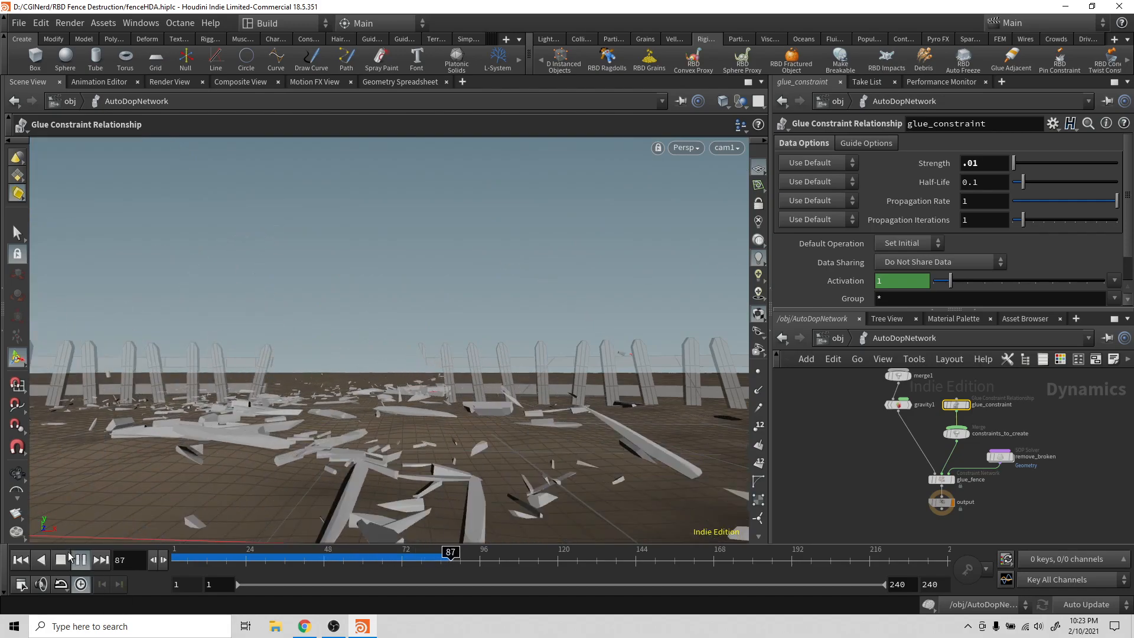
{"action": "left_click", "coordinate": [62, 559]}
{"action": "left_click_drag", "start_coordinate": [273, 555], "coordinate": [465, 522]}
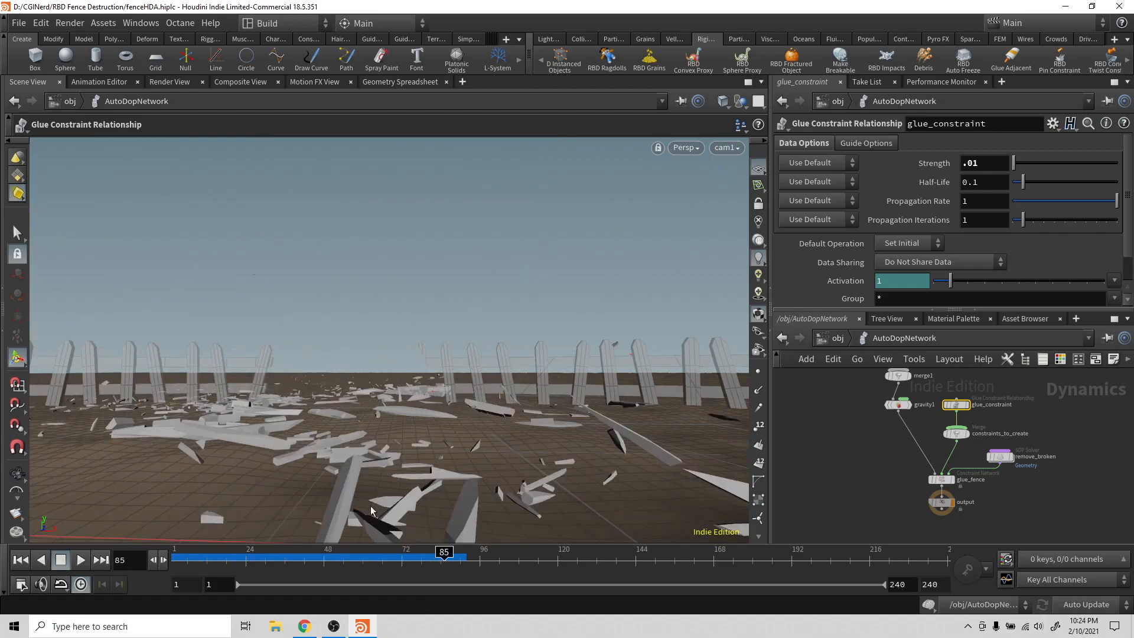
{"action": "left_click_drag", "start_coordinate": [228, 554], "coordinate": [167, 557]}
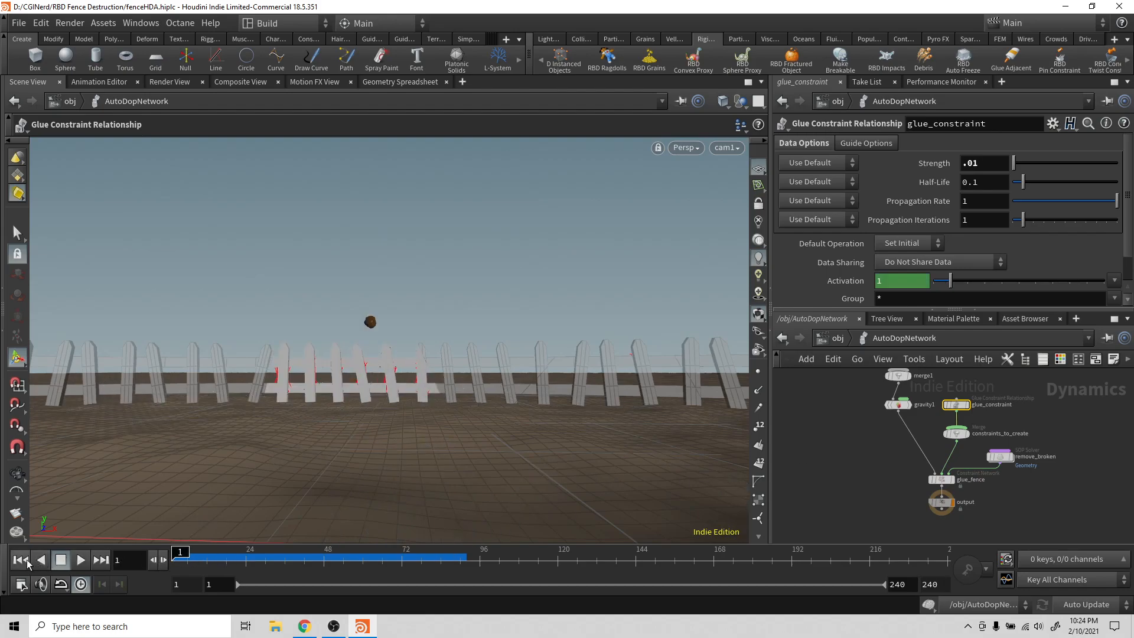
{"action": "left_click", "coordinate": [76, 560]}
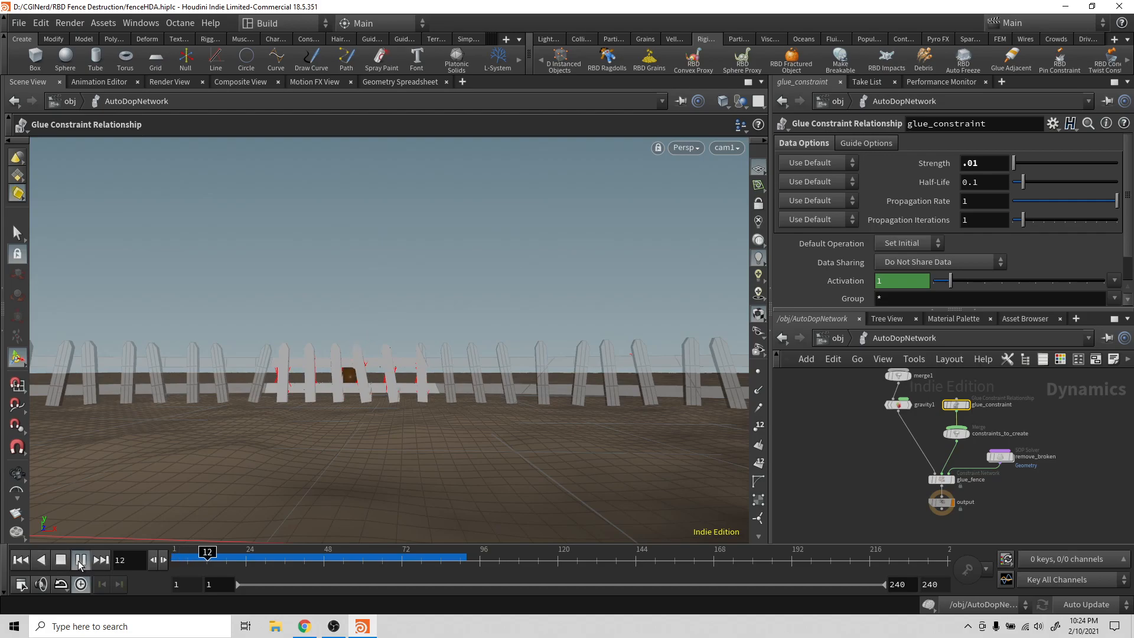
{"action": "left_click", "coordinate": [60, 566]}
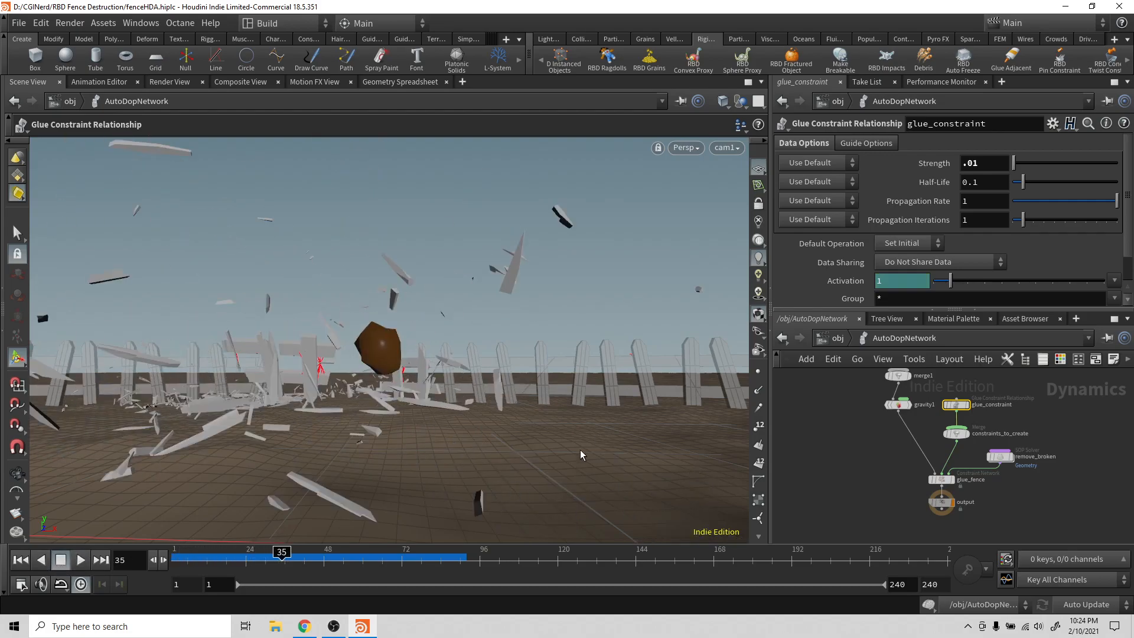
Set the fence packed object's Bounce to .3 and Friction to 2.95 in its physical properties.
{"action": "middle_click_drag", "start_coordinate": [1011, 394], "coordinate": [991, 477]}
{"action": "middle_click_drag", "start_coordinate": [978, 427], "coordinate": [980, 492]}
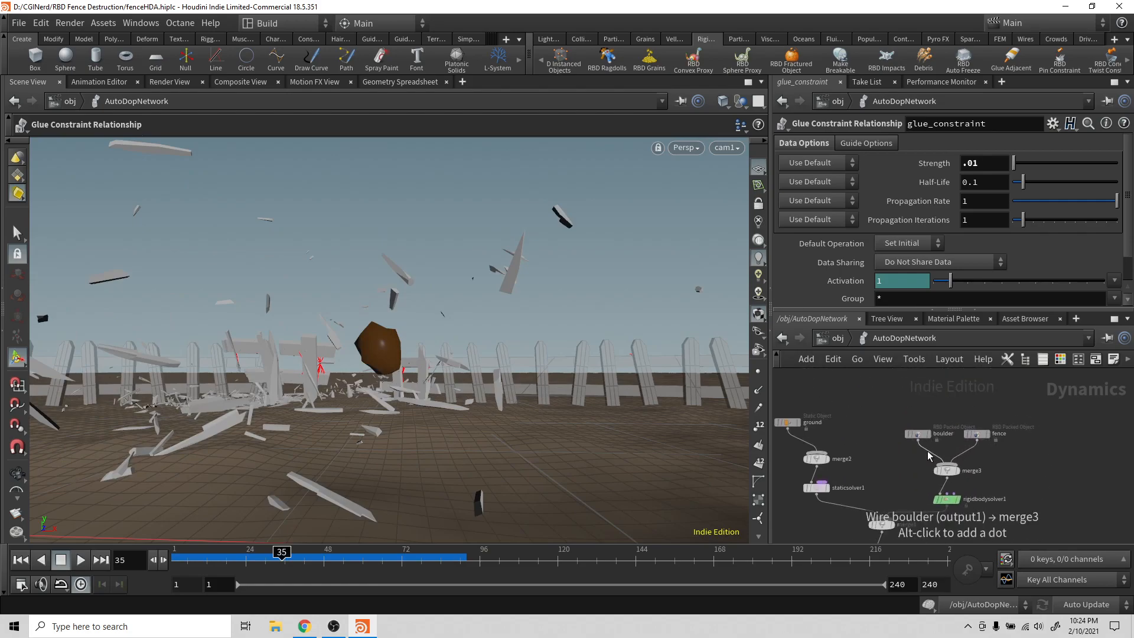
{"action": "left_click", "coordinate": [977, 434]}
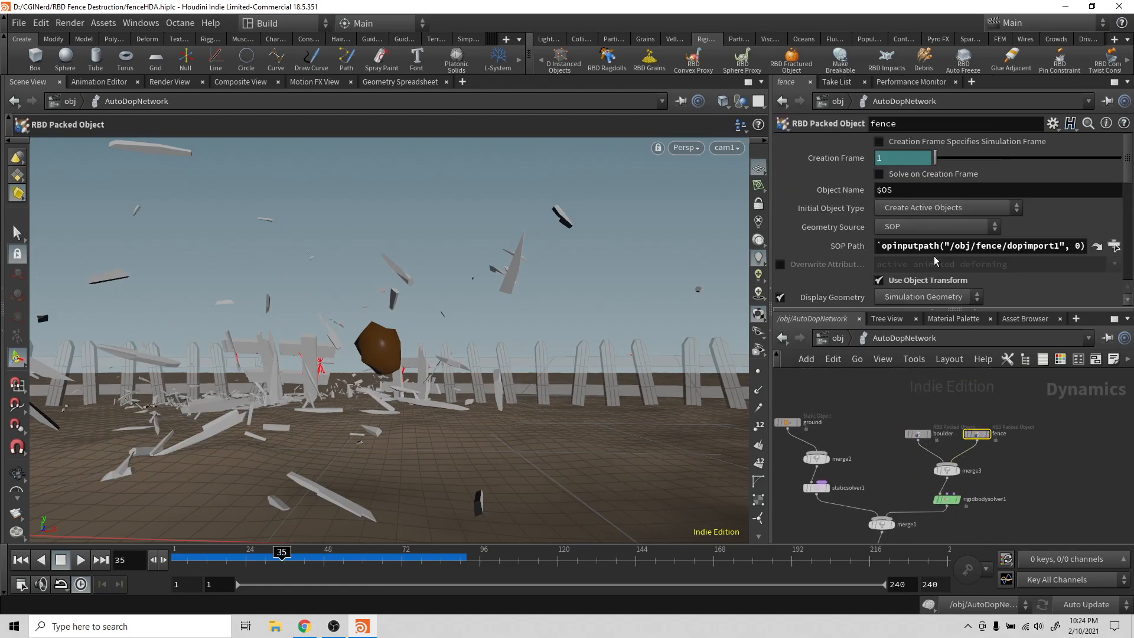
{"action": "scroll", "coordinate": [935, 260], "scroll_direction": "down", "scroll_amount": 3}
{"action": "scroll", "coordinate": [937, 284], "scroll_direction": "down", "scroll_amount": 3}
{"action": "scroll", "coordinate": [937, 292], "scroll_direction": "down", "scroll_amount": 2}
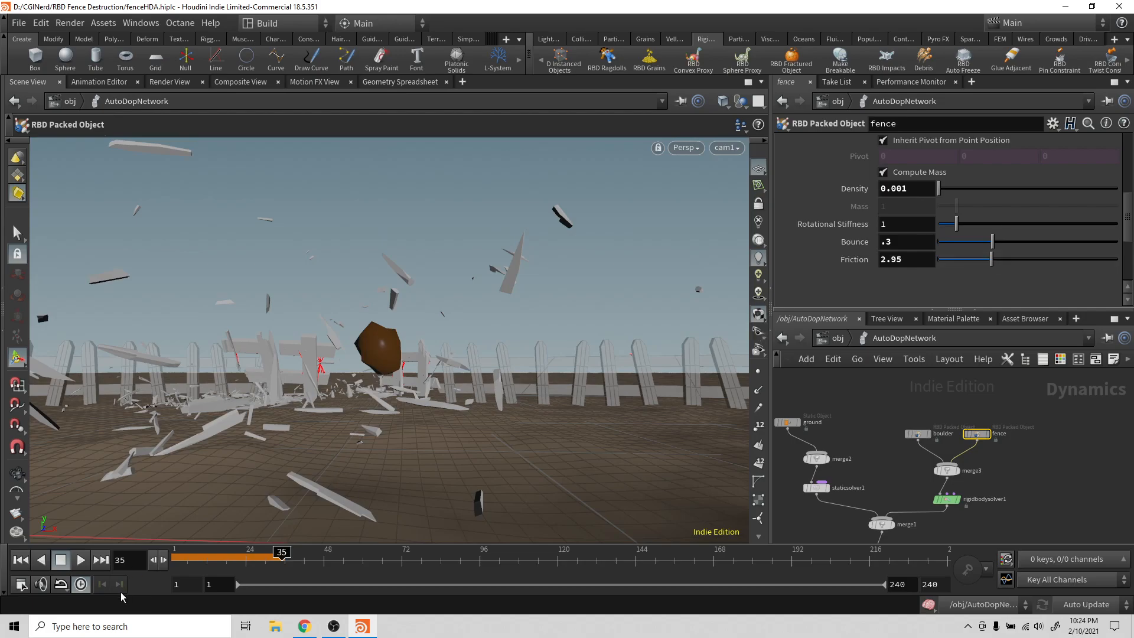
Simulate and replay the impact to check the fence's new physical properties, returning to the first frame.
{"action": "left_click", "coordinate": [26, 561]}
{"action": "left_click", "coordinate": [81, 560]}
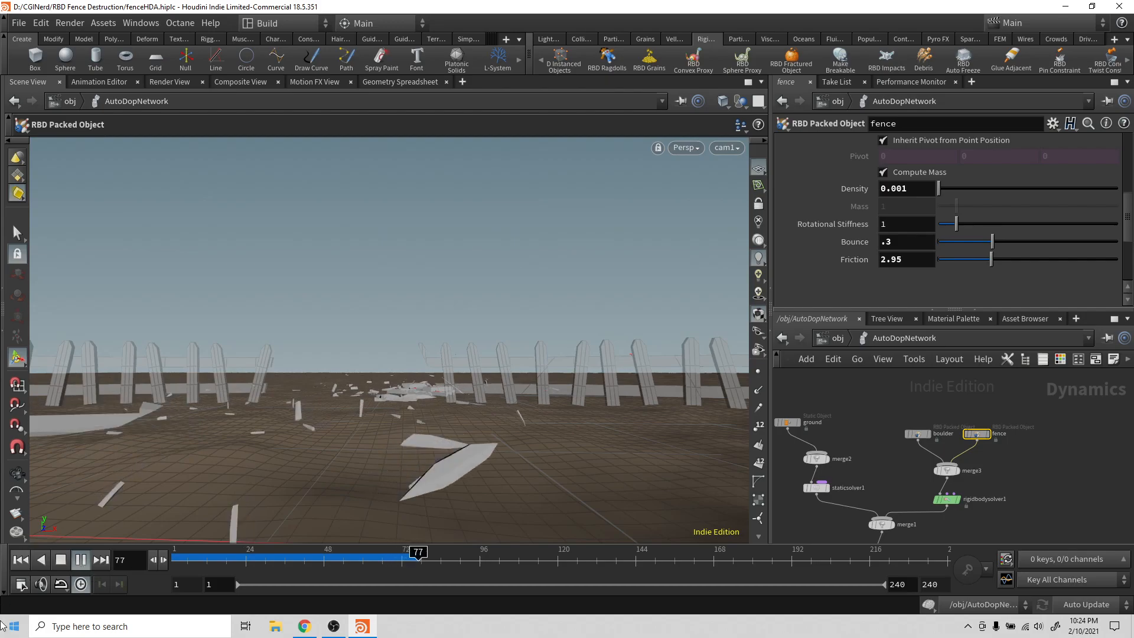
{"action": "left_click", "coordinate": [62, 561]}
{"action": "left_click", "coordinate": [20, 562]}
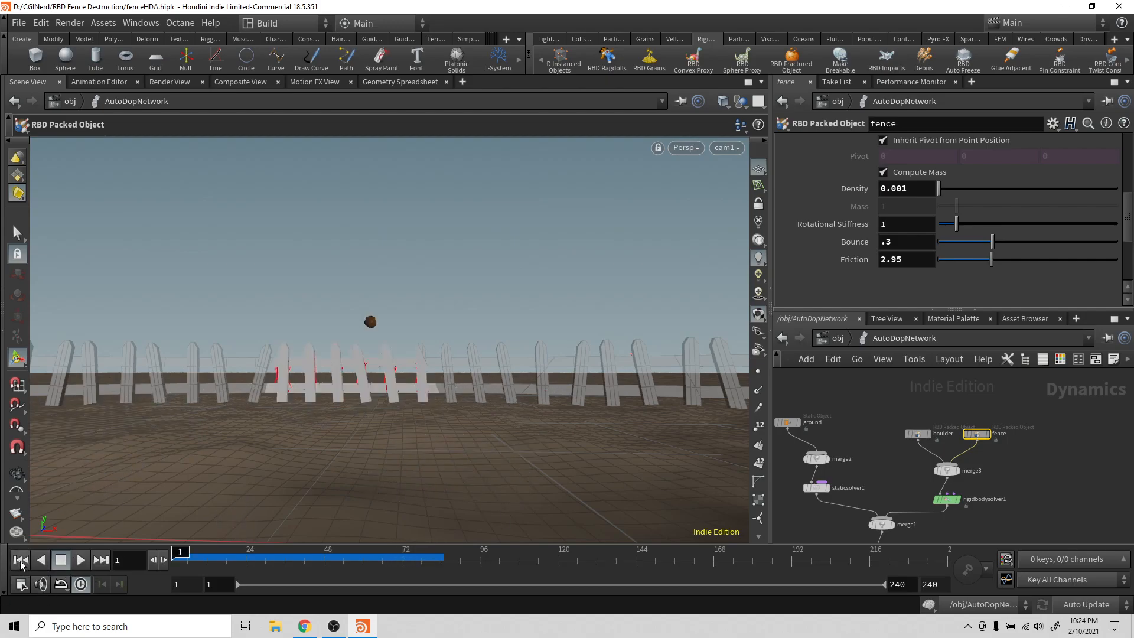
{"action": "left_click", "coordinate": [81, 560]}
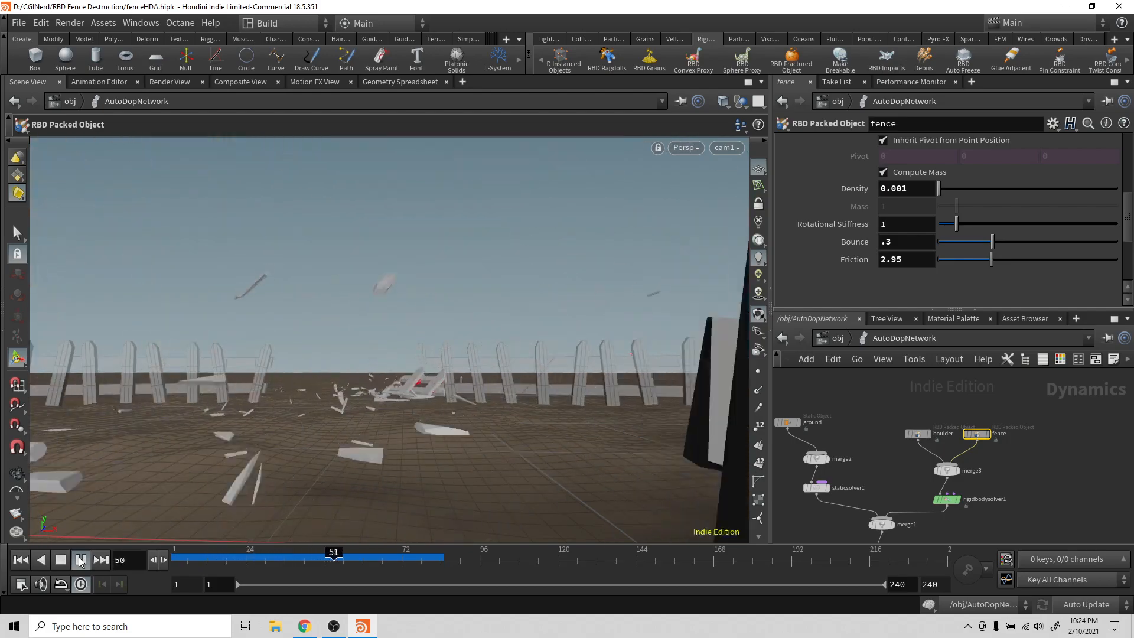
{"action": "left_click", "coordinate": [64, 560]}
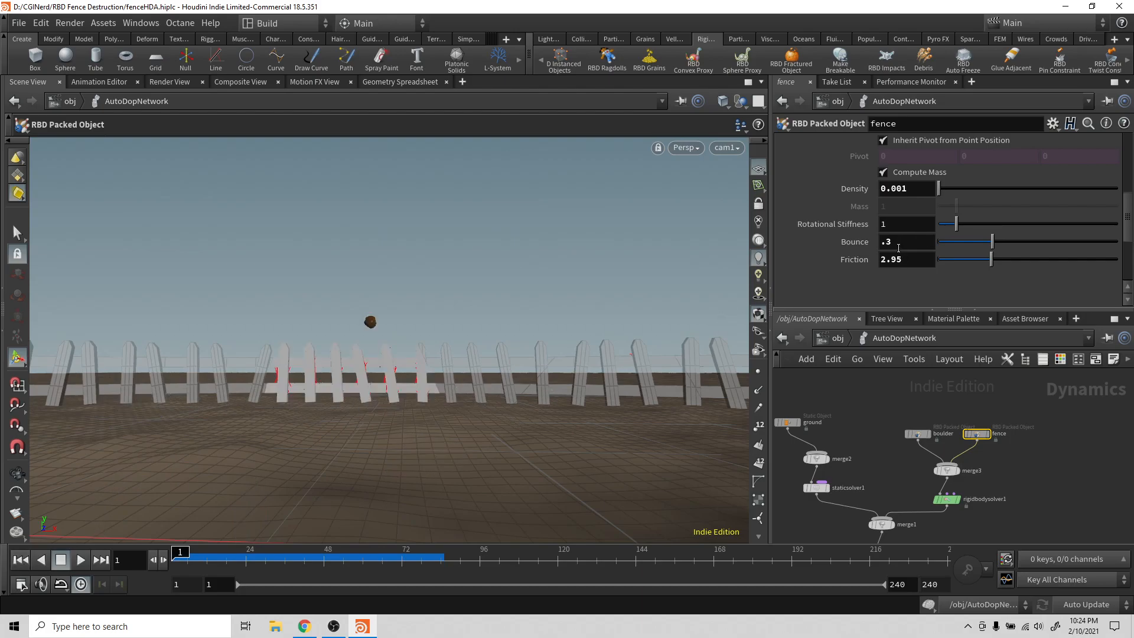
Set the fence's Bounce to .2 and Rotational Stiffness to 5.3, test the simulation, and rewind.
{"action": "type", "text": "2"}
{"action": "key", "text": "Return"}
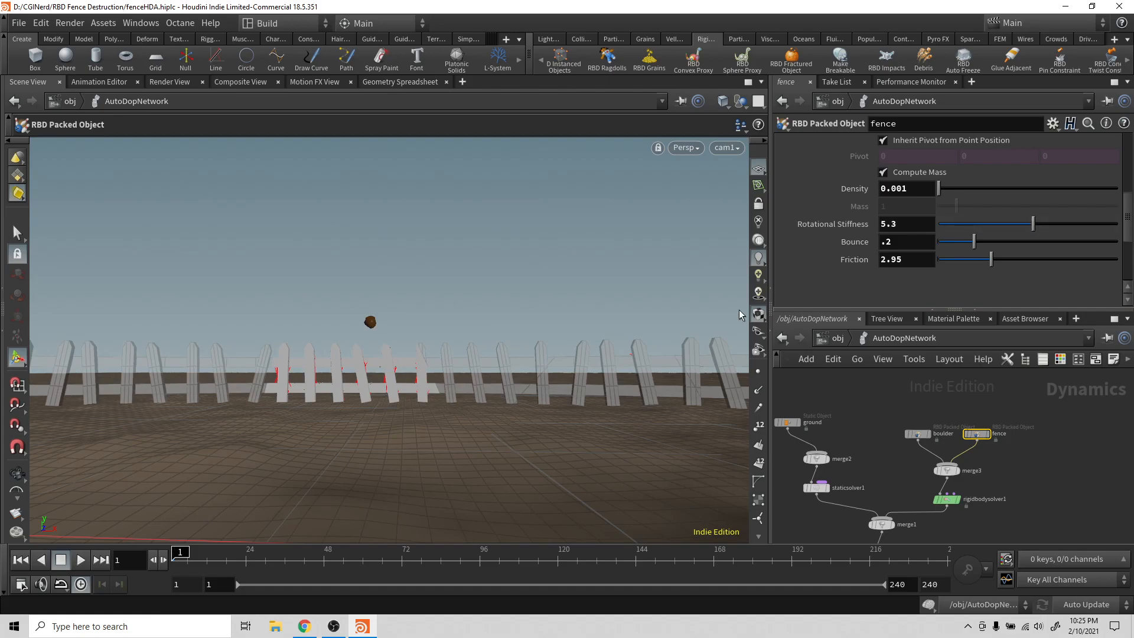
{"action": "left_click", "coordinate": [81, 559]}
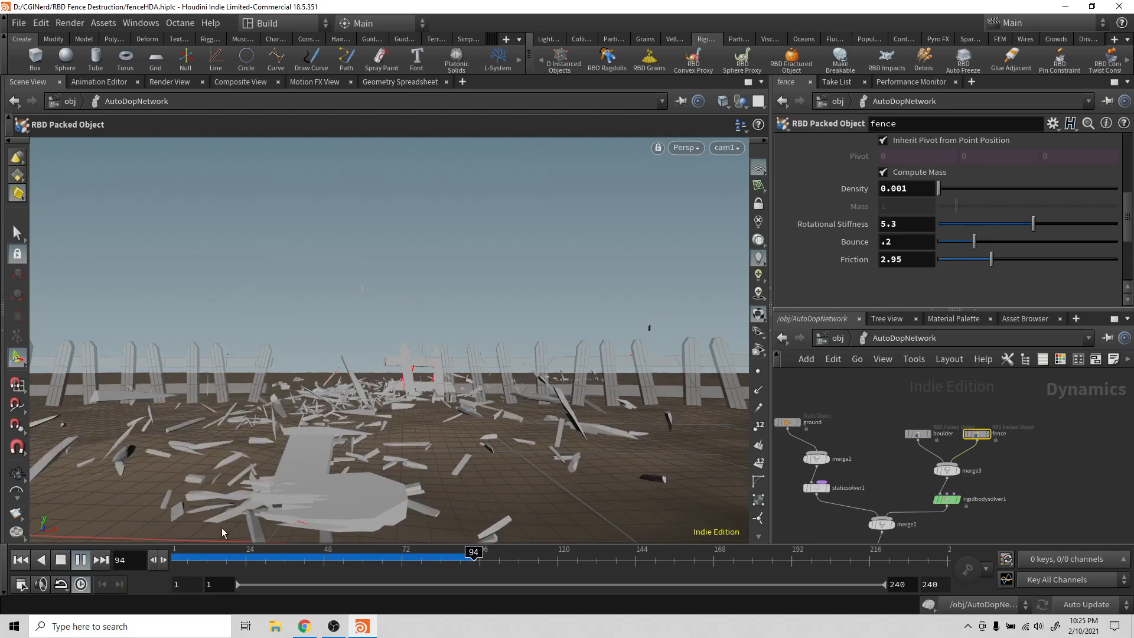
{"action": "left_click", "coordinate": [59, 560]}
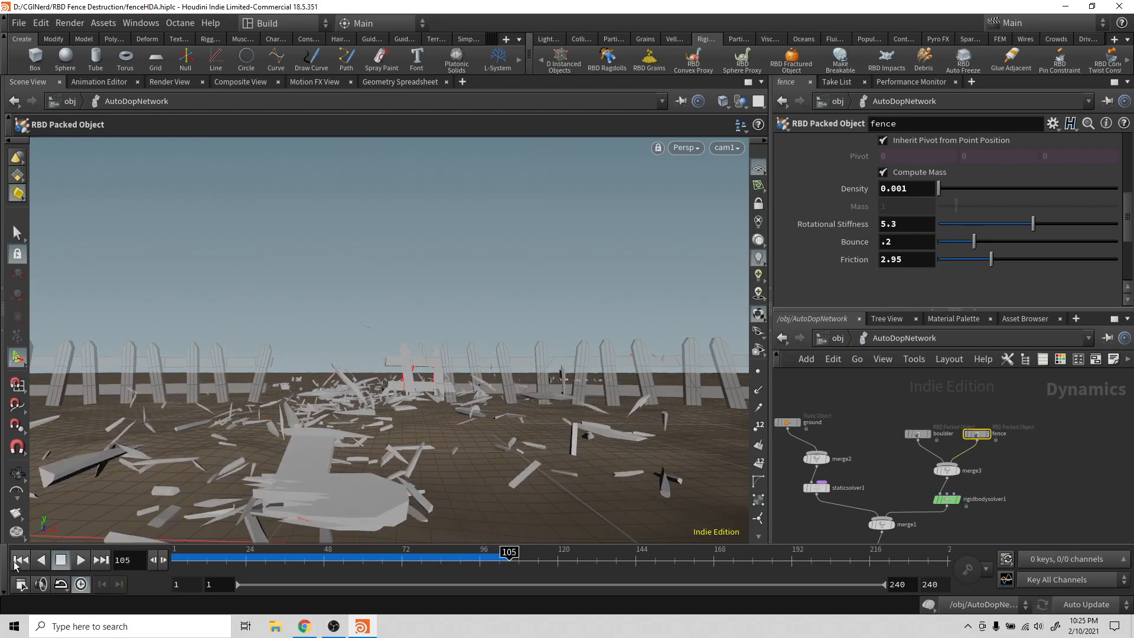
{"action": "left_click", "coordinate": [20, 560]}
Set the ground static object's Bounce to .2 and Bounce Forward to .5, and test the simulation from the first frame.
{"action": "middle_click_drag", "start_coordinate": [836, 416], "coordinate": [901, 412]}
{"action": "left_click", "coordinate": [852, 417]}
{"action": "scroll", "coordinate": [911, 286], "scroll_direction": "down", "scroll_amount": 4}
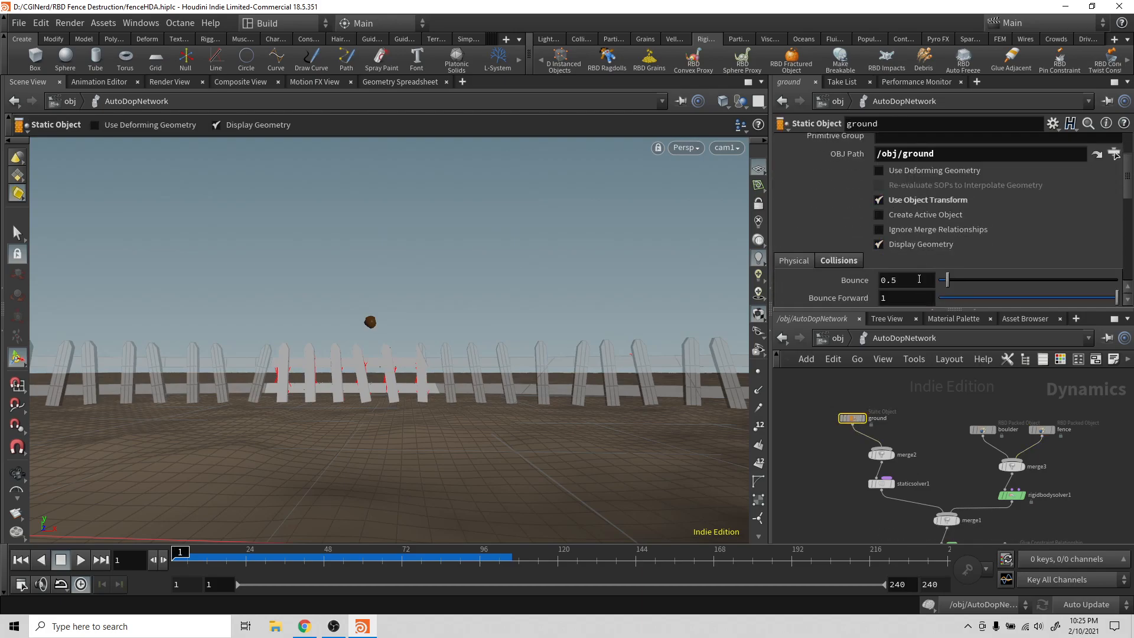
{"action": "scroll", "coordinate": [840, 234], "scroll_direction": "down", "scroll_amount": 2}
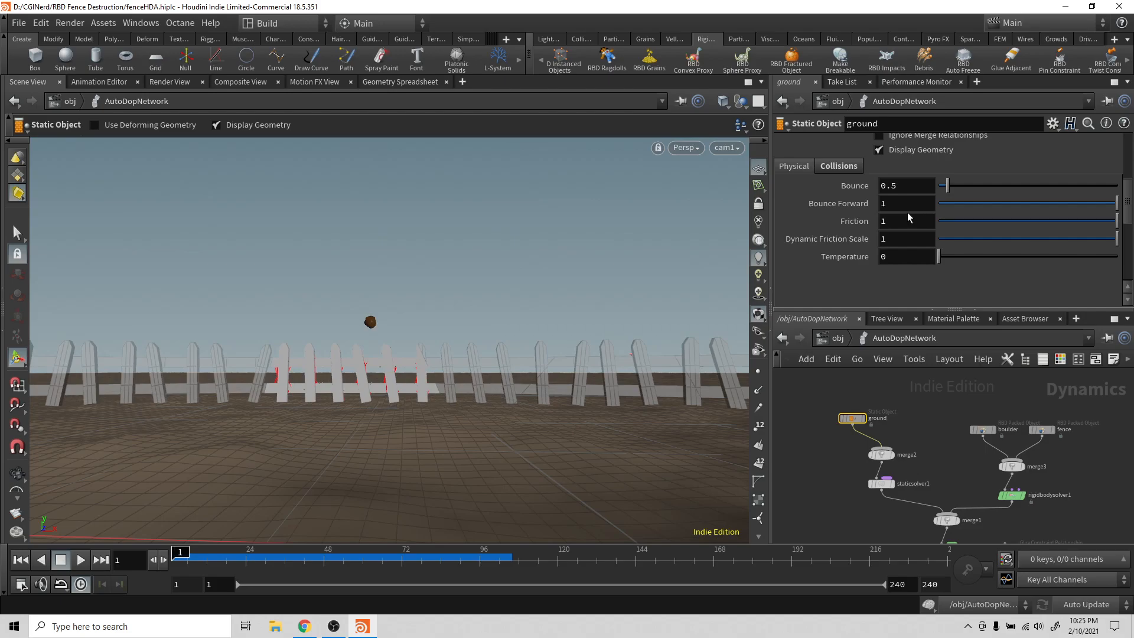
{"action": "type", "text": "."}
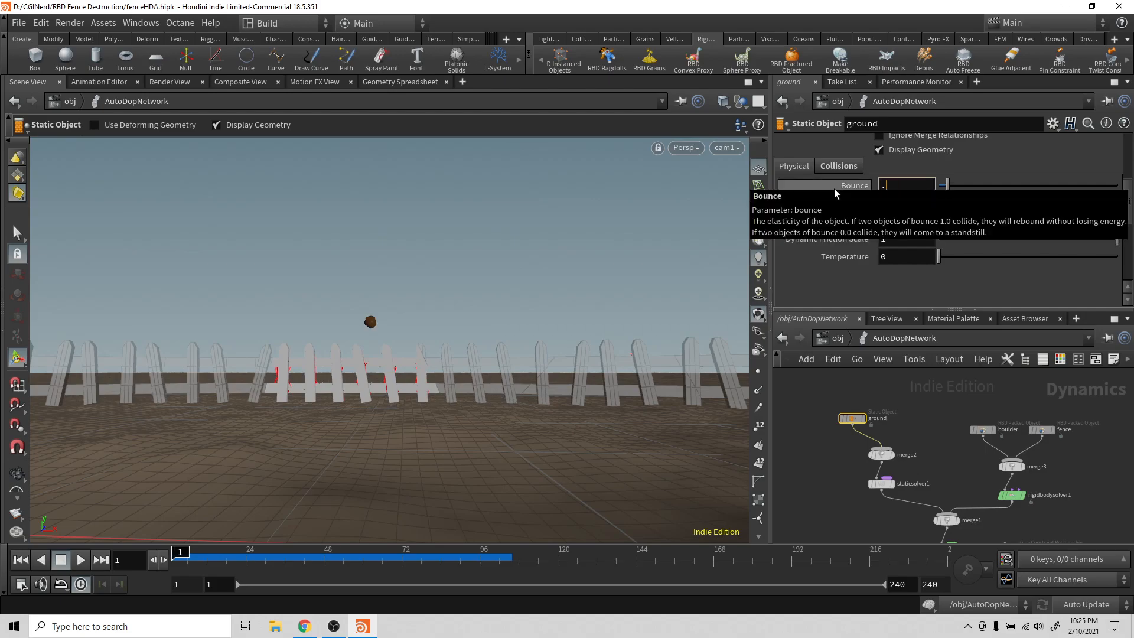
{"action": "type", "text": "2"}
{"action": "key", "text": "Return"}
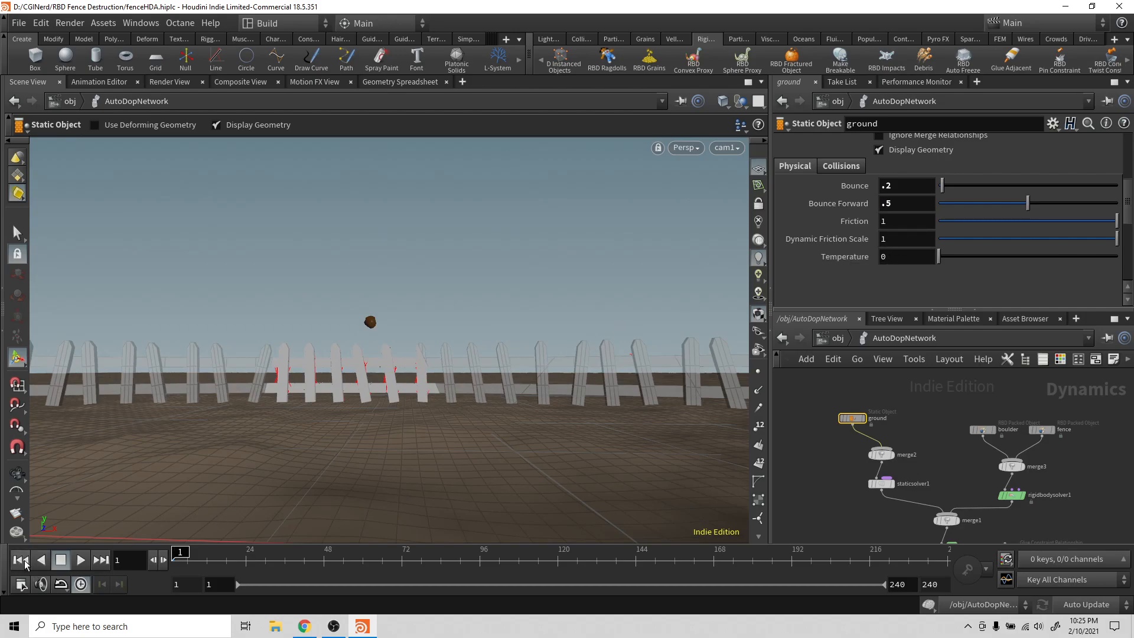
{"action": "left_click", "coordinate": [82, 566]}
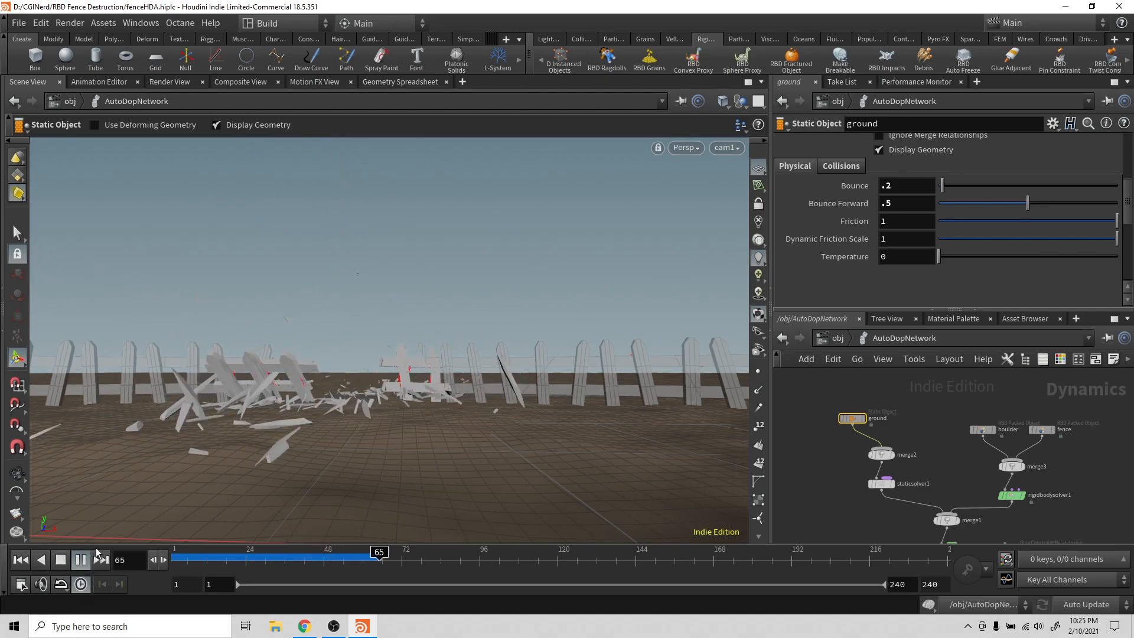
{"action": "left_click", "coordinate": [61, 559]}
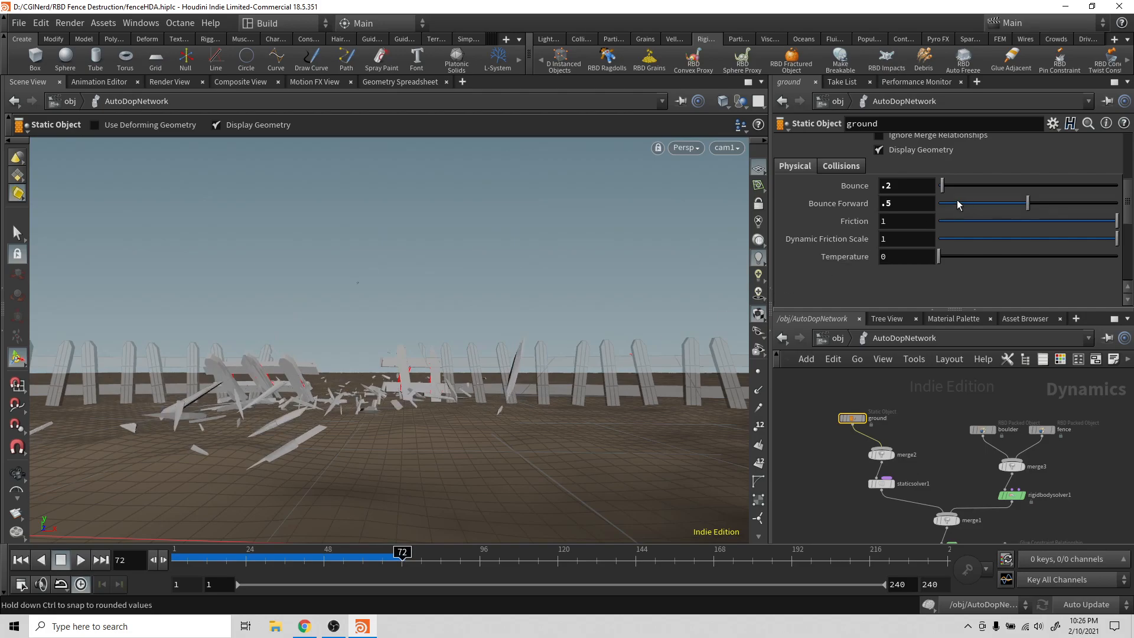
Restore the ground's Bounce Forward to 1 and rerun the simulation past the boulder's impact.
{"action": "left_click", "coordinate": [922, 205]}
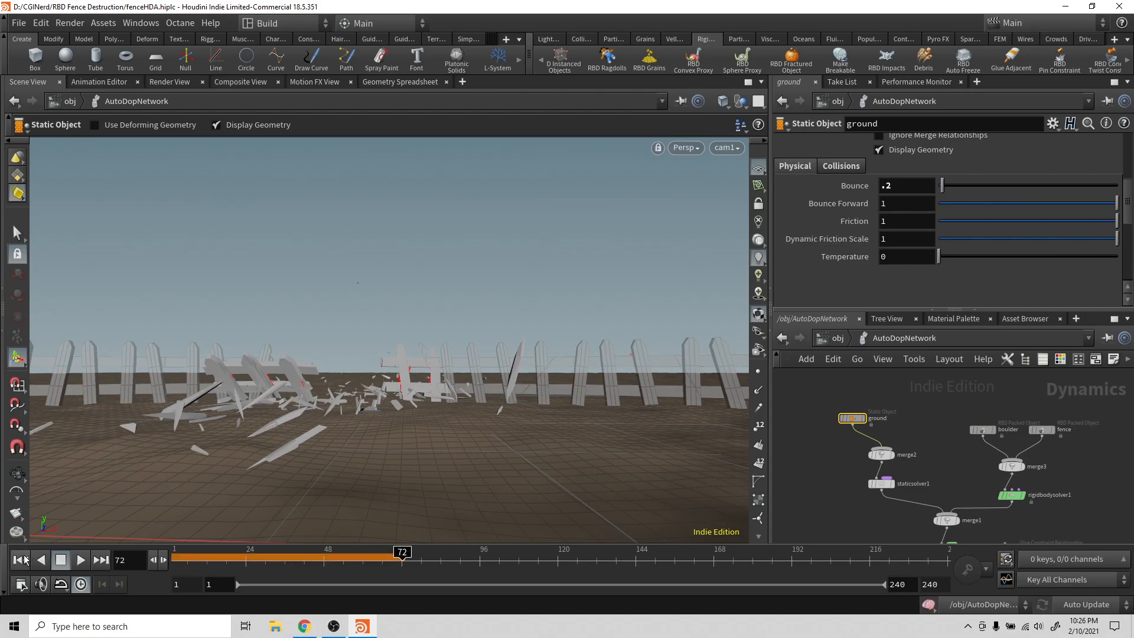
{"action": "key", "text": "ctrl+Up"}
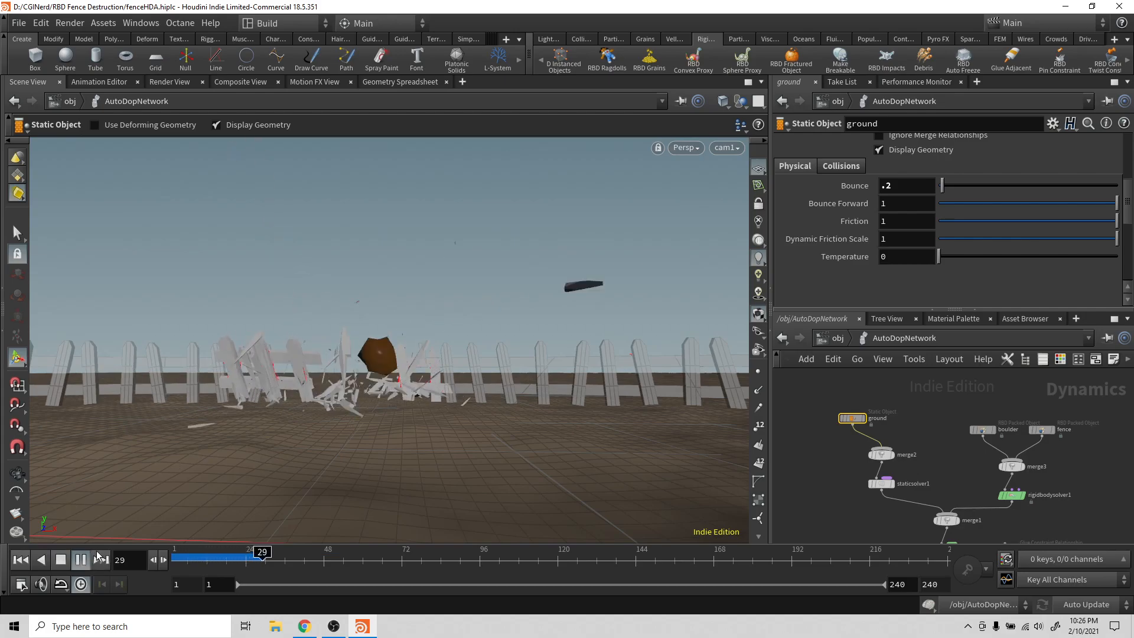
{"action": "left_click", "coordinate": [61, 566]}
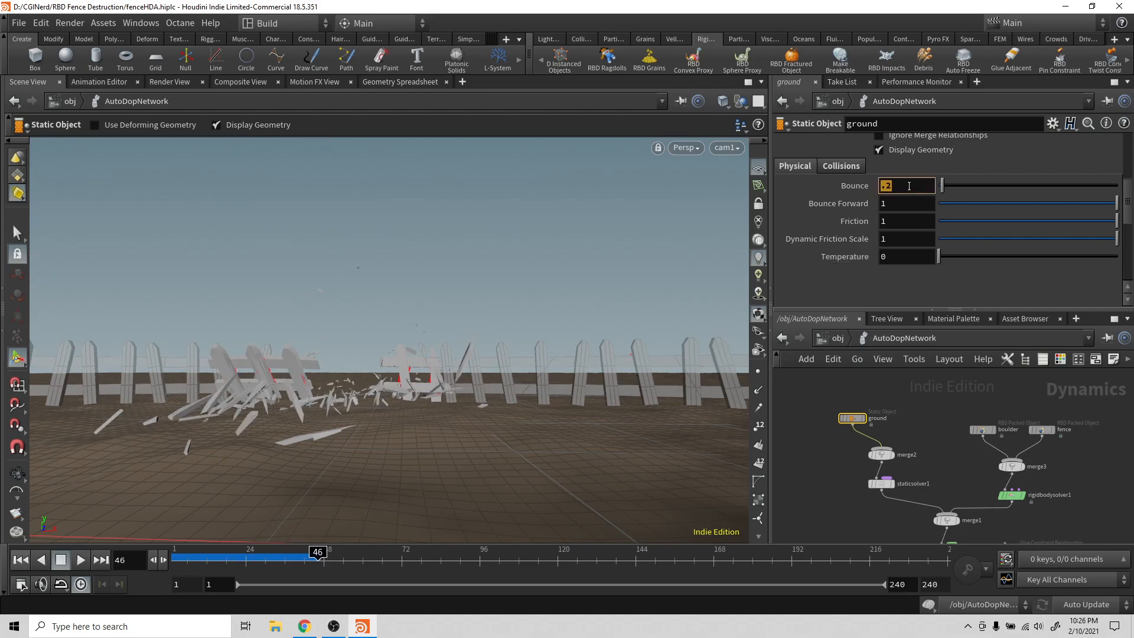
Return the ground's Bounce to .5 and run the simulation again from the first frame.
{"action": "key", "text": "Return"}
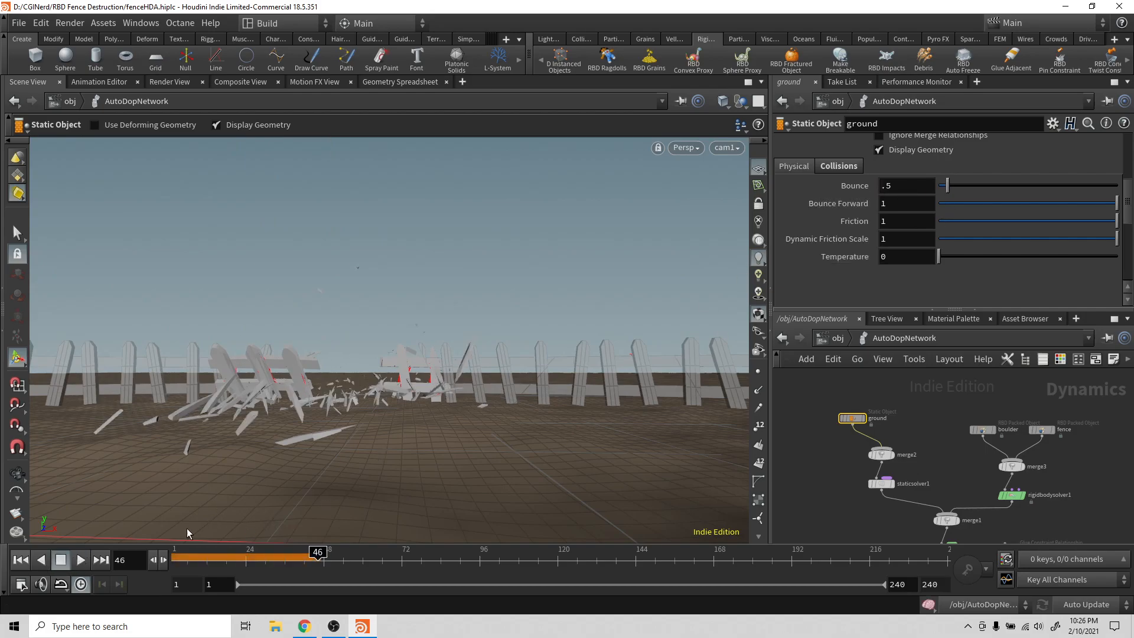
{"action": "left_click", "coordinate": [21, 561]}
{"action": "left_click", "coordinate": [80, 559]}
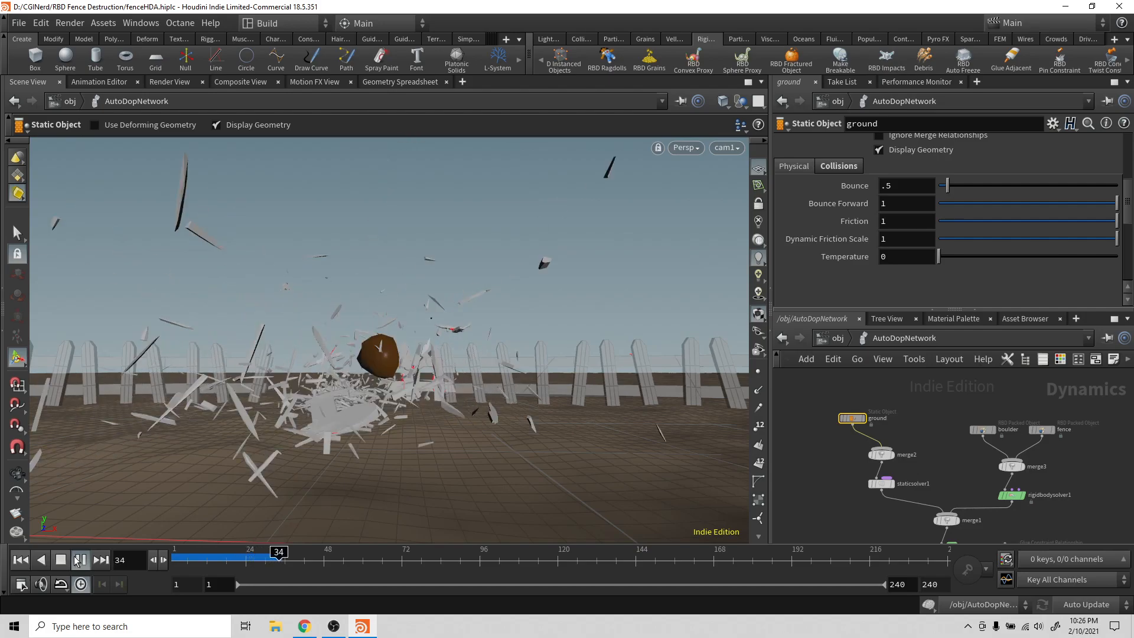
{"action": "left_click", "coordinate": [60, 559]}
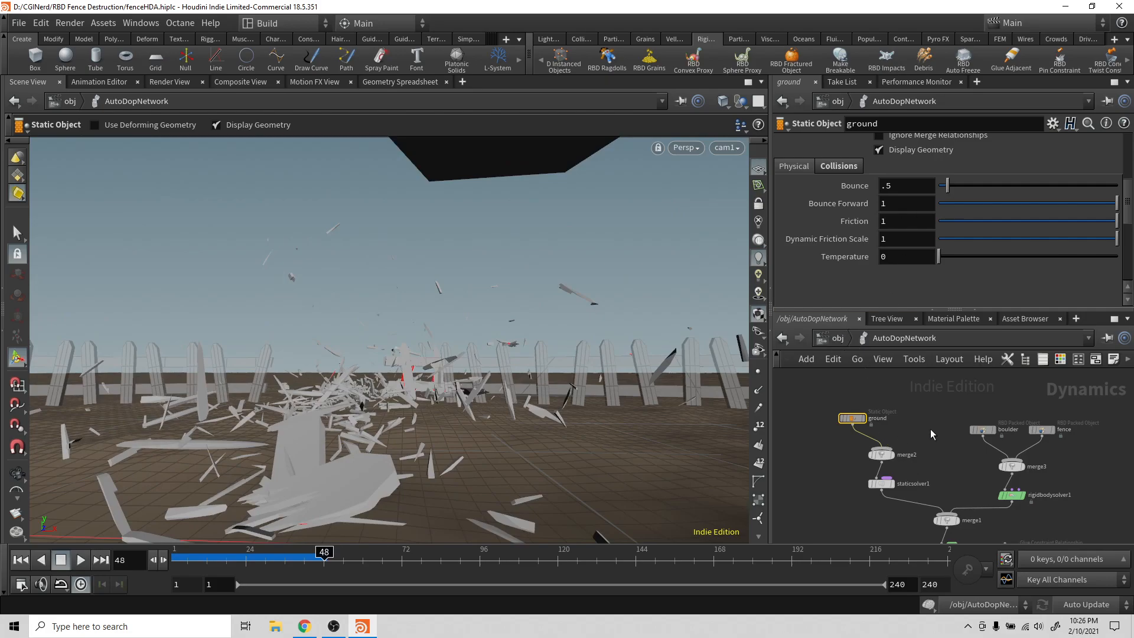
Lower the fence packed object's Rotational Stiffness to 2.81, simulate, and scrub back through the impact.
{"action": "left_click", "coordinate": [1039, 432]}
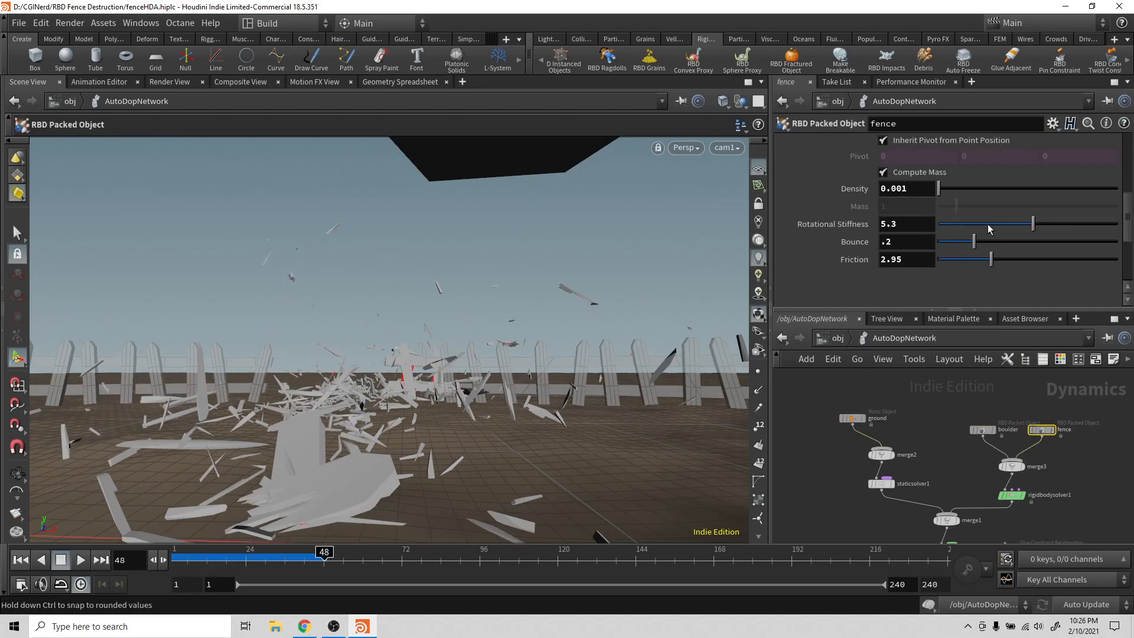
{"action": "left_click_drag", "start_coordinate": [1004, 225], "coordinate": [999, 227]}
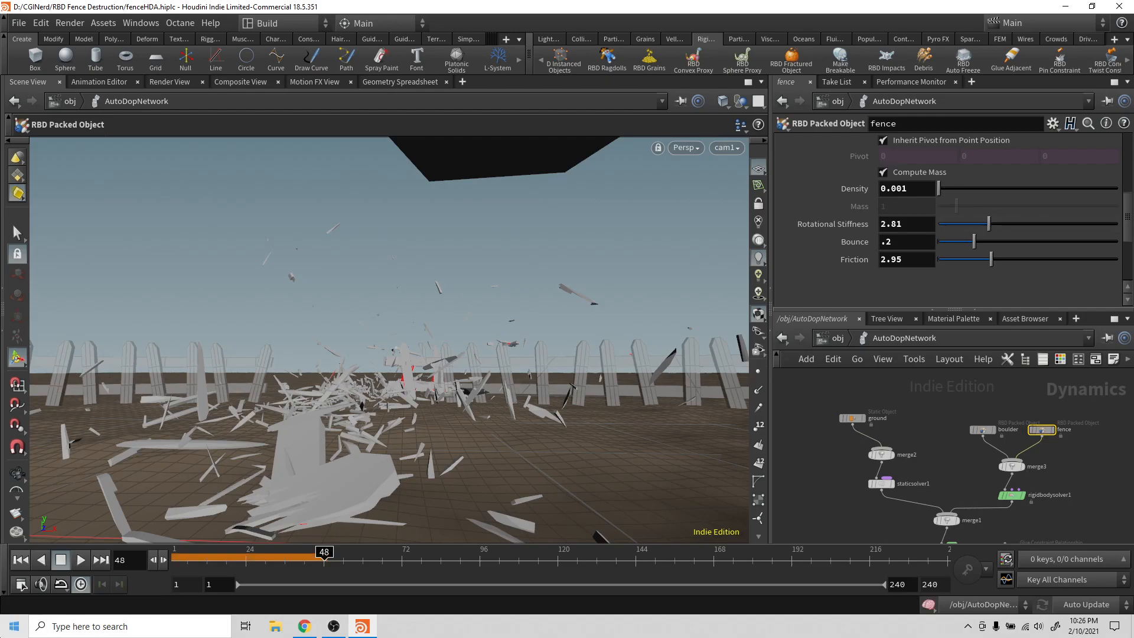
{"action": "left_click", "coordinate": [21, 559]}
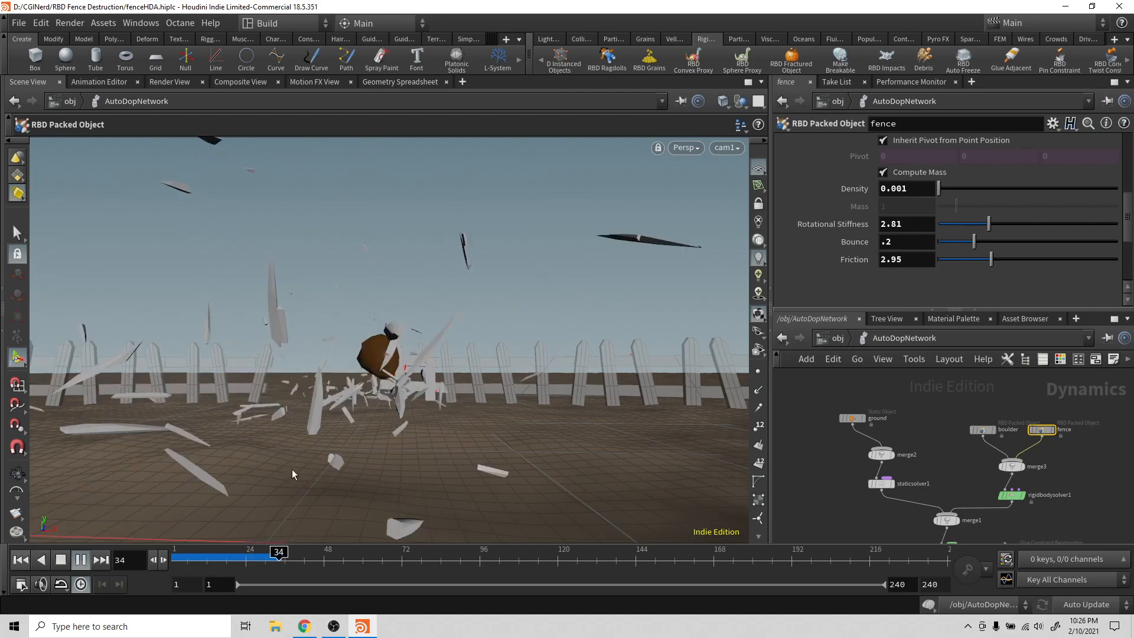
{"action": "left_click", "coordinate": [258, 547]}
{"action": "left_click_drag", "start_coordinate": [258, 549], "coordinate": [200, 550]}
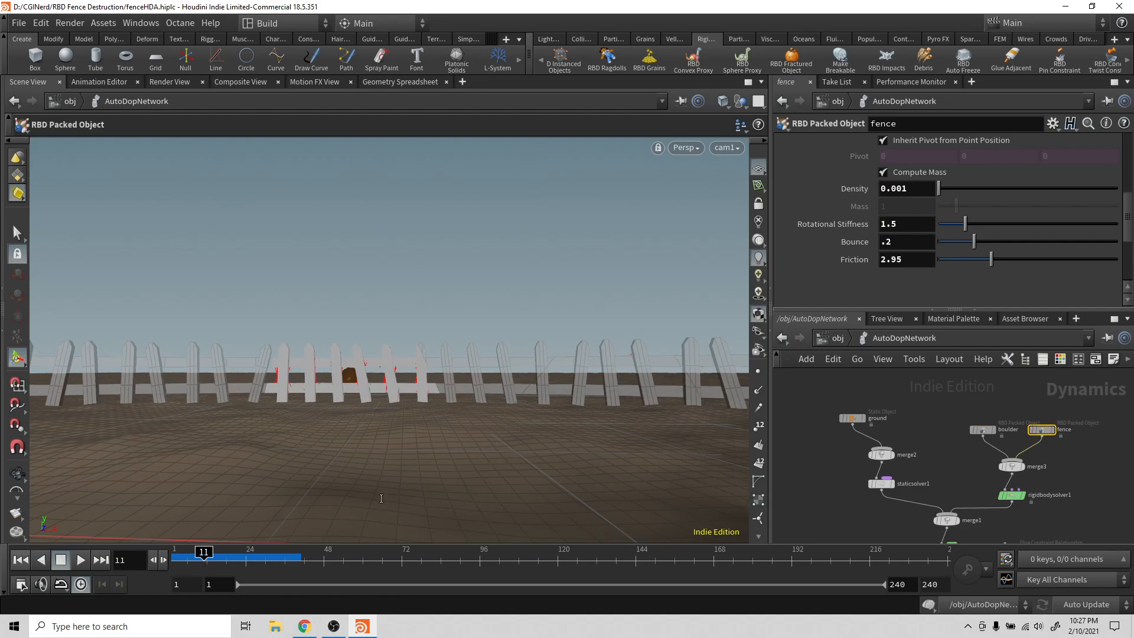
Test the impact with the fence's Rotational Stiffness at 1.5 and return to the first frame.
{"action": "left_click", "coordinate": [21, 560]}
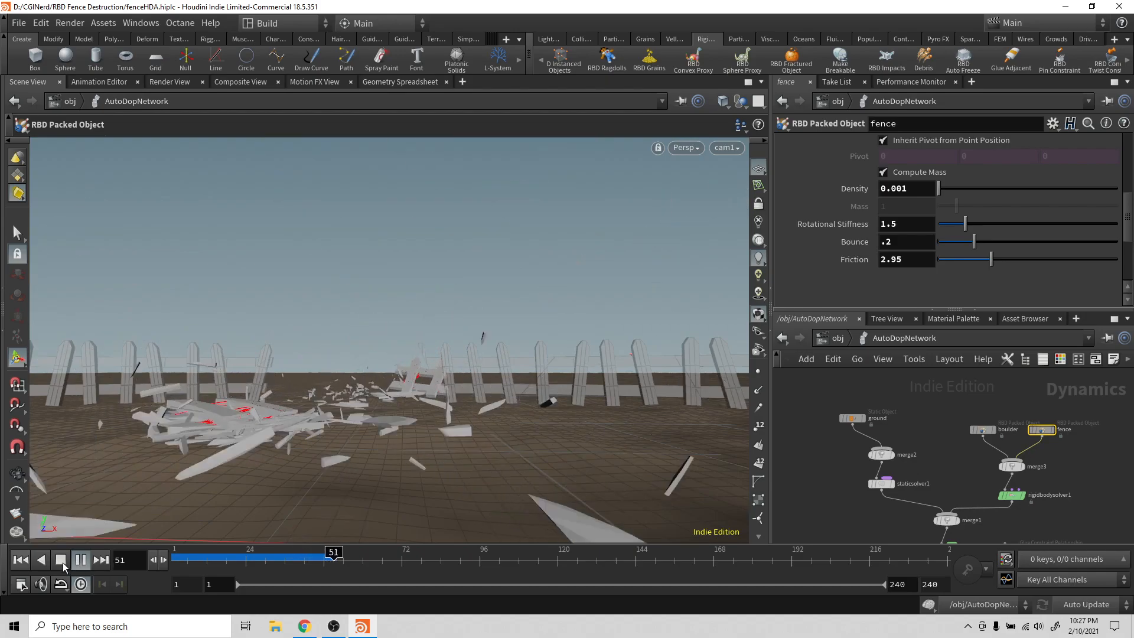
{"action": "left_click", "coordinate": [61, 560]}
{"action": "key", "text": "ctrl+Up"}
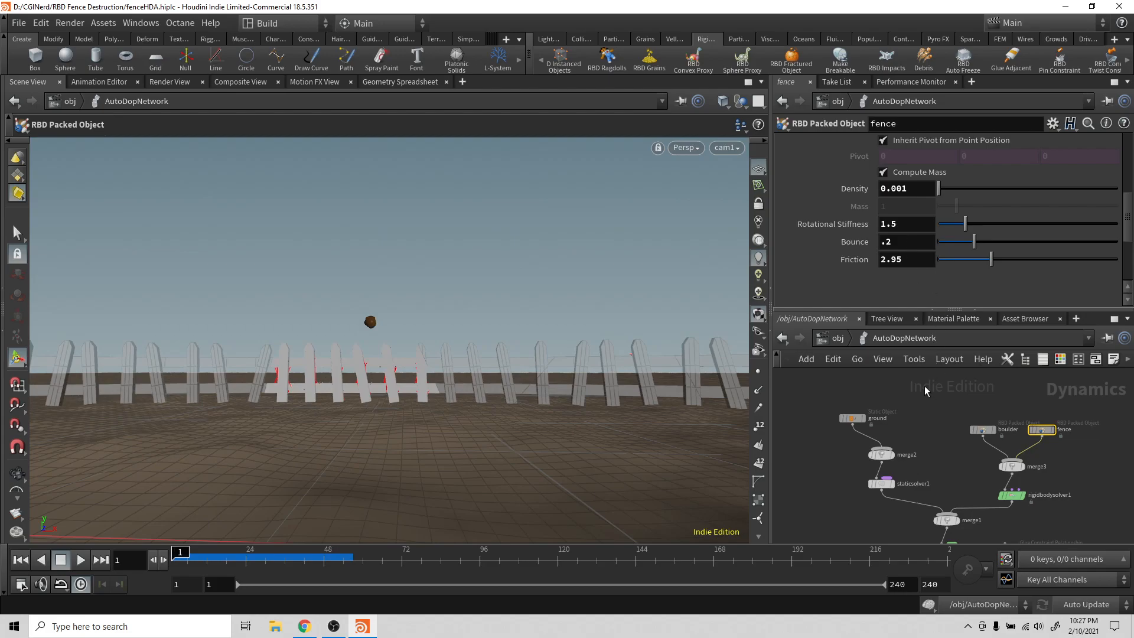
Set the fence's Rotational Stiffness to 1.2 and simulate through the boulder's impact.
{"action": "type", "text": "1.2"}
{"action": "key", "text": "Return"}
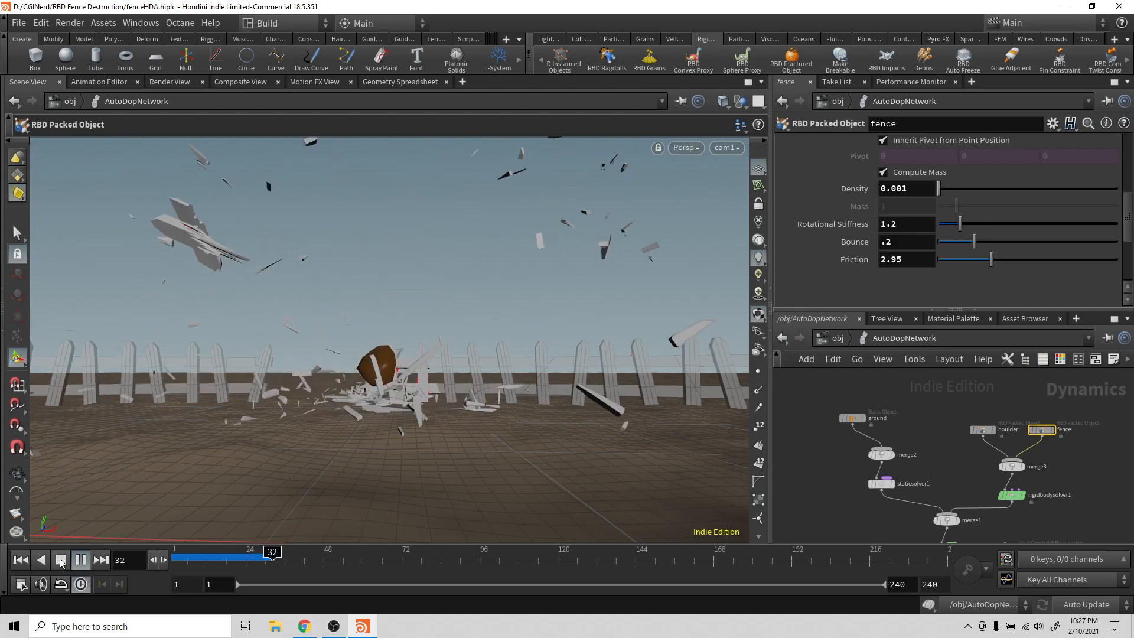
{"action": "left_click", "coordinate": [60, 561]}
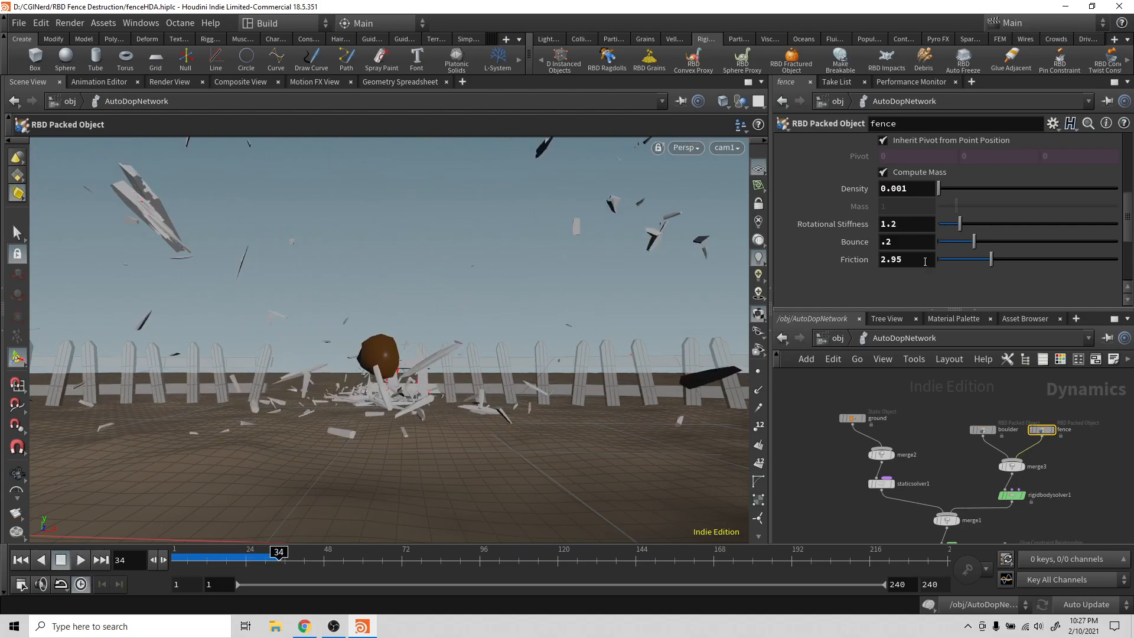
Lower the fence's Friction to 0.76 and simulate from the first frame until the debris settles.
{"action": "left_click_drag", "start_coordinate": [969, 263], "coordinate": [967, 262]}
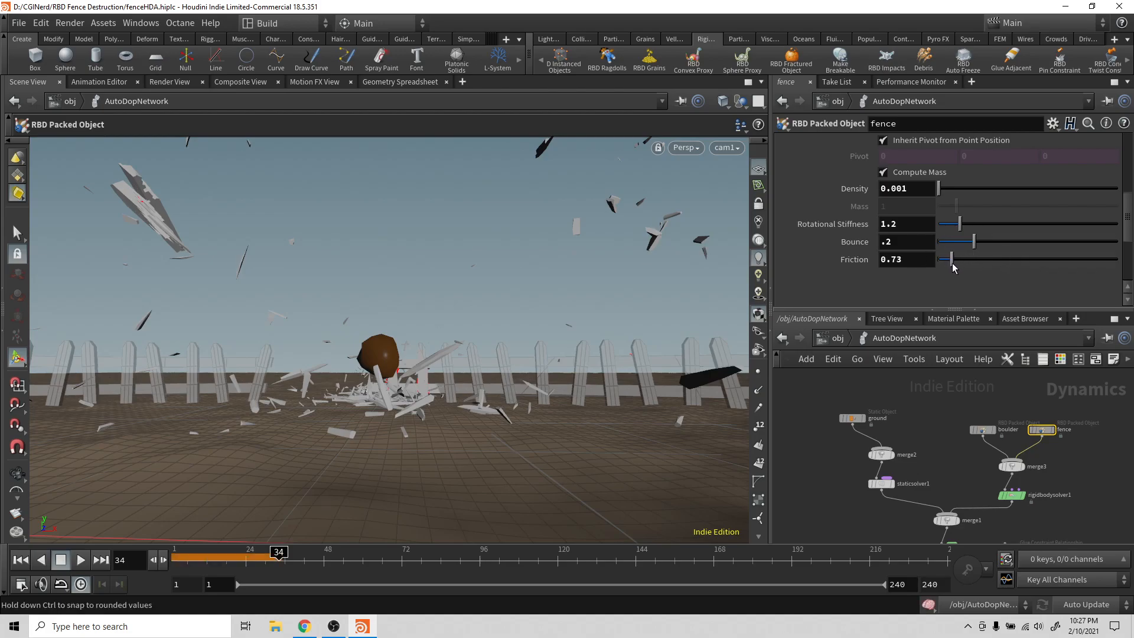
{"action": "left_click_drag", "start_coordinate": [954, 267], "coordinate": [951, 267]}
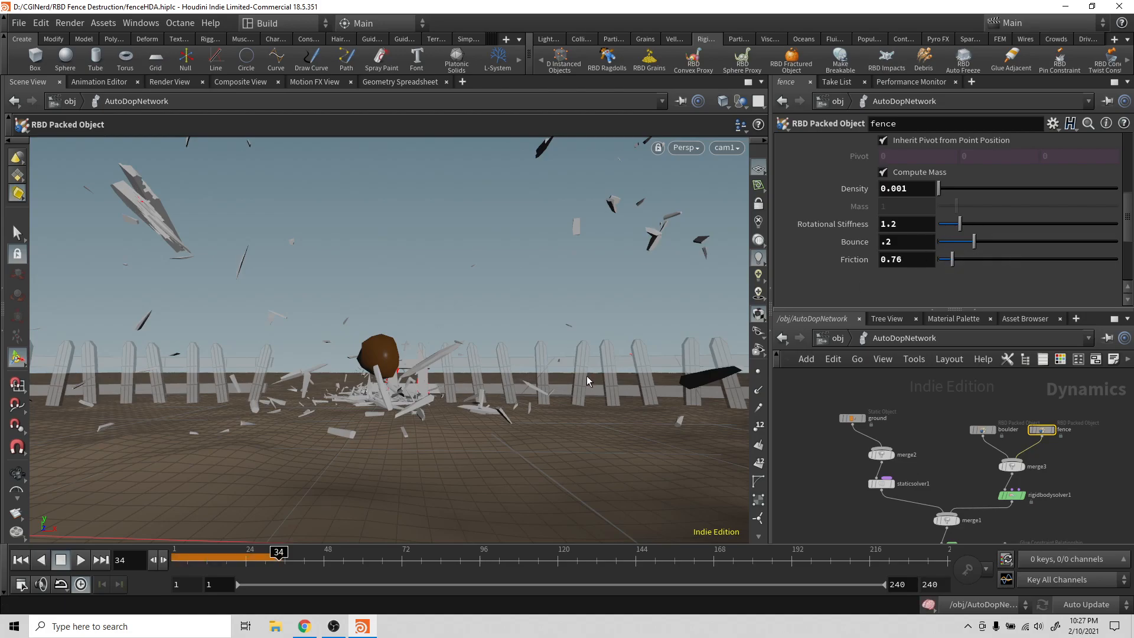
{"action": "left_click", "coordinate": [27, 562]}
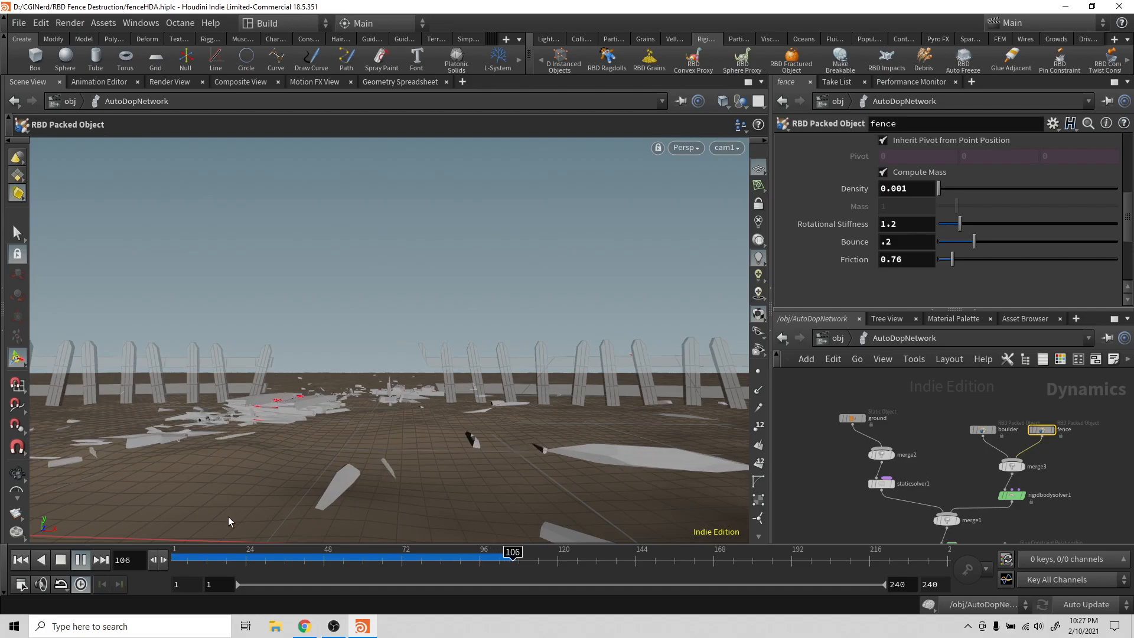
{"action": "left_click", "coordinate": [81, 560]}
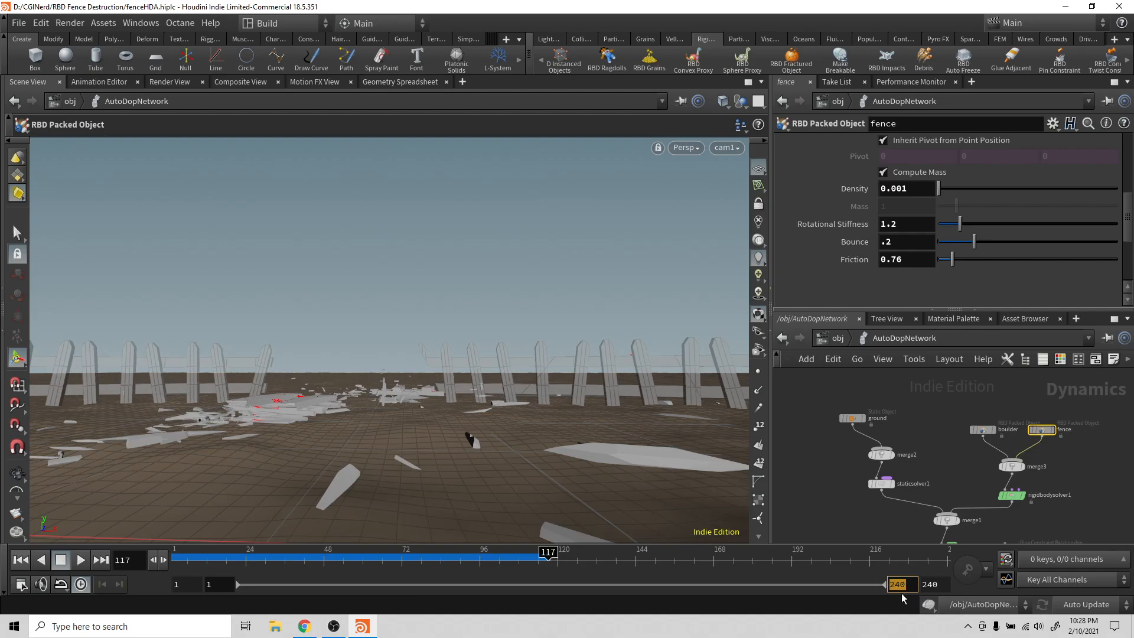
Shorten the playback range to end at frame 96, replay the cached impact, and save the scene.
{"action": "key", "text": "Return"}
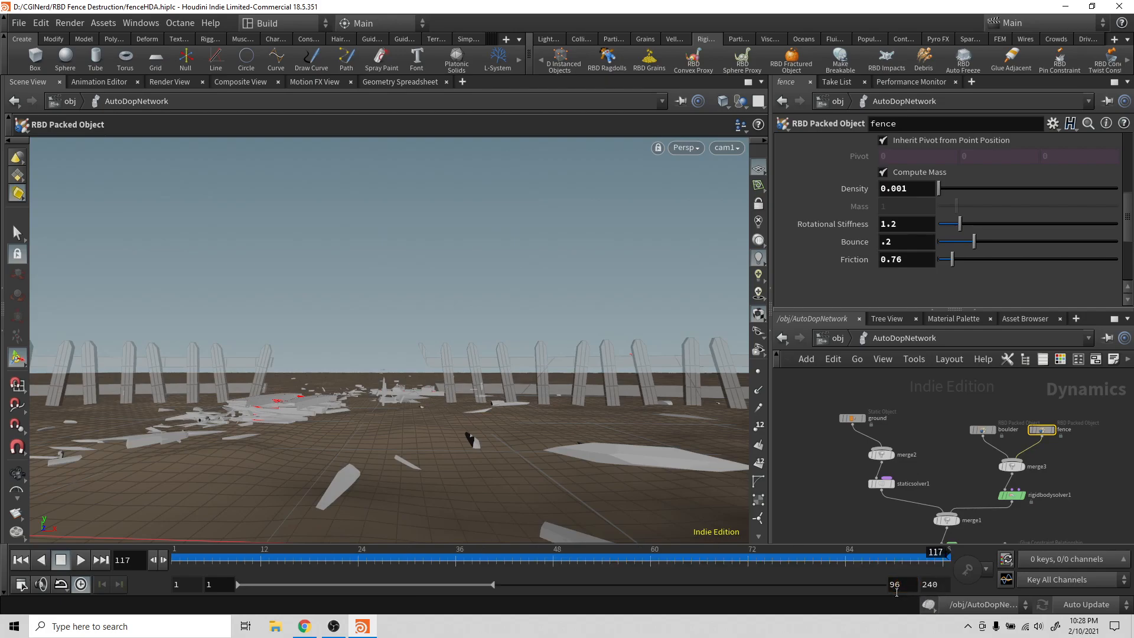
{"action": "left_click", "coordinate": [81, 560]}
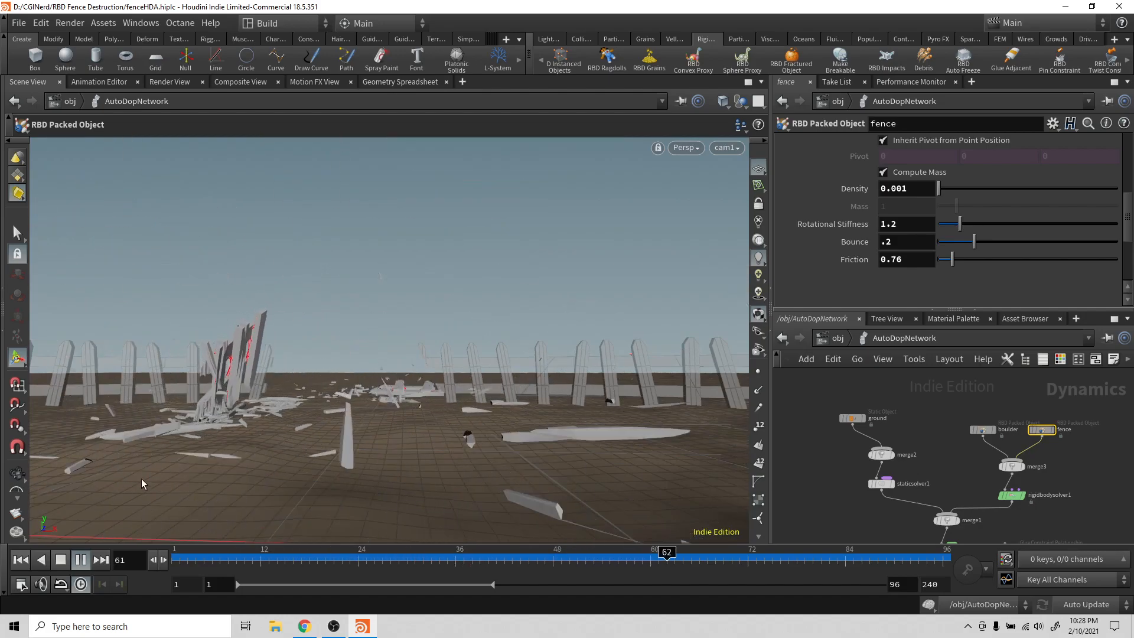
{"action": "left_click", "coordinate": [81, 559]}
{"action": "key", "text": "ctrl+s"}
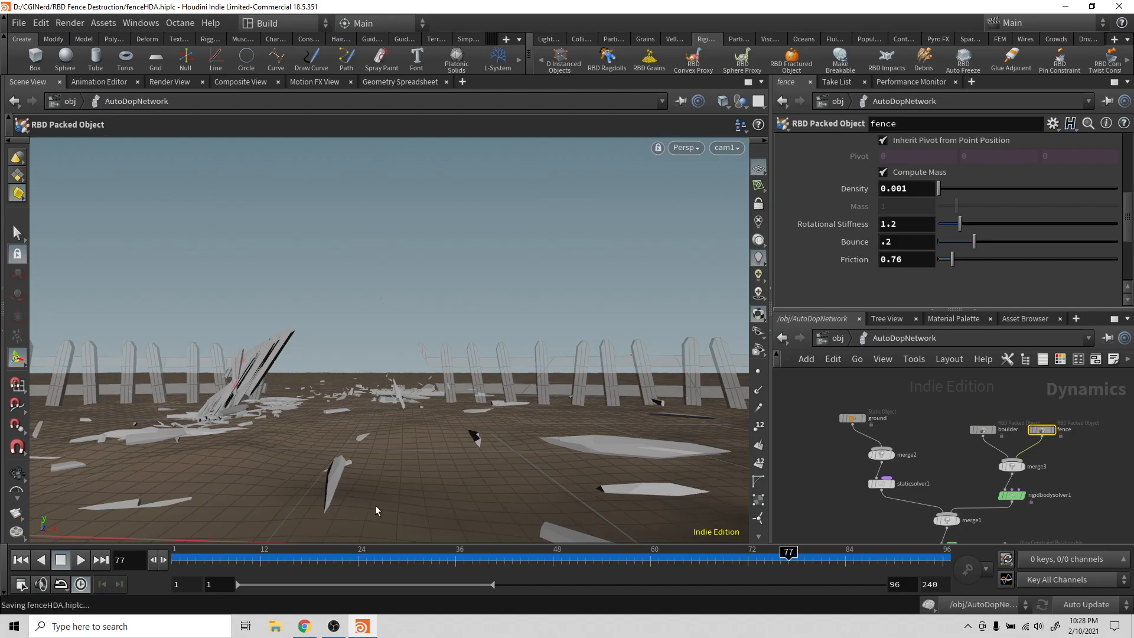
Make the object-level staticFence geometry a static collision object in the simulation and test the boulder's impact.
{"action": "left_click", "coordinate": [836, 338]}
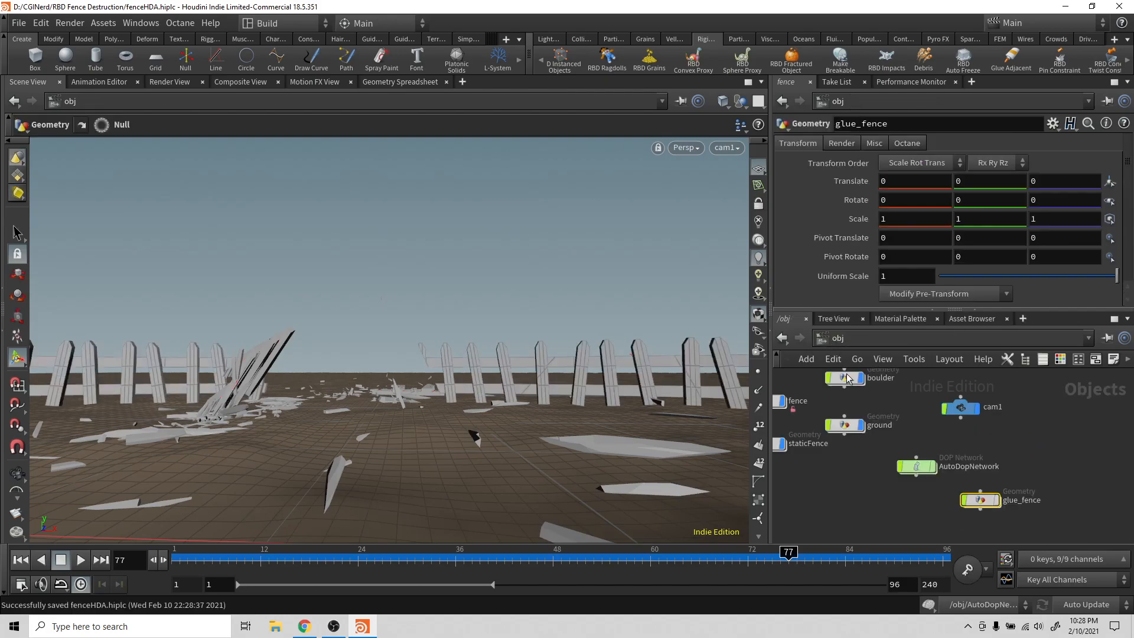
{"action": "middle_click_drag", "start_coordinate": [880, 404], "coordinate": [950, 420]}
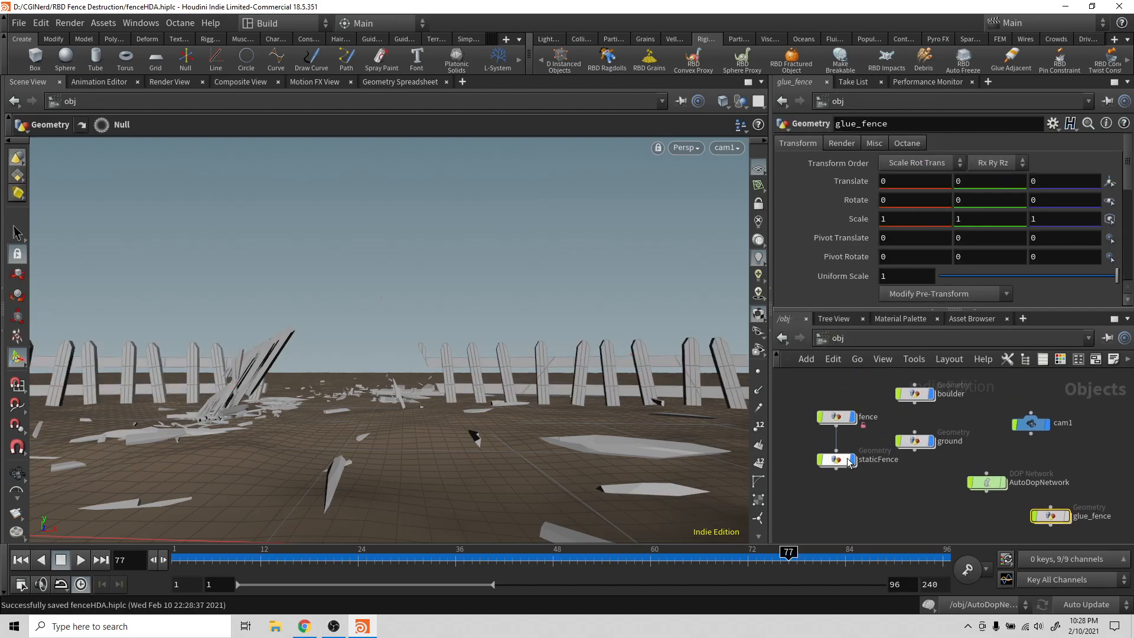
{"action": "left_click", "coordinate": [836, 459]}
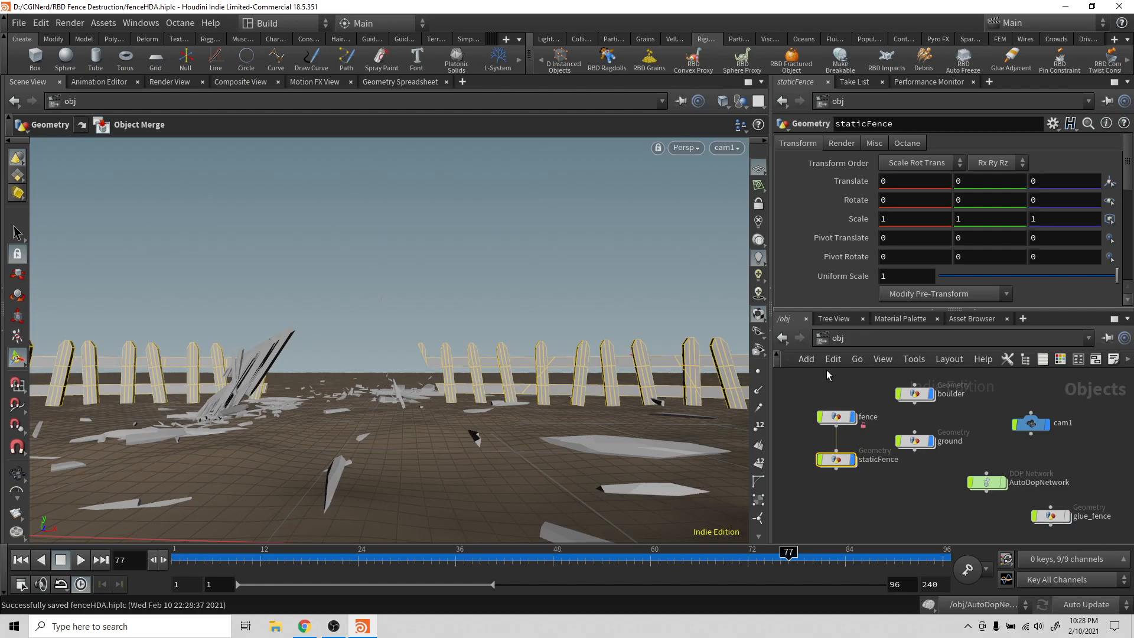
{"action": "left_click", "coordinate": [581, 40]}
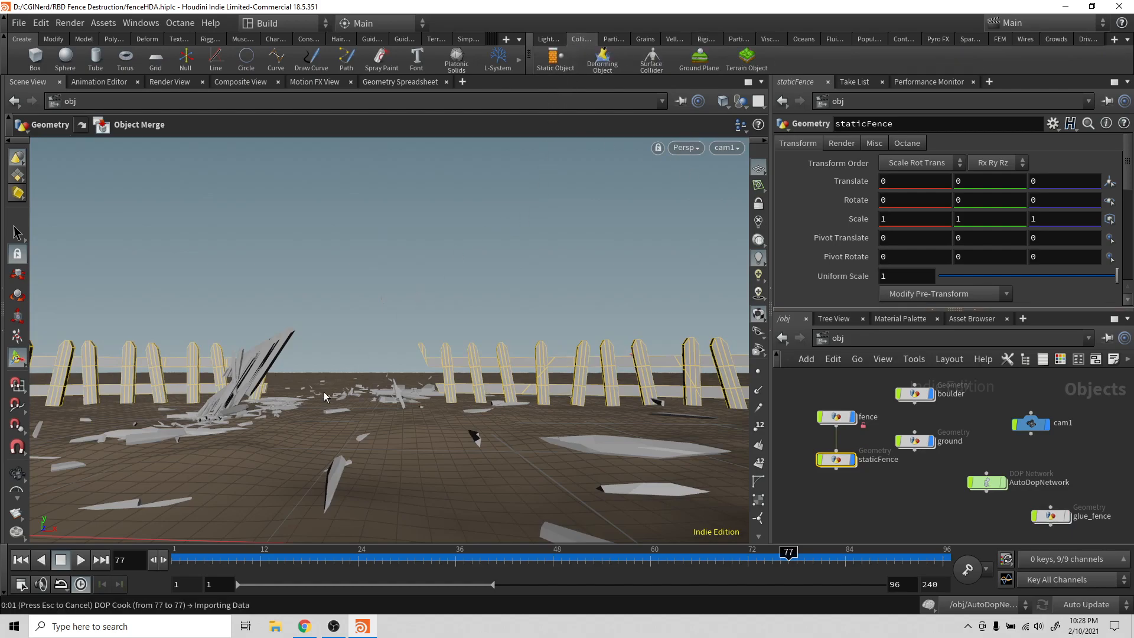
{"action": "left_click", "coordinate": [60, 562]}
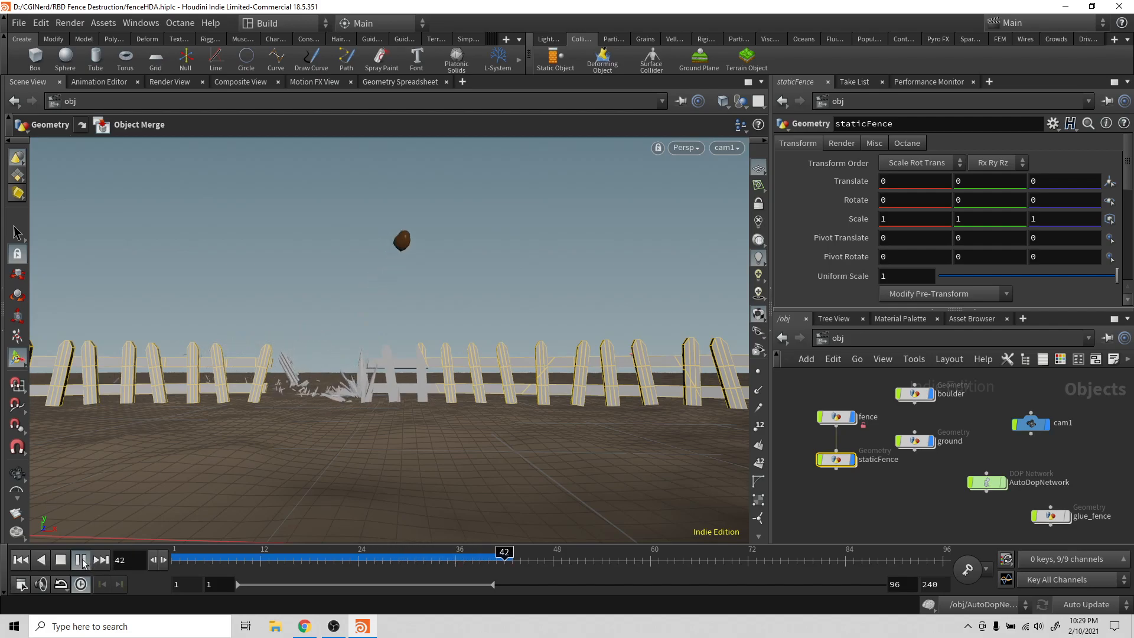
{"action": "left_click", "coordinate": [66, 561]}
Try Strength values of 0.001 and 0.005 on the fence's glue constraint and simulate the boulder's impact.
{"action": "mouse_move", "coordinate": [822, 419]}
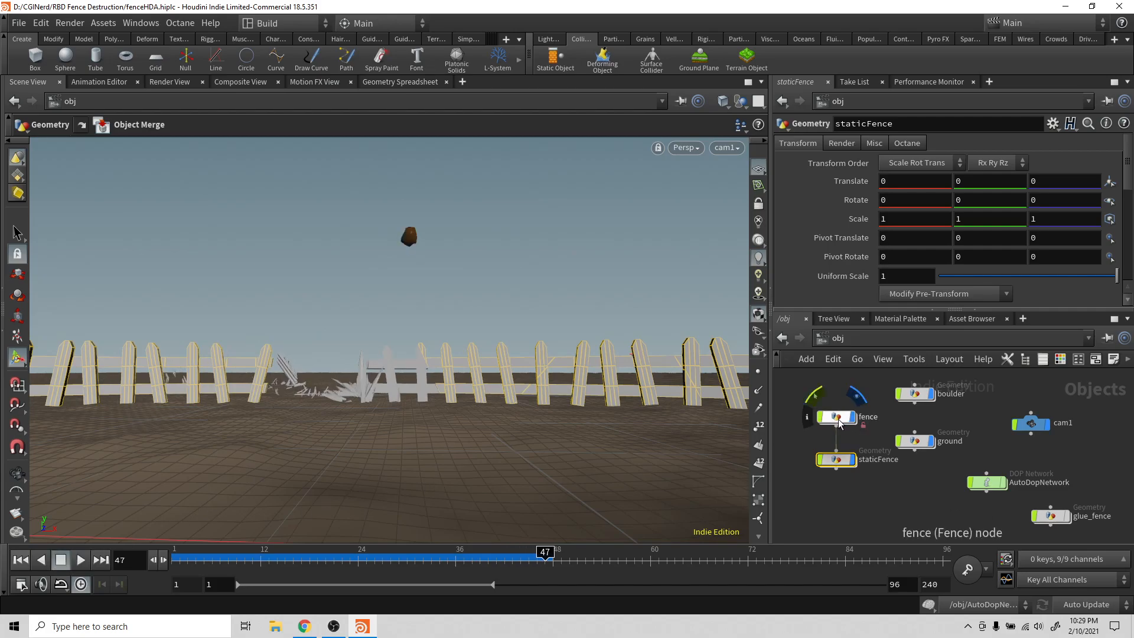
{"action": "double_click", "coordinate": [986, 483]}
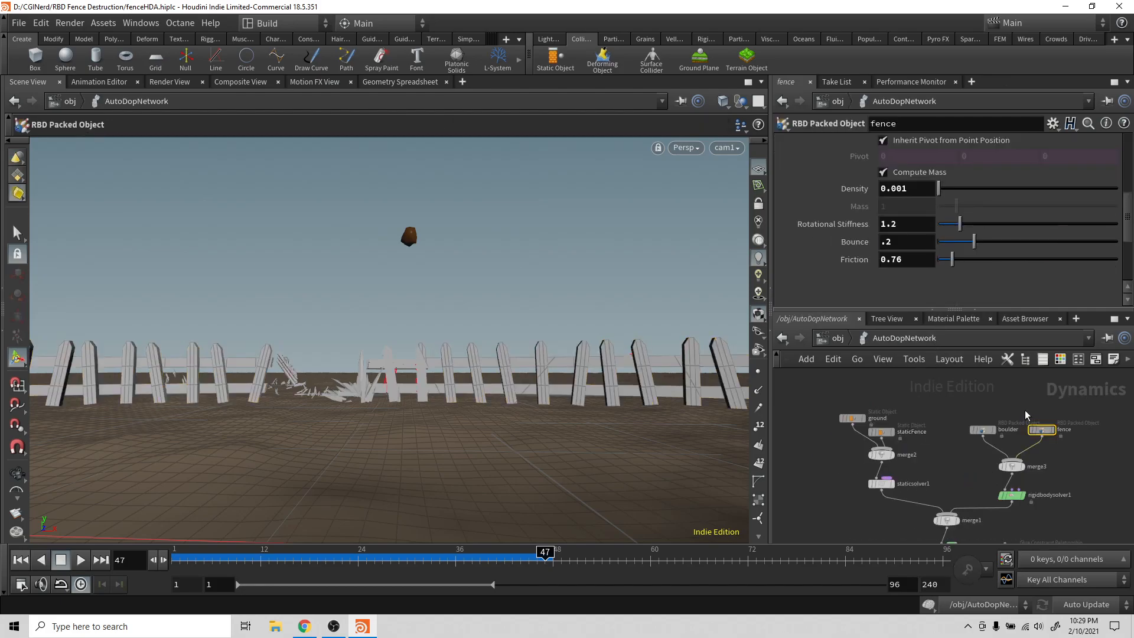
{"action": "middle_click_drag", "start_coordinate": [1007, 481], "coordinate": [939, 386]}
{"action": "left_click", "coordinate": [938, 456]}
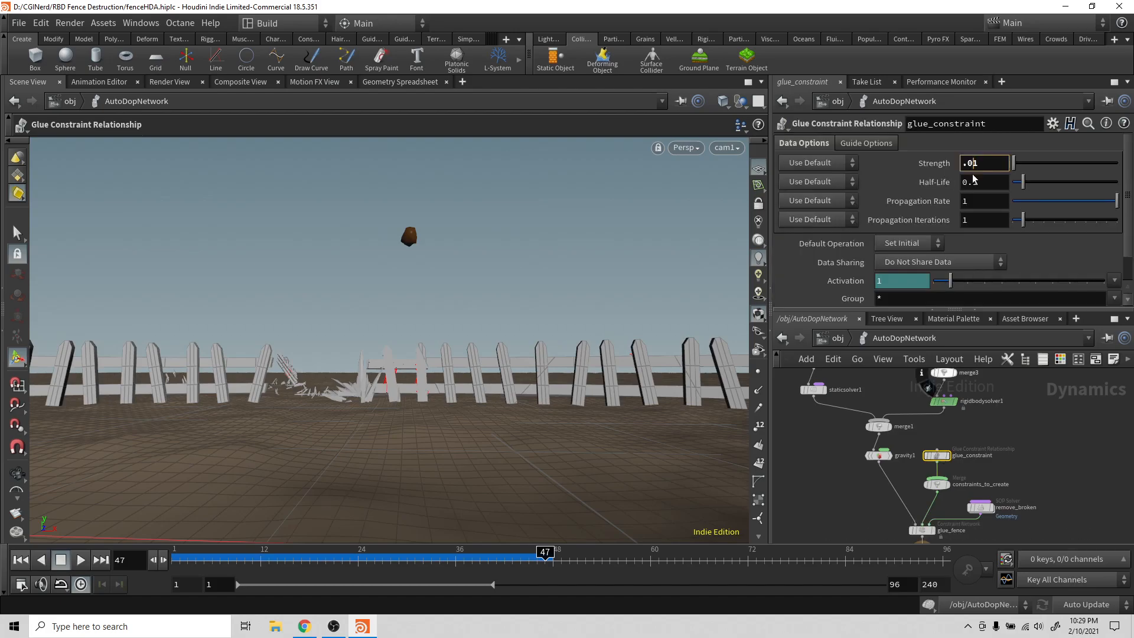
{"action": "key", "text": "Return"}
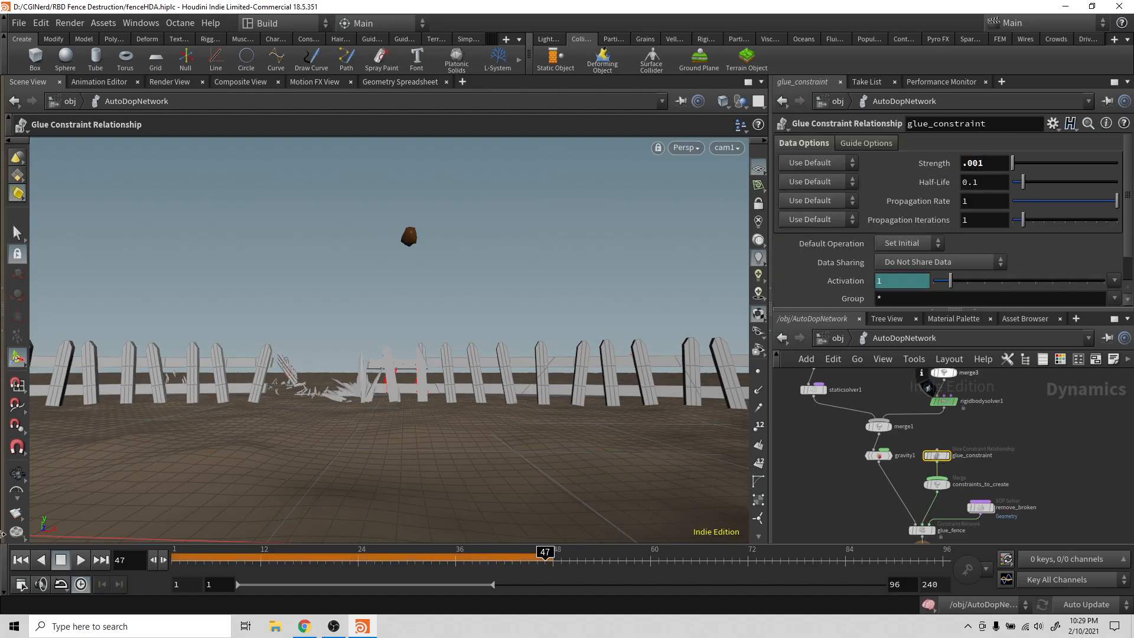
{"action": "left_click", "coordinate": [61, 560]}
{"action": "left_click", "coordinate": [82, 560]}
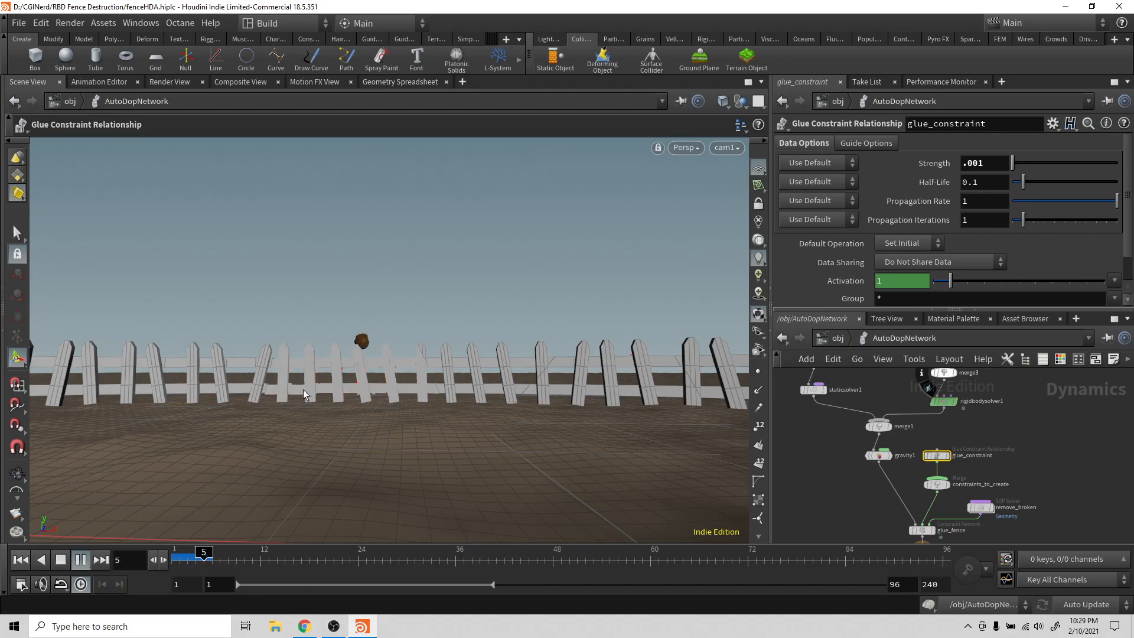
{"action": "left_click", "coordinate": [62, 561]}
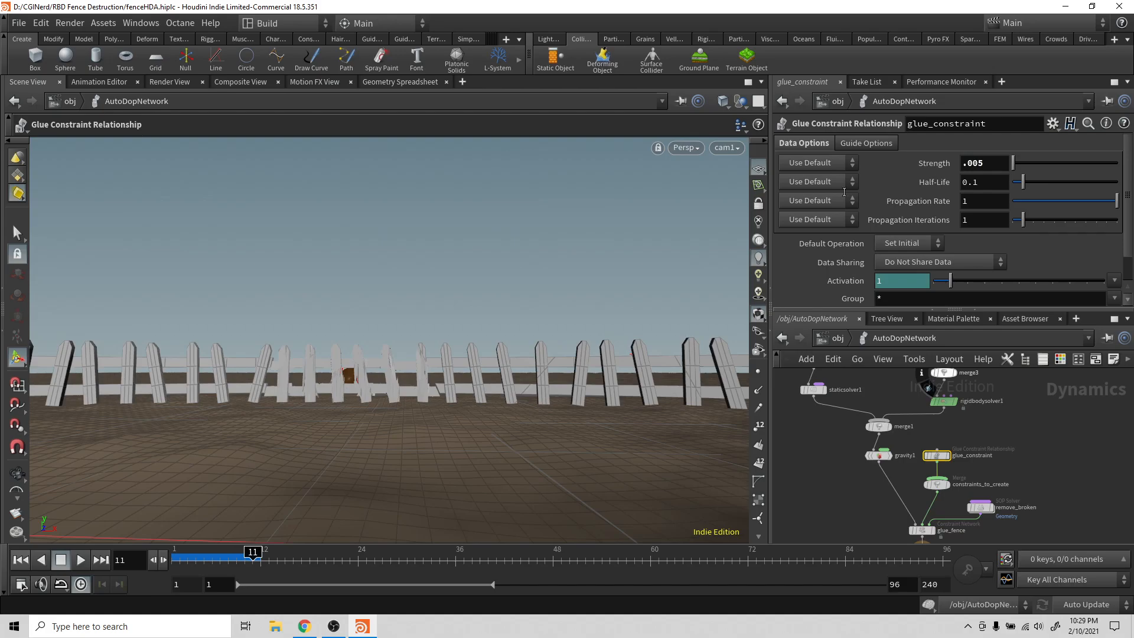
{"action": "left_click", "coordinate": [26, 561]}
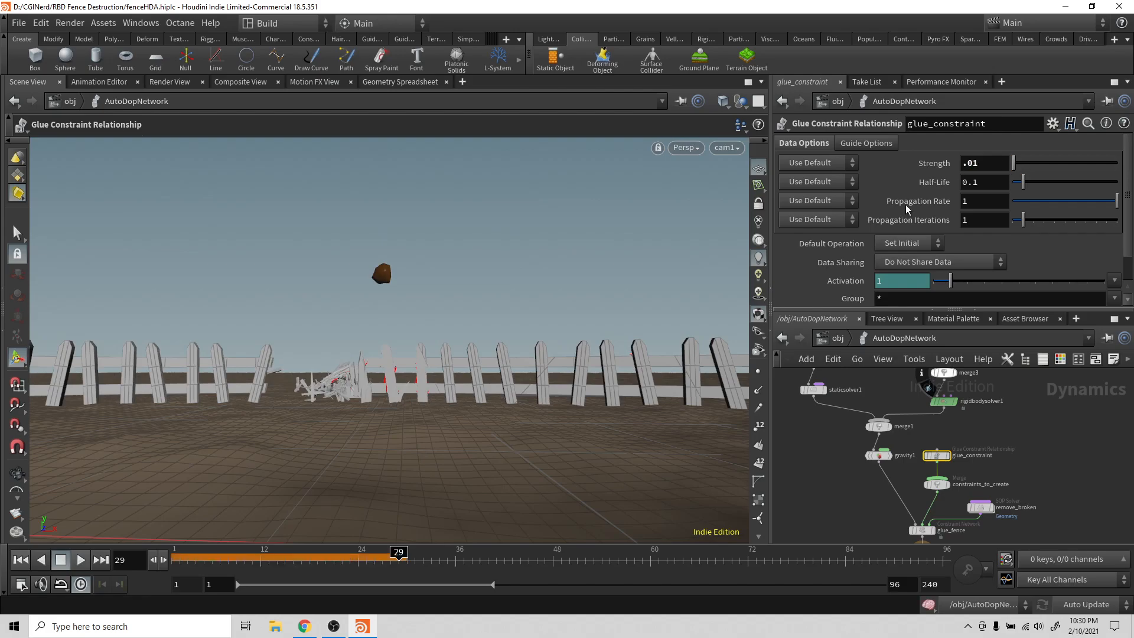
Delete the staticFence static object from the AutoDopNetwork simulation.
{"action": "middle_click_drag", "start_coordinate": [872, 418], "coordinate": [916, 490]}
{"action": "left_click", "coordinate": [860, 415]}
{"action": "left_click_drag", "start_coordinate": [864, 413], "coordinate": [870, 410]}
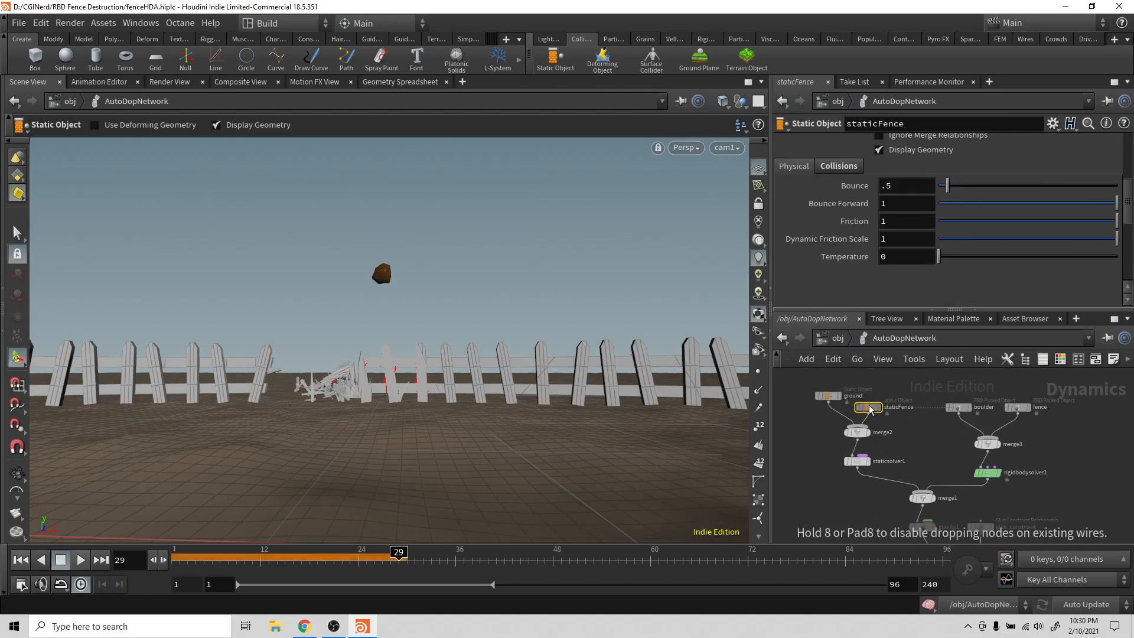
{"action": "key", "text": "Delete"}
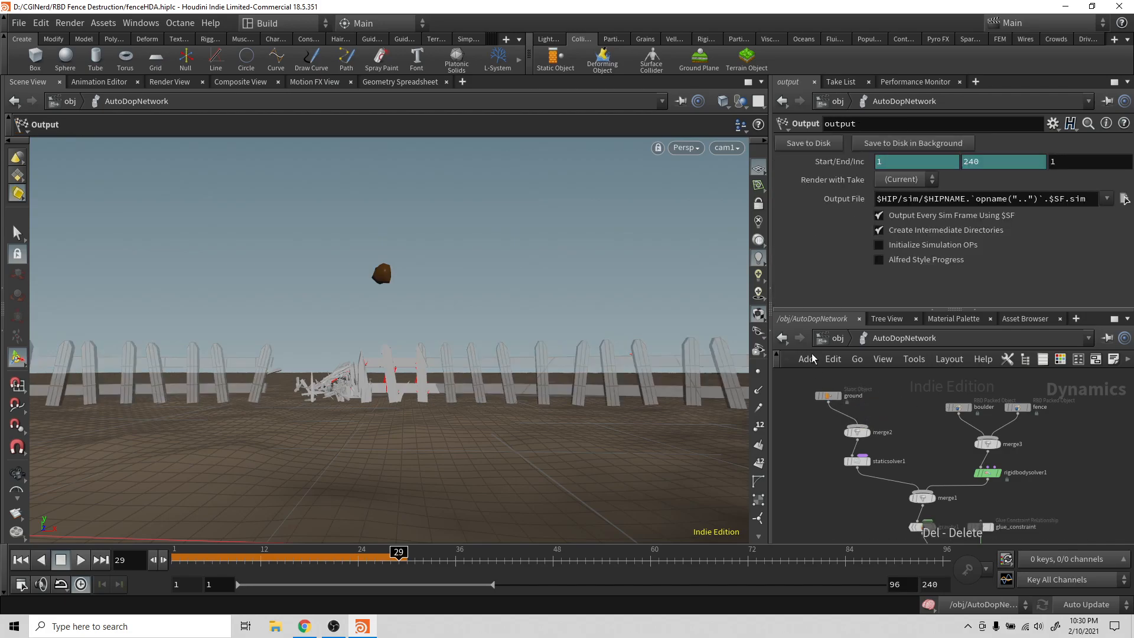
Delete the four leftover collision setup nodes inside the staticFence geometry object and simulate the boulder's impact from the first frame.
{"action": "left_click", "coordinate": [827, 343]}
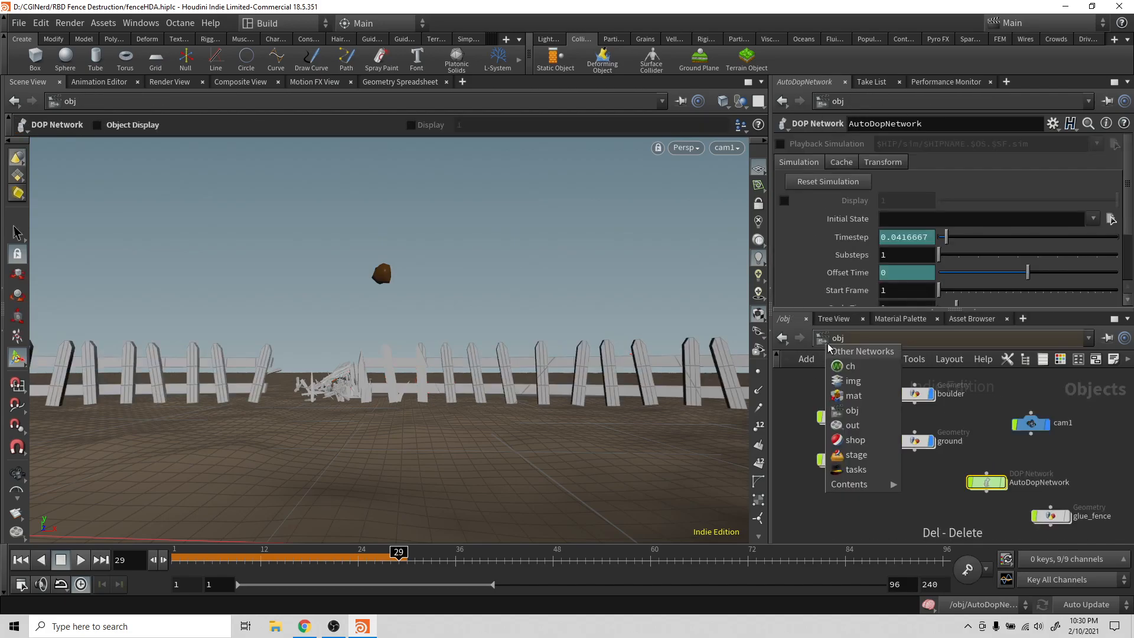
{"action": "left_click", "coordinate": [910, 521]}
{"action": "double_click", "coordinate": [843, 463]}
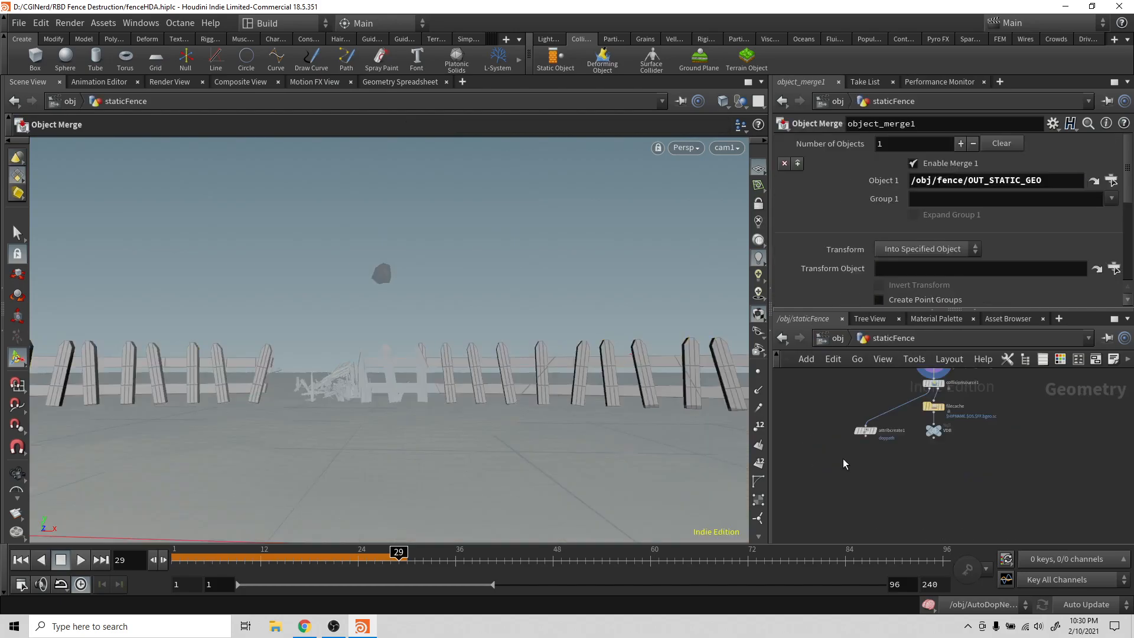
{"action": "left_click_drag", "start_coordinate": [983, 470], "coordinate": [977, 473]}
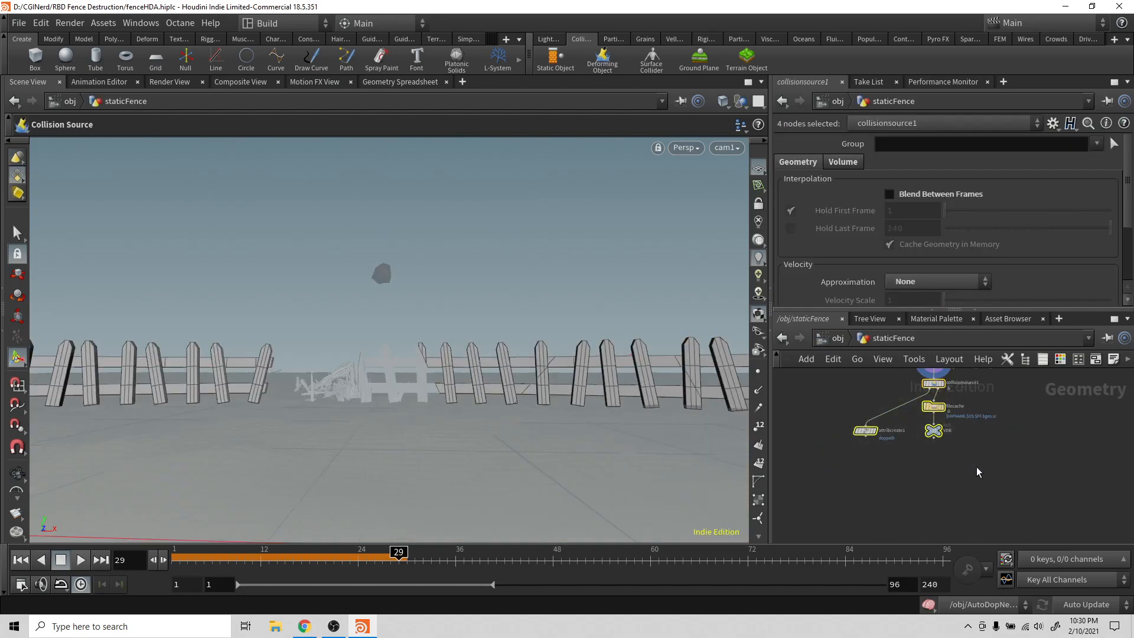
{"action": "key", "text": "Delete"}
{"action": "left_click", "coordinate": [837, 339]}
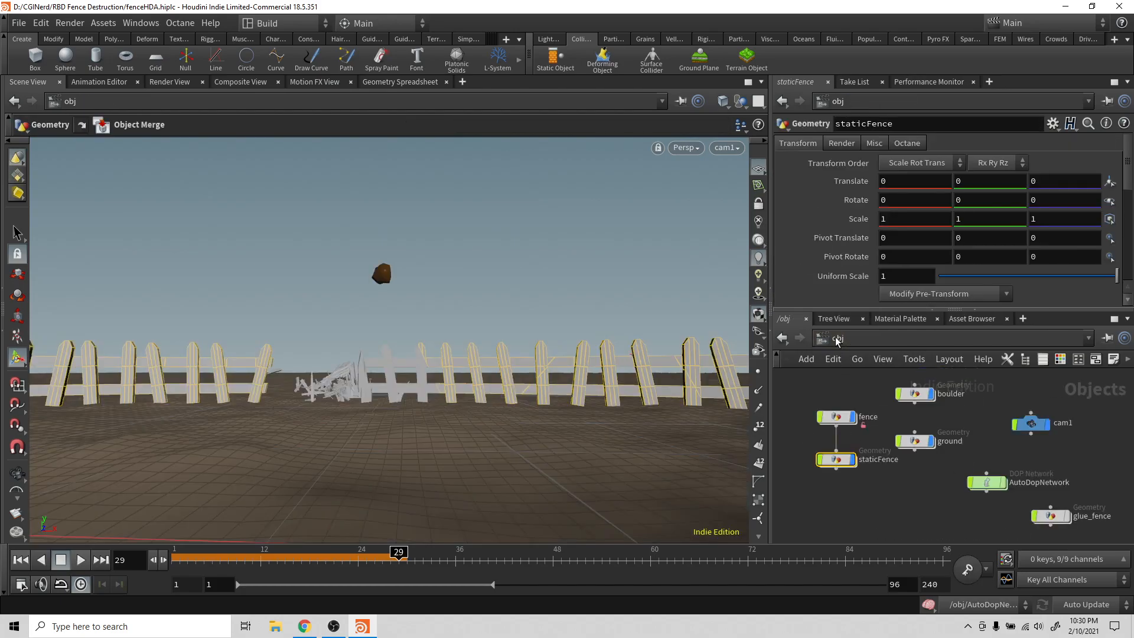
{"action": "left_click", "coordinate": [21, 559]}
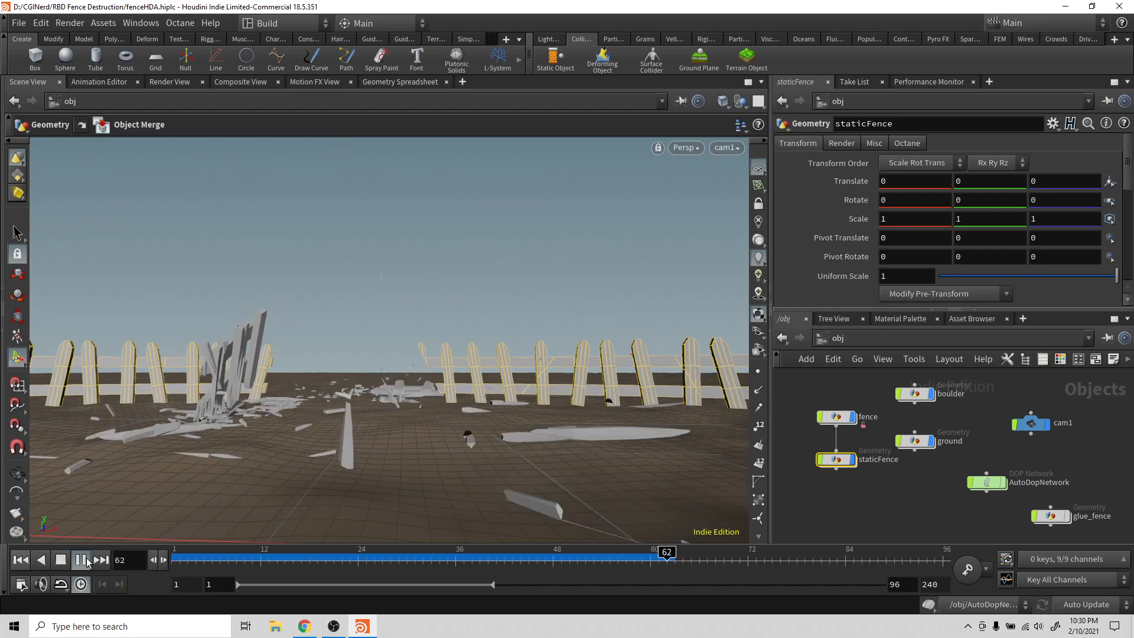
{"action": "left_click", "coordinate": [60, 559]}
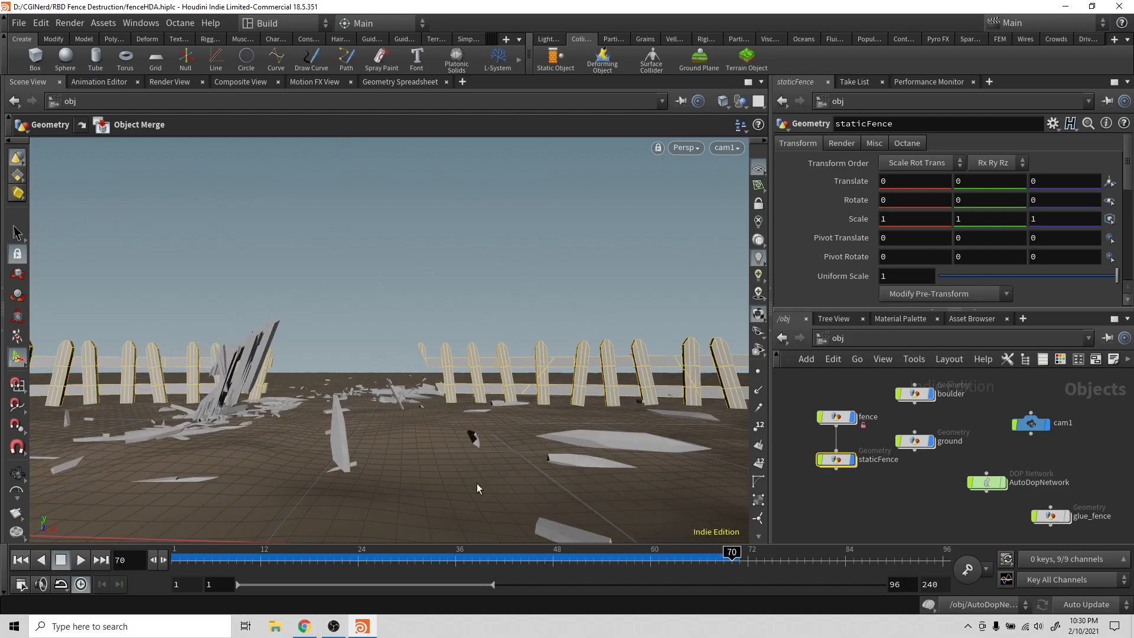
Set the glue constraint's Strength to 0.008 in the AutoDopNetwork, simulate the full impact, and return to frame 1.
{"action": "double_click", "coordinate": [991, 485]}
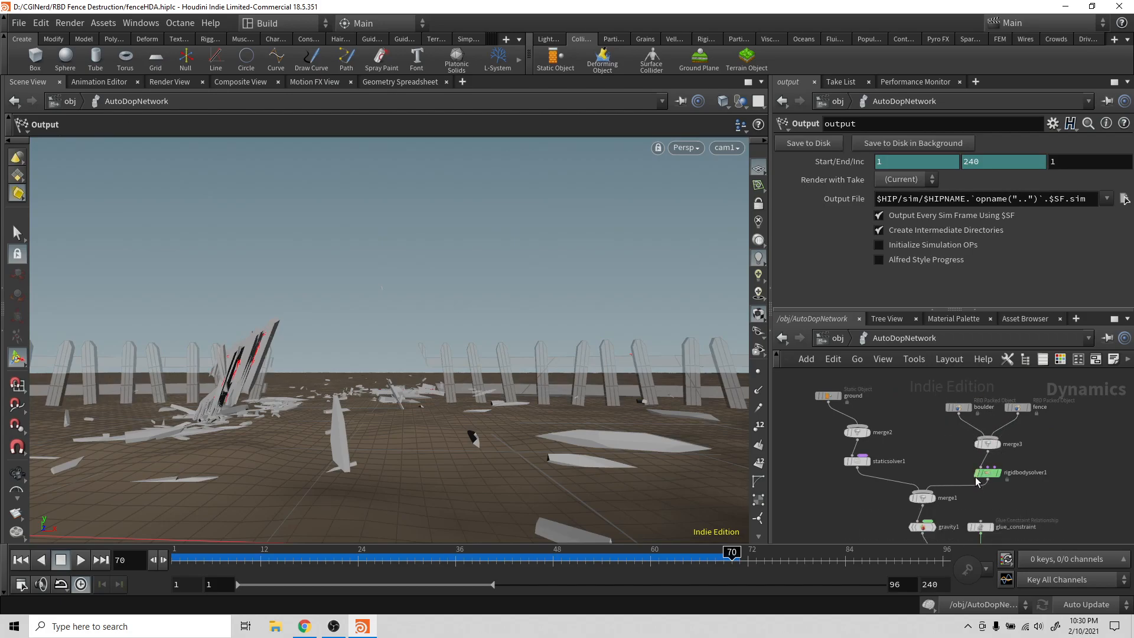
{"action": "left_click", "coordinate": [980, 526]}
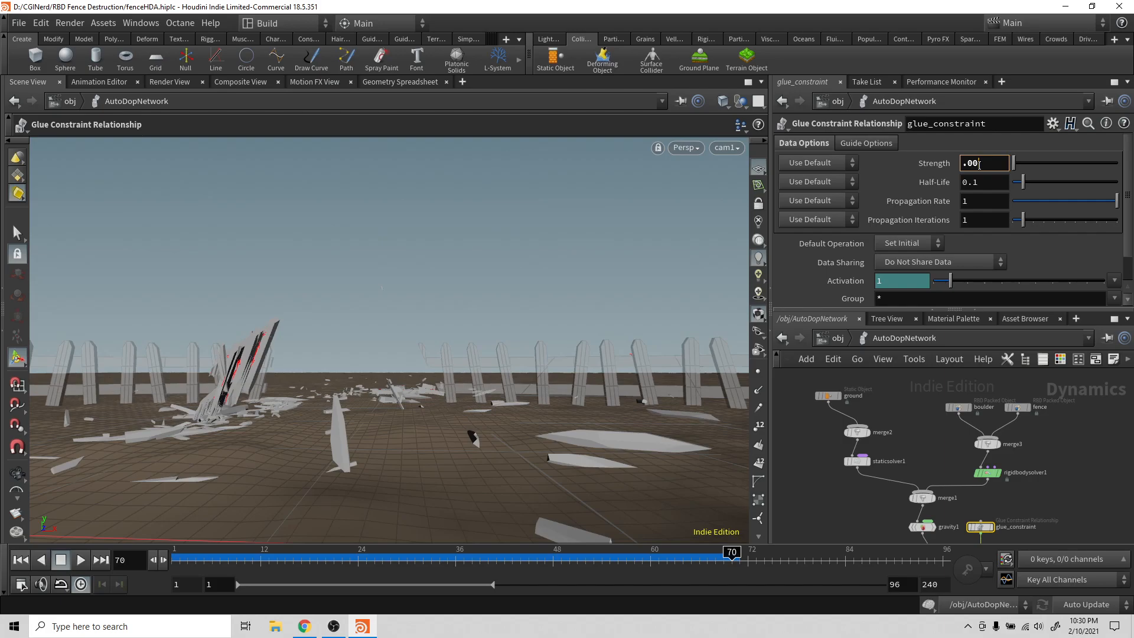
{"action": "key", "text": "Return"}
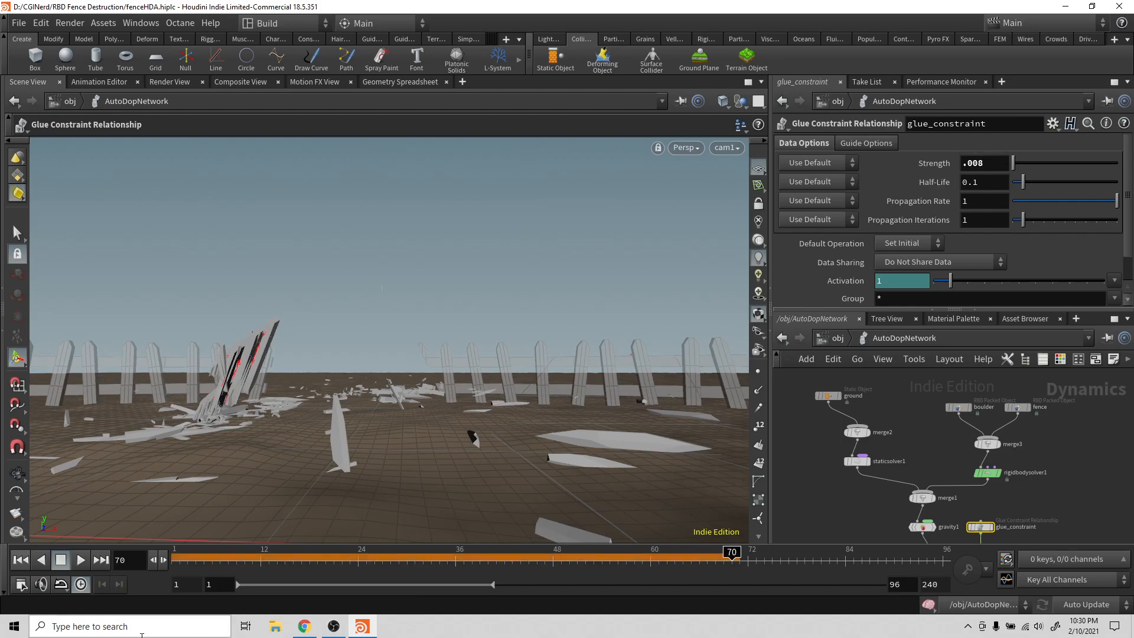
{"action": "left_click", "coordinate": [21, 561]}
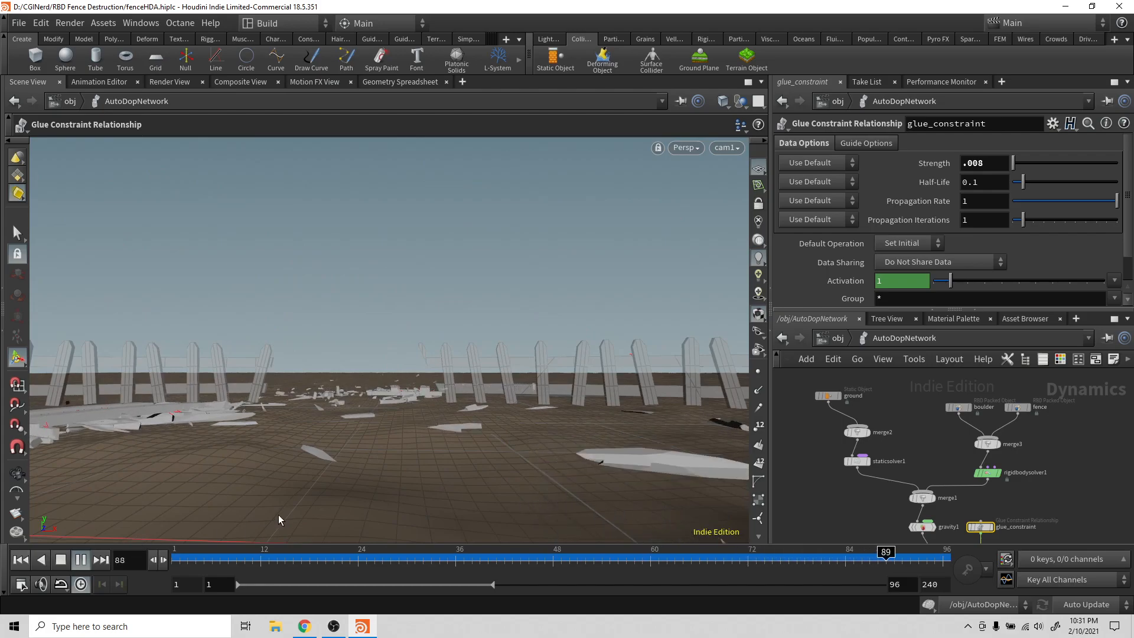
{"action": "left_click", "coordinate": [40, 559]}
{"action": "left_click", "coordinate": [21, 560]}
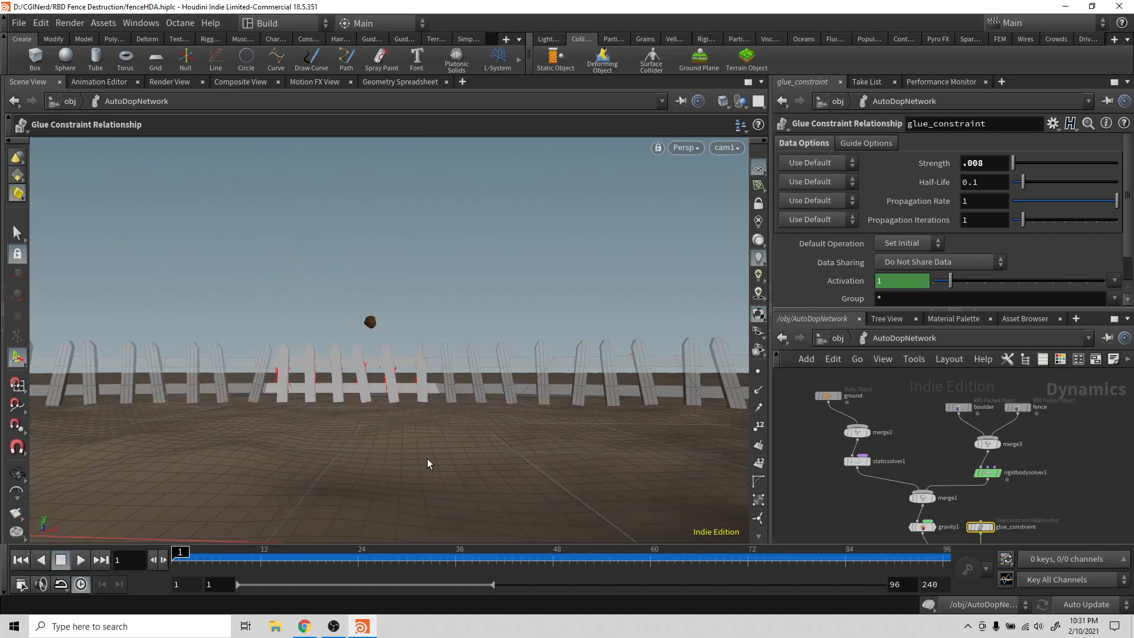
{"action": "scroll", "coordinate": [908, 422], "scroll_direction": "down", "scroll_amount": 1}
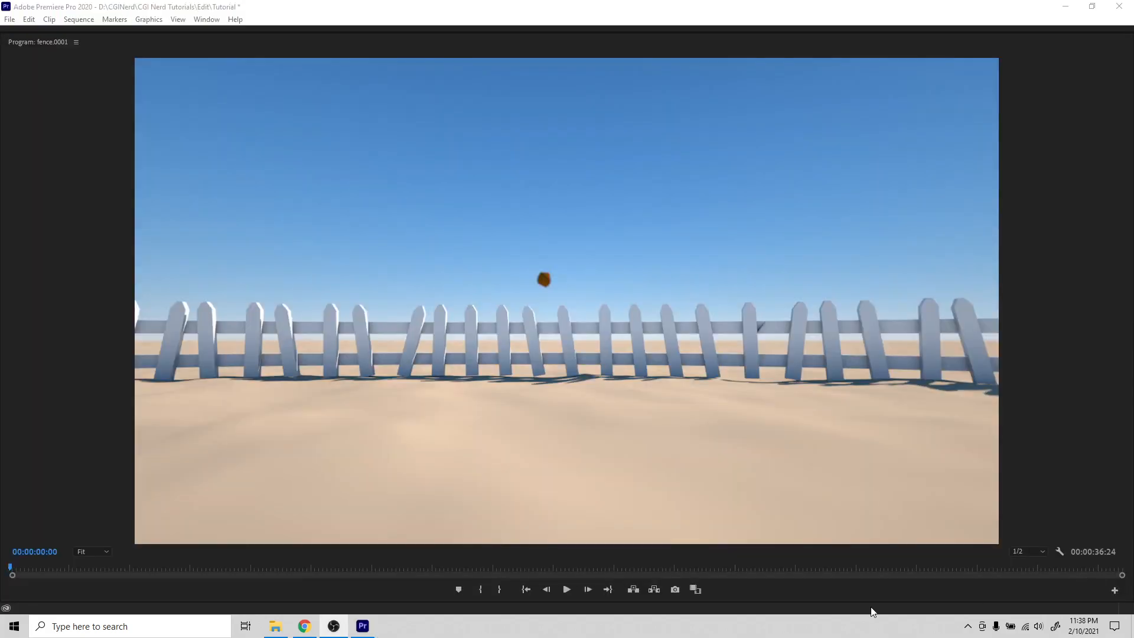
Switch to Adobe Premiere Pro and play the rendered fence destruction sequence.
{"action": "left_click", "coordinate": [566, 590]}
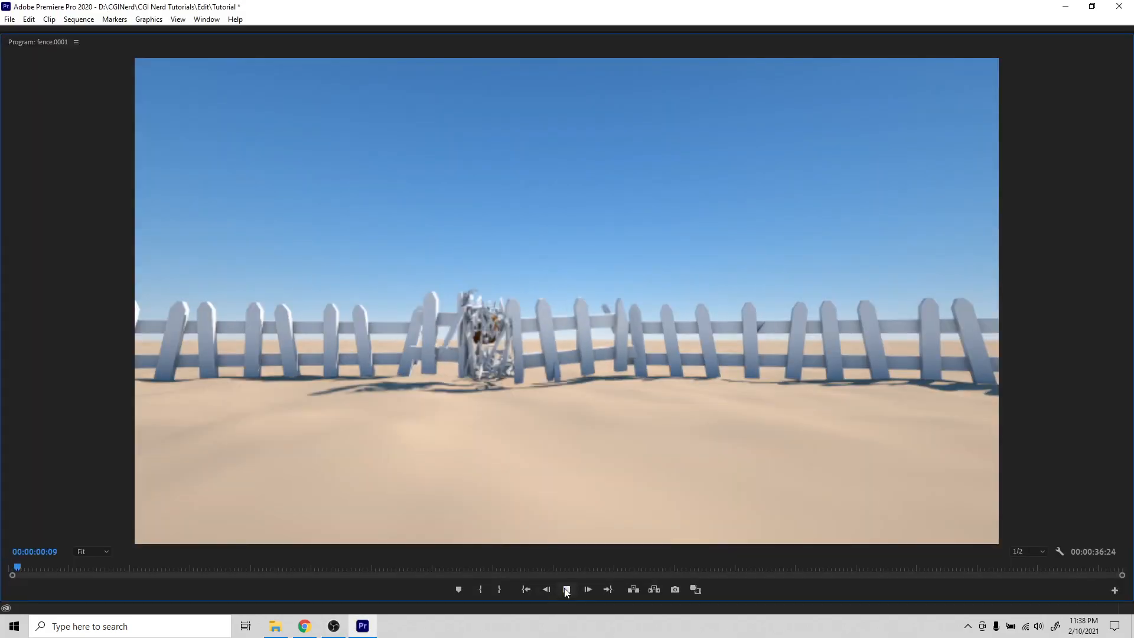